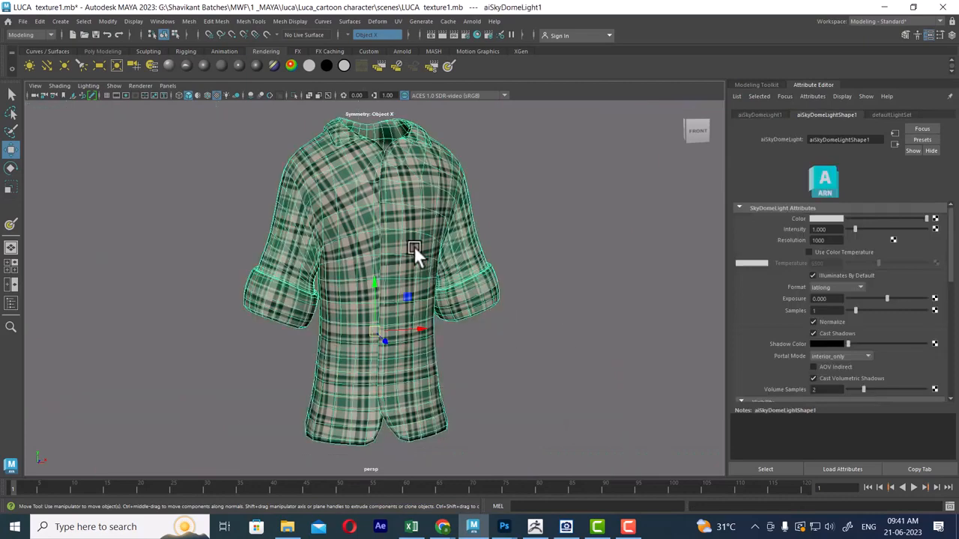
Open the shirt's material attributes and break the texture connection on its Color.
left_click_drag(413, 247, 427, 275, "alt")
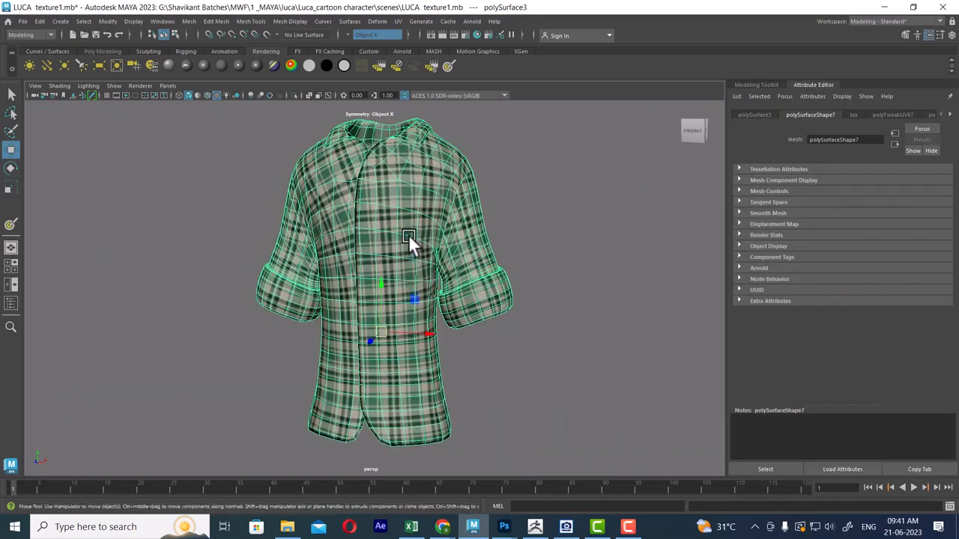
right_click(390, 223)
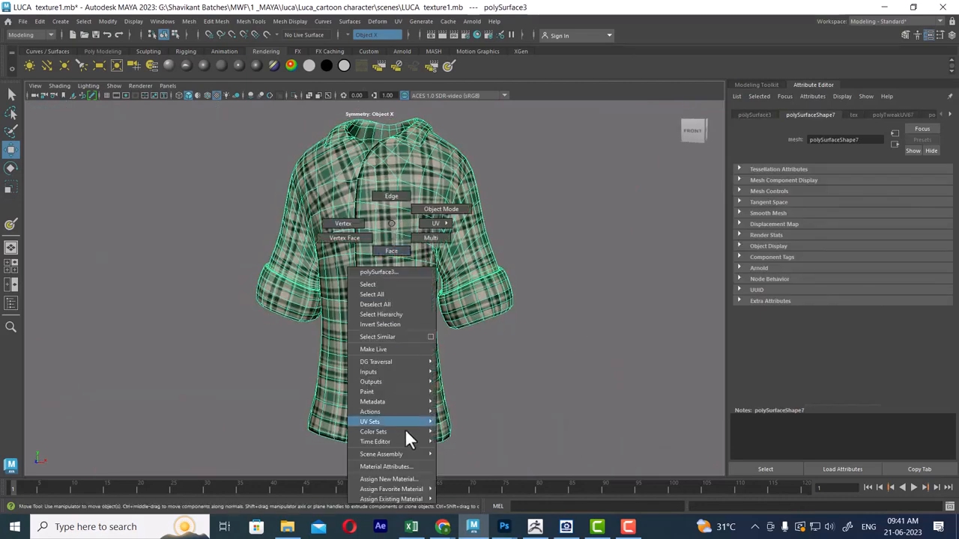
left_click(403, 464)
right_click(800, 226)
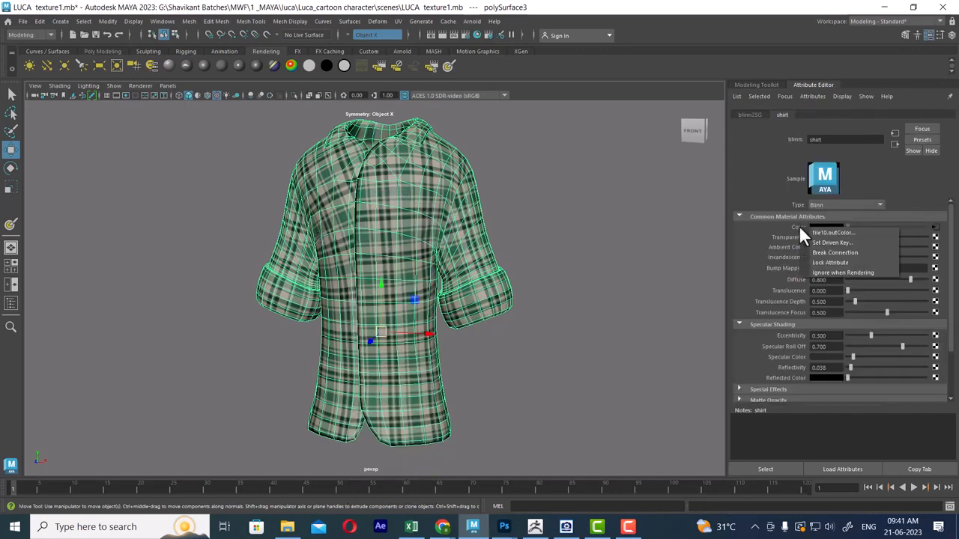
left_click(835, 251)
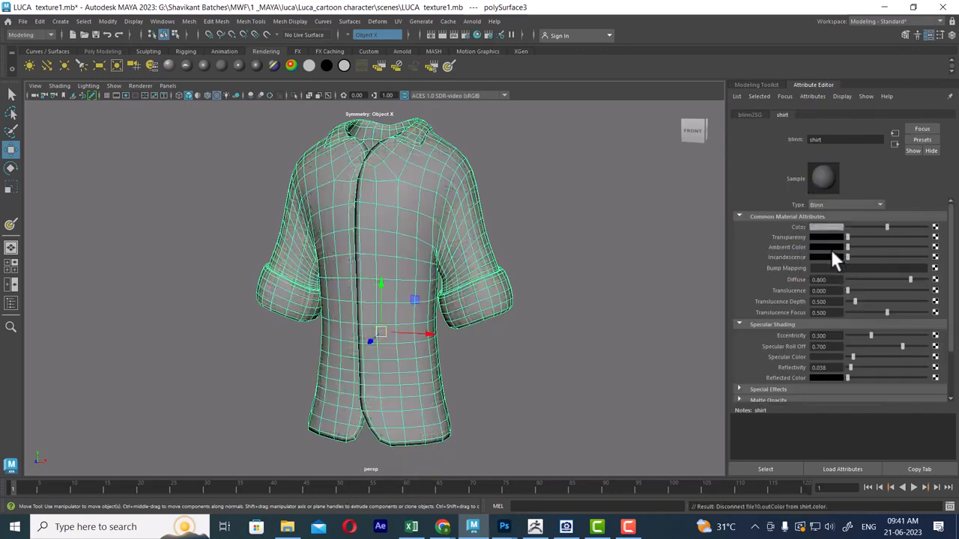
left_click(582, 304)
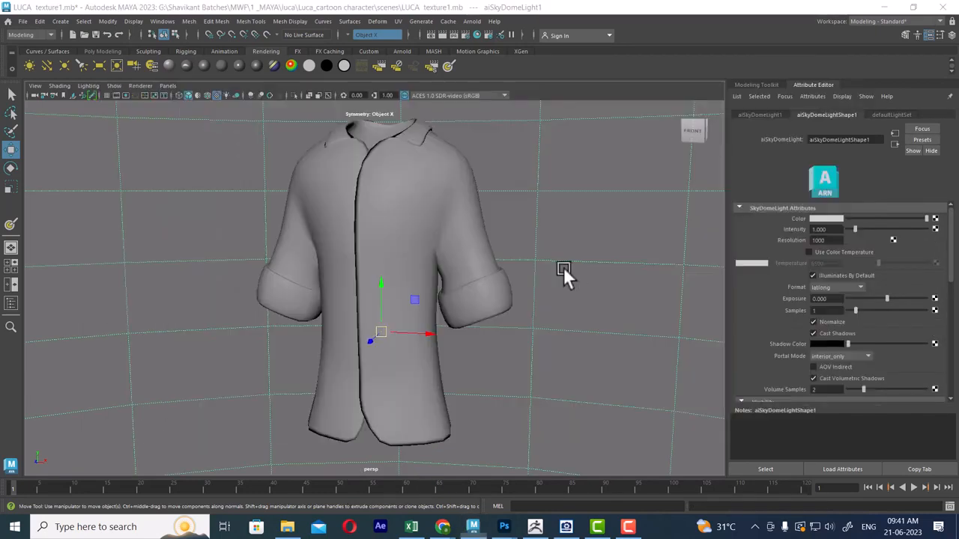
Switch to File Explorer, open the texture folder inside sourceimages, and preview checker.jpg.
left_click(288, 528)
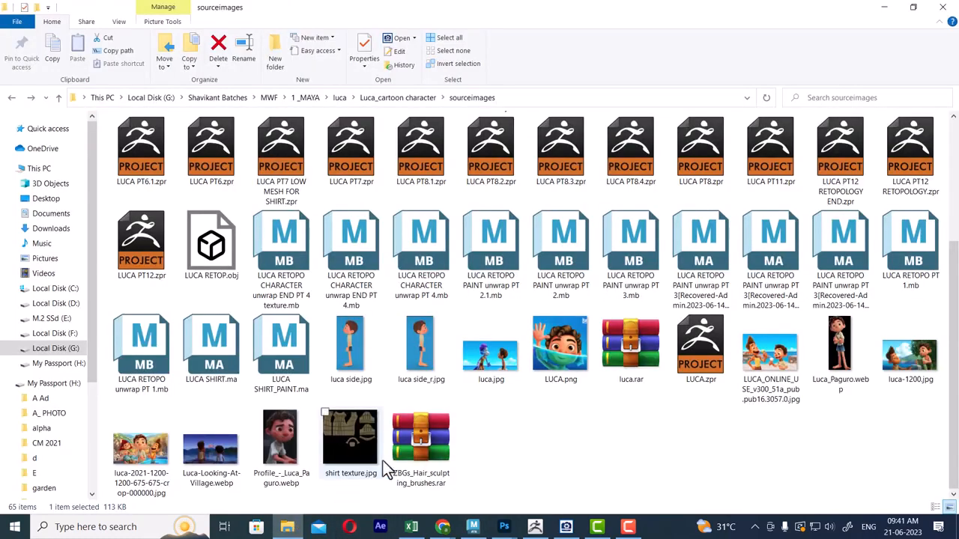
scroll(439, 392, "up", 3)
double_click(649, 166)
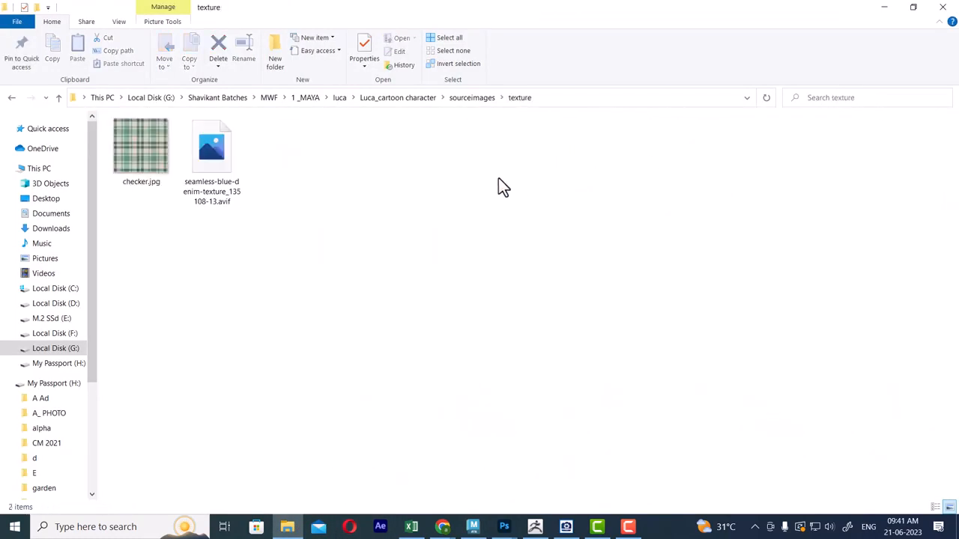
double_click(141, 149)
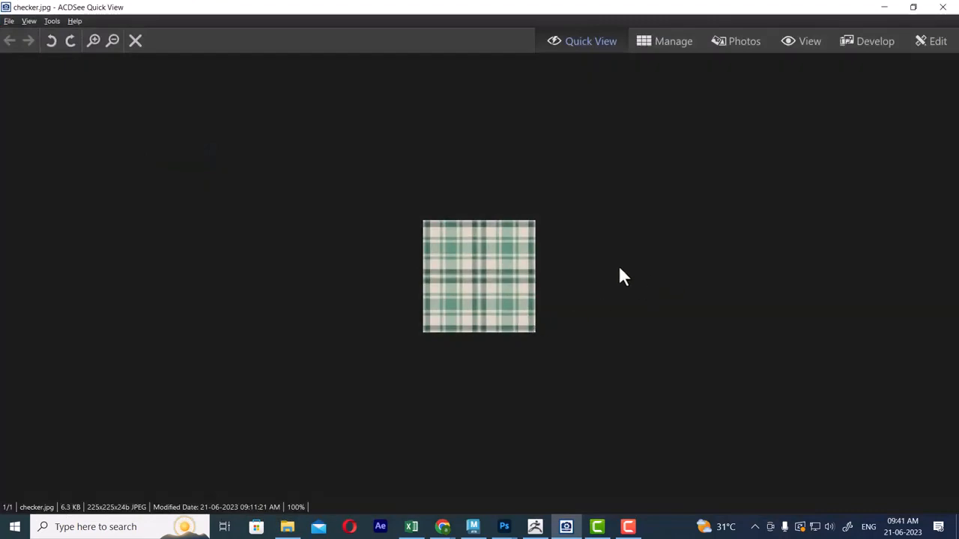
left_click(946, 9)
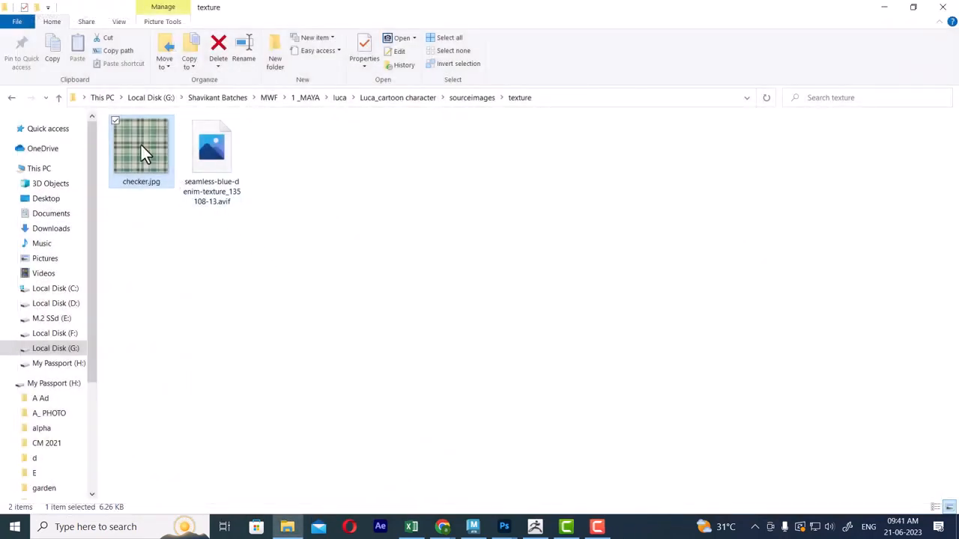
Open checker.jpg in Adobe Photoshop 2023.
right_click(140, 143)
mouse_move(119, 186)
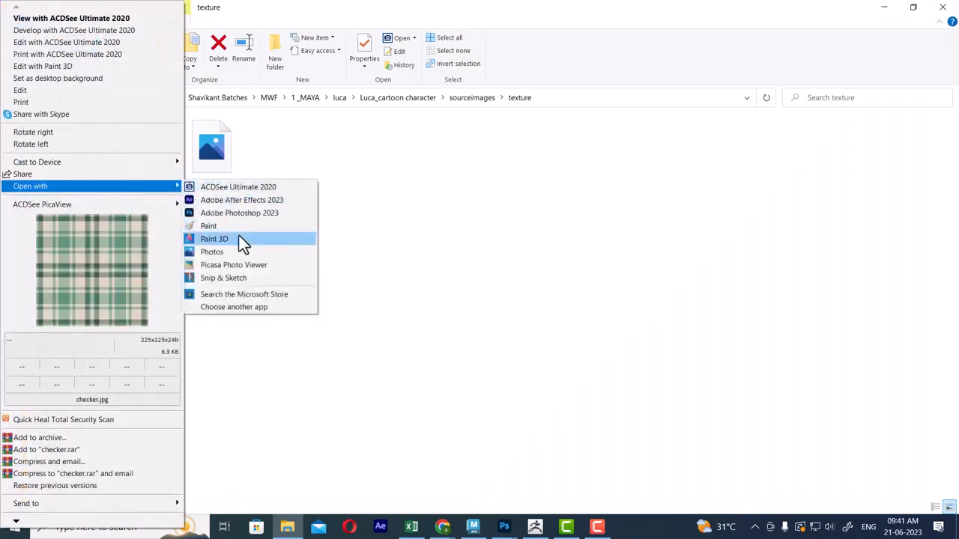
left_click(243, 215)
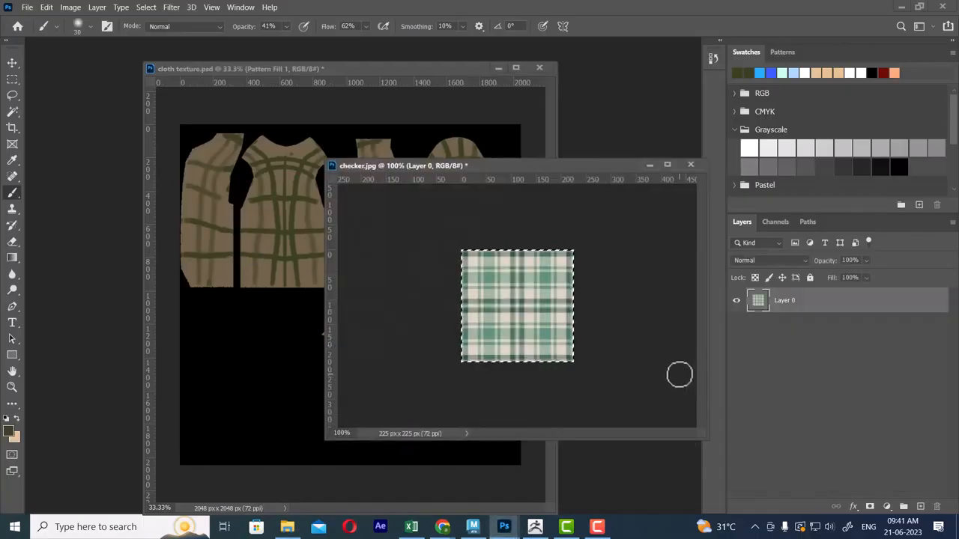
Select the contents of Layer 0 in checker.jpg and define it as a pattern named checker.jpg.
key("ctrl+d")
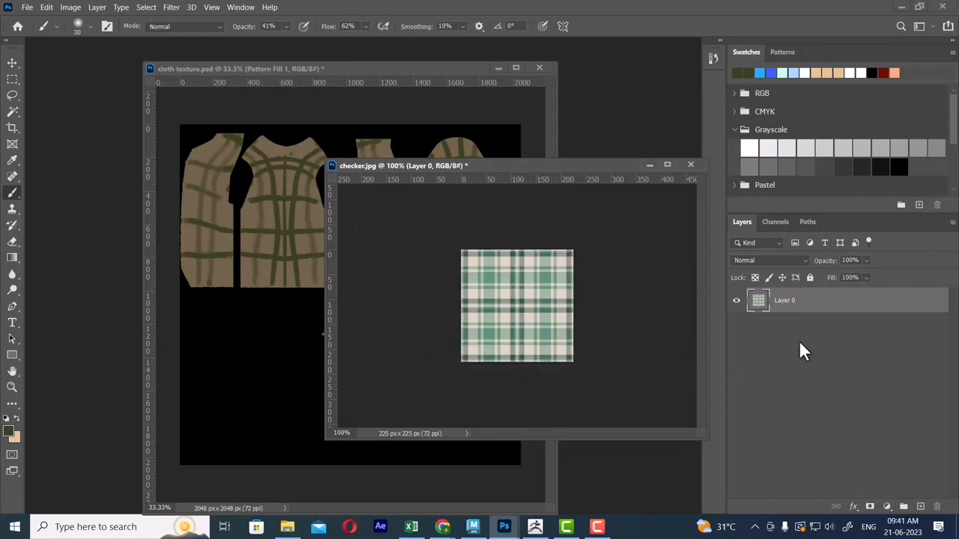
left_click(759, 301, "ctrl")
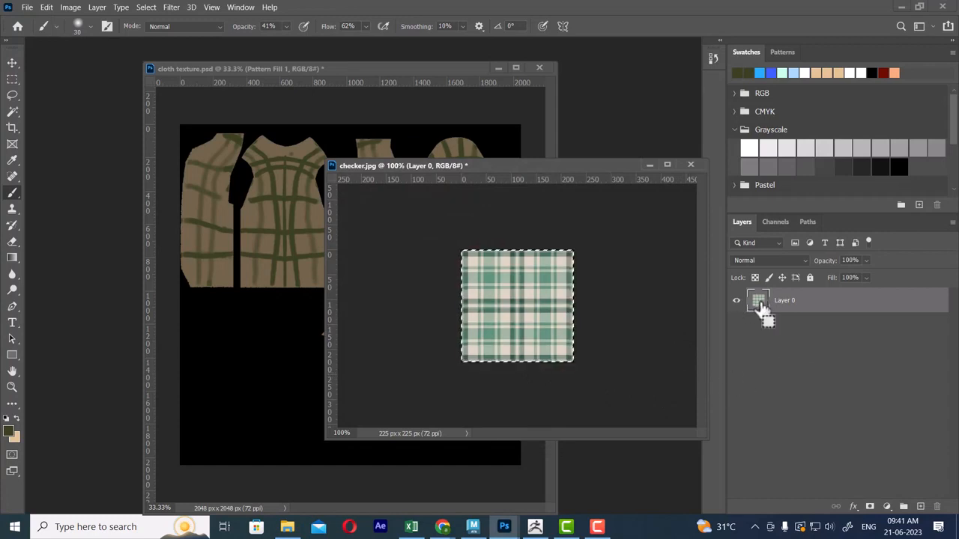
left_click(46, 6)
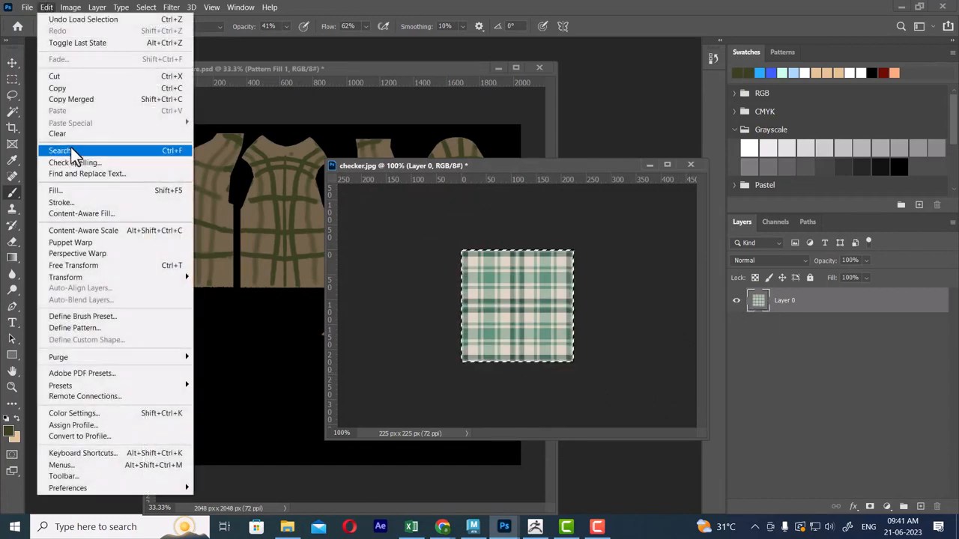
left_click(115, 328)
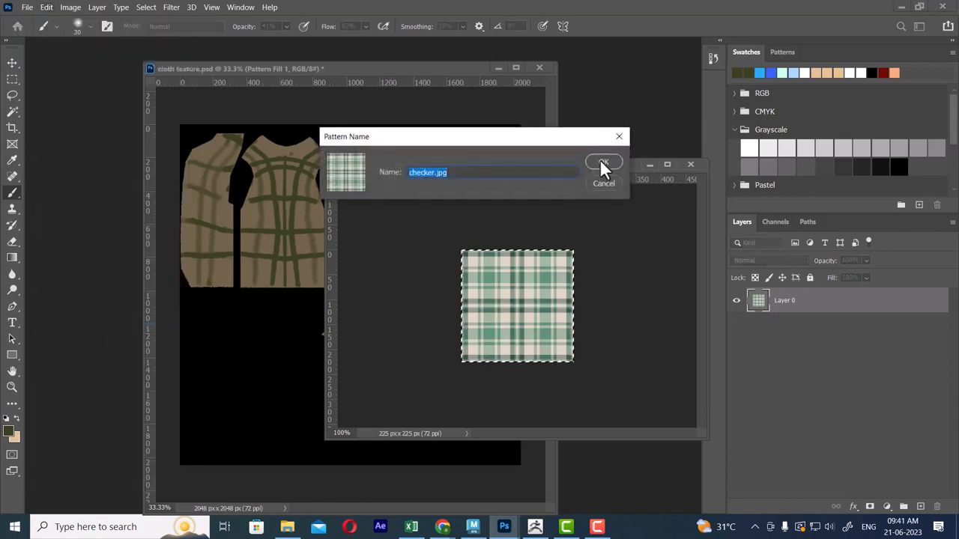
left_click(602, 160)
Minimize the checker.jpg document and add a Pattern Fill layer with the green plaid pattern at 100% scale to cloth texture.psd.
left_click(649, 164)
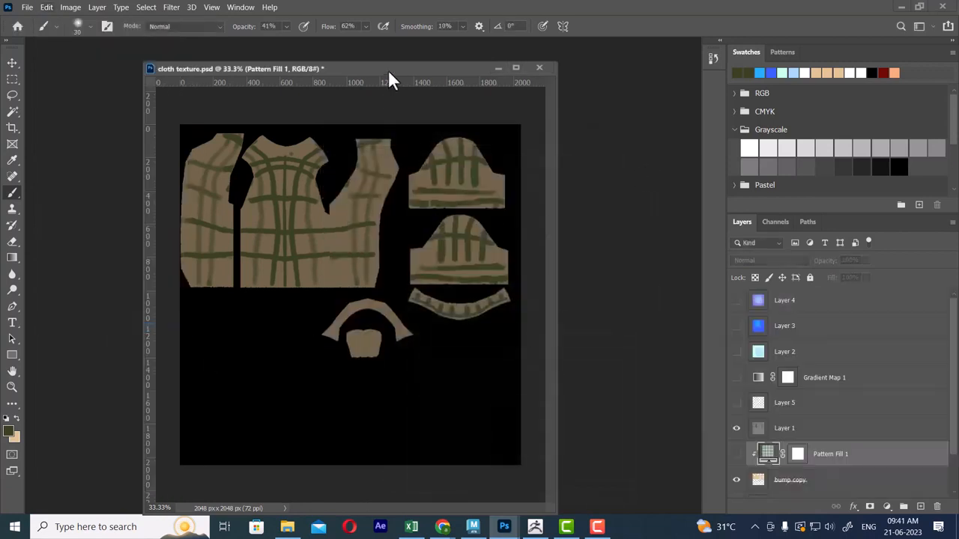
left_click(887, 507)
left_click(914, 318)
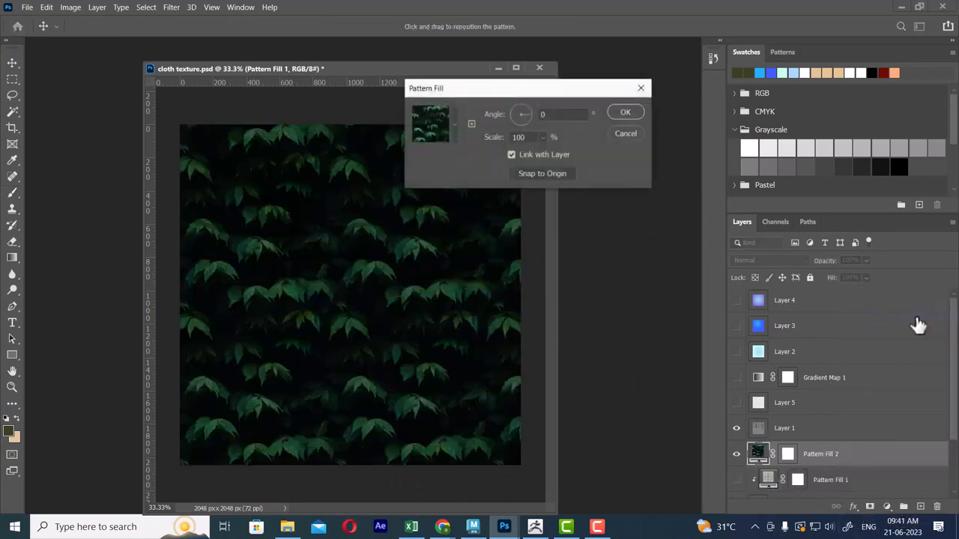
left_click(453, 121)
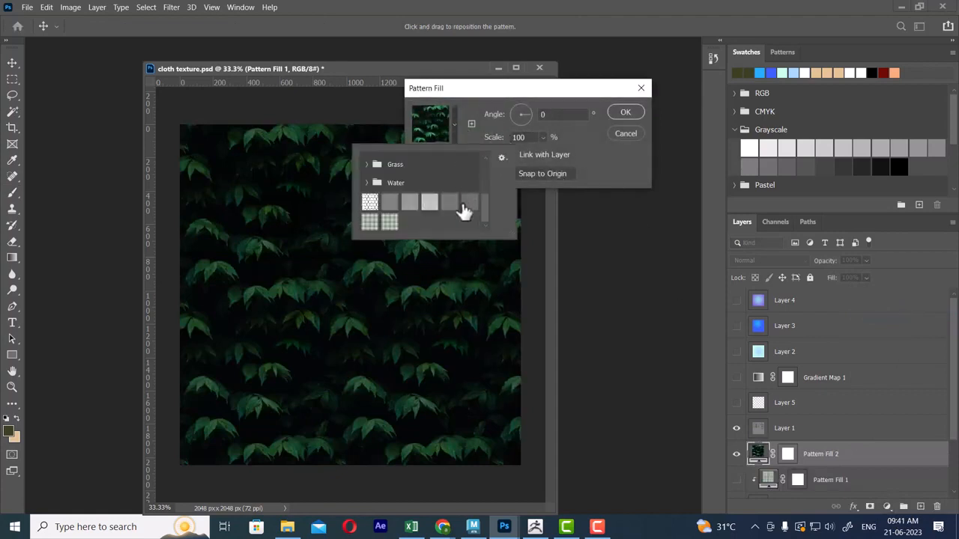
left_click(390, 223)
left_click(616, 115)
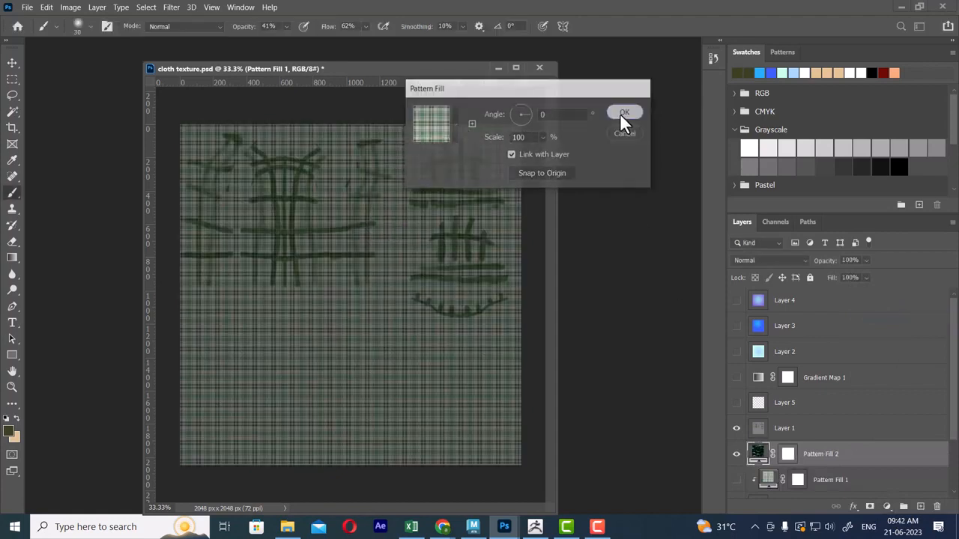
left_click(620, 113)
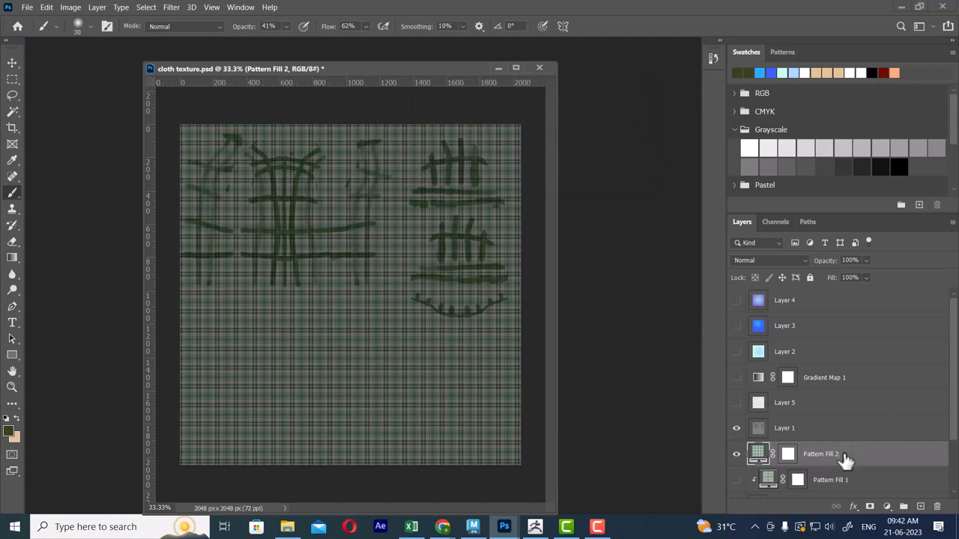
Delete the old Pattern Fill 1 layer.
left_click(894, 486)
left_click(938, 507)
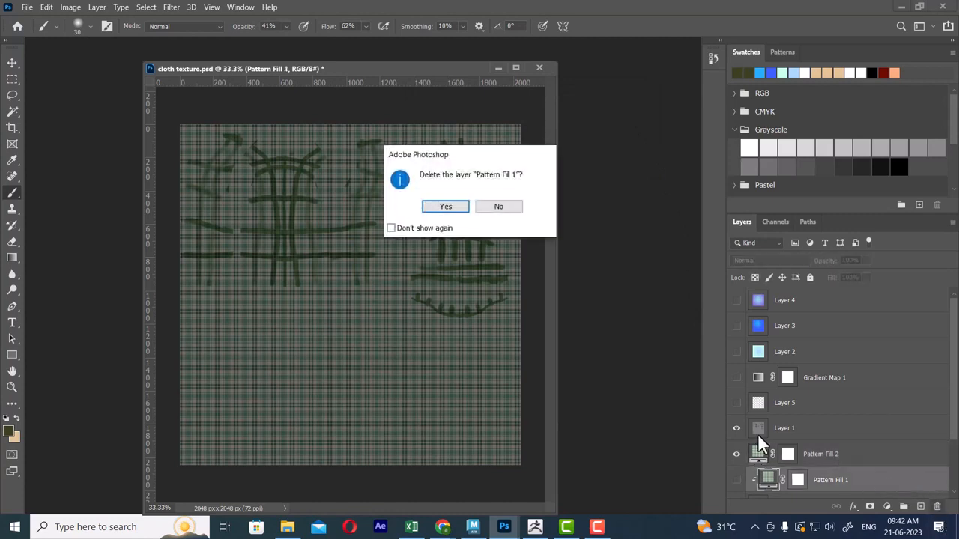
left_click(454, 205)
Clip the Pattern Fill 2 layer to the bump copy layer and hide Layer 1.
left_click(869, 459)
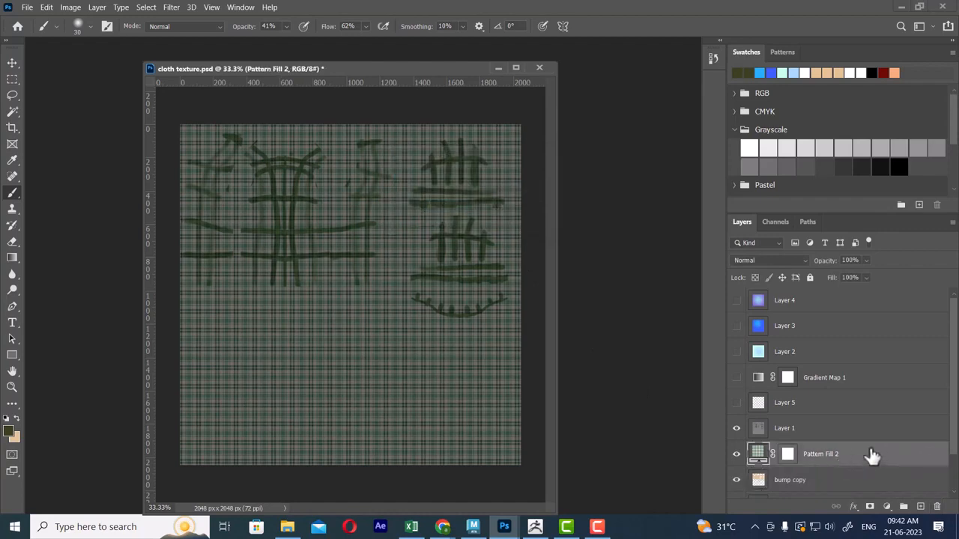
right_click(869, 457)
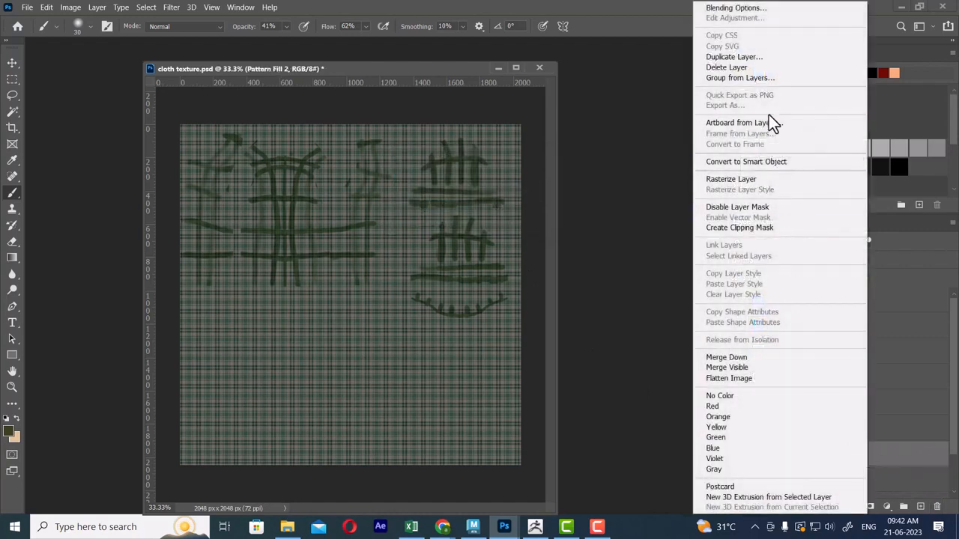
left_click(774, 227)
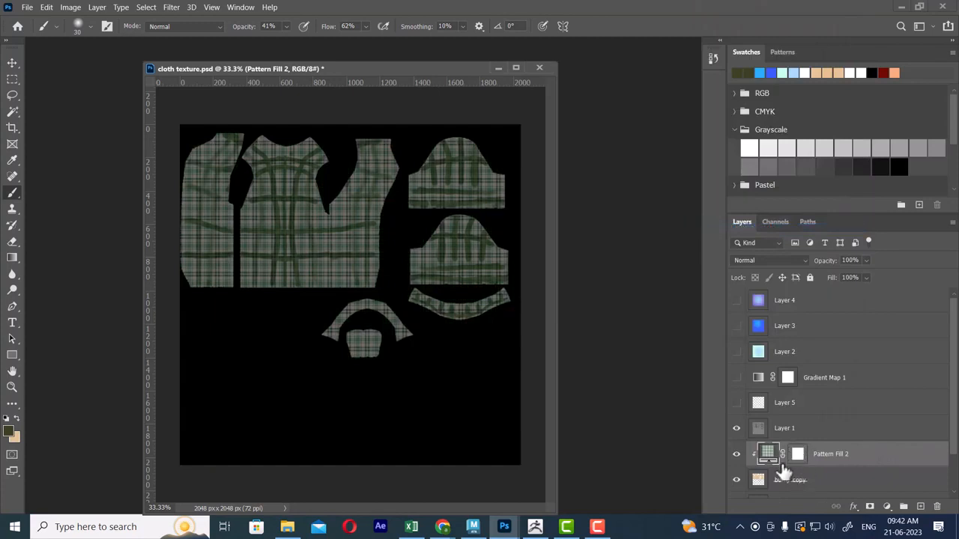
left_click(739, 432)
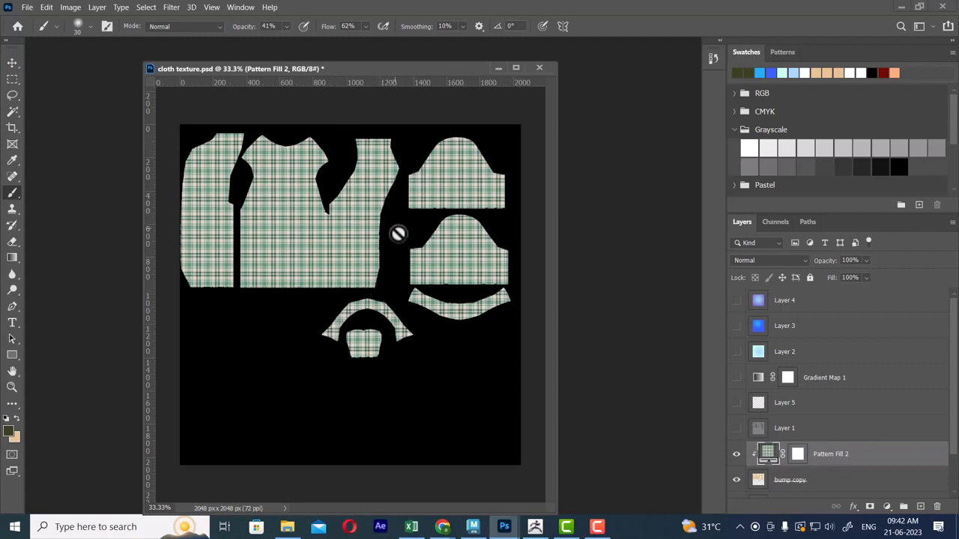
Save a JPEG copy of the texture on the computer in the sourceimages folder as shirt texture1.
key("ctrl+shift+s")
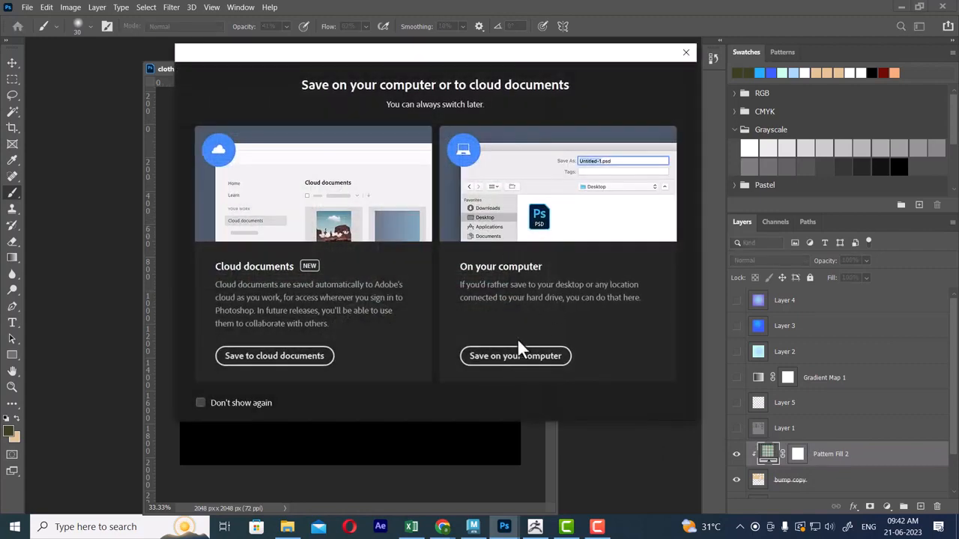
left_click(517, 352)
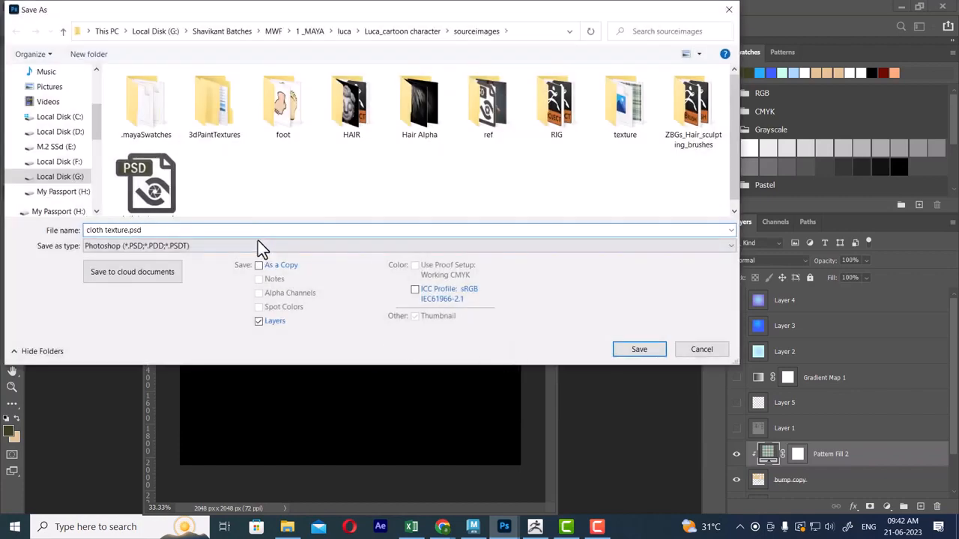
left_click(256, 245)
key("j")
key("Return")
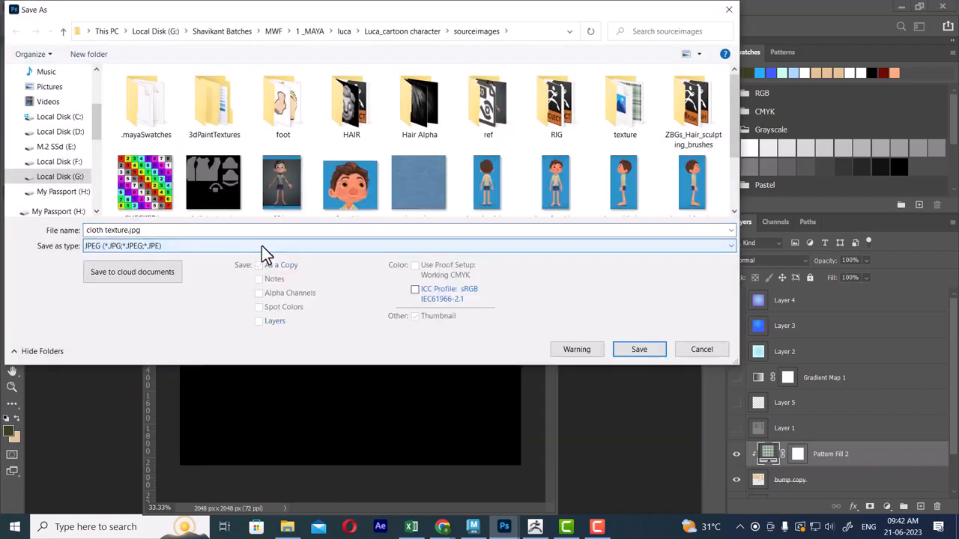
scroll(641, 131, "down", 3)
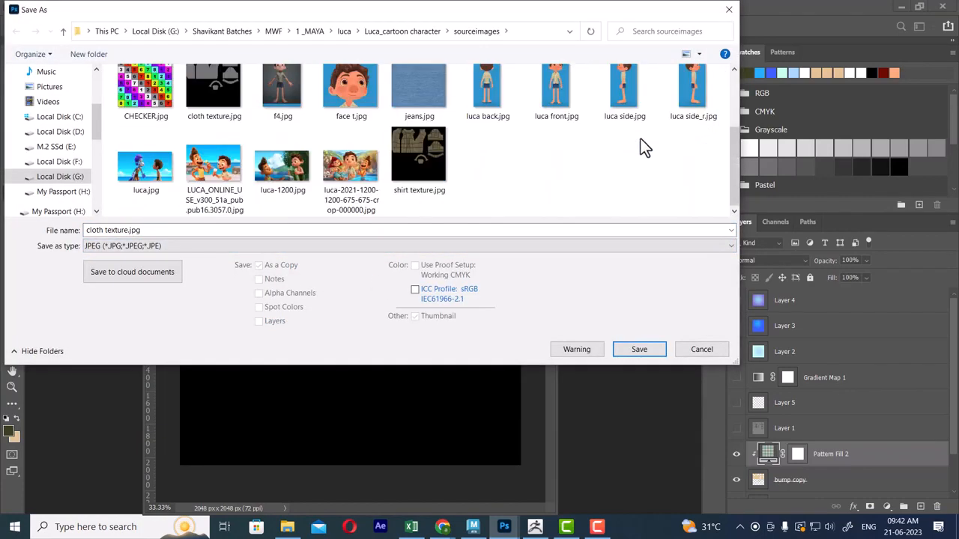
left_click(431, 171)
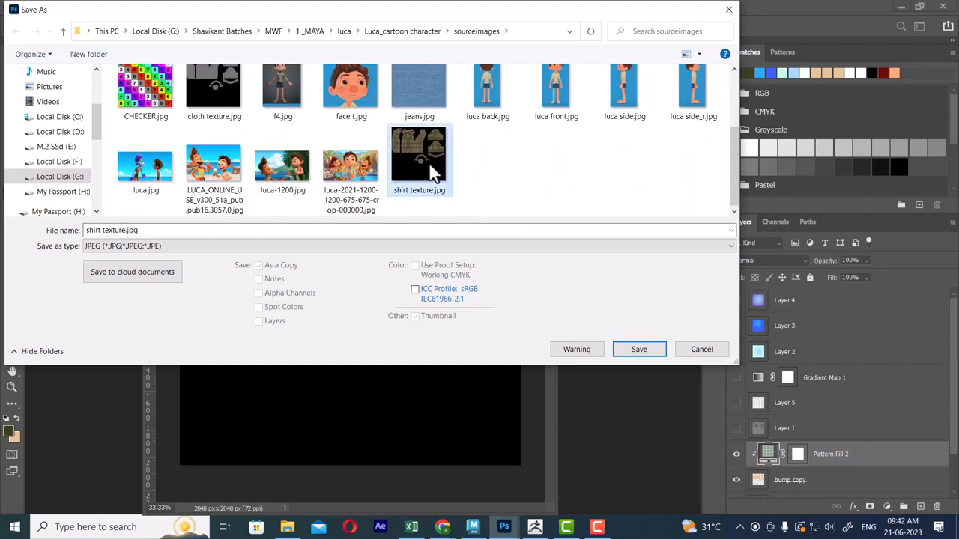
left_click(125, 231)
left_click(126, 232)
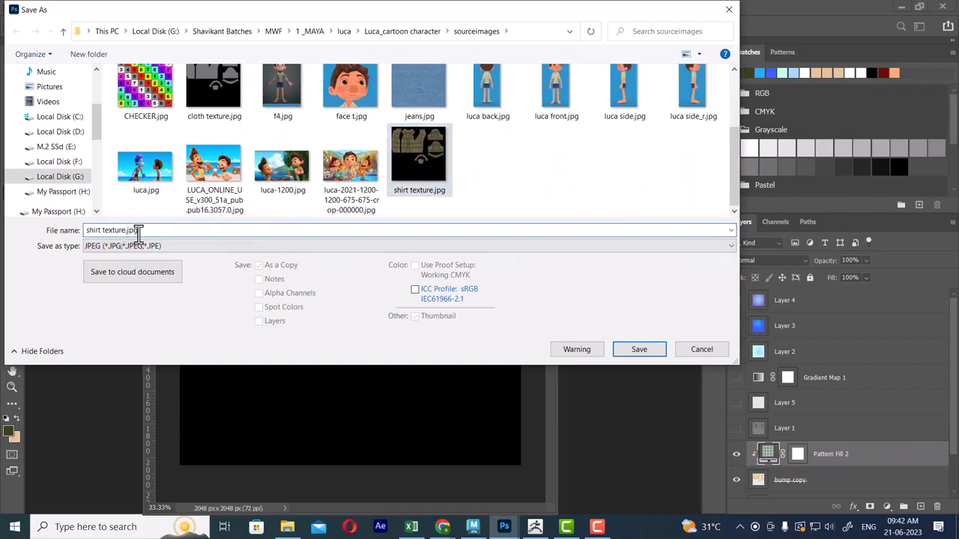
type("1")
key("Return")
key("Return")
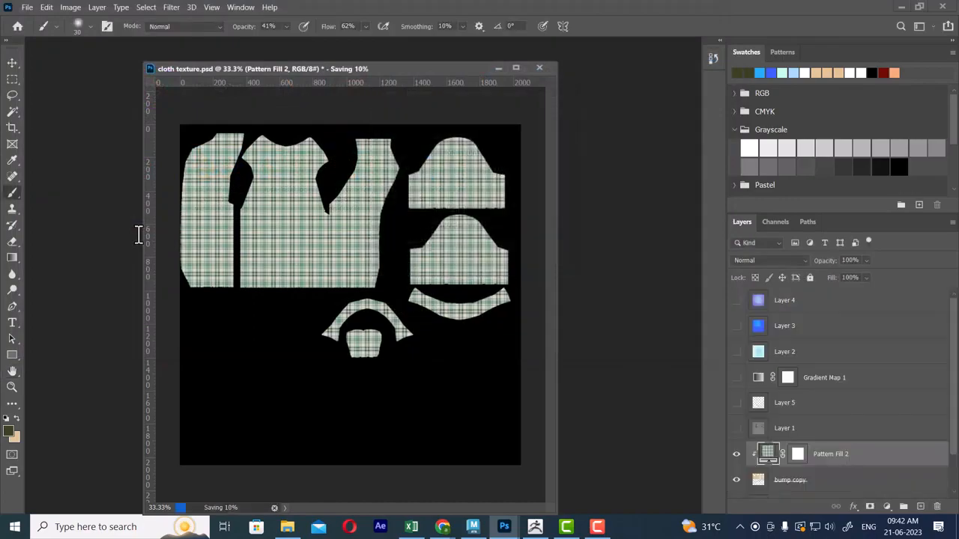
Switch to Maya and connect a File texture using shirt texture1.jpg to the Color of the shirt's blinn material.
left_click(474, 527)
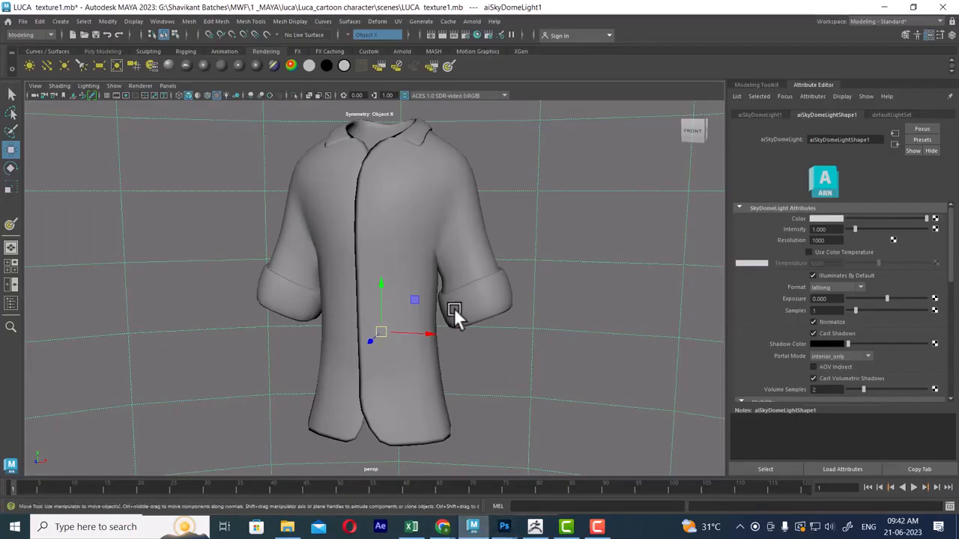
left_click(396, 194)
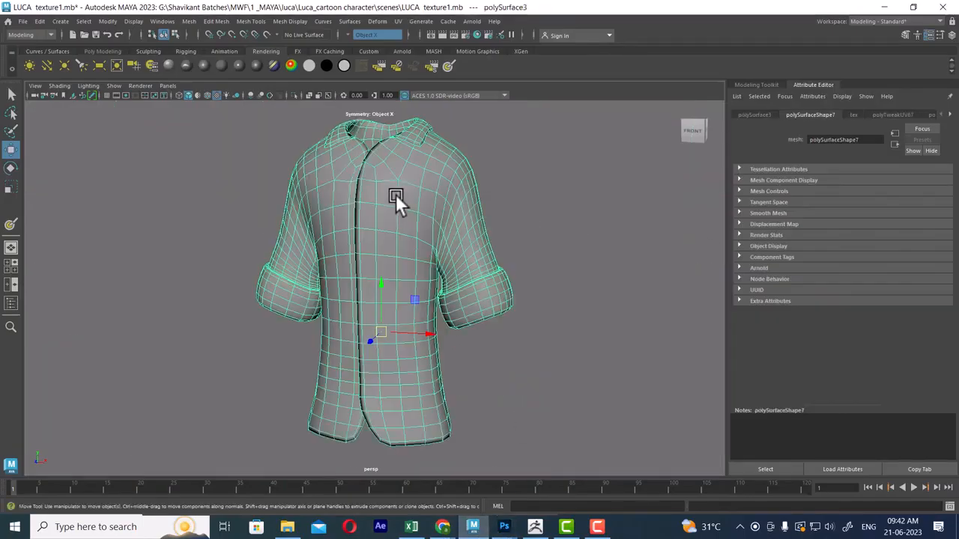
right_click_drag(397, 193, 415, 429)
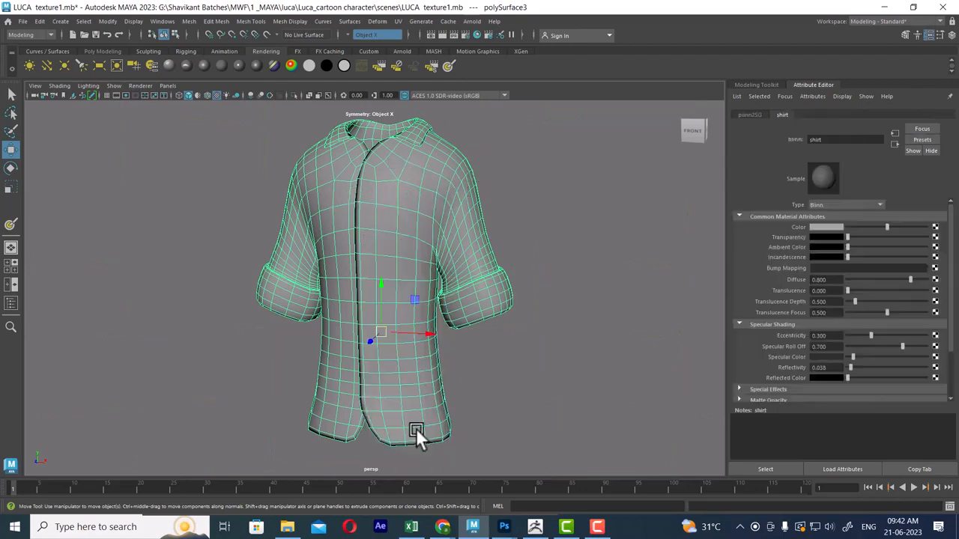
left_click(935, 227)
left_click(403, 262)
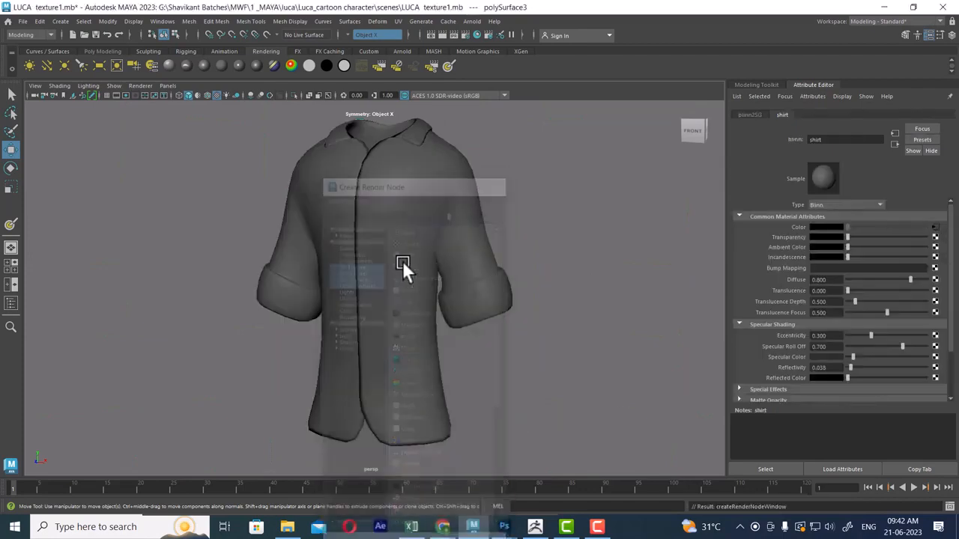
left_click(937, 252)
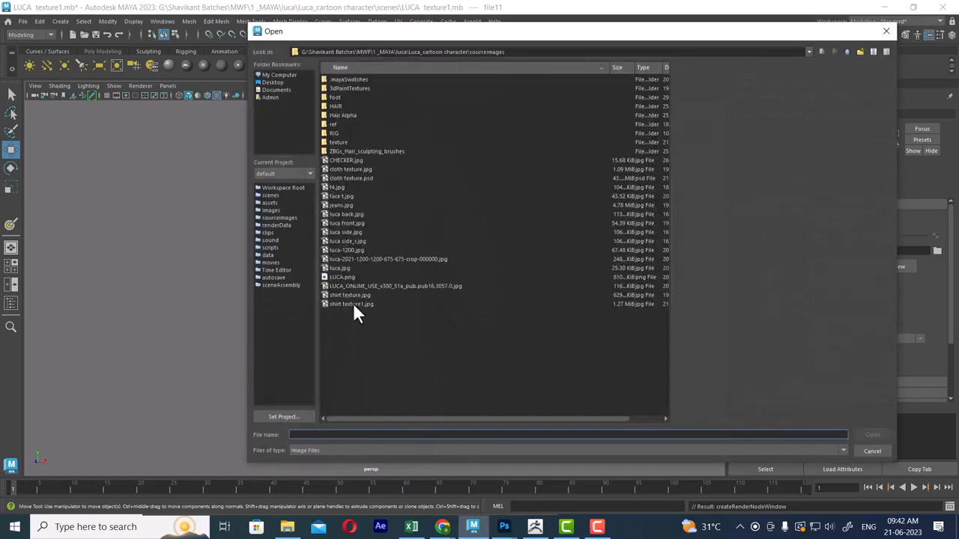
left_click(353, 303)
double_click(353, 303)
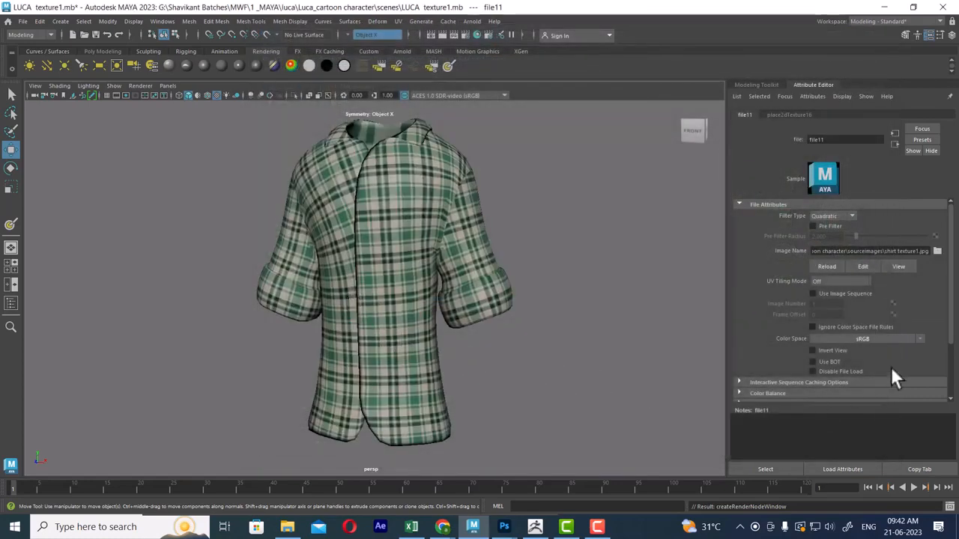
Try shirt texture.jpg as the image of the shirt's color File node.
left_click(937, 251)
left_click(347, 295)
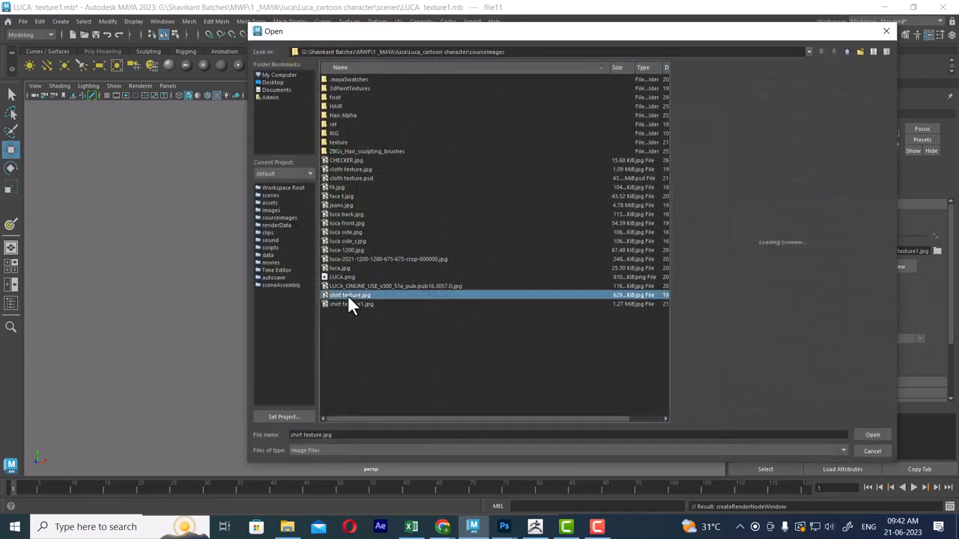
double_click(348, 295)
left_click_drag(520, 336, 383, 212, "alt")
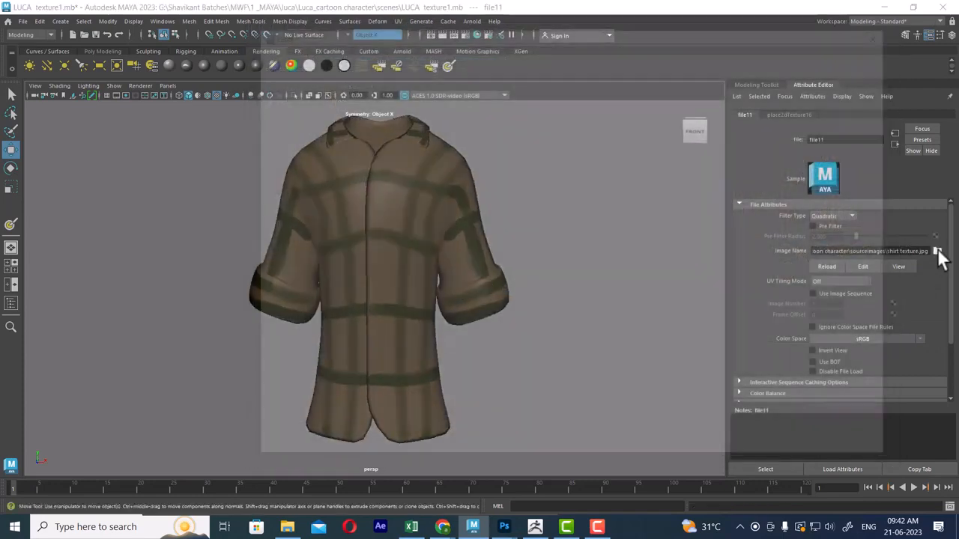
Load shirt texture1.jpg from the sourceimages folder as the image of the shirt's color File node.
left_click(937, 250)
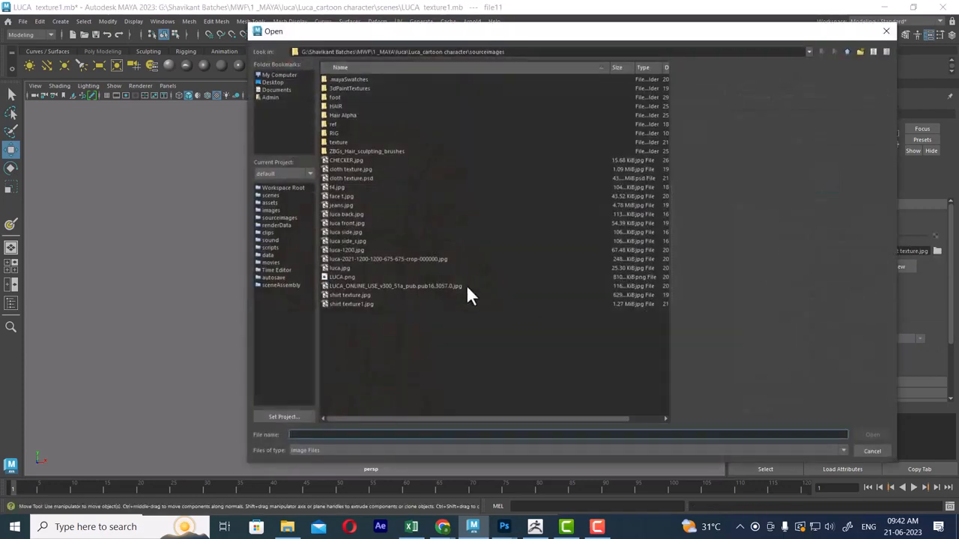
left_click(336, 305)
double_click(335, 305)
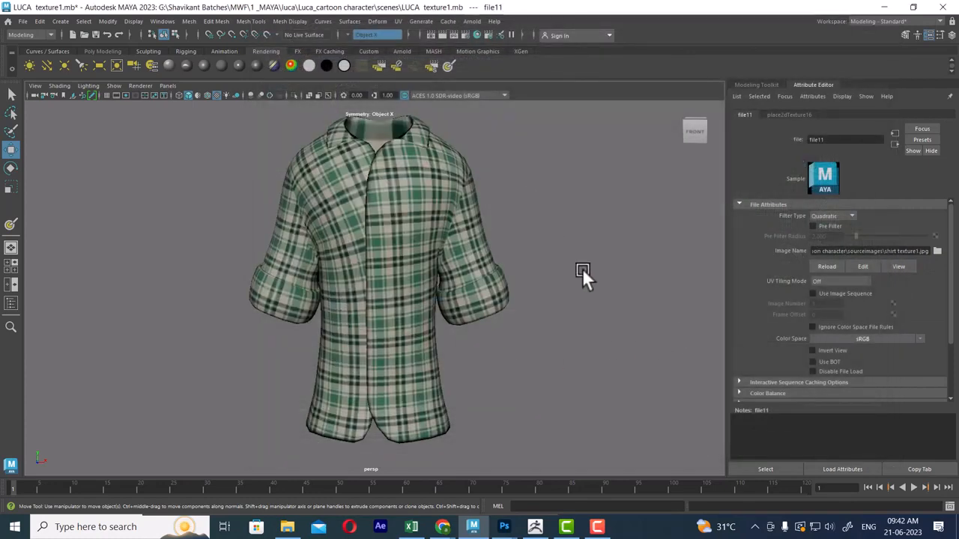
Examine how the green plaid texture maps across the shirt's front, shoulder and sleeve.
left_click_drag(582, 274, 556, 271, "alt")
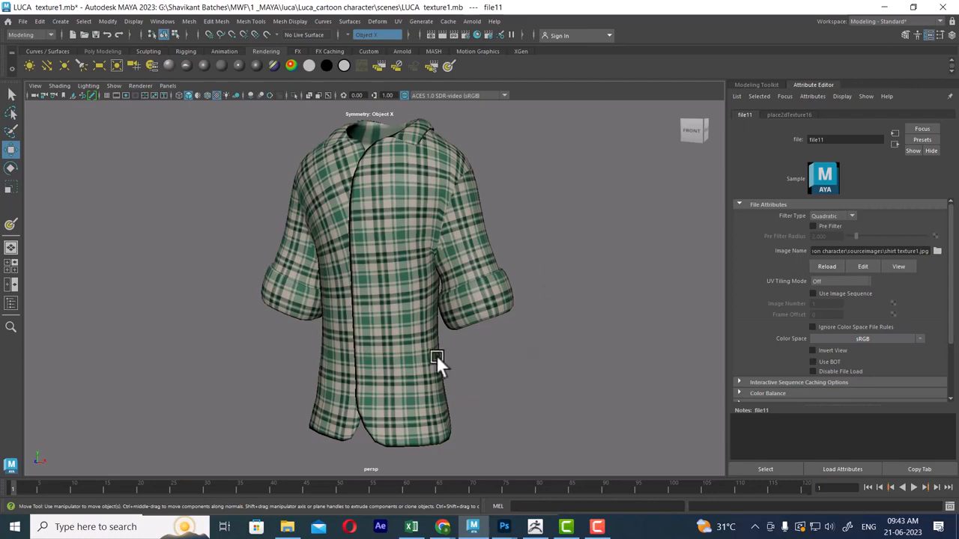
left_click_drag(489, 307, 438, 249, "alt")
right_click_drag(438, 249, 489, 341, "alt")
middle_click_drag(490, 341, 470, 315, "alt")
left_click_drag(471, 316, 488, 211, "alt")
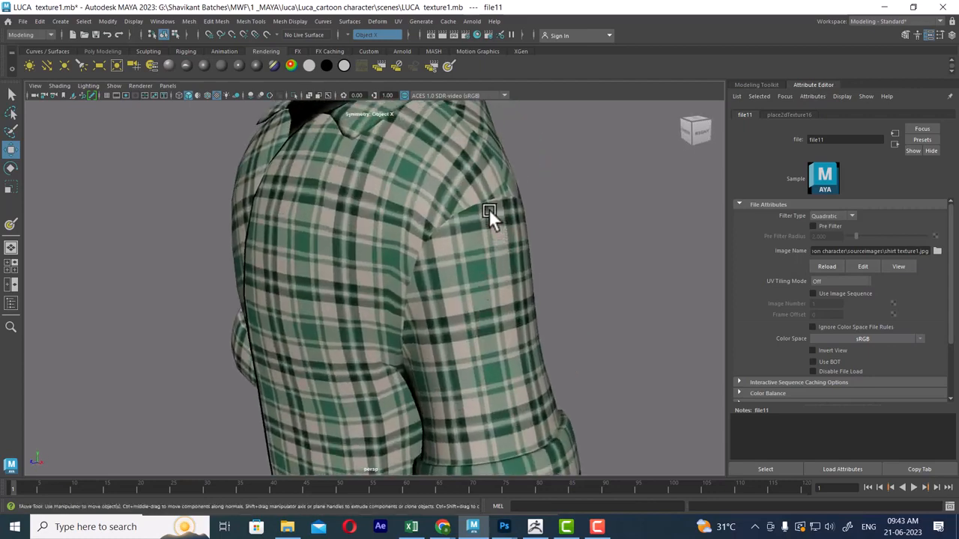
right_click_drag(473, 316, 397, 262, "alt")
left_click_drag(397, 262, 466, 333, "alt")
middle_click_drag(466, 334, 472, 289, "alt")
right_click_drag(472, 290, 446, 270, "alt")
Switch to ZBrush and examine the sculpted seam stitches and fabric surface detail on the shirt's chest, shoulders and sleeves.
left_click(535, 527)
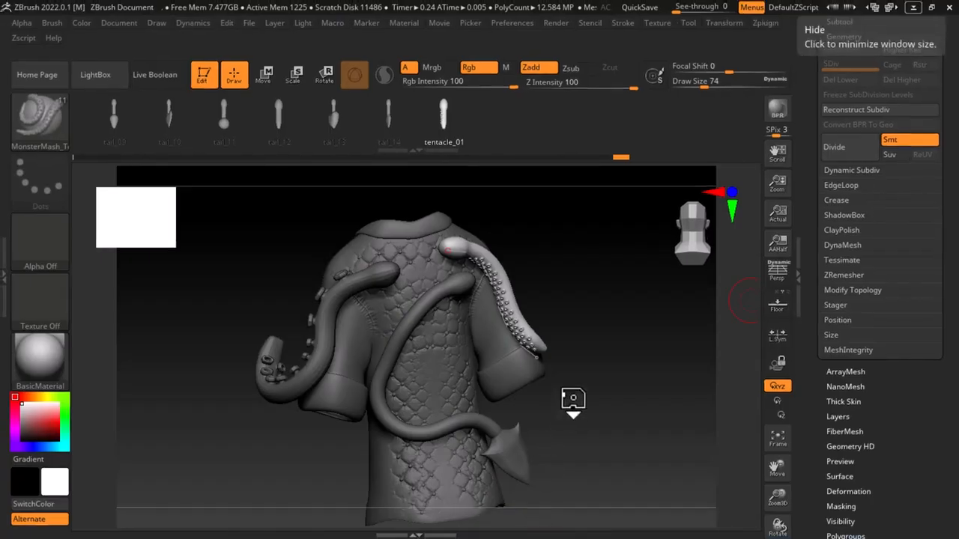
left_click_drag(709, 284, 678, 396)
left_click_drag(699, 327, 649, 353)
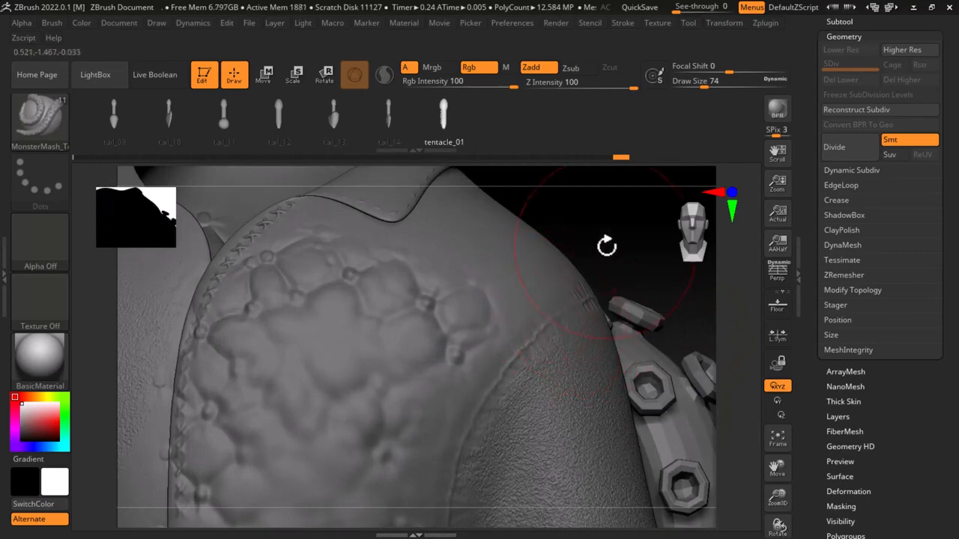
left_click_drag(606, 246, 666, 290, "alt")
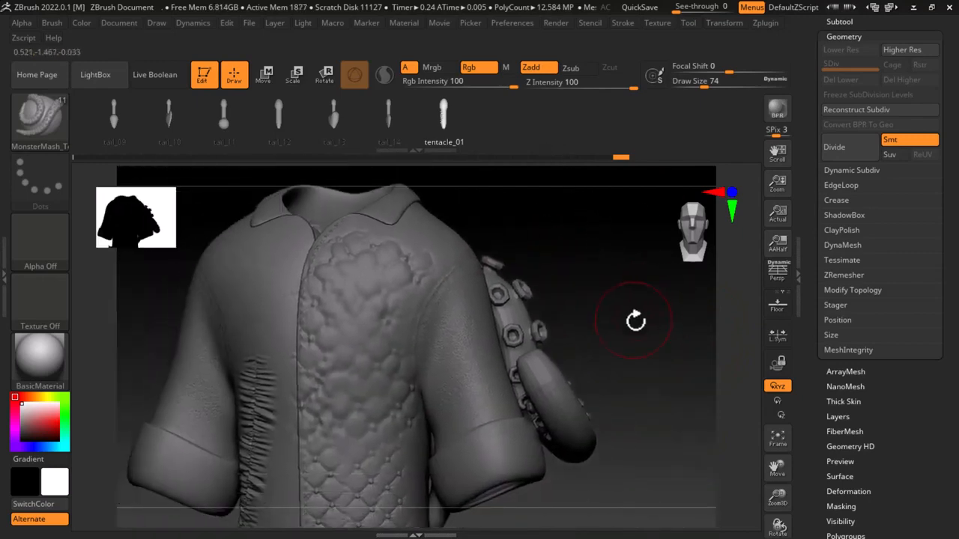
left_click_drag(636, 321, 710, 322)
mouse_move(212, 264)
left_mouse_down("alt")
mouse_move(220, 343)
mouse_move(272, 387)
left_mouse_up("alt")
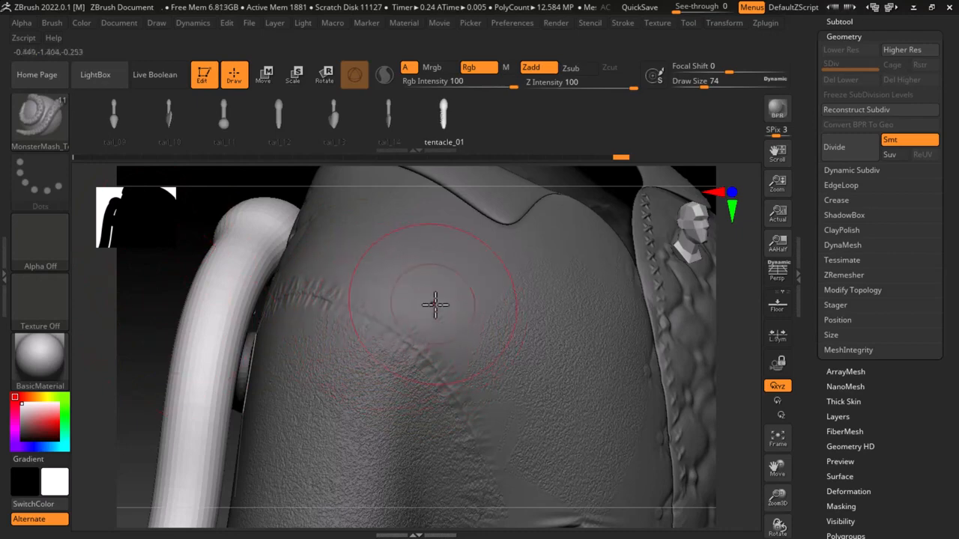
mouse_move(157, 278)
left_mouse_down()
mouse_move(153, 313)
mouse_move(117, 300)
mouse_move(332, 310)
left_mouse_up()
left_click_drag(632, 203, 632, 224)
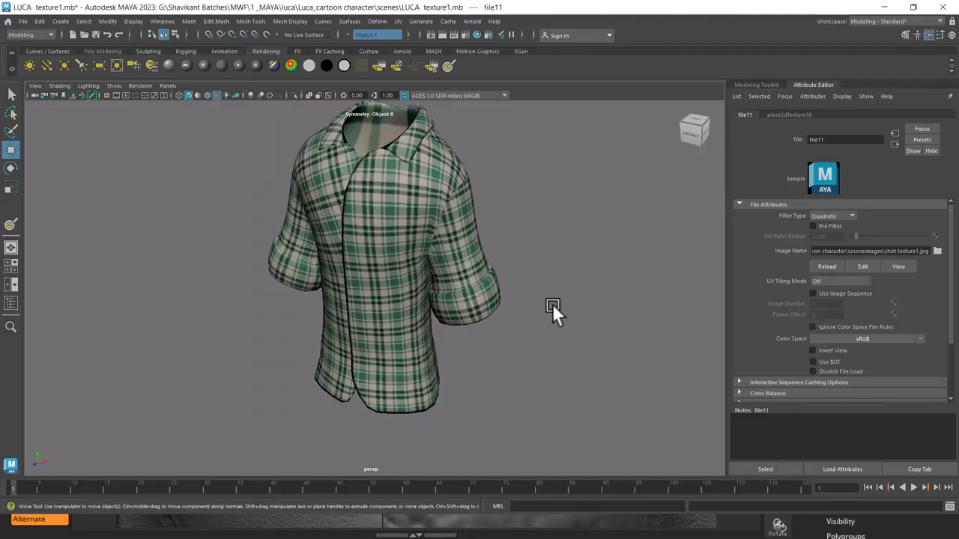
left_click(547, 334)
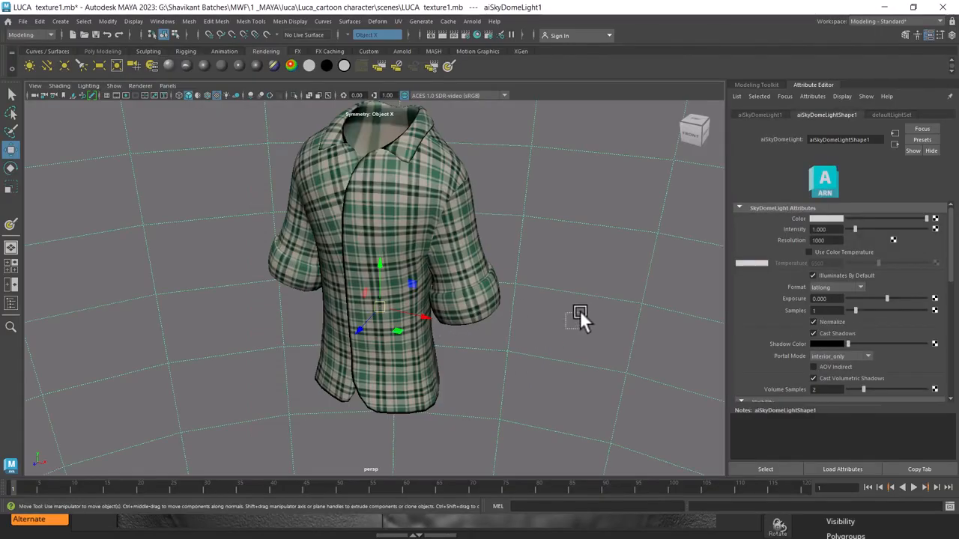
left_click_drag(580, 312, 584, 299)
left_click_drag(573, 260, 601, 239, "alt")
left_click(473, 383)
left_click(421, 374)
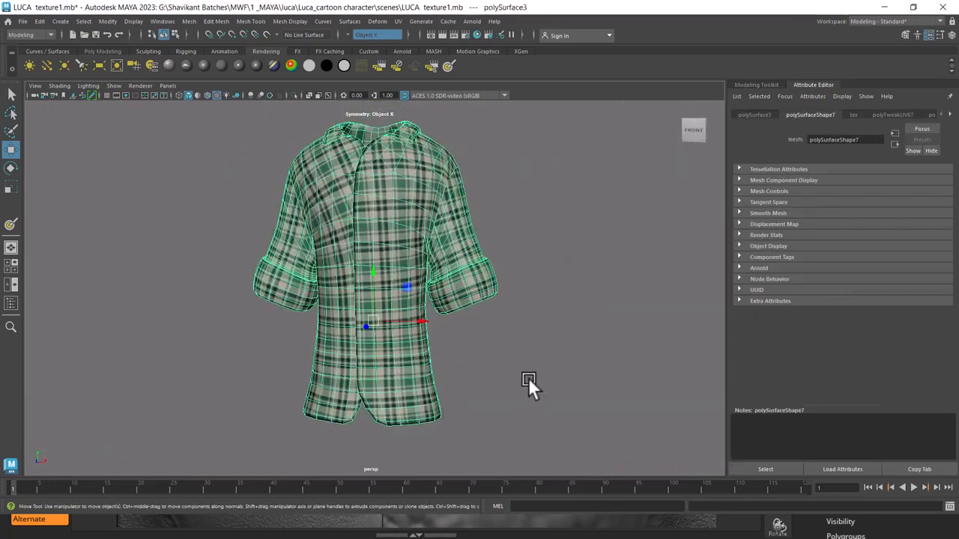
left_click(530, 377)
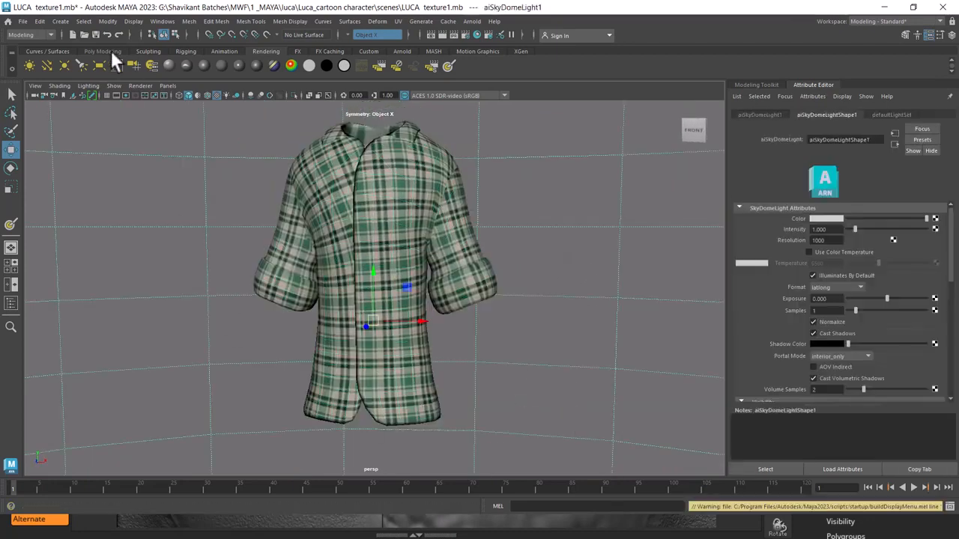
Show all hidden objects in the scene.
left_click(134, 21)
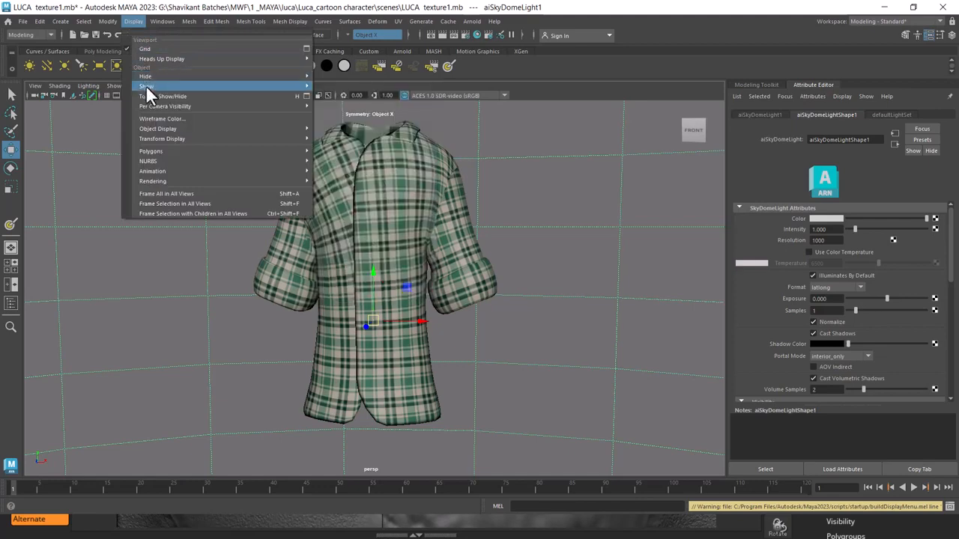
mouse_move(145, 86)
left_click(329, 137)
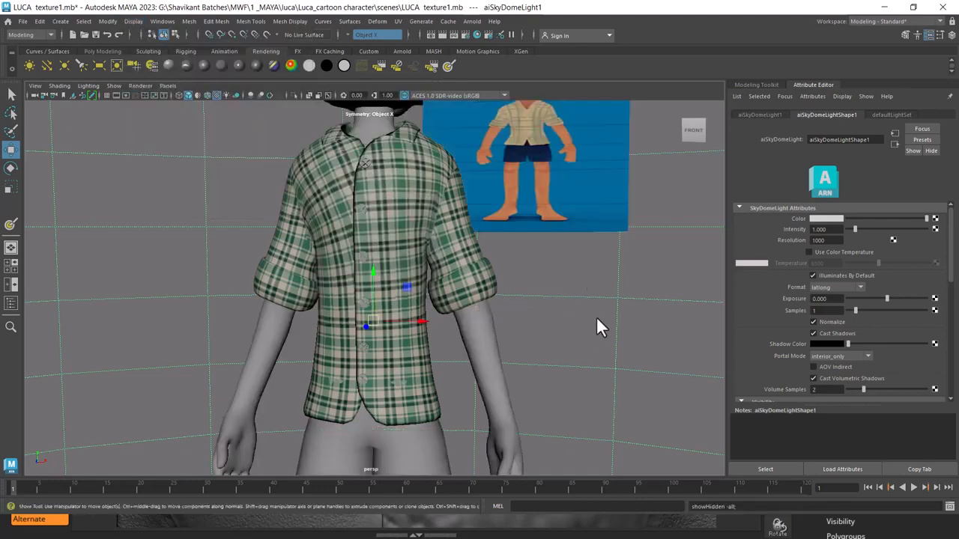
Connect a File texture to the shirt material's Bump Mapping and open the file browser for its image.
left_click(406, 225)
middle_click_drag(406, 225, 421, 258, "alt")
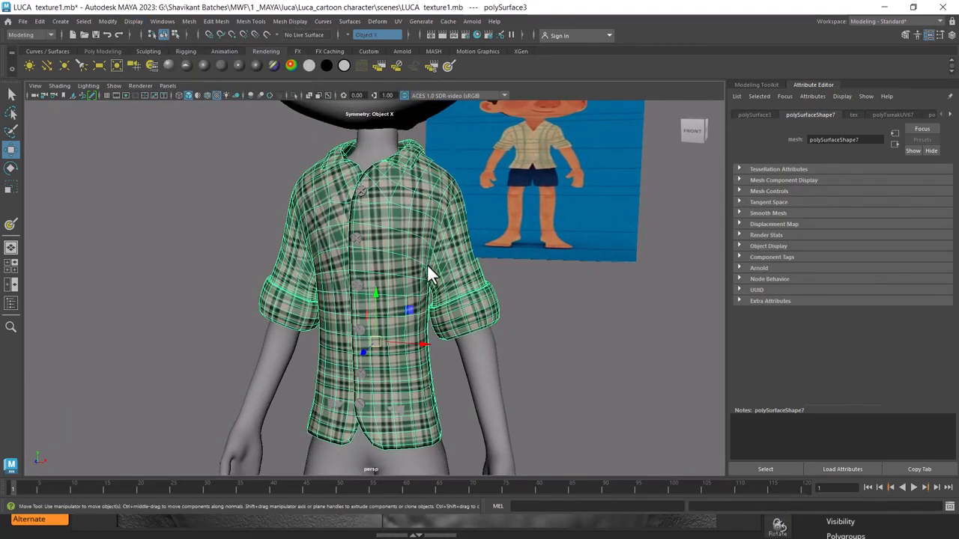
left_click_drag(428, 266, 426, 206, "alt")
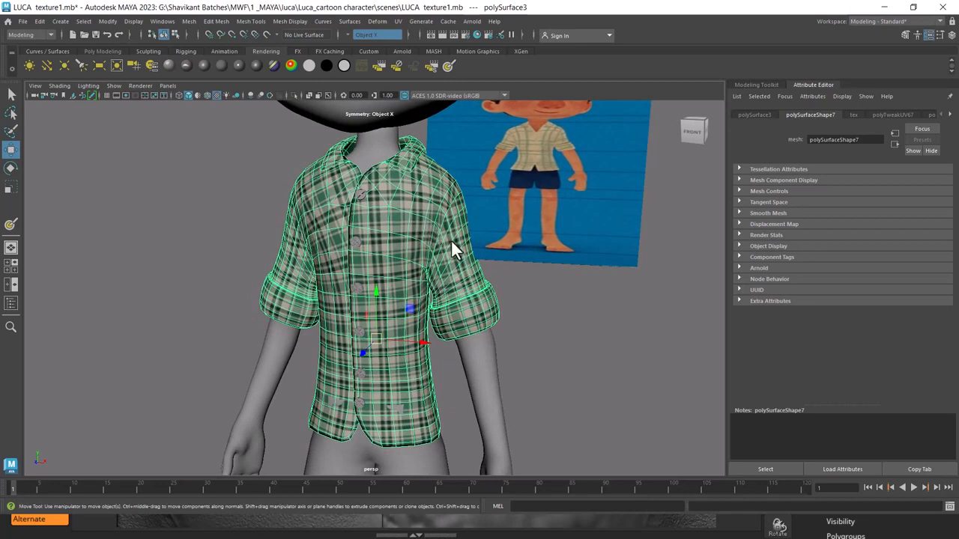
right_click_drag(423, 217, 421, 450)
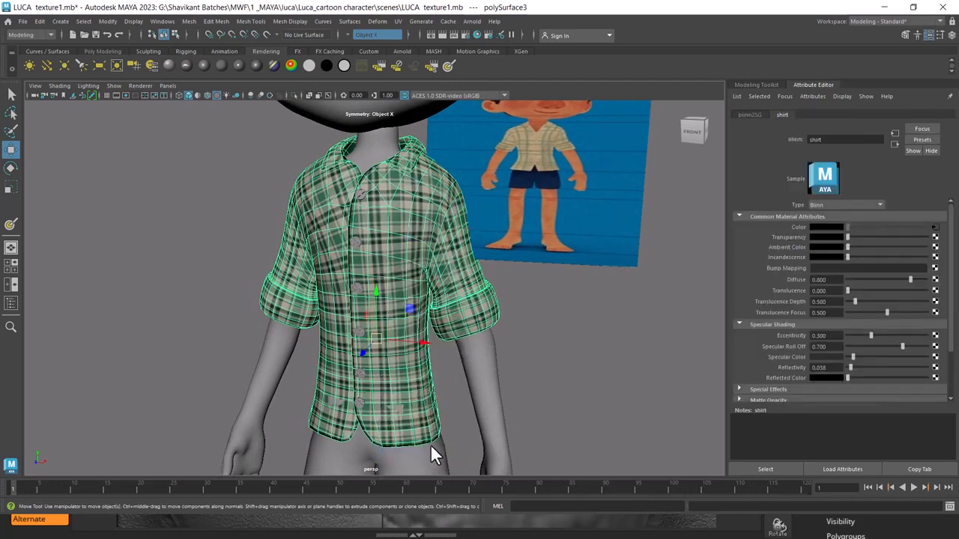
left_click(935, 274)
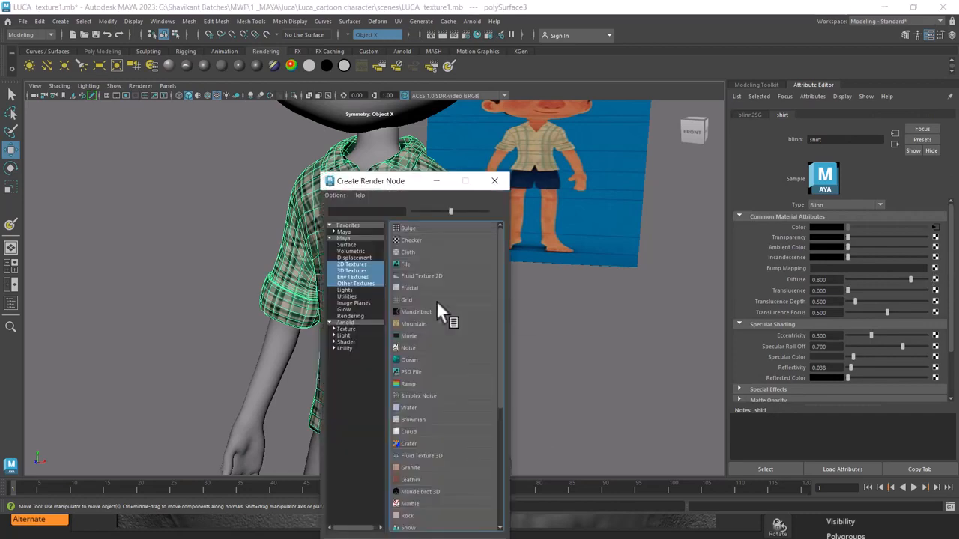
left_click(413, 262)
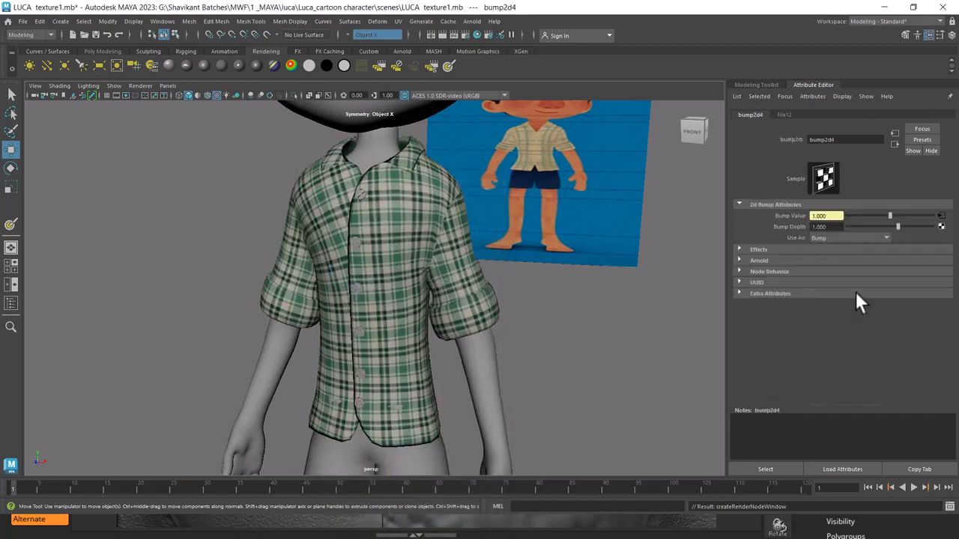
left_click(941, 216)
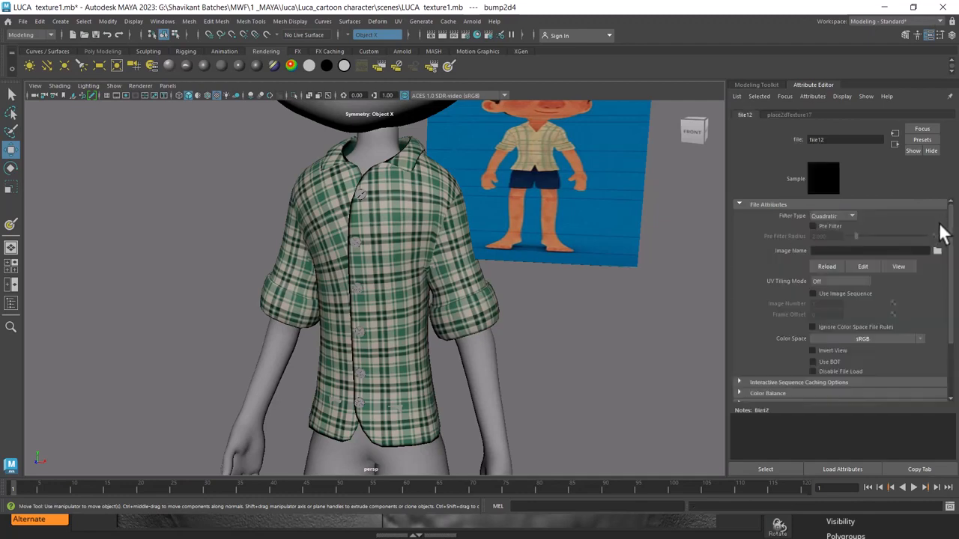
left_click(936, 251)
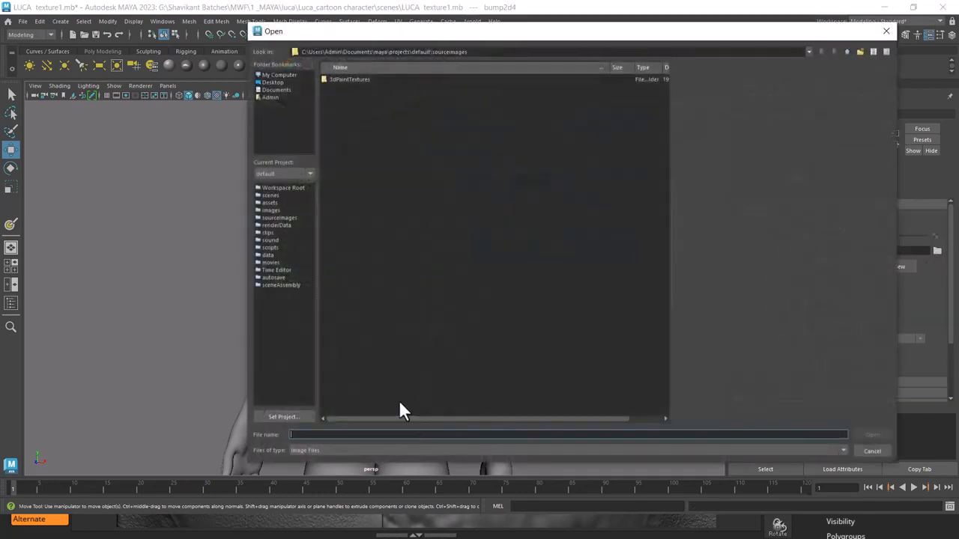
Switch to File Explorer and open cloth texture.jpg from the sourceimages folder to inspect the bump image.
key("alt+Tab")
left_click(203, 296)
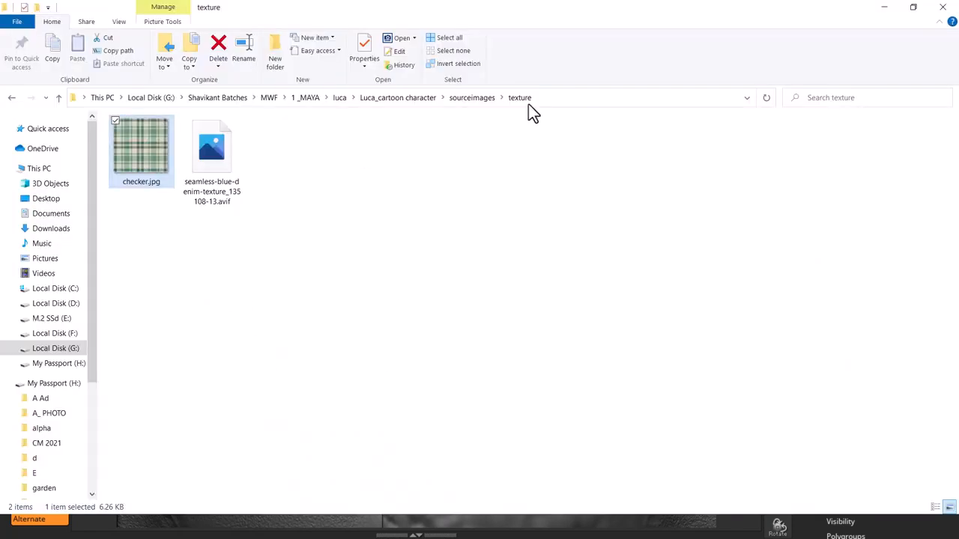
left_click(469, 100)
scroll(527, 356, "down", 5)
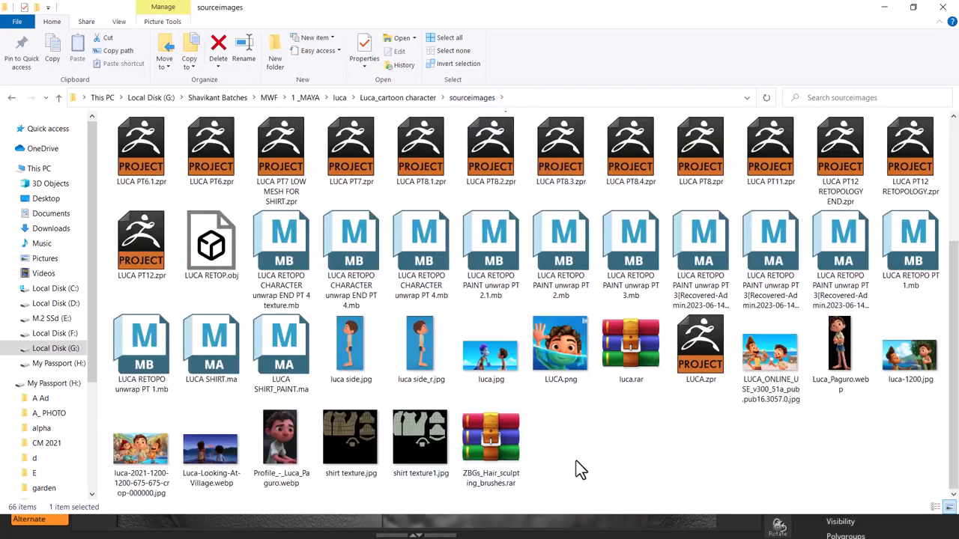
left_click(352, 442)
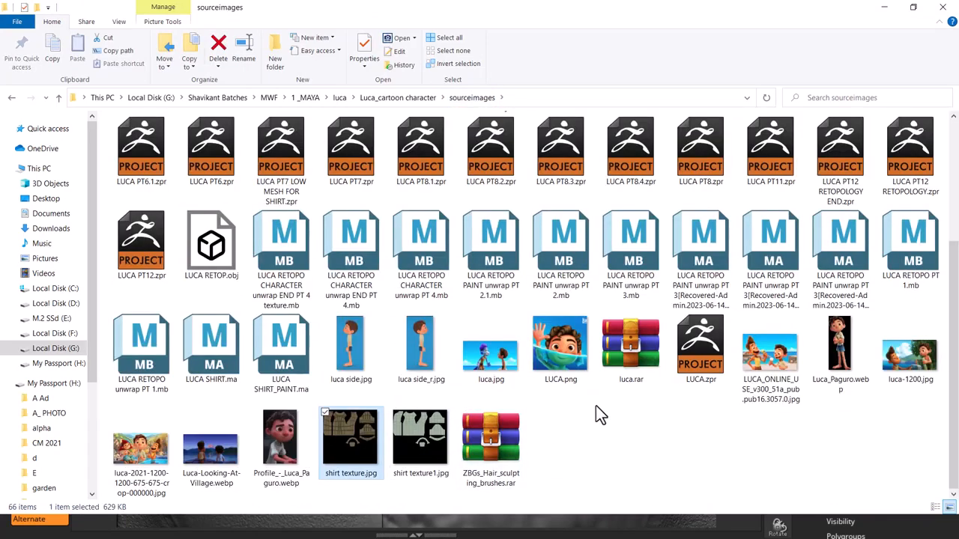
scroll(596, 405, "up", 3)
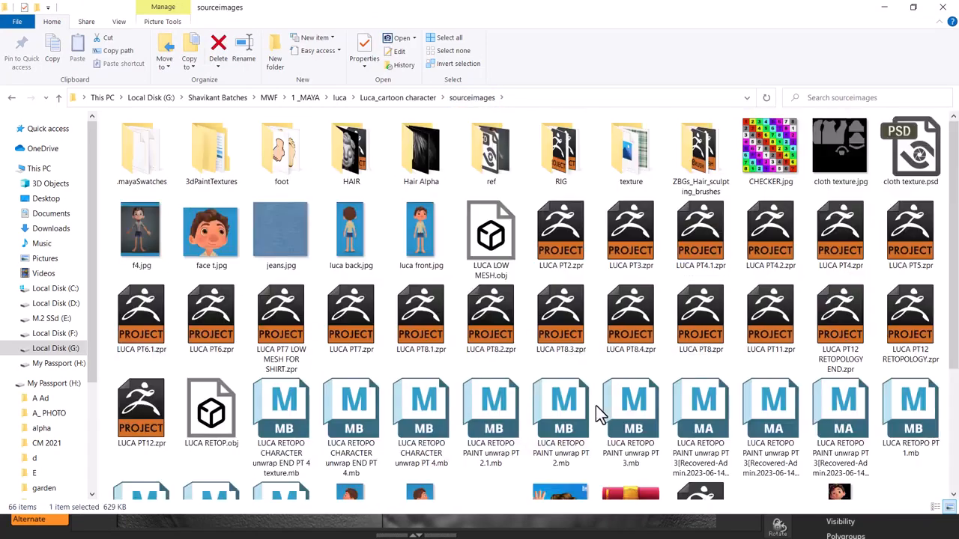
left_click(849, 163)
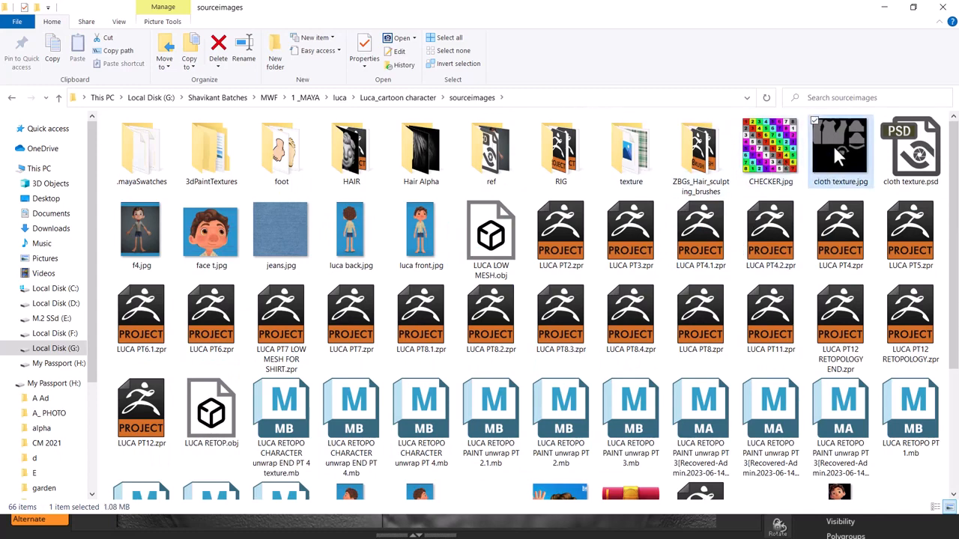
double_click(849, 163)
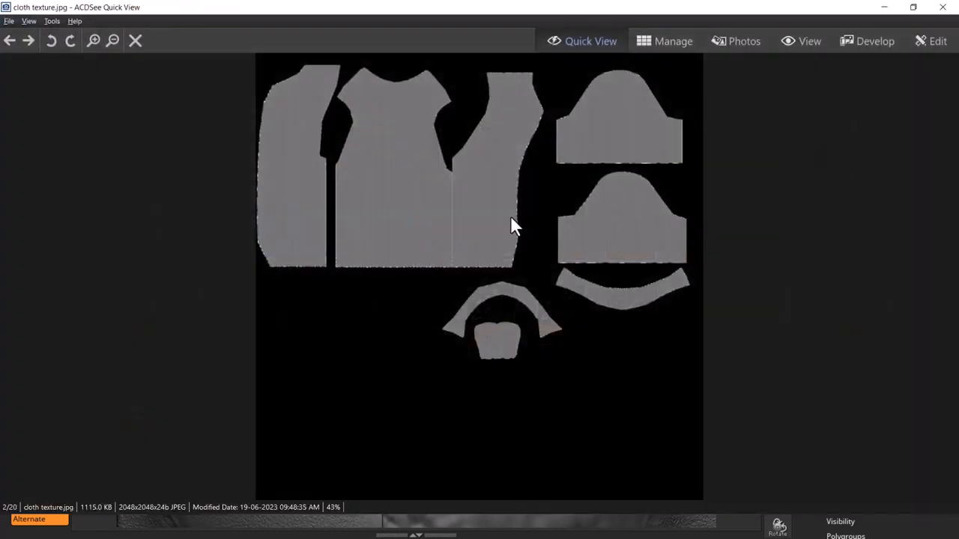
Examine the weave and stitch detail in cloth texture.jpg up close, and close the image viewer.
scroll(512, 221, "up", 3)
scroll(709, 323, "up", 5)
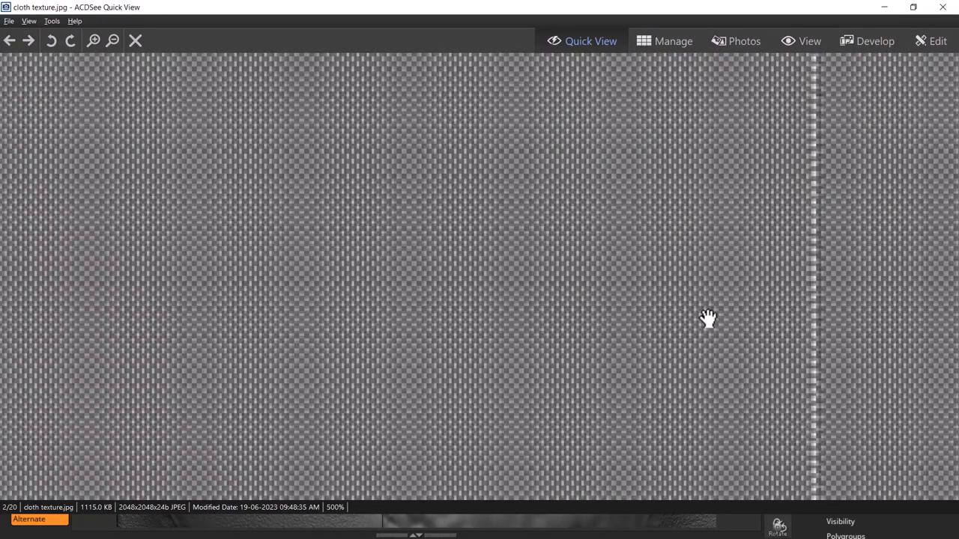
left_click(942, 7)
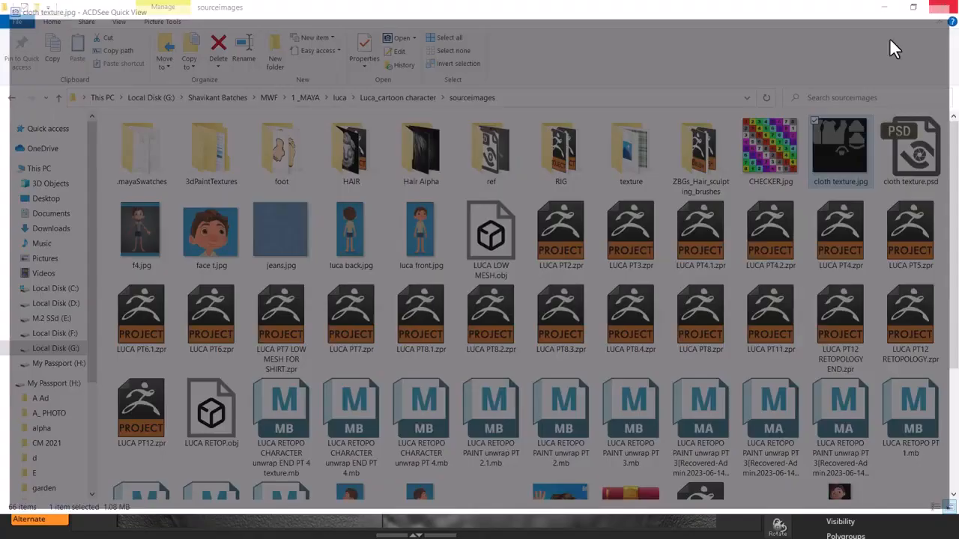
Copy the sourceimages folder path, load cloth texture.jpg from it as the shirt's bump image, and open the bump2d node's attributes.
left_click(534, 102)
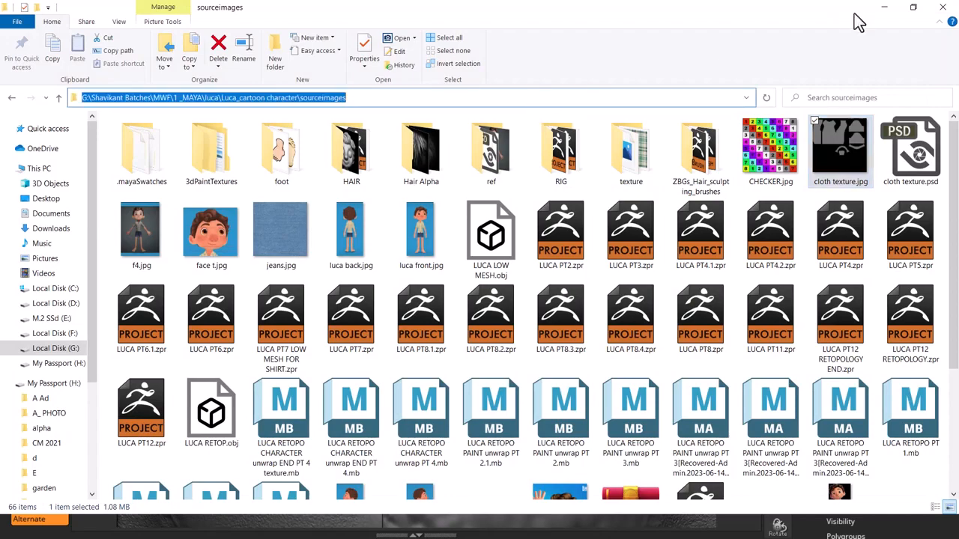
left_click(885, 7)
type("G:\\Shavikant Batches\\MWF\\1 _MAYA\\luca\\Luca_cartoon character\\sourceimages")
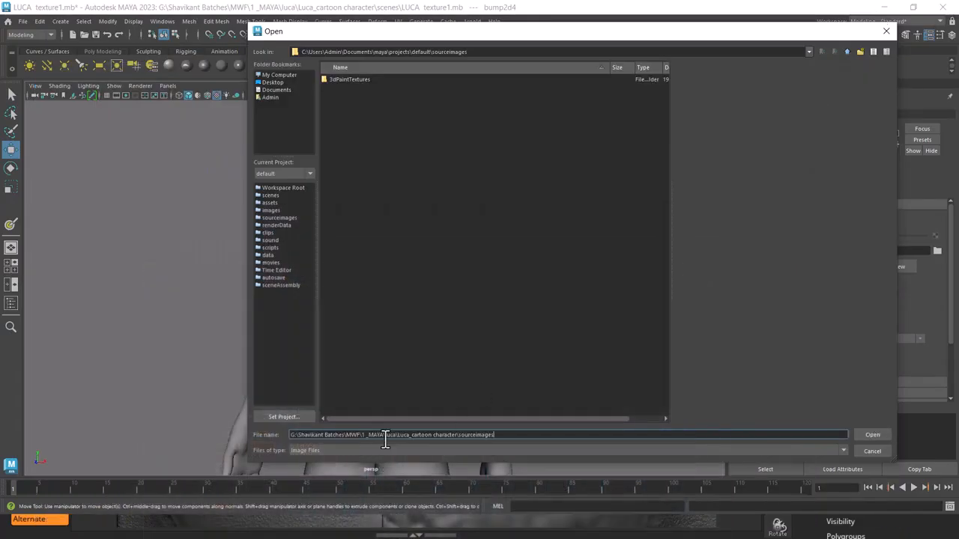
key("Return")
left_click(353, 170)
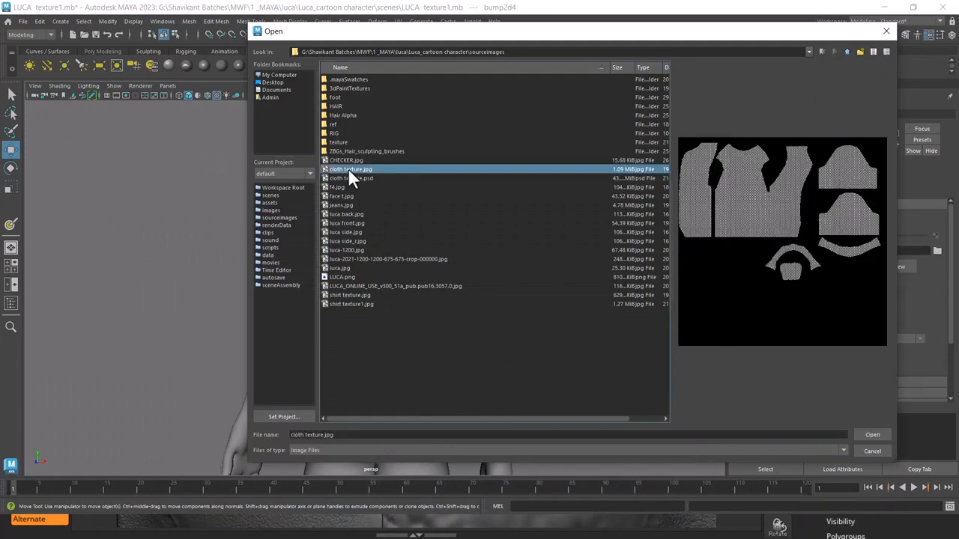
double_click(348, 167)
left_click_drag(531, 304, 601, 344, "alt")
right_click_drag(602, 344, 666, 325, "alt")
left_click(893, 143)
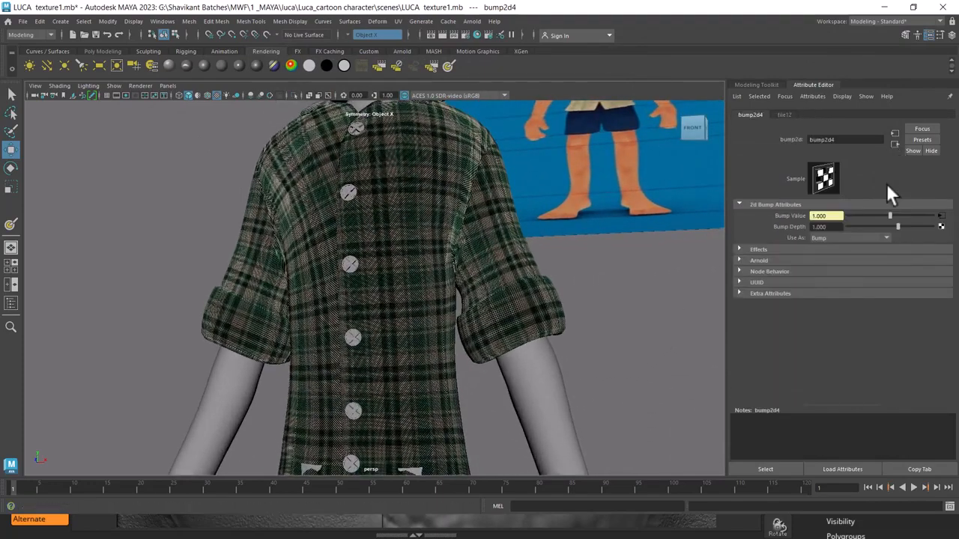
Switch to Photoshop, add a Hue/Saturation adjustment with saturation -100 above Pattern Fill 2 in cloth texture.psd, and hide that layer.
key("alt+Tab")
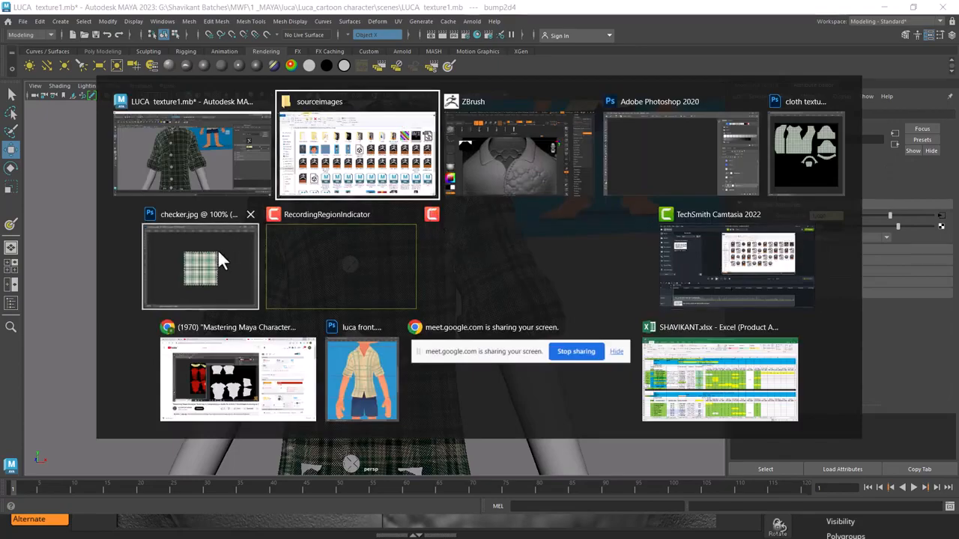
left_click(201, 266)
left_click(329, 126)
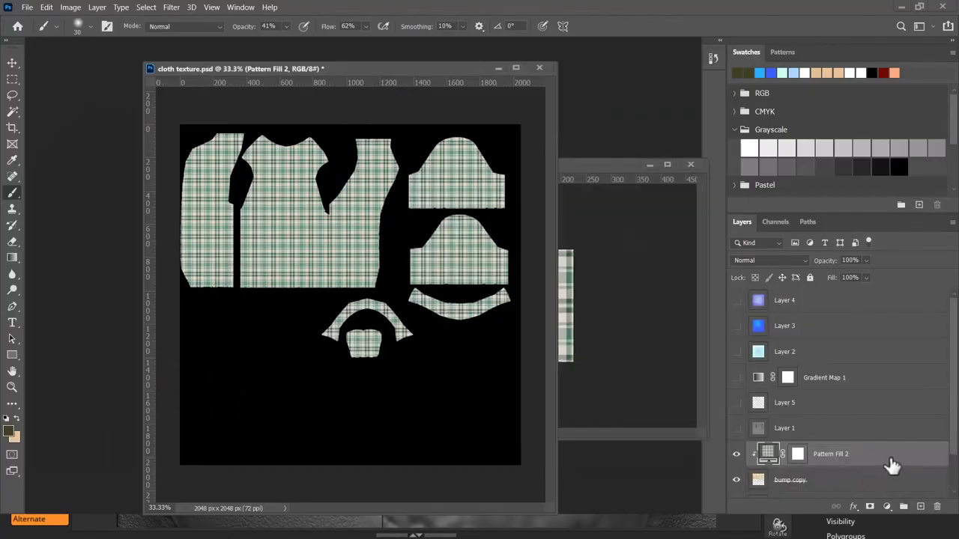
left_click(886, 506)
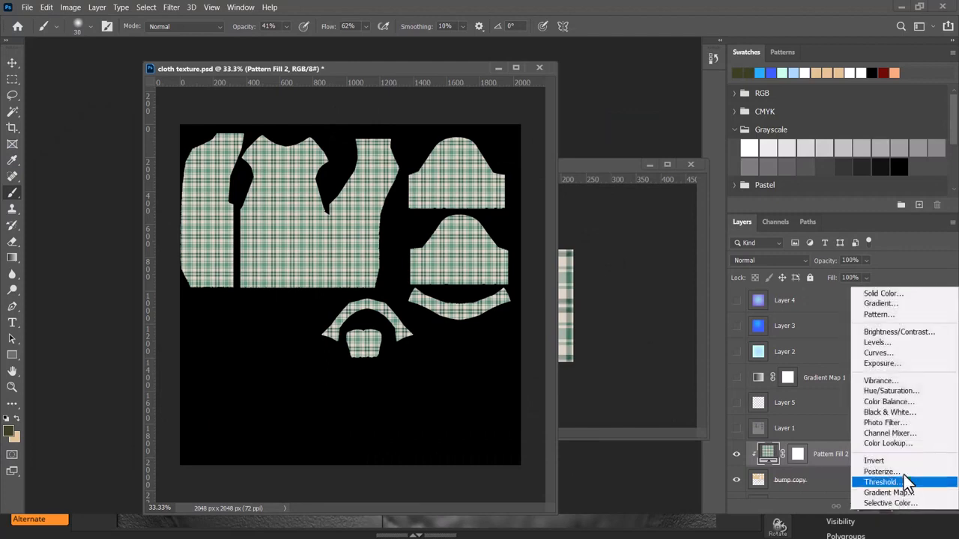
left_click(898, 391)
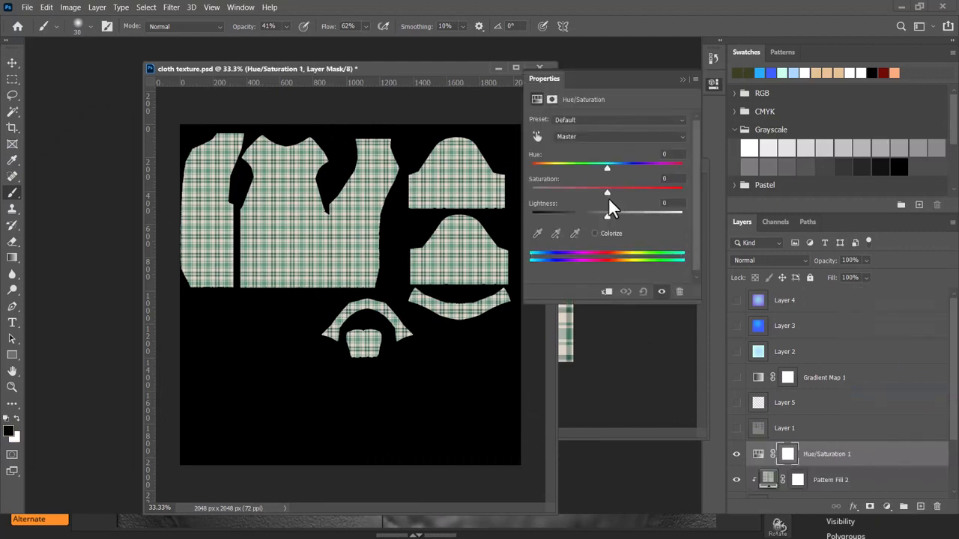
left_click_drag(604, 191, 457, 189)
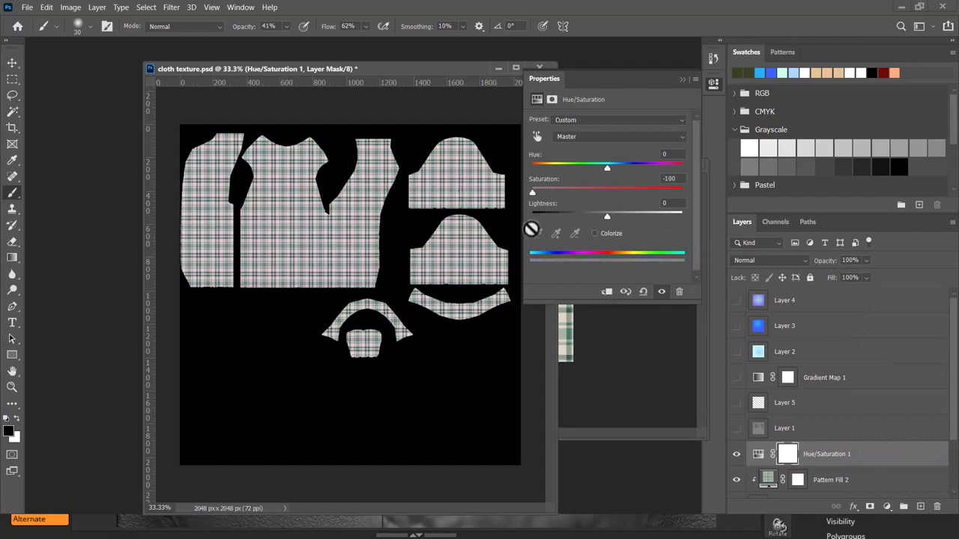
left_click(694, 78)
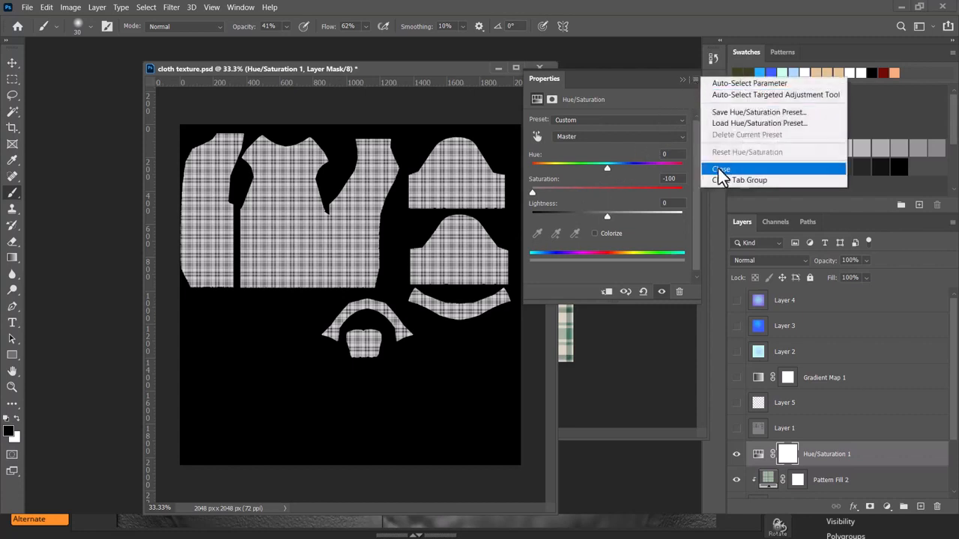
left_click(721, 171)
left_click(737, 457)
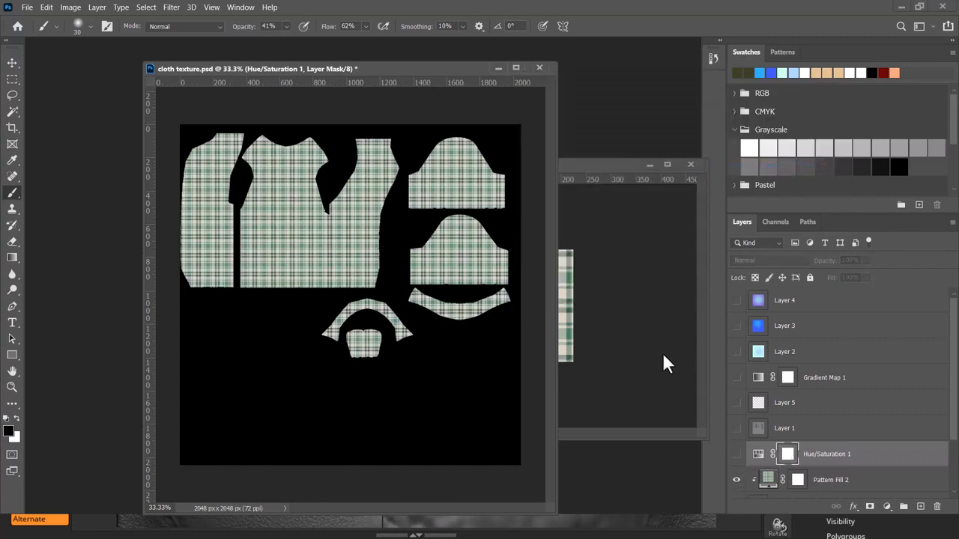
Switch back to Maya and set the shirt's Bump Depth to 0.01.
key("ctrl+alt+Tab")
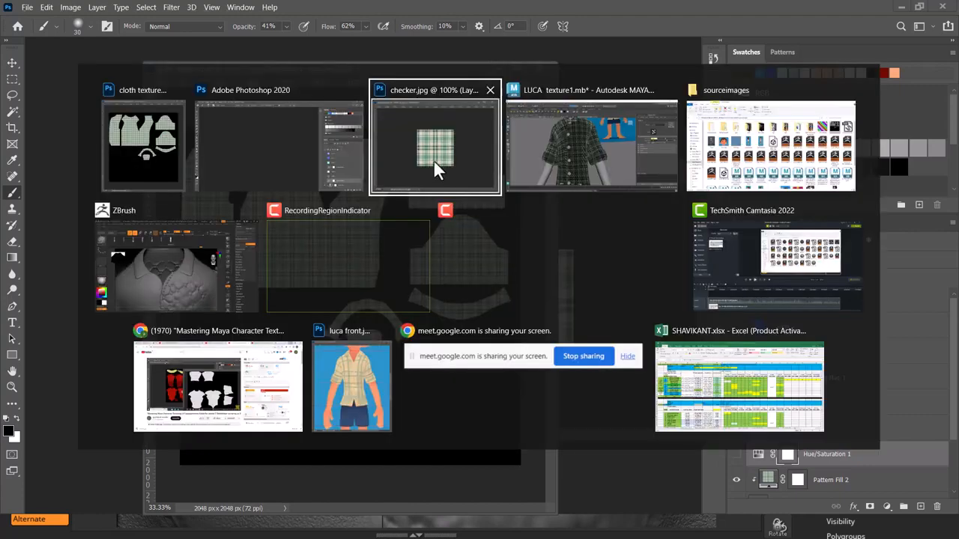
left_click(571, 154)
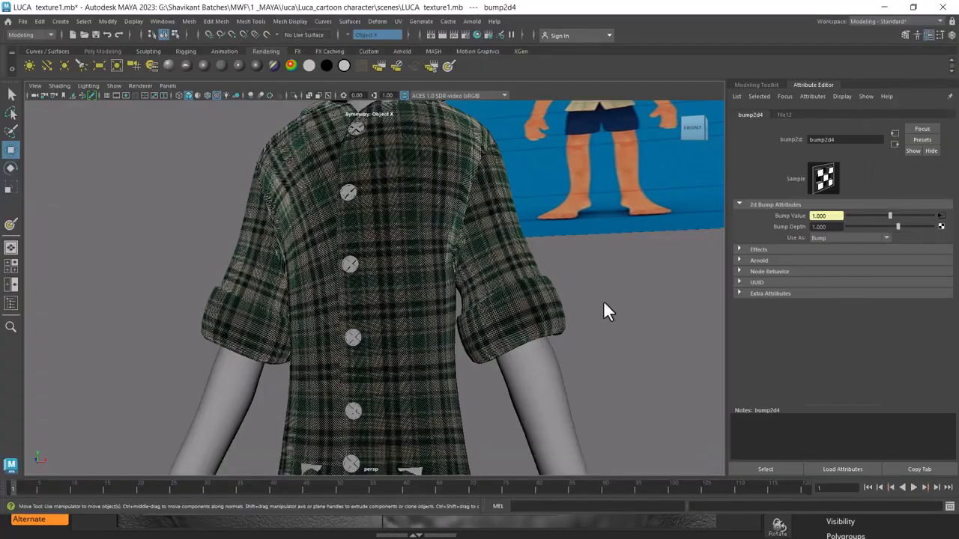
double_click(834, 228)
type("0.01")
key("Return")
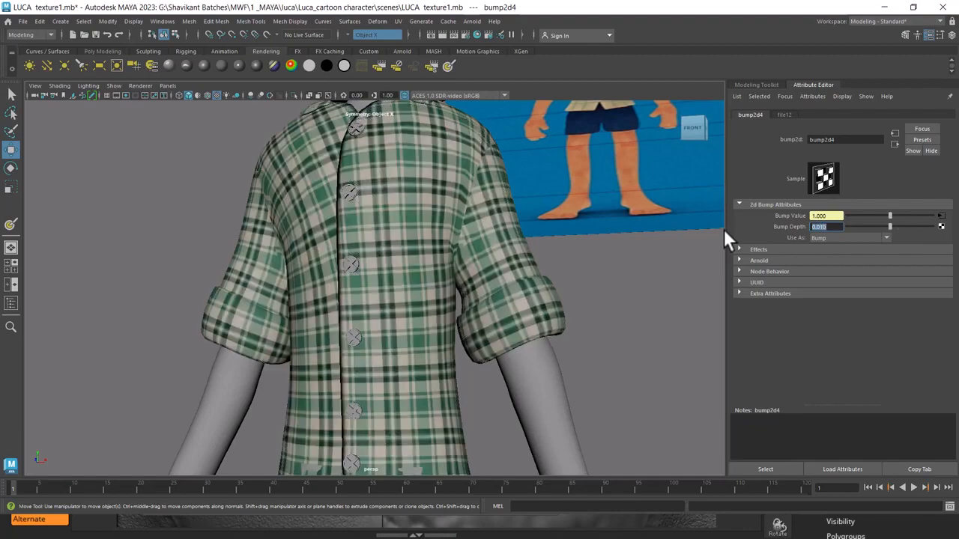
Compare Bump Depth values of 0.02 and 0.05 on the shirt sleeve up close, and settle on 0.02.
right_click_drag(454, 290, 697, 375, "alt")
right_click_drag(495, 345, 634, 375, "alt")
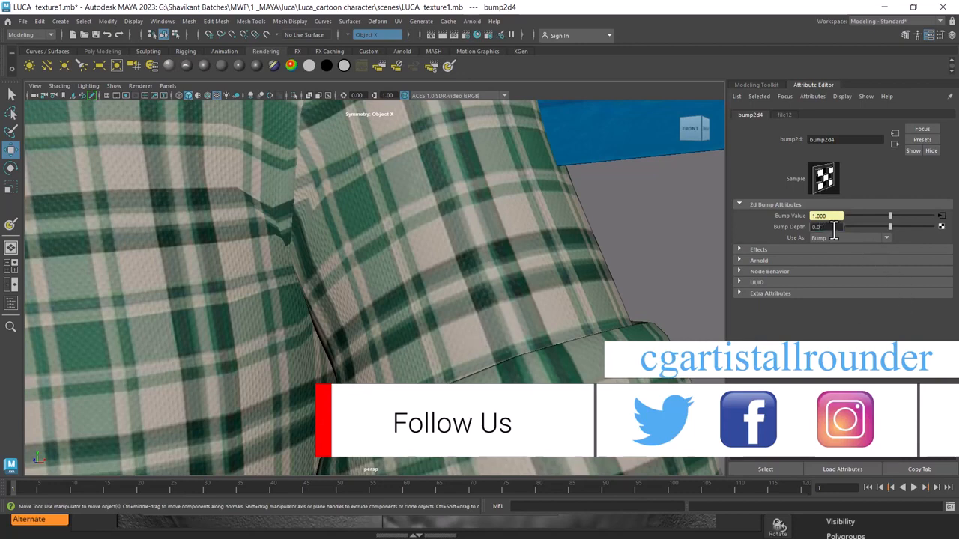
type("20")
key("Return")
type("0.02")
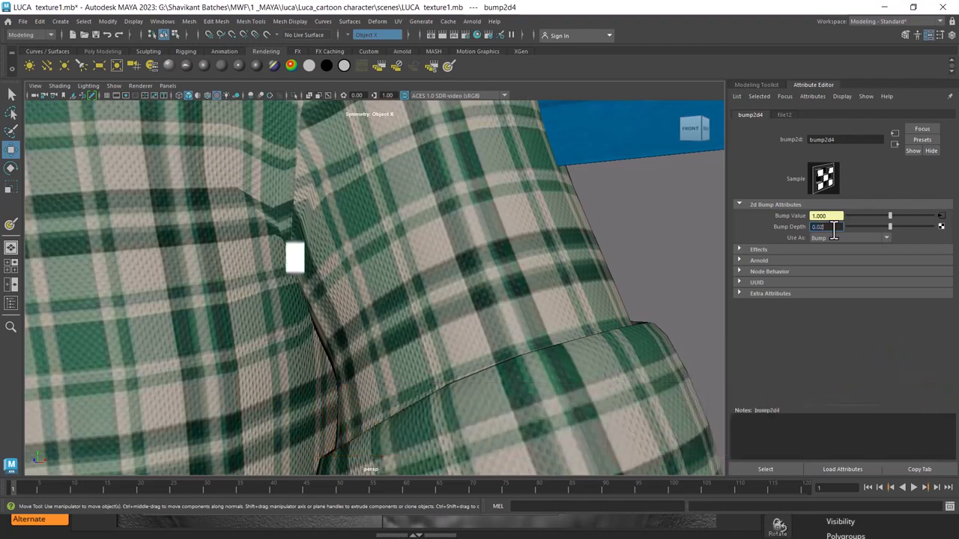
key("Return")
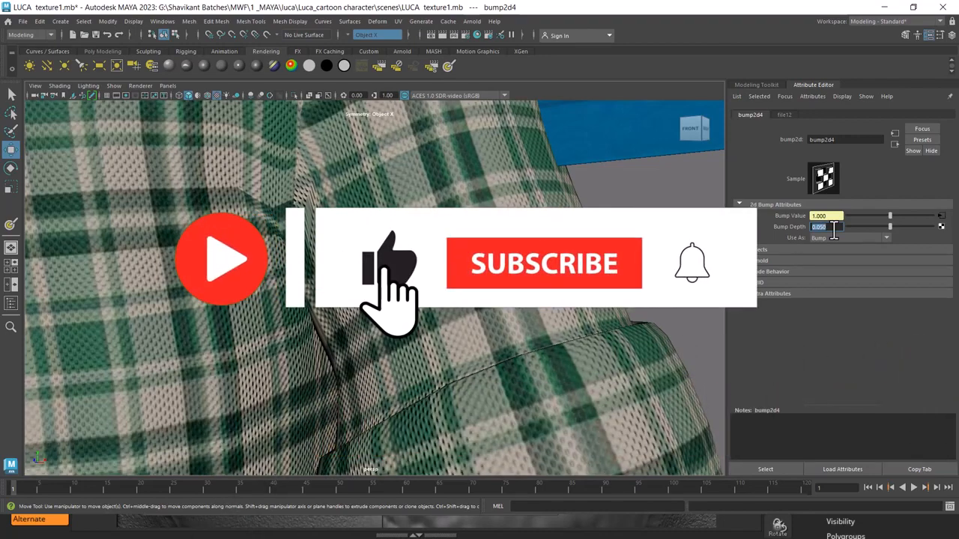
type("0.0")
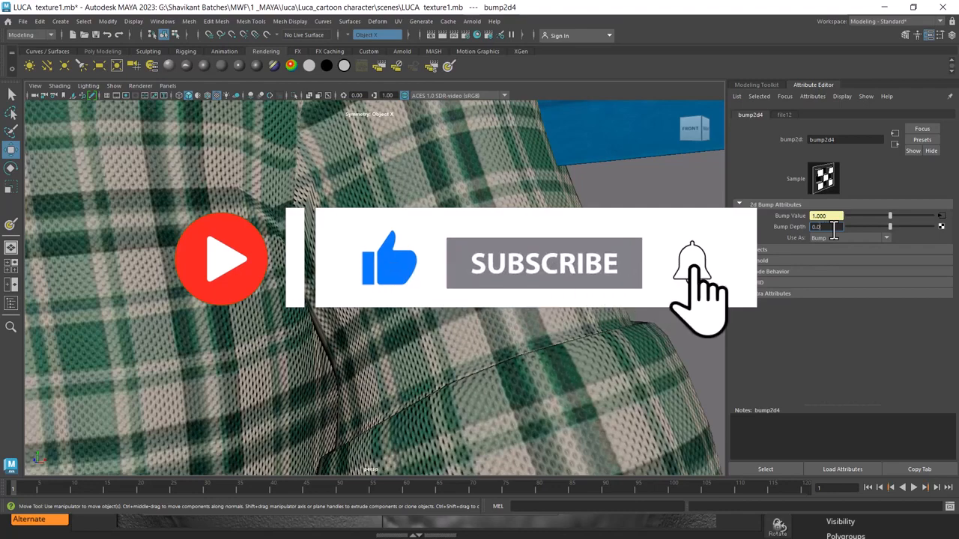
type("2")
key("Return")
Examine the plaid shirt's fabric bump from several angles and distances.
scroll(546, 377, "down", 5)
middle_click_drag(545, 377, 564, 383, "alt")
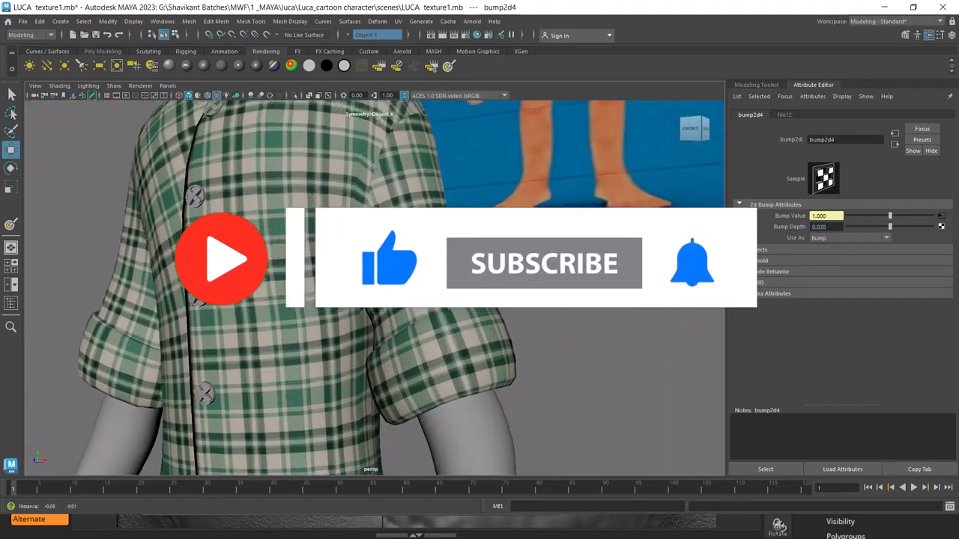
left_click_drag(565, 291, 655, 362, "alt")
left_click(612, 296)
scroll(533, 308, "up", 4)
left_click_drag(532, 308, 454, 259, "alt")
scroll(479, 240, "down", 5)
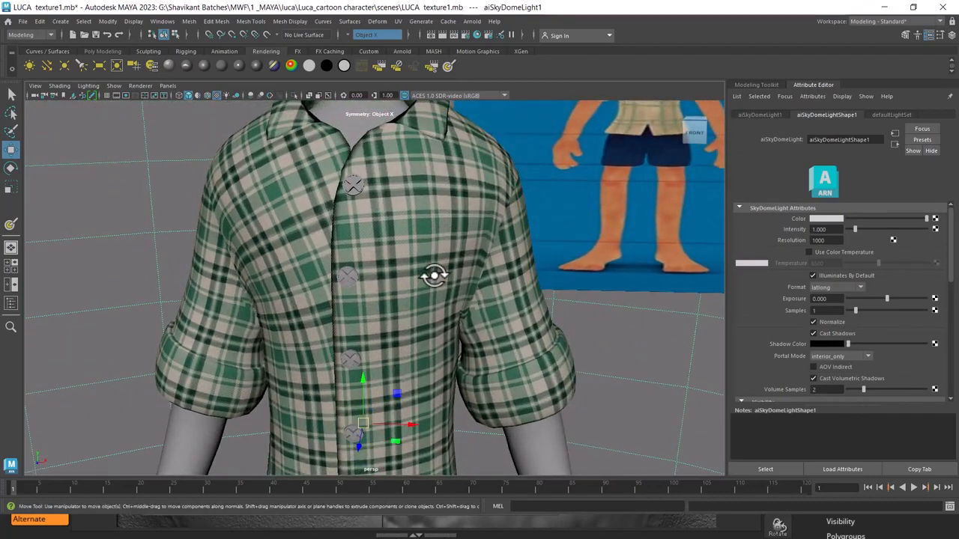
scroll(434, 272, "up", 5)
scroll(414, 235, "down", 8)
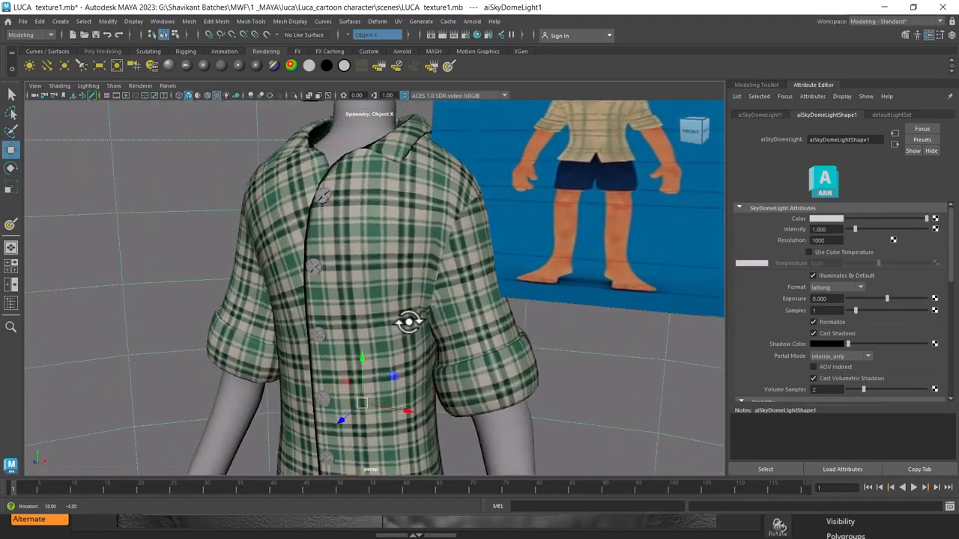
left_click_drag(403, 325, 486, 325, "alt")
Select the shorts mesh and switch to the UV Editing workspace.
middle_click_drag(485, 325, 479, 238, "alt")
scroll(481, 248, "up", 1)
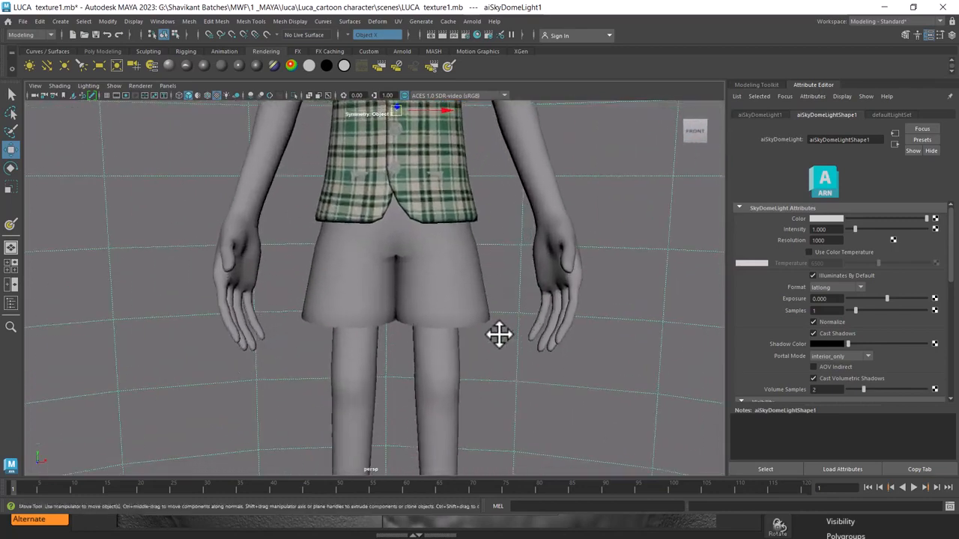
left_click(476, 296)
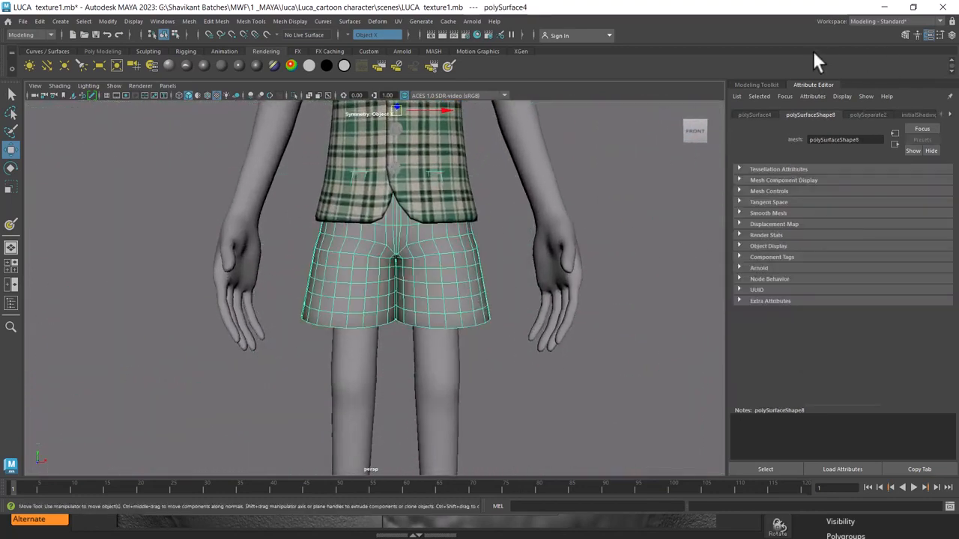
left_click(902, 22)
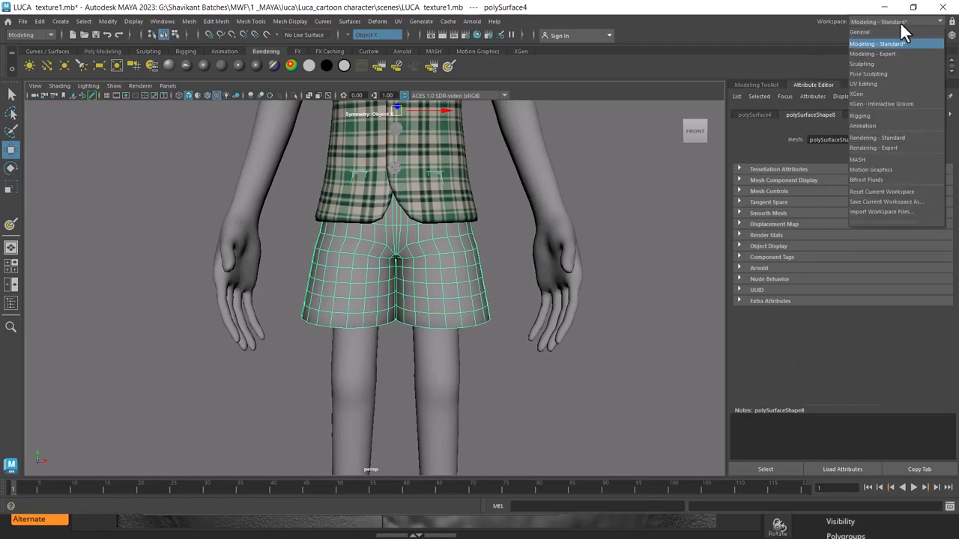
left_click(888, 83)
Return the viewport to the perspective view and select the shirt and shorts together to show both UV layouts.
middle_click_drag(301, 324, 297, 306, "alt")
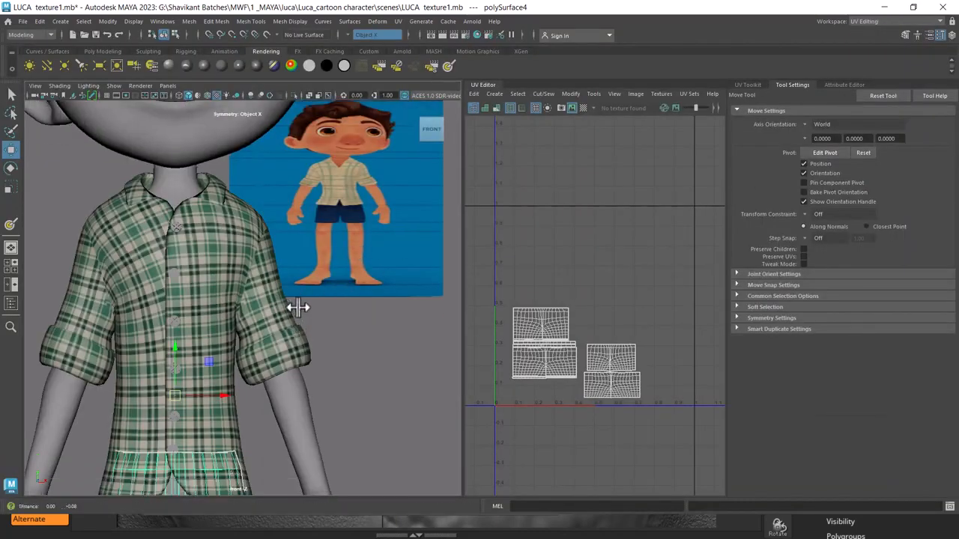
scroll(352, 301, "down", 8)
left_click_drag(372, 315, 355, 314, "alt")
scroll(354, 314, "up", 5)
left_click_drag(400, 390, 340, 326, "alt")
scroll(374, 327, "up", 3)
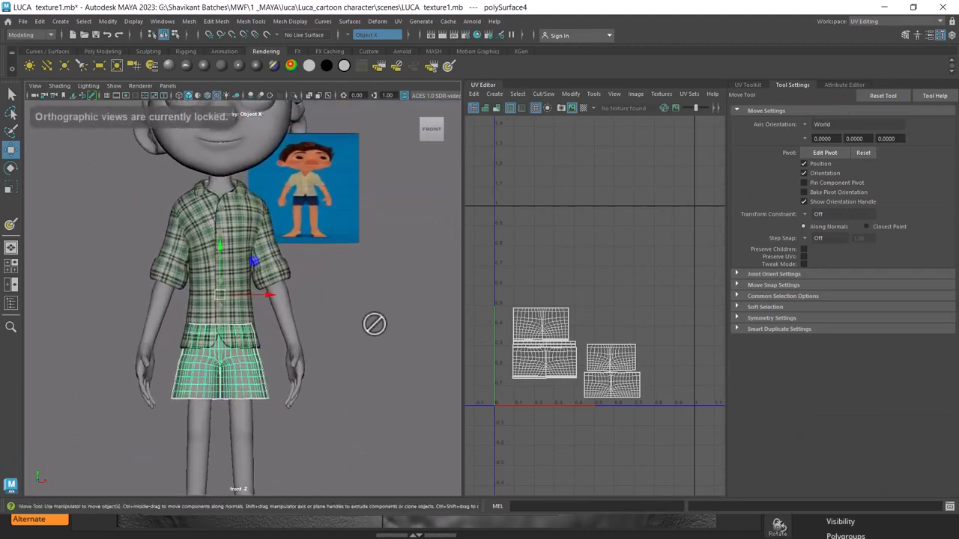
key("space")
left_click_drag(372, 370, 387, 280)
middle_click_drag(388, 280, 392, 319, "alt")
left_click(346, 222)
left_click(333, 201)
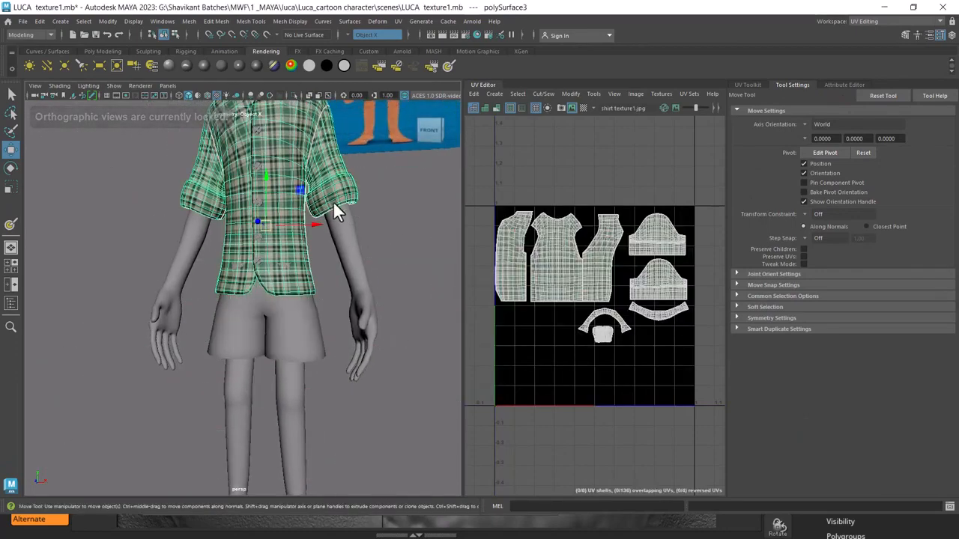
left_click(299, 330, "shift")
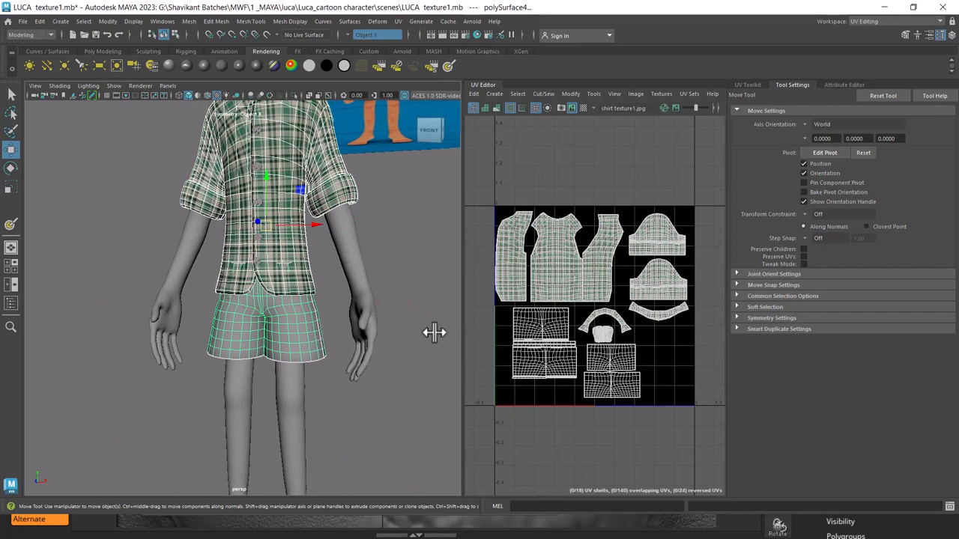
Examine the shorts mesh up close and inspect the combined shirt and shorts UV layout.
middle_click_drag(371, 265, 365, 216, "alt")
scroll(400, 329, "up", 5)
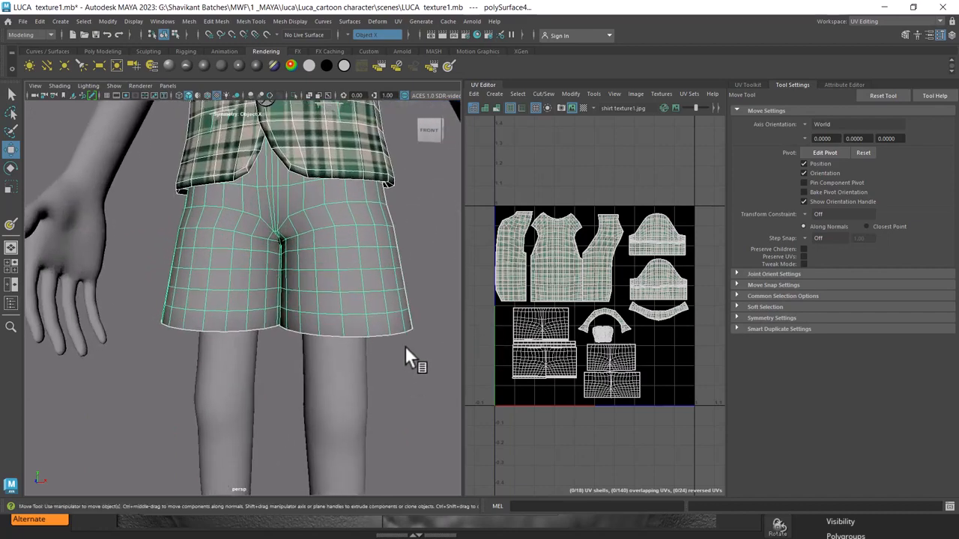
left_click_drag(404, 345, 357, 313, "alt")
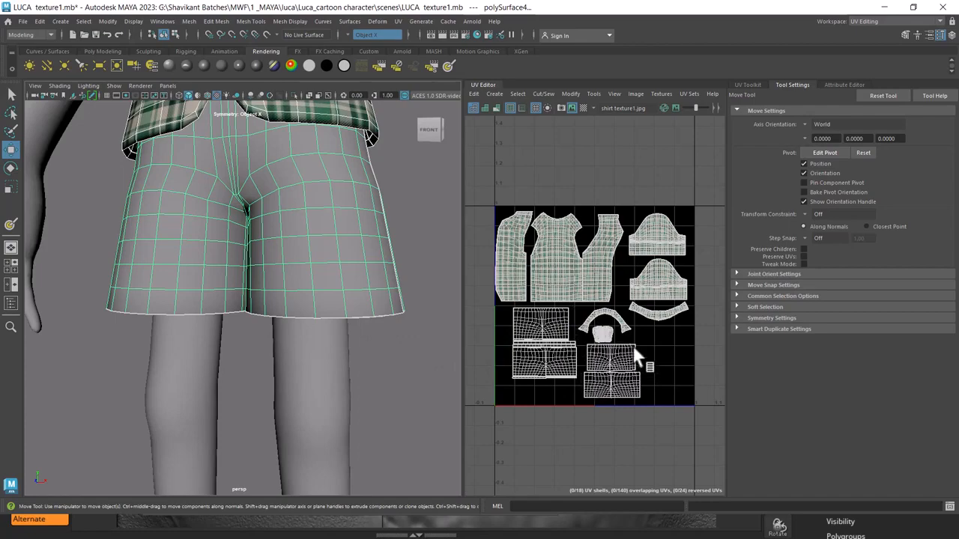
scroll(637, 367, "up", 4)
scroll(638, 221, "up", 3)
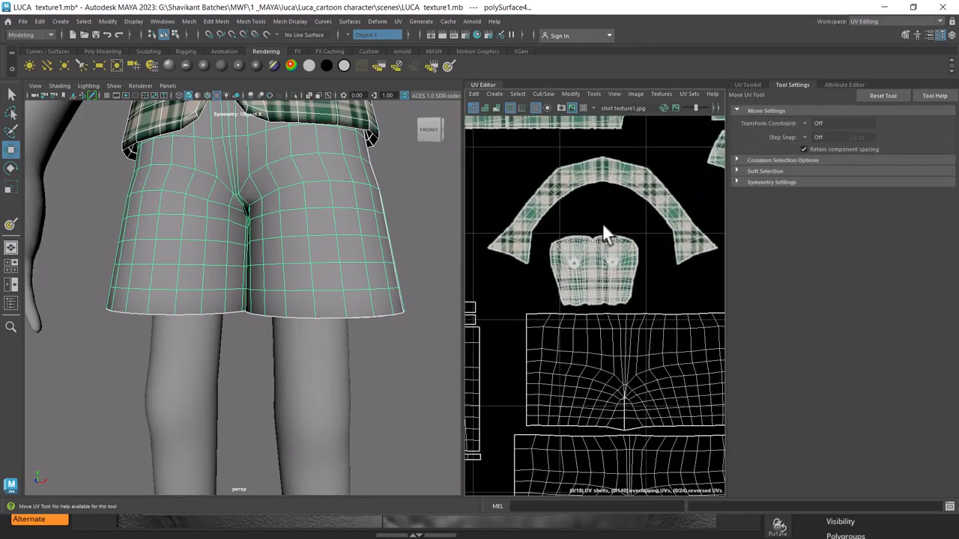
scroll(557, 199, "down", 2)
scroll(571, 364, "down", 3)
scroll(572, 364, "down", 2)
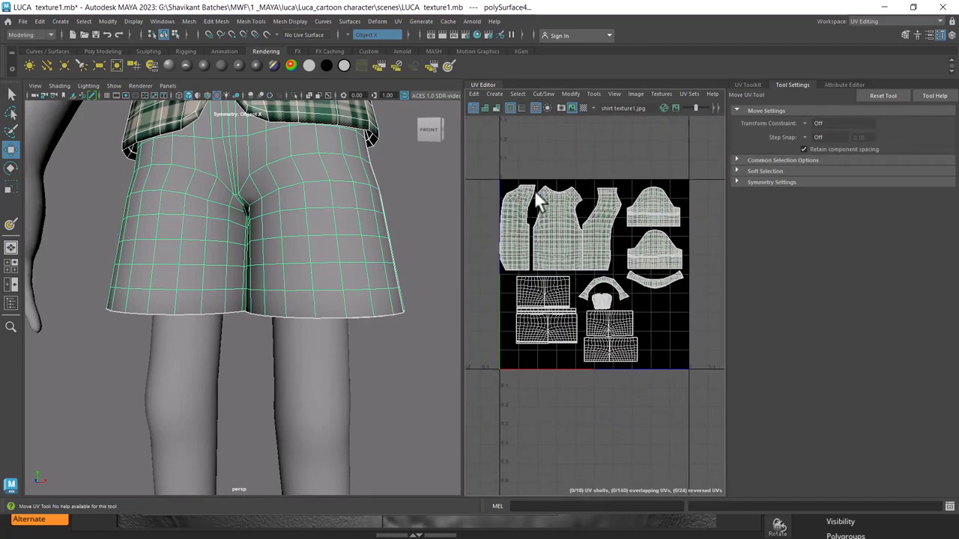
Start a UV snapshot and set its save location to the Luca_cartoon character project's sourceimages folder, using the path copied from File Explorer.
left_click(561, 107)
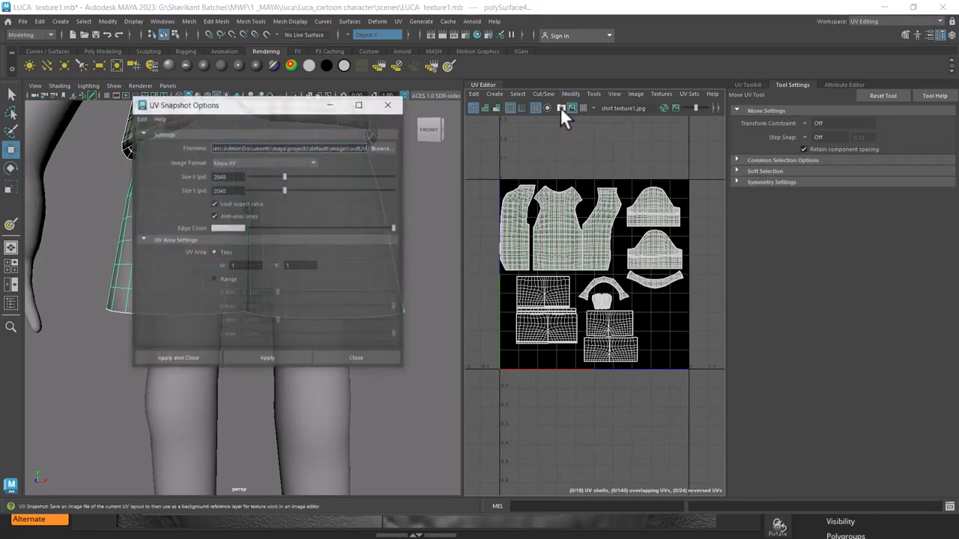
left_click(381, 147)
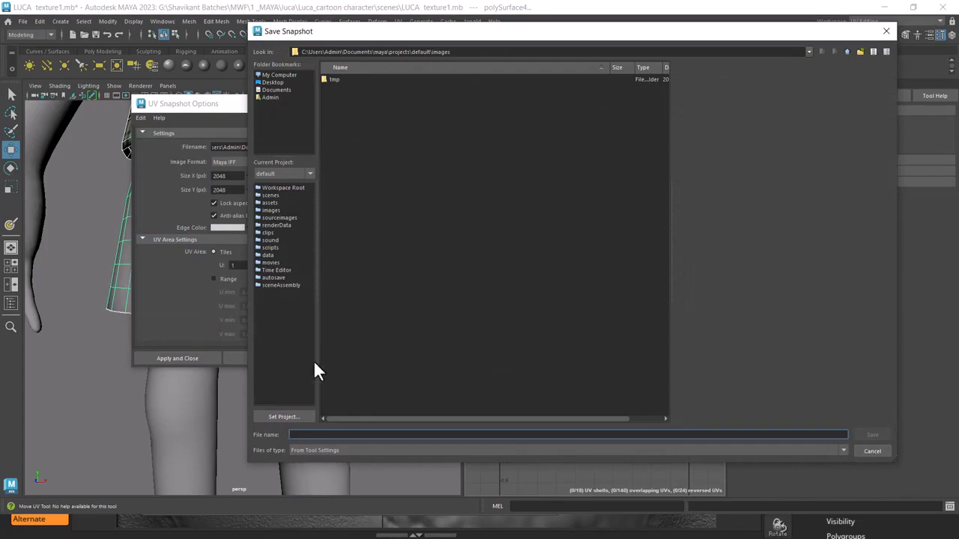
key("alt+Tab")
left_click(731, 156)
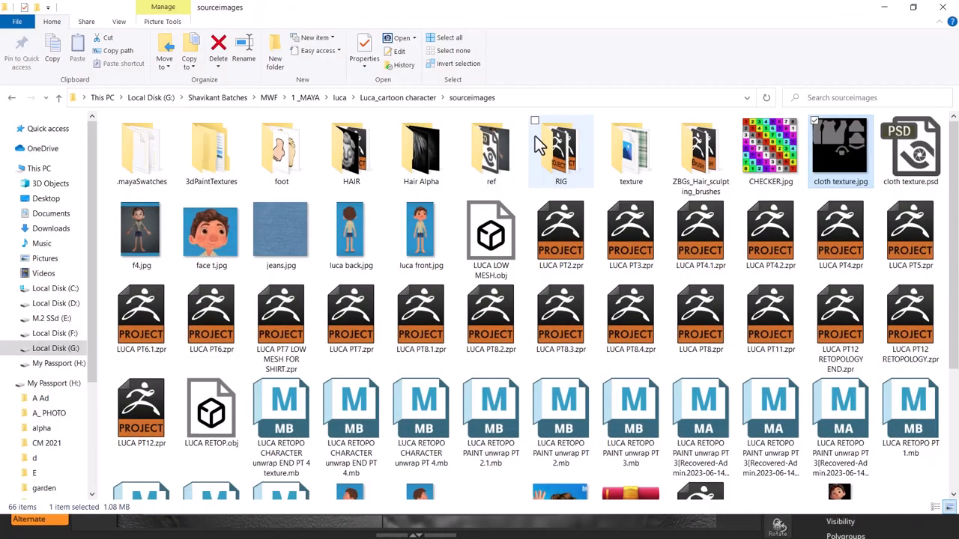
left_click(553, 98)
key("ctrl+c")
left_click(885, 8)
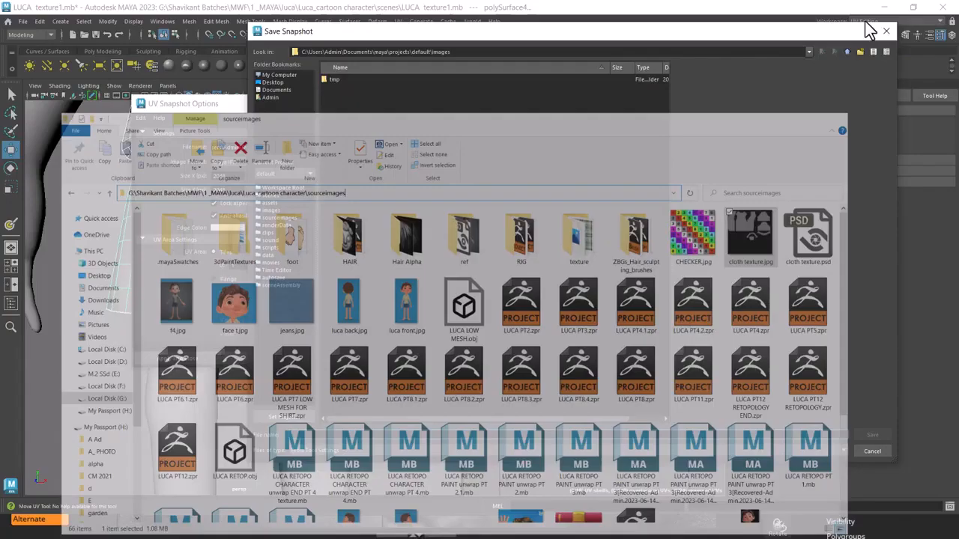
key("ctrl+v")
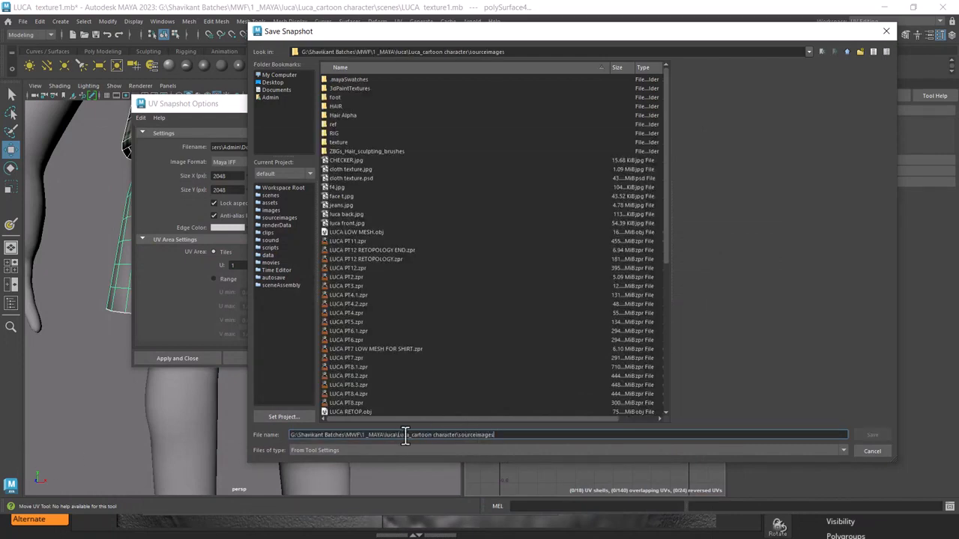
Name the snapshot file "cloth uv" and export it in Maya IFF format at 2048 x 2048 px.
left_click_drag(511, 435, 241, 435)
type("cloth uv")
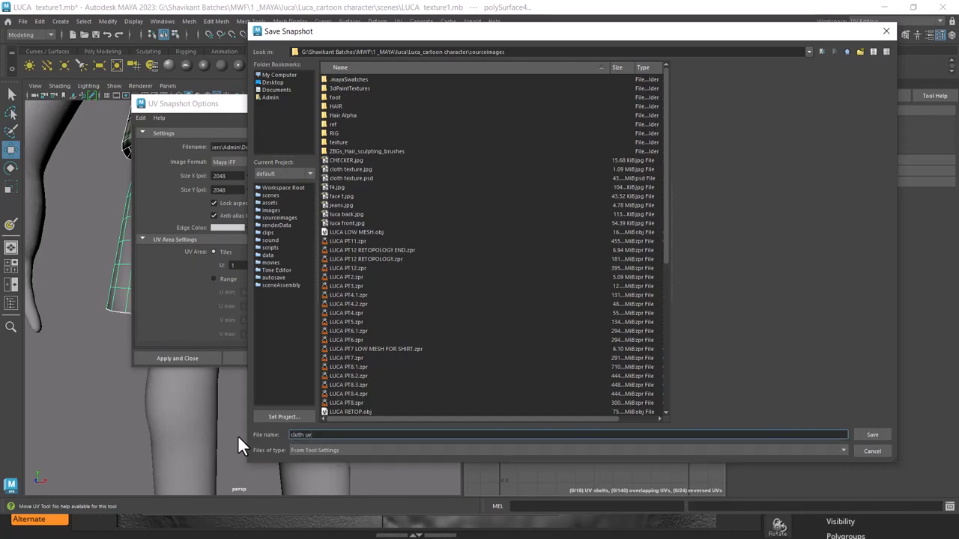
key("Return")
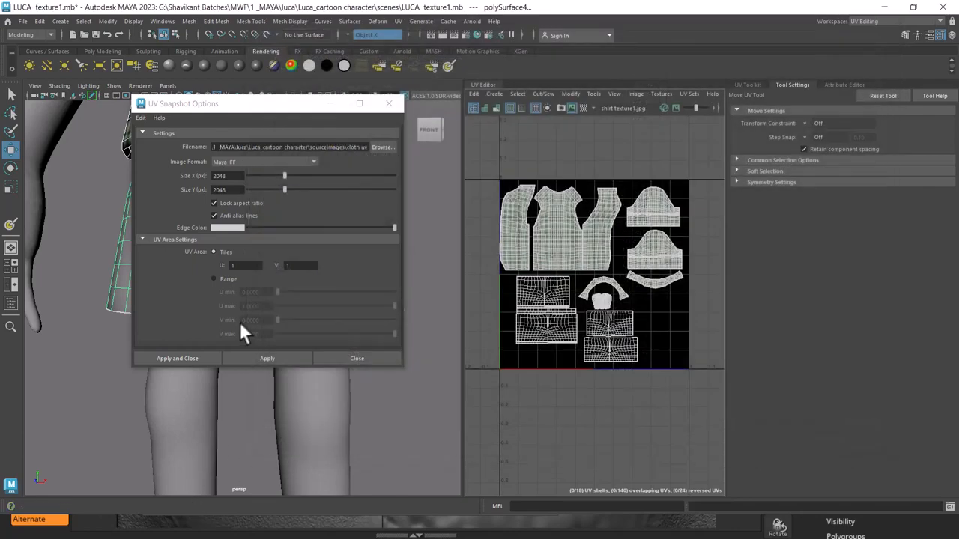
left_click(181, 359)
Switch to File Explorer and locate the exported cloth uv.iff file in the sourceimages folder.
key("alt+Tab")
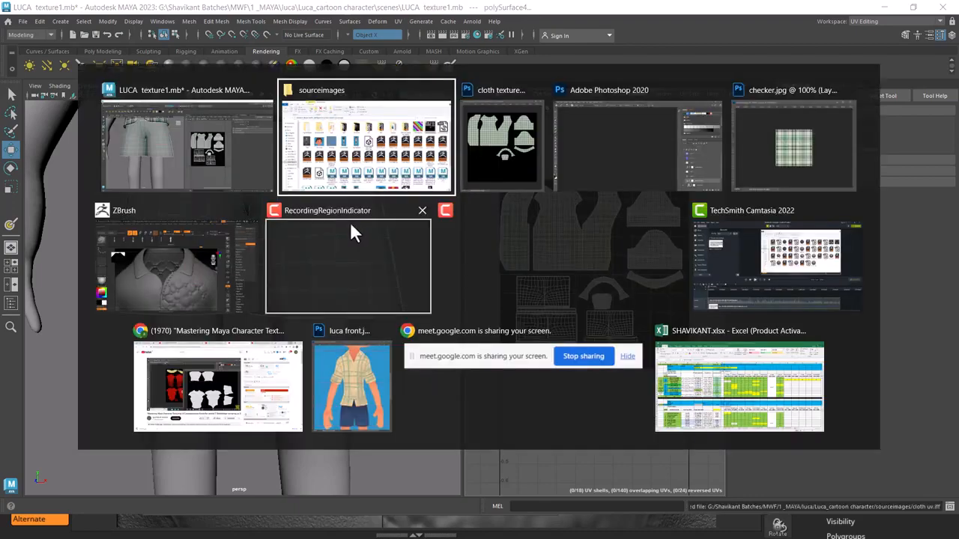
left_click(393, 155)
scroll(597, 432, "down", 3)
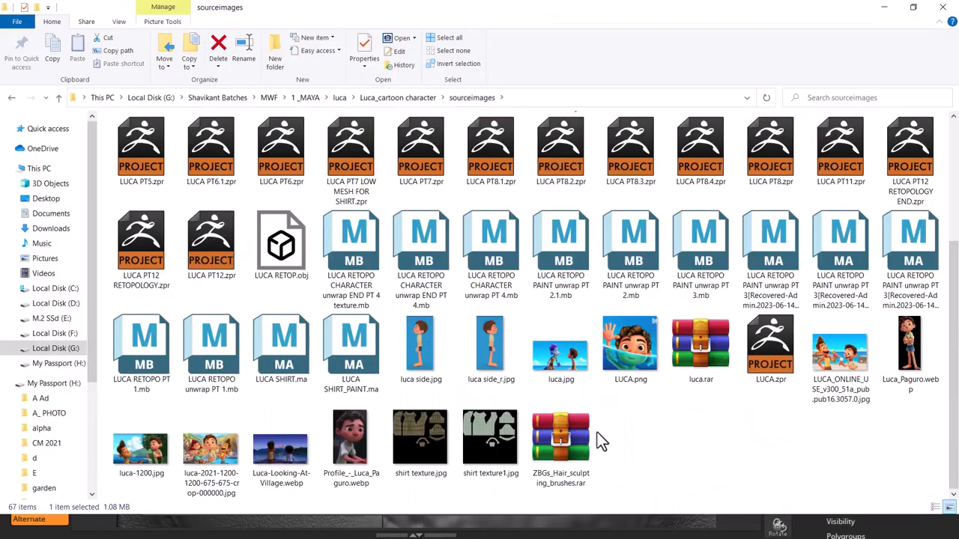
left_click(681, 452)
left_click(487, 451)
key("c")
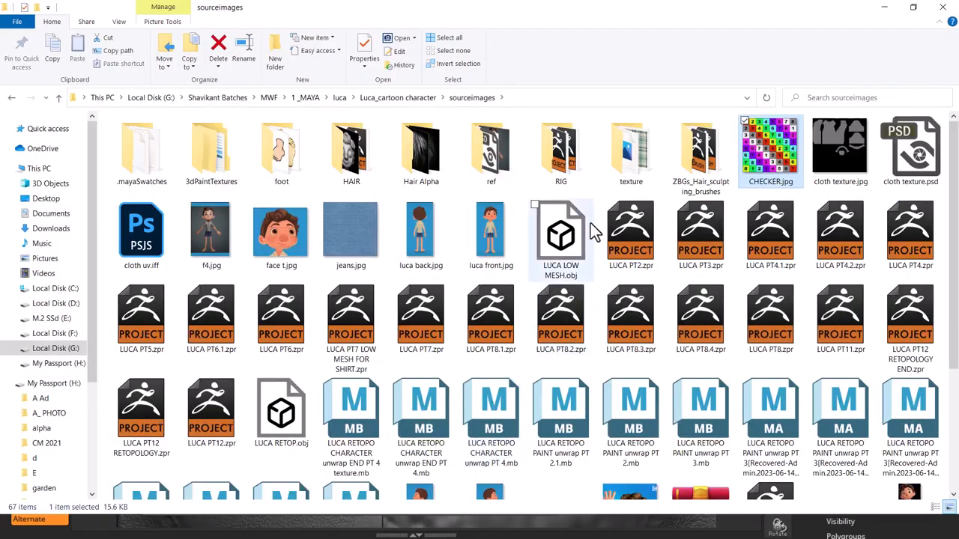
key("c")
key("c")
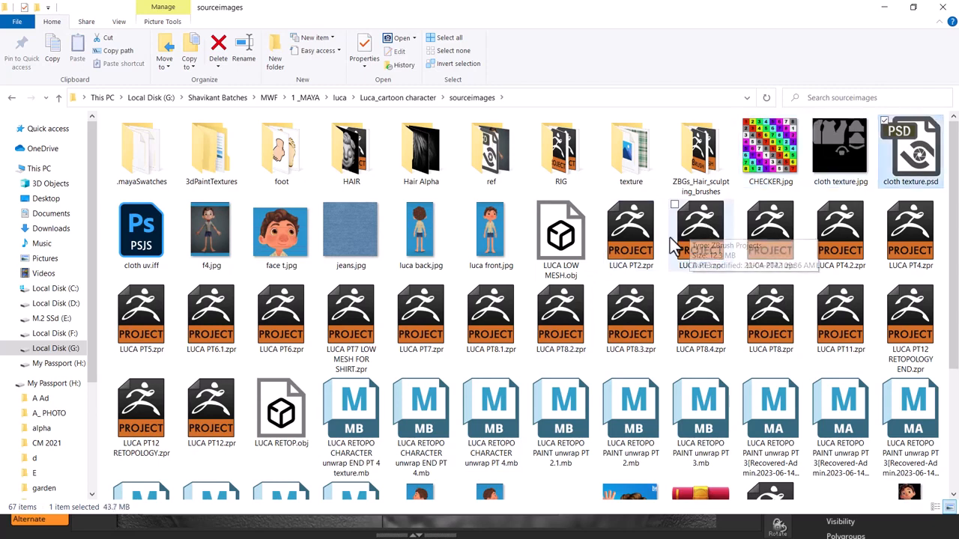
key("c")
key("c")
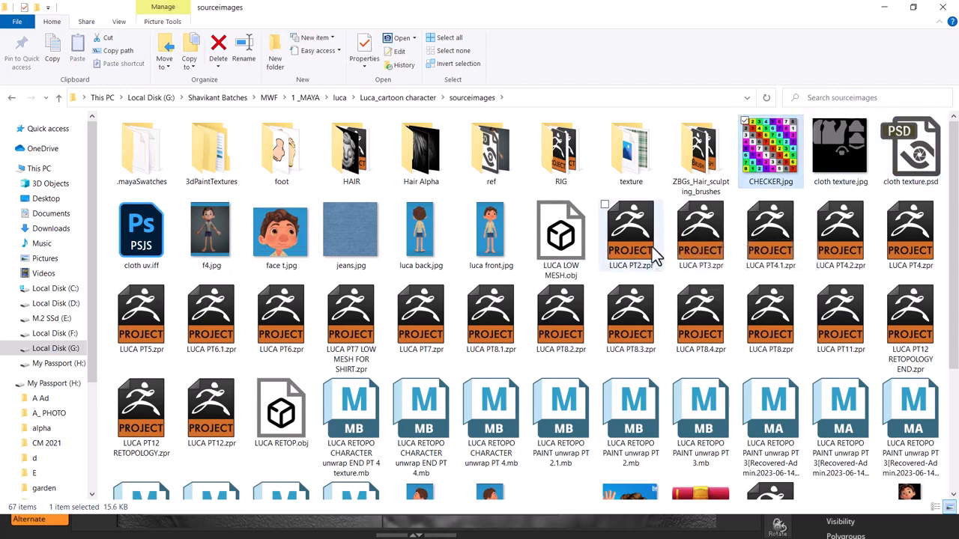
left_click(146, 236)
right_click(147, 238)
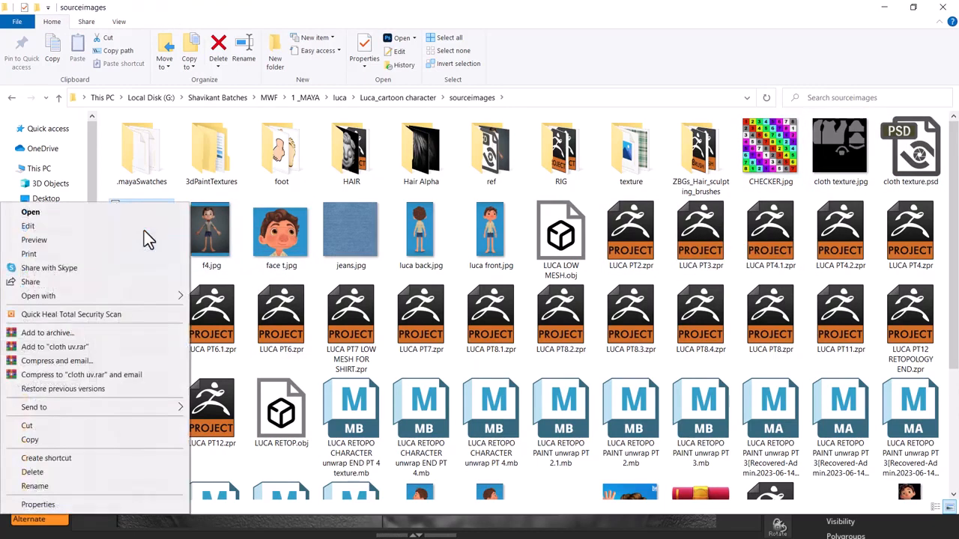
Return to Maya and export the cloth uv snapshot again with the image format set to JPEG.
key("alt+Tab")
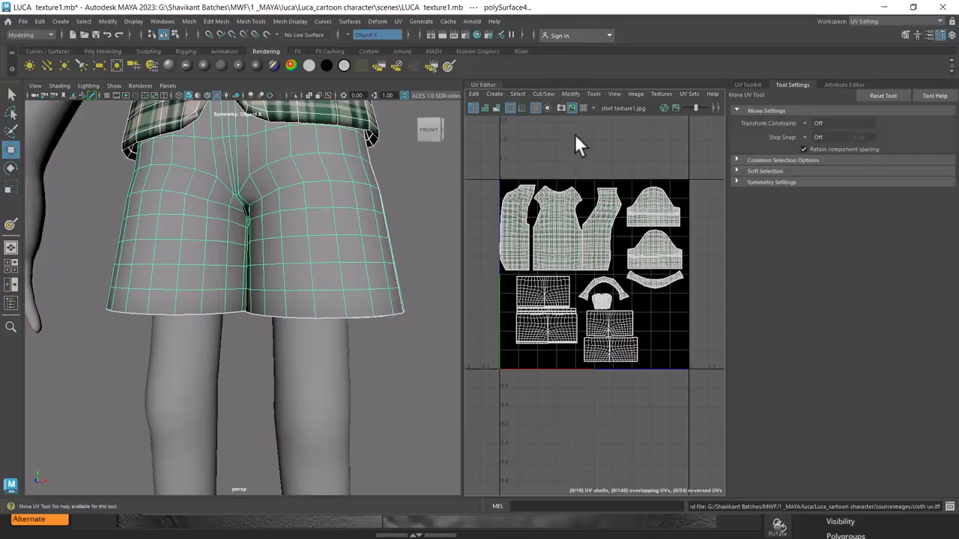
left_click(565, 107)
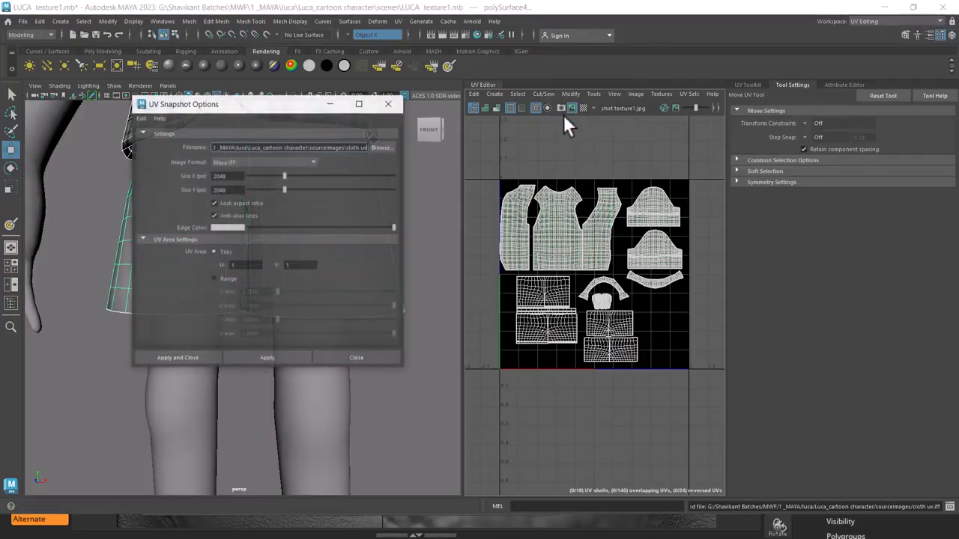
left_click(260, 162)
key("j")
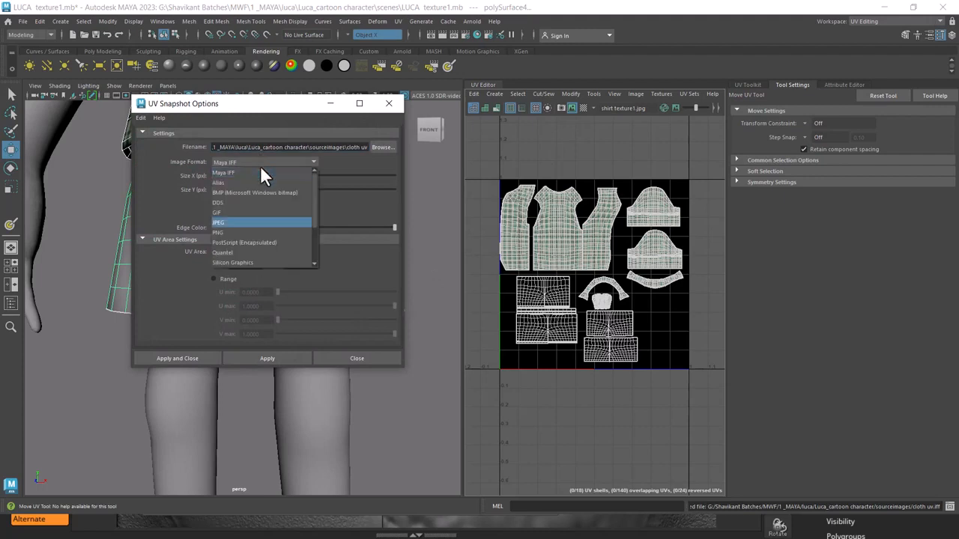
key("Return")
left_click(166, 358)
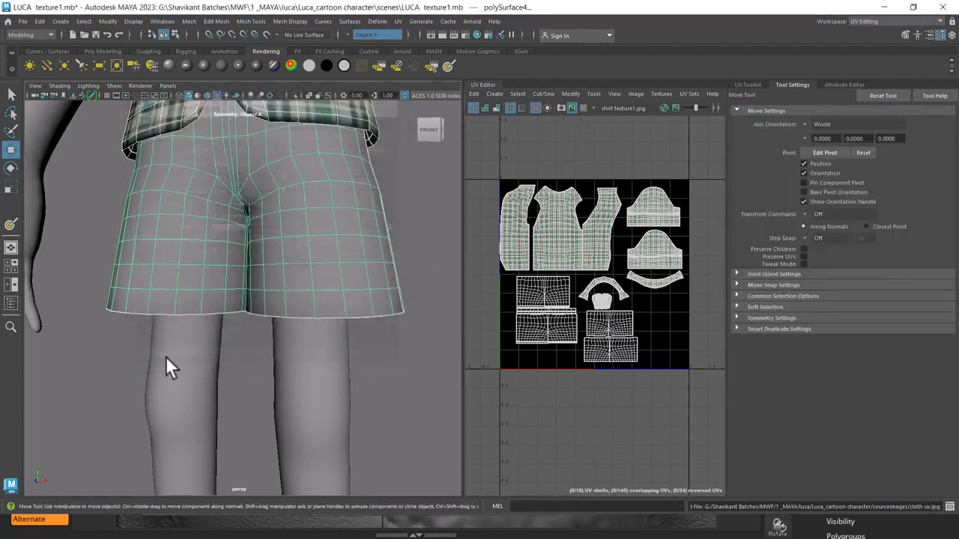
Switch to File Explorer and open cloth uv.jpg from the sourceimages folder in Adobe Photoshop.
key("alt+Tab")
right_click(218, 224)
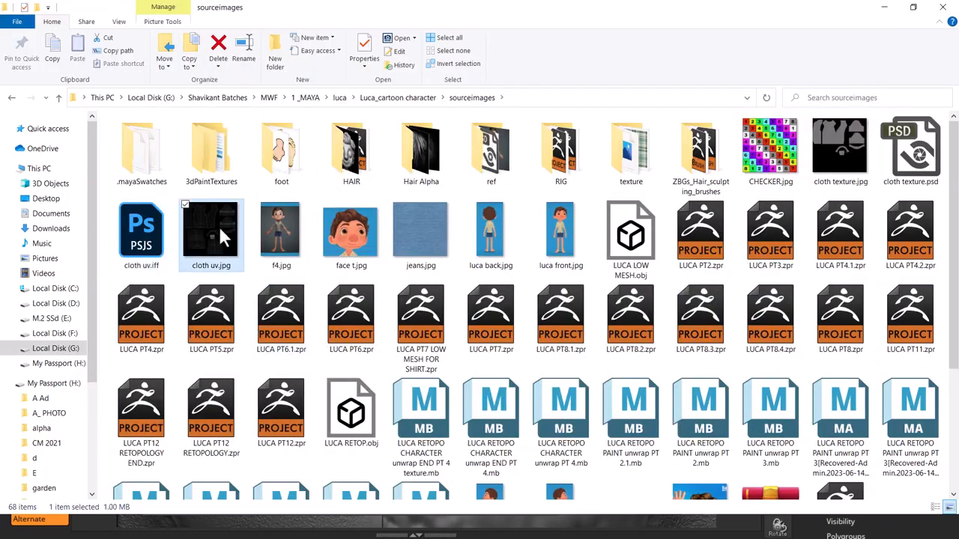
mouse_move(190, 191)
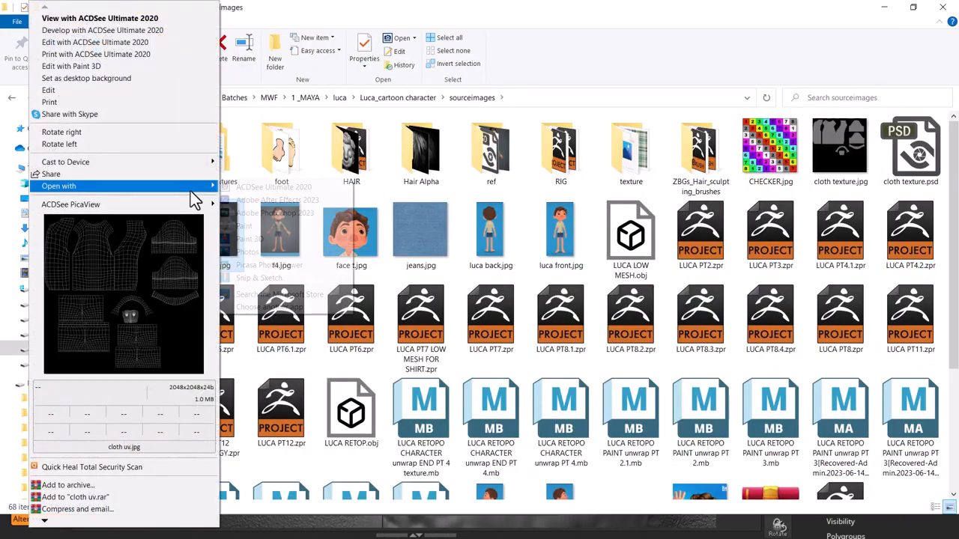
left_click(267, 214)
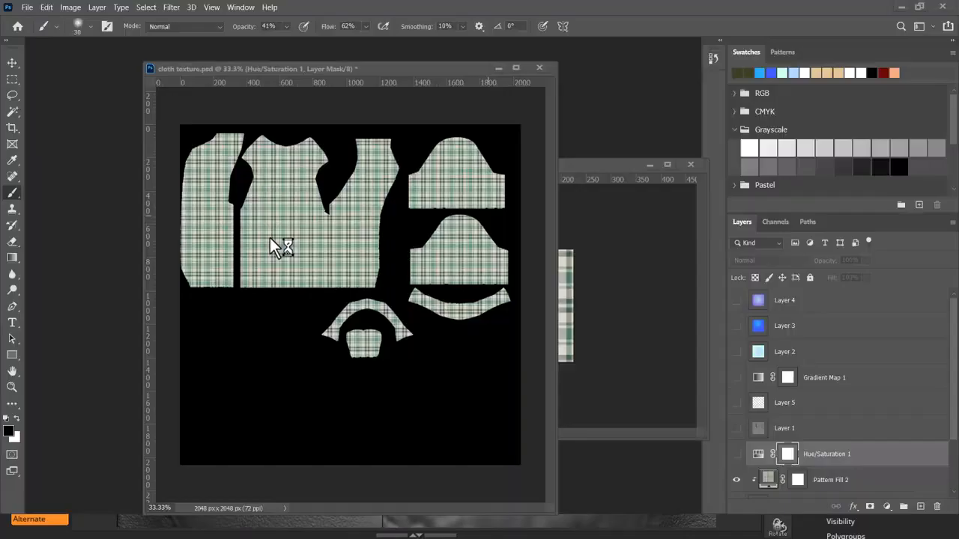
Copy the cloth uv image into cloth texture.psd as a layer above Hue/Saturation 1, and rename that layer "uv".
left_click_drag(387, 89, 535, 207)
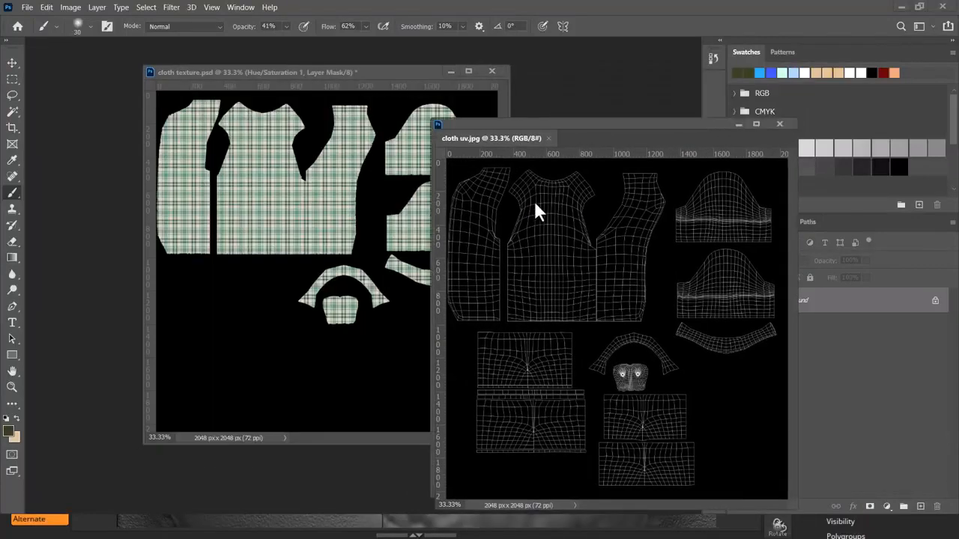
key("v")
left_click_drag(550, 318, 307, 261)
left_click(739, 124)
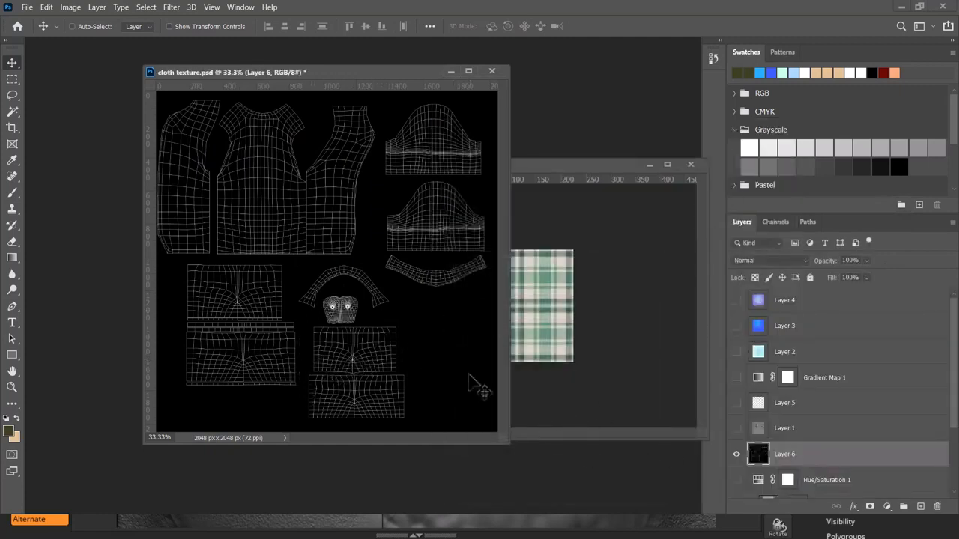
left_click_drag(507, 444, 571, 478)
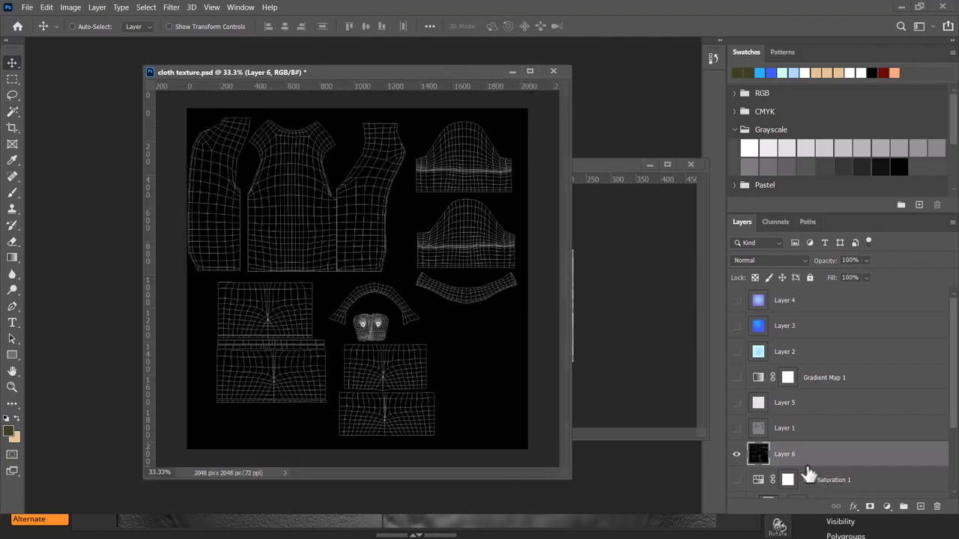
double_click(787, 455)
key("Return")
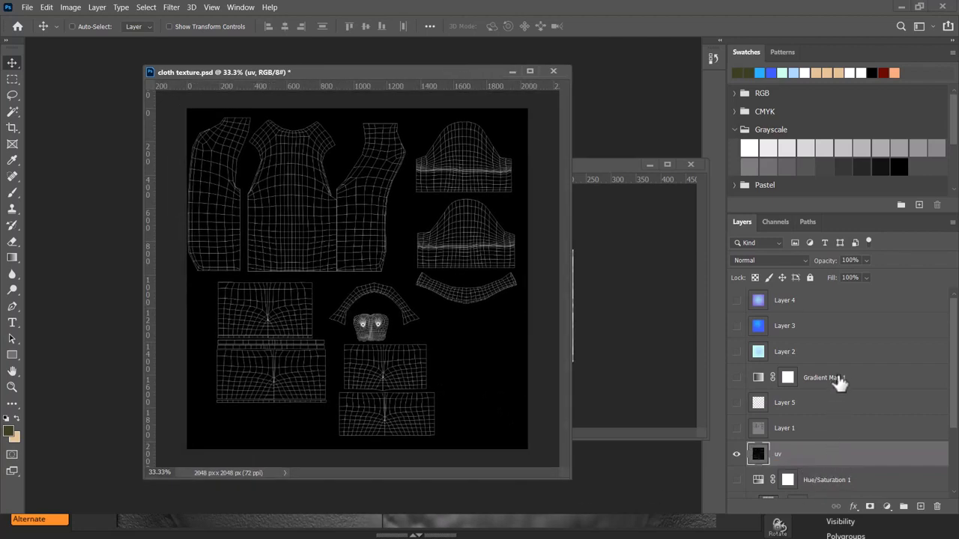
Delete Layer 5, Gradient Map 1, Layer 2, Layer 3 and Layer 4 from cloth texture.psd.
left_click(859, 391)
left_click(849, 404)
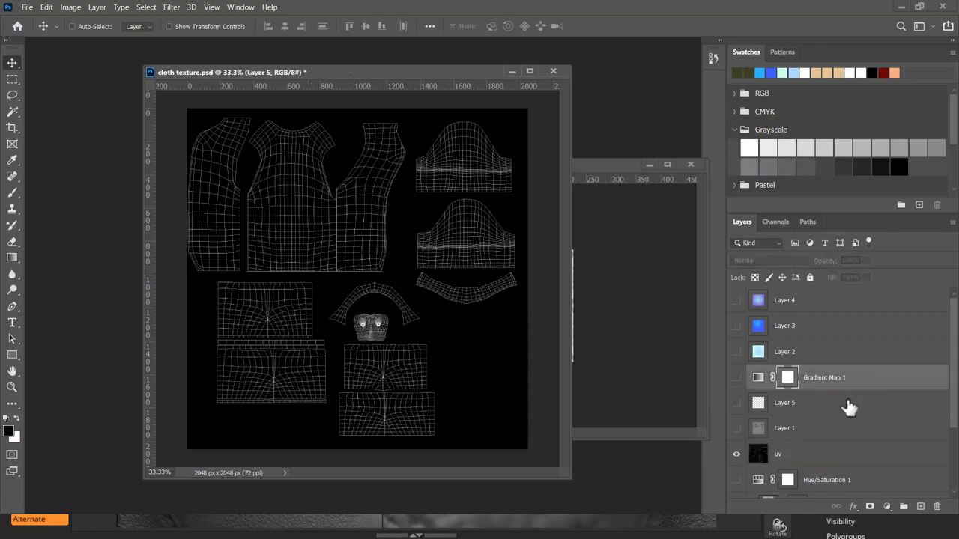
left_click(822, 304, "shift")
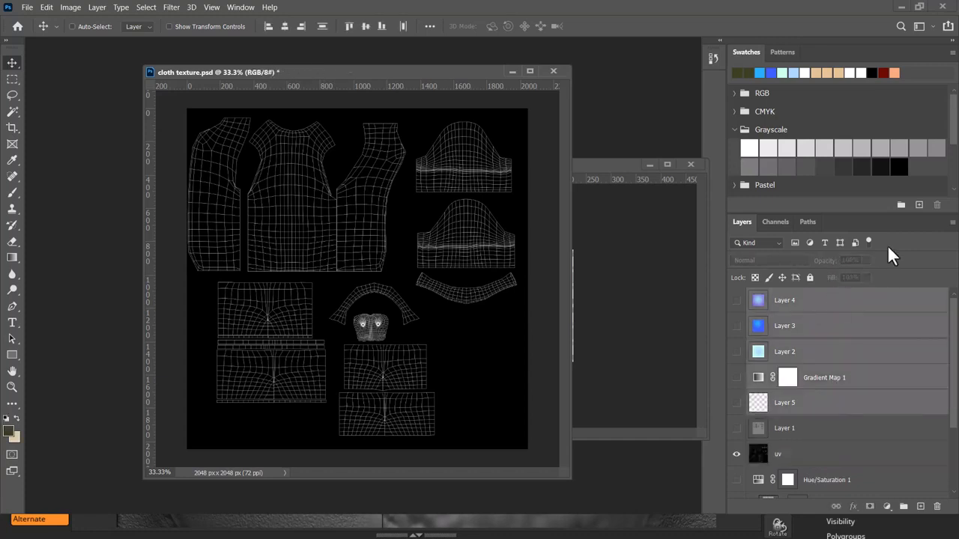
left_click(936, 507)
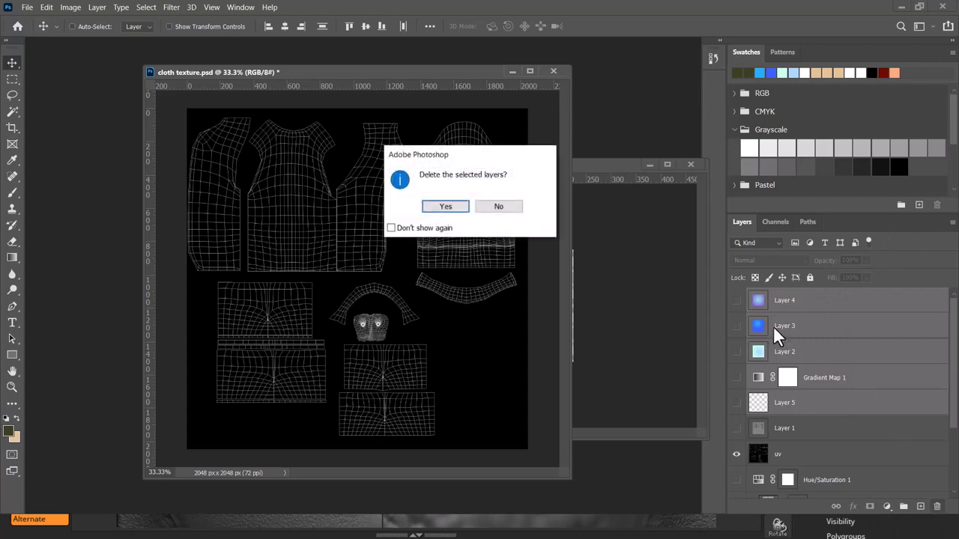
left_click(449, 208)
Select the black background around the UV shells on the uv layer with the Magic Wand and copy it to a new layer.
left_click(837, 331)
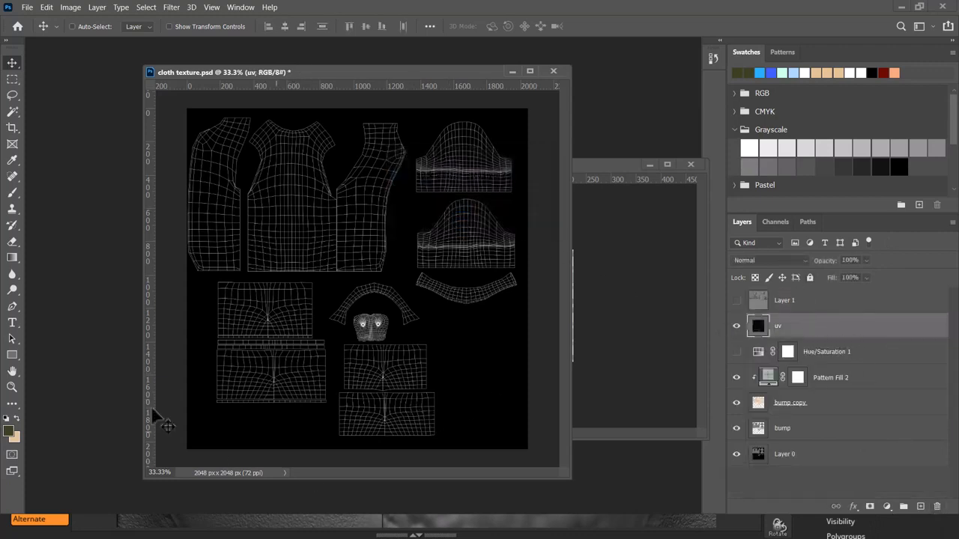
left_click(12, 112)
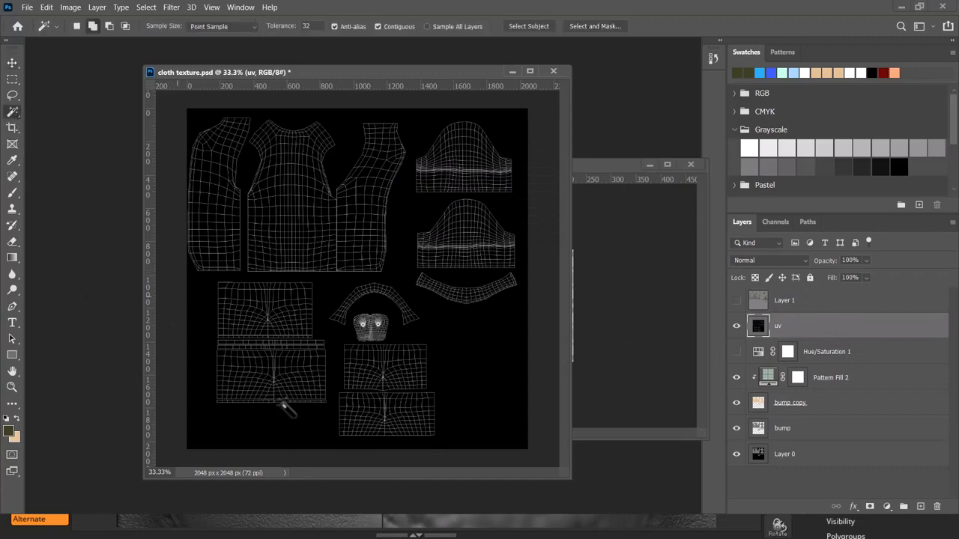
left_click(205, 313)
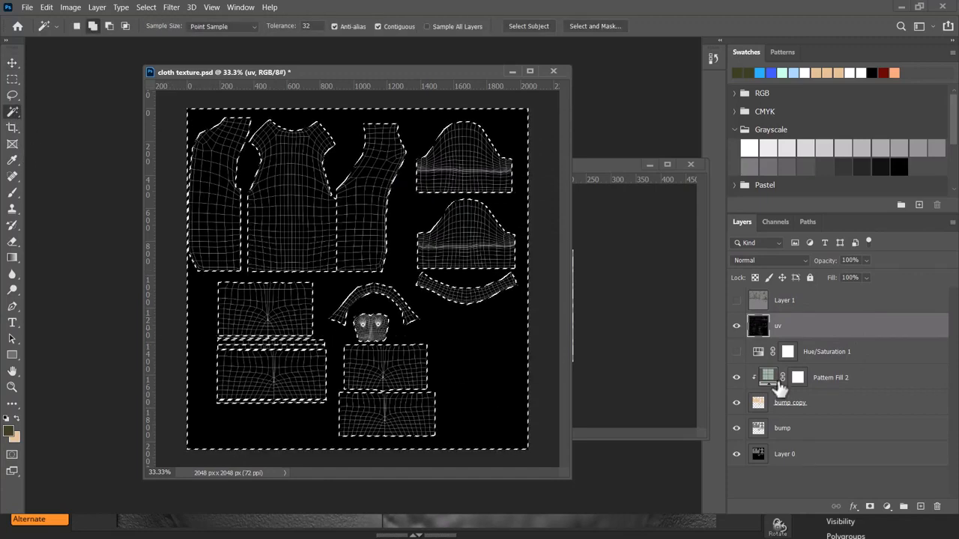
key("ctrl+j")
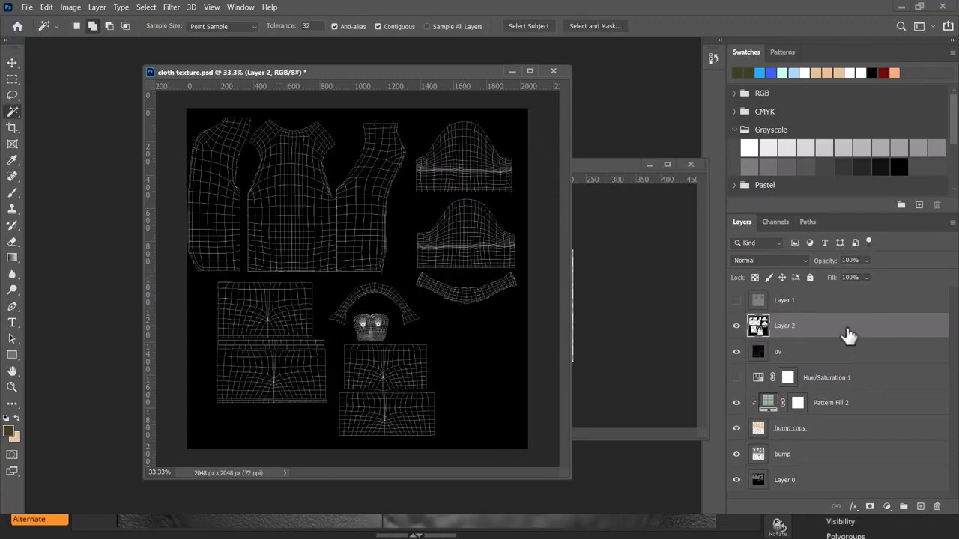
Hide the uv layer, clear the selection and isolate Layer 2 so it is the only visible layer.
left_click(736, 351)
left_click(758, 326, "ctrl")
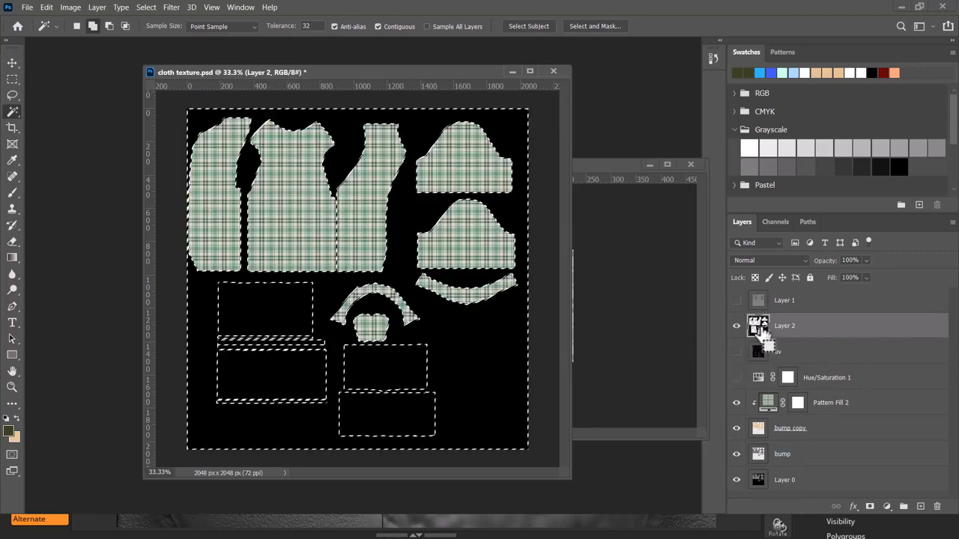
key("ctrl+d")
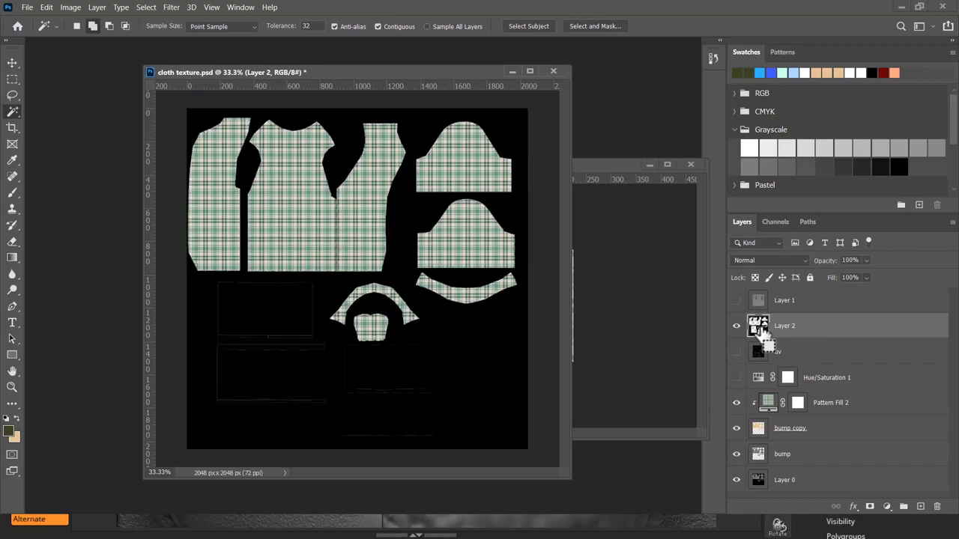
key("ctrl+0")
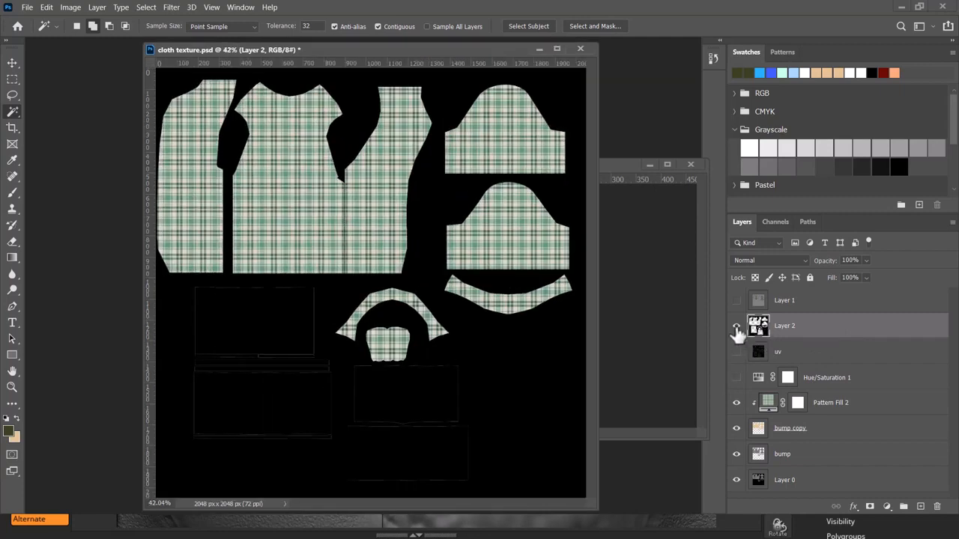
left_click(737, 326)
left_click(737, 326)
left_click(736, 326, "alt")
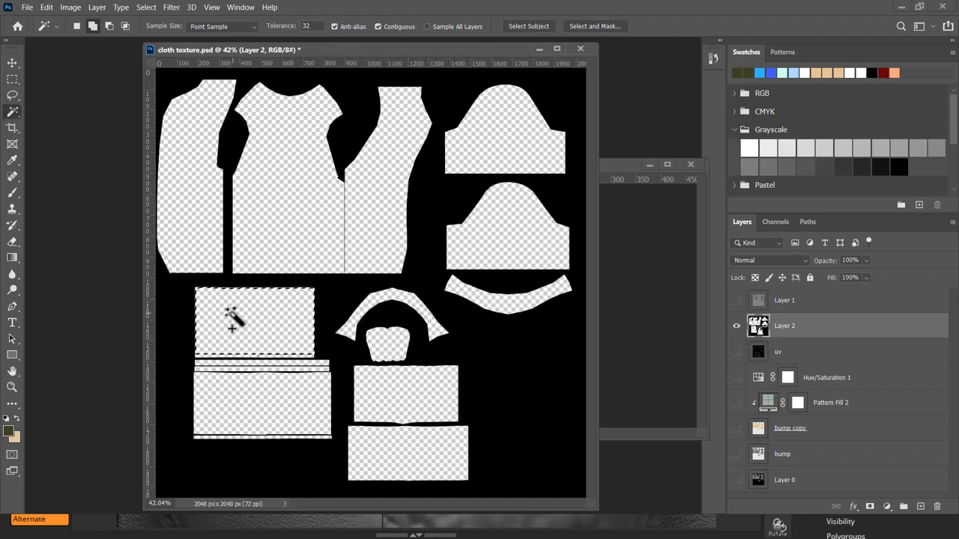
Select the transparent interiors of the four large rectangular shorts shells on Layer 2 with the Magic Wand.
left_click(283, 388, "shift")
left_click(418, 397, "shift")
left_click(417, 458, "shift")
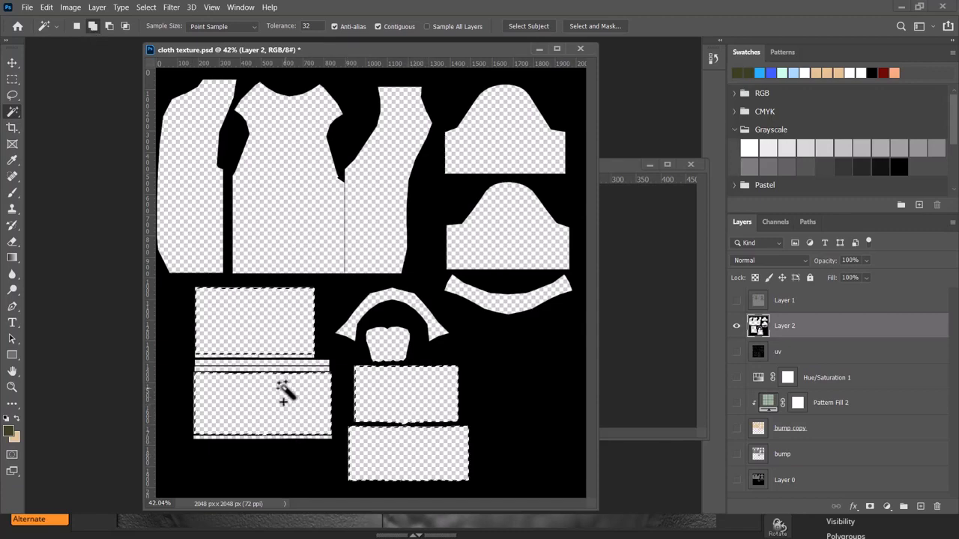
Add the thin horizontal strips between the two left-hand shorts shells to the Magic Wand selection.
scroll(285, 385, "up", 2, "alt")
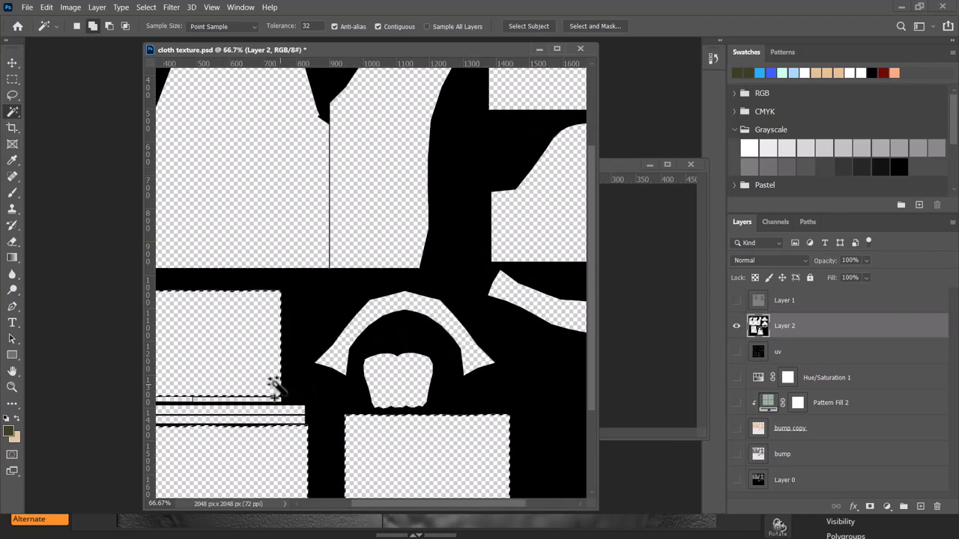
left_click_drag(274, 387, 375, 287)
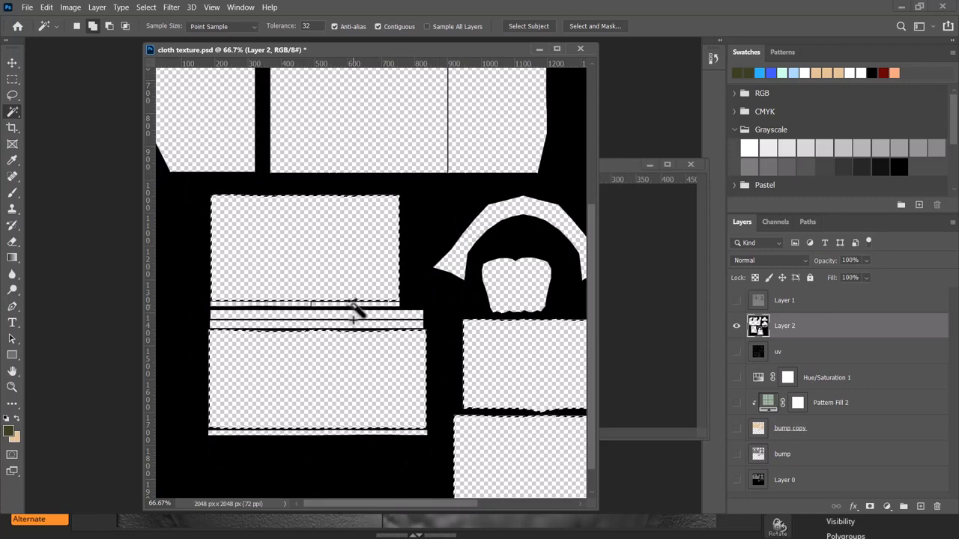
key("ctrl+d")
key("ctrl+plus")
key("ctrl+plus")
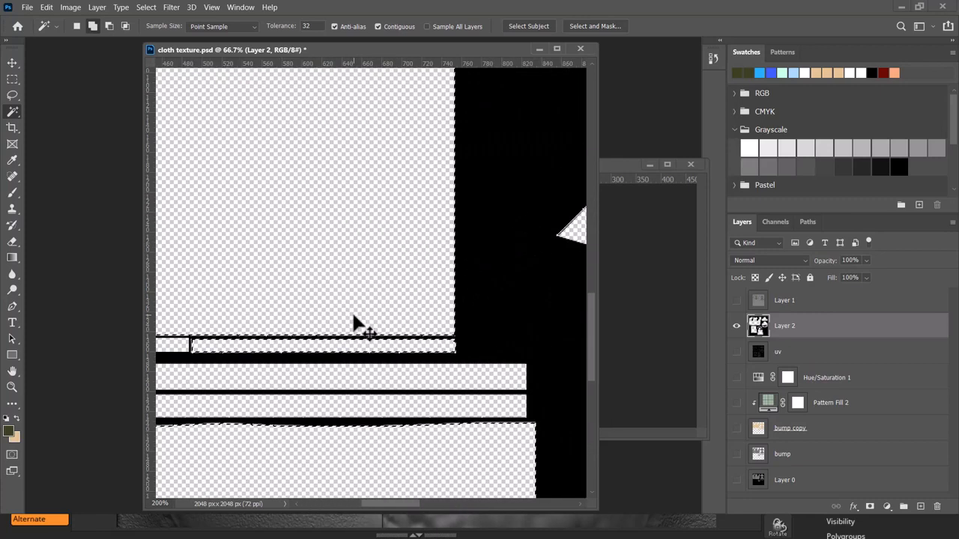
left_click_drag(351, 267, 554, 204)
left_click(349, 283)
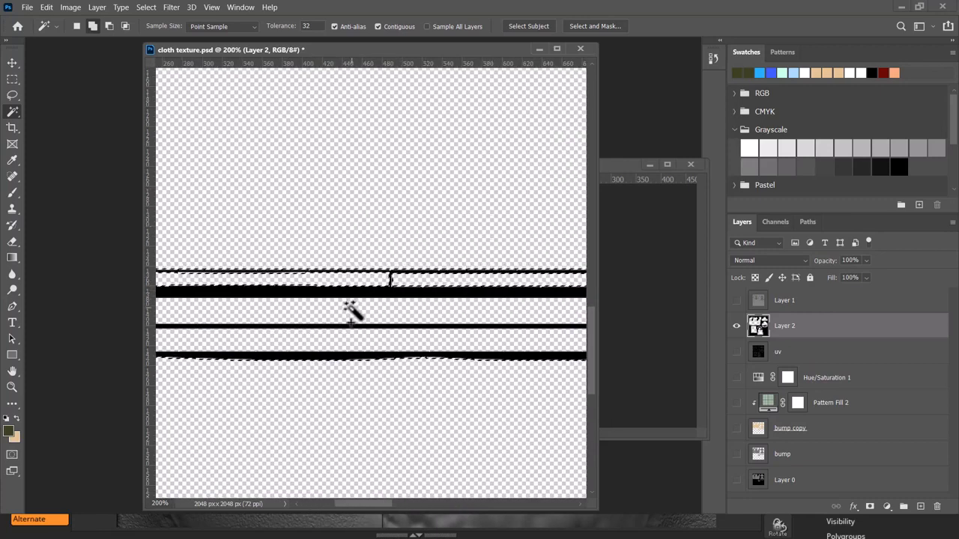
left_click(352, 327)
key("ctrl+minus")
key("ctrl+minus")
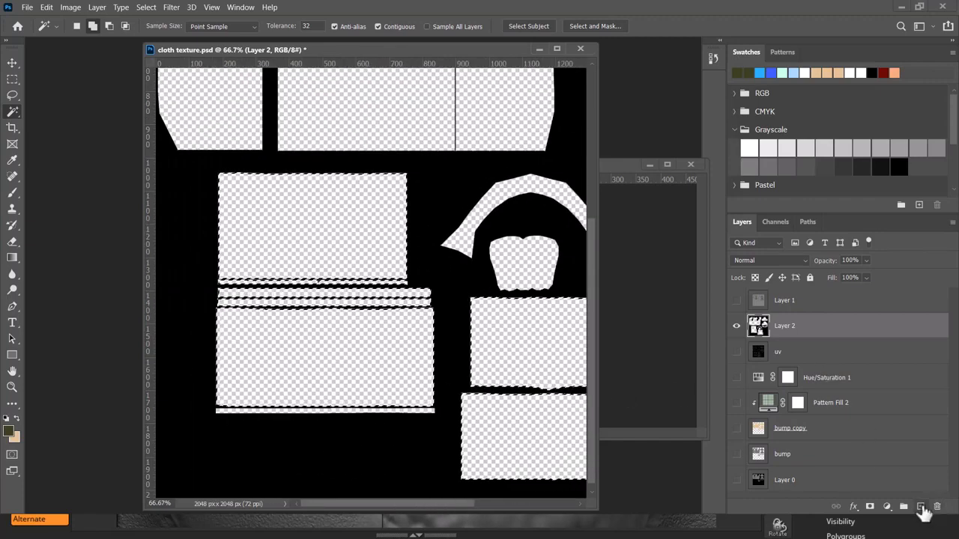
Create a new layer above Layer 2, fill the selected shorts shells with the dark green foreground color, and deselect.
left_click(921, 507)
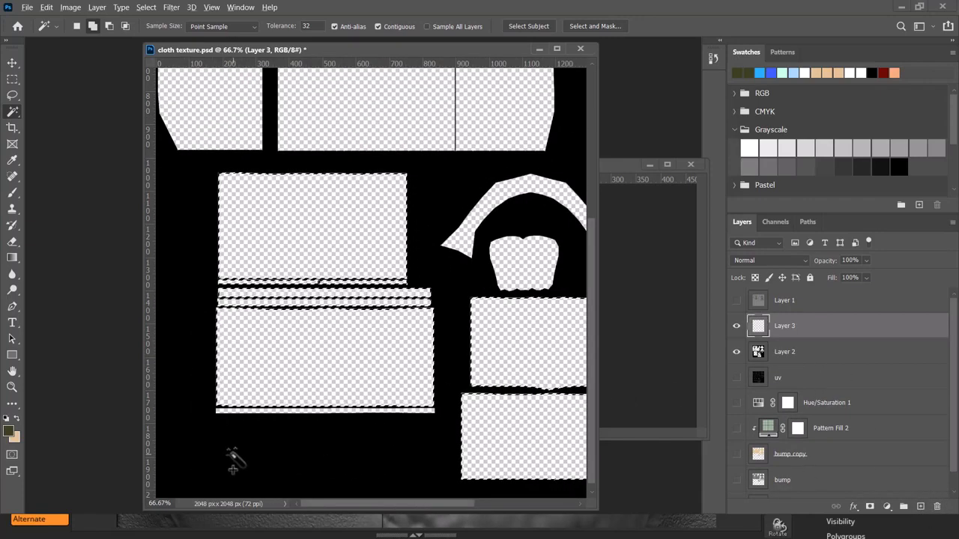
key("alt+BackSpace")
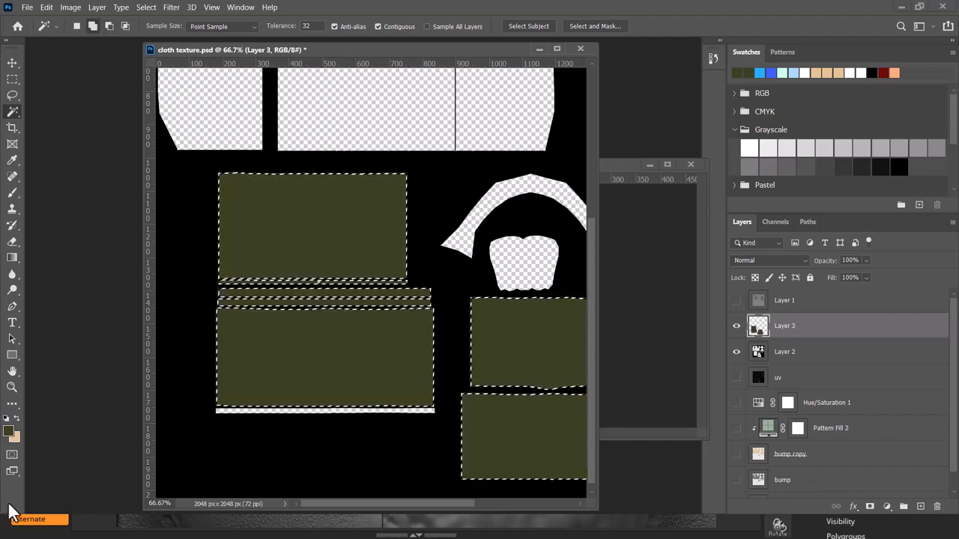
left_click(367, 419)
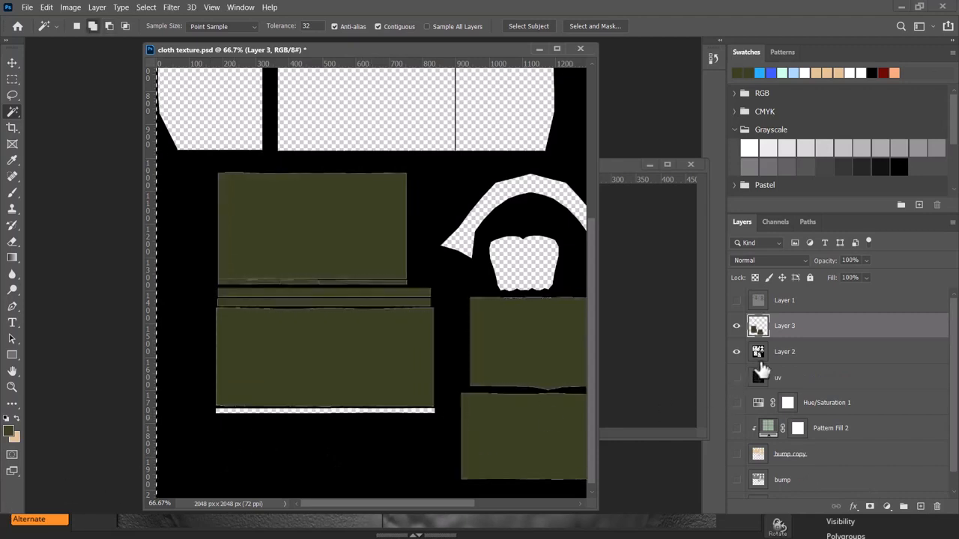
Select the unfilled thin strip below the lower-left shorts shell on Layer 2 and fill it with dark green on Layer 3.
left_click(758, 325, "ctrl")
left_click(784, 351)
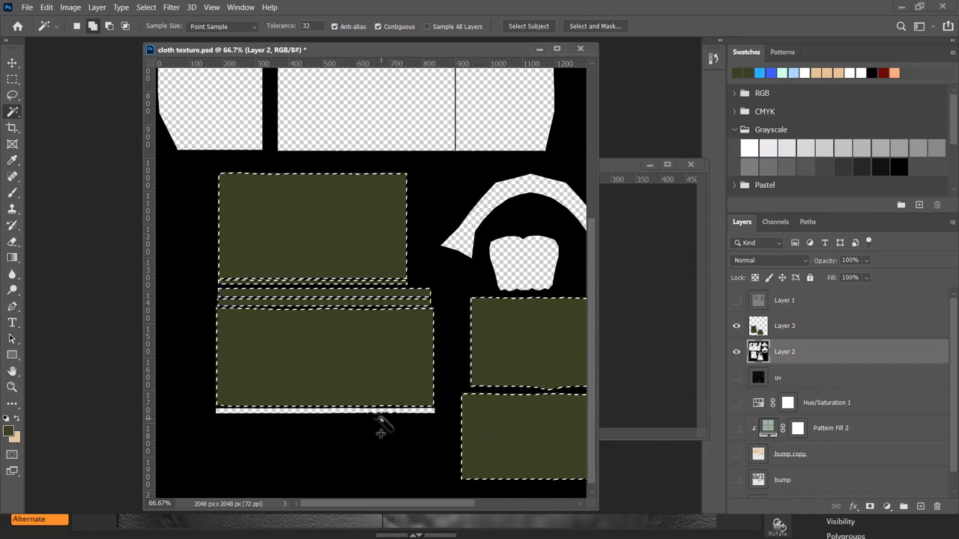
key("ctrl+d")
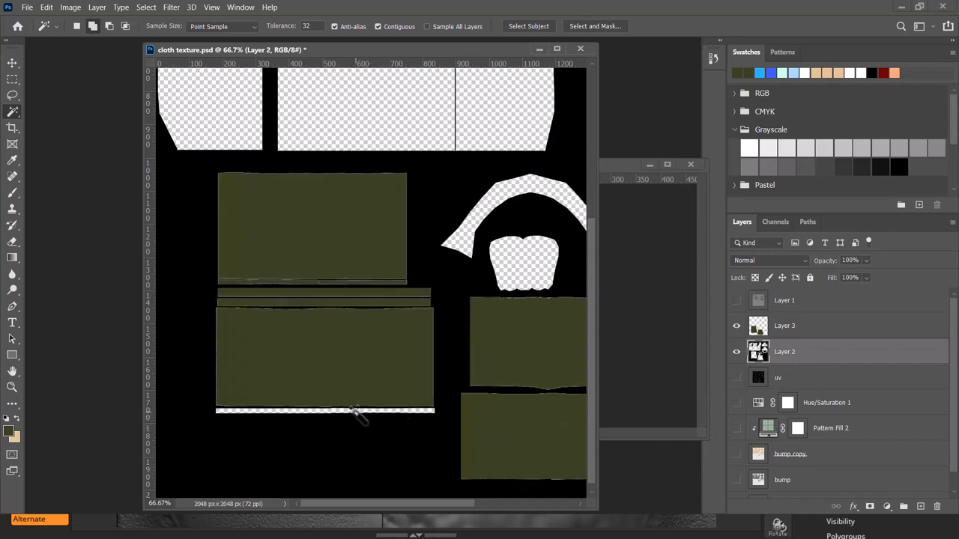
left_click(798, 334)
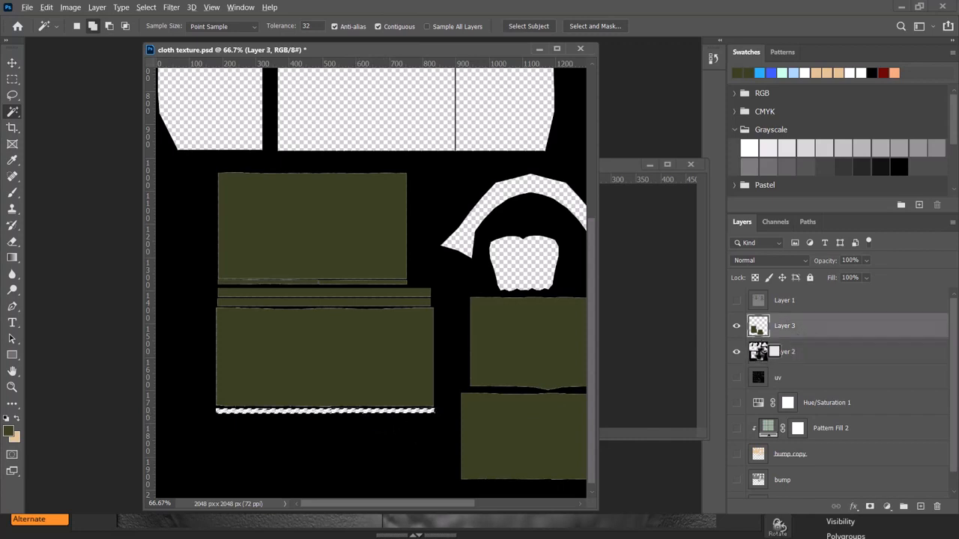
key("alt+BackSpace")
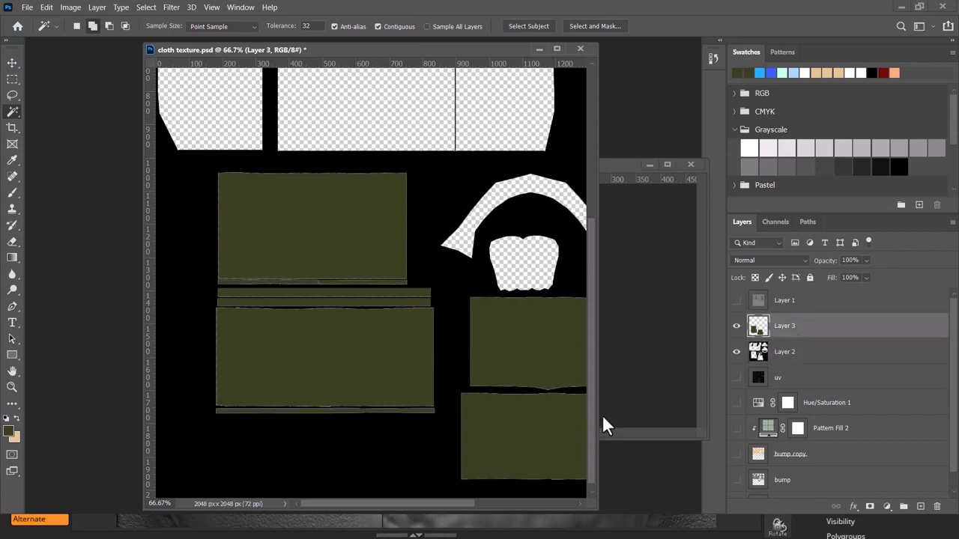
key("ctrl+minus")
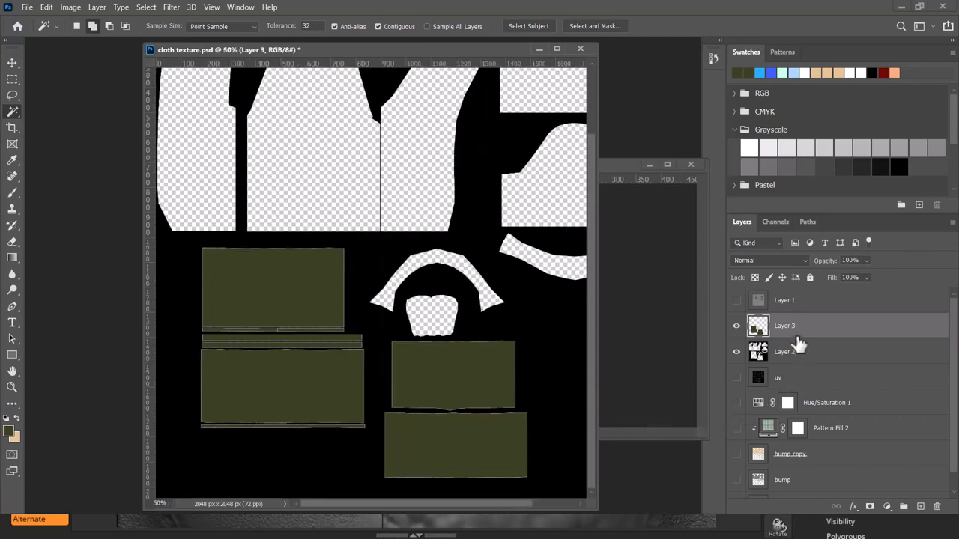
Switch to File Explorer and open jeans.jpg from the sourceimages folder in Adobe Photoshop.
key("alt+Tab")
key("alt+Tab")
key("alt+Tab")
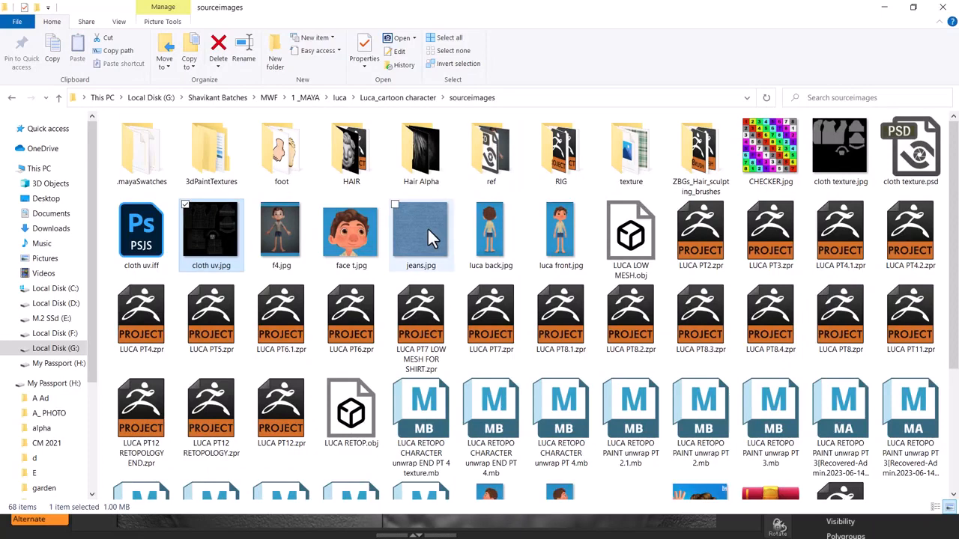
right_click(425, 222)
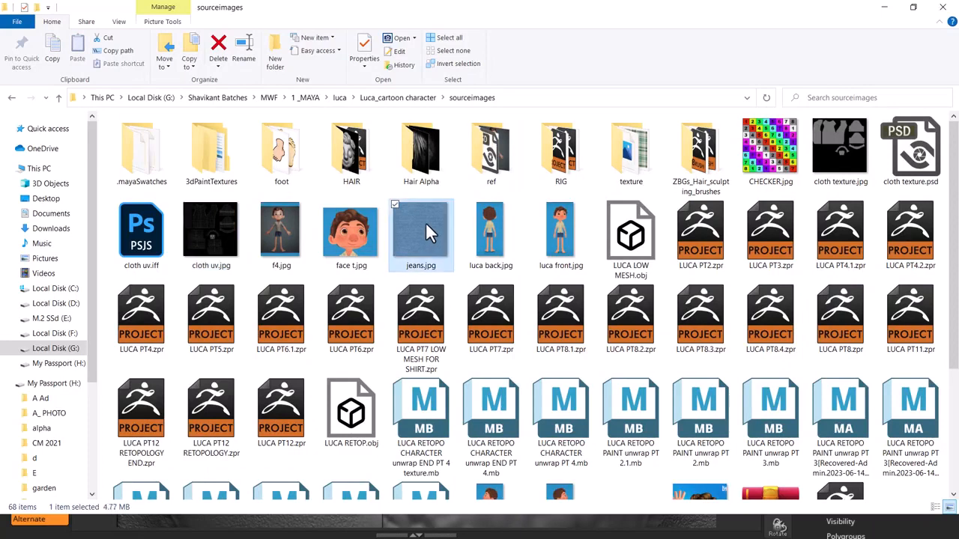
mouse_move(363, 186)
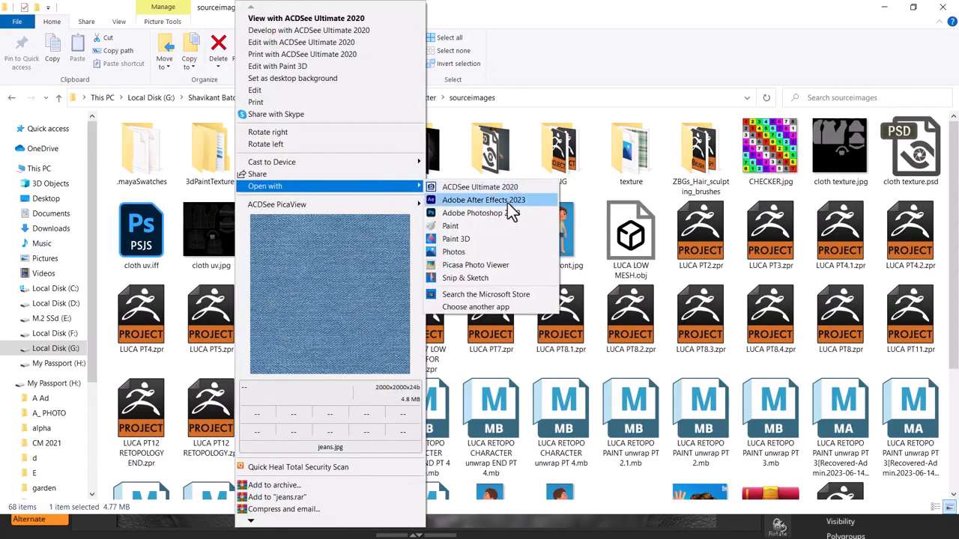
left_click(504, 213)
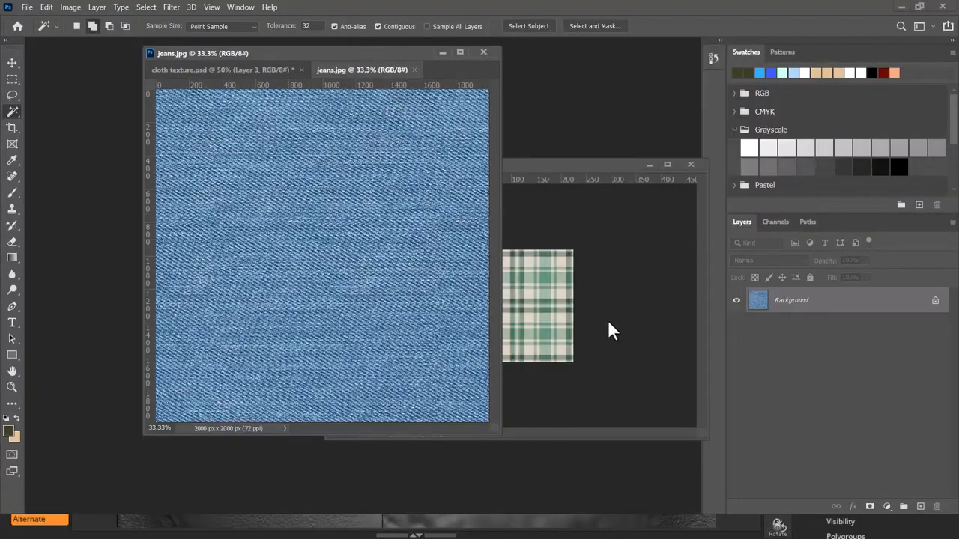
Convert the jeans.jpg background to Layer 0, select its whole area and define it as a pattern named jeans.jpg.
double_click(896, 310)
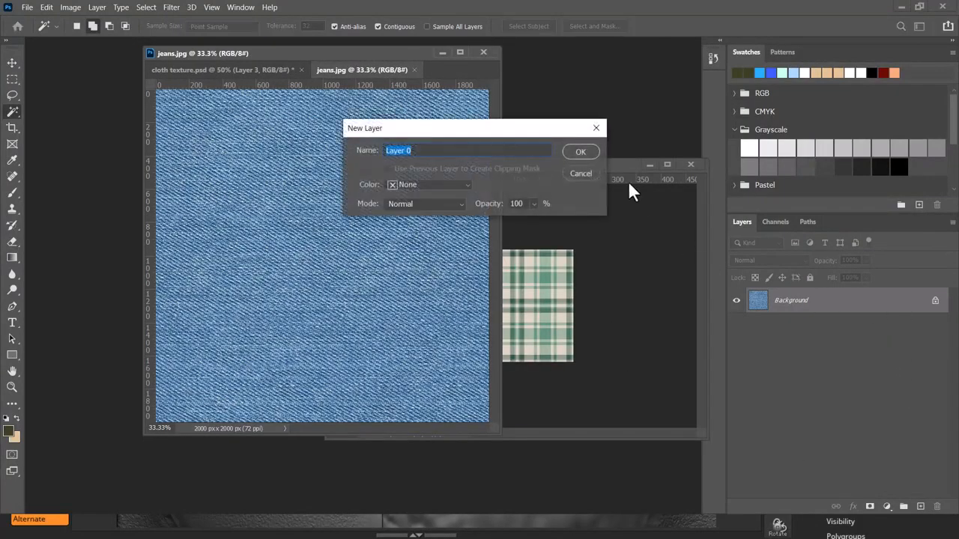
left_click(584, 152)
left_click_drag(758, 300, 760, 301)
left_click(758, 299, "ctrl")
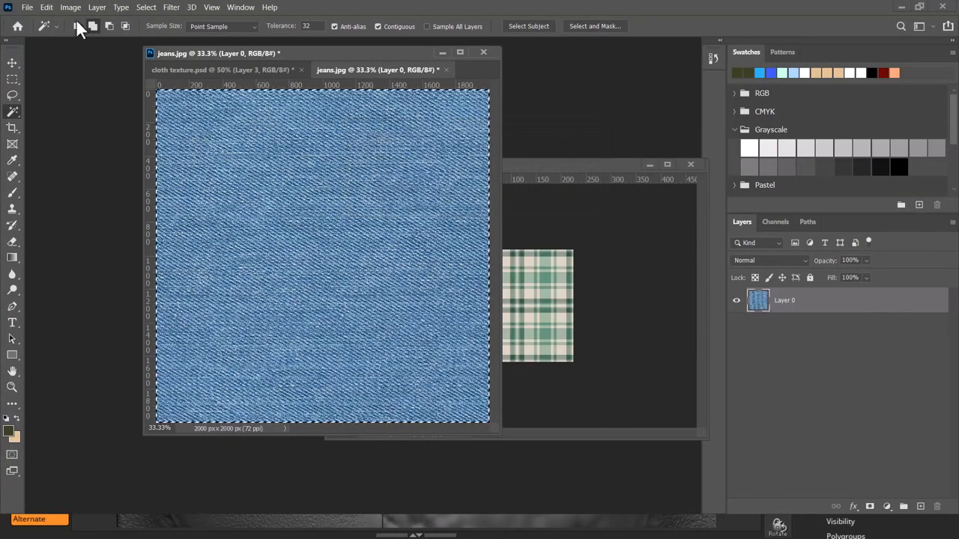
left_click(47, 7)
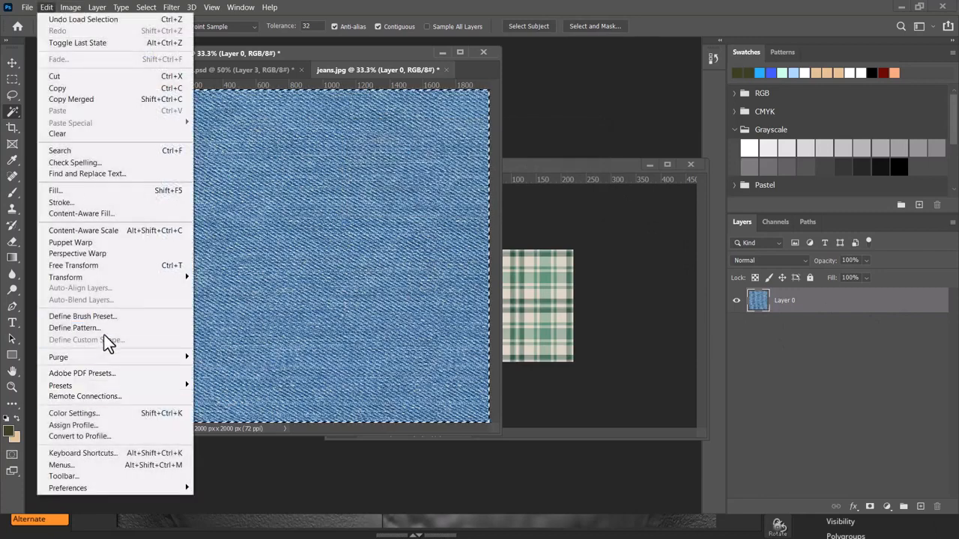
left_click(106, 328)
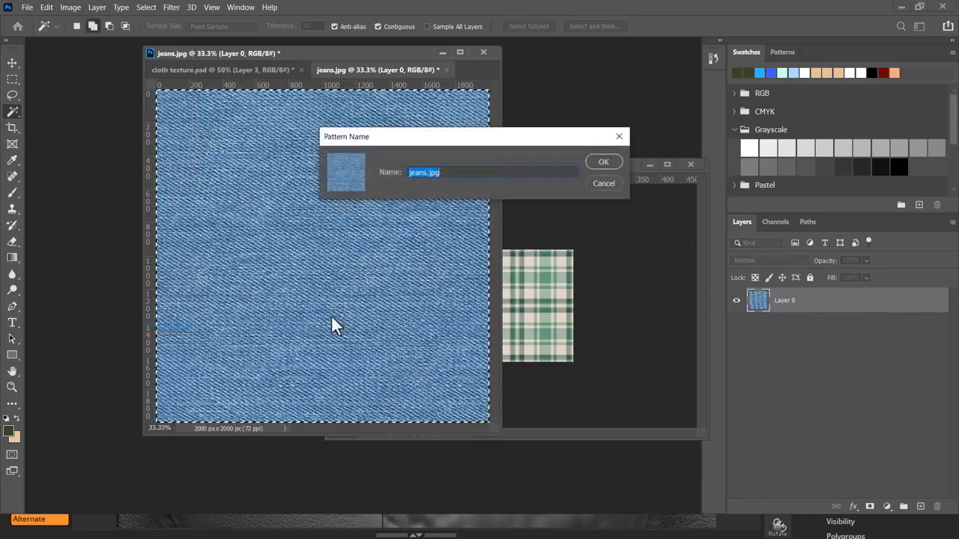
left_click(609, 163)
Detach and minimize the jeans.jpg document, and rename Layer 3 in cloth texture.psd to "jeans".
left_click_drag(342, 67, 392, 146)
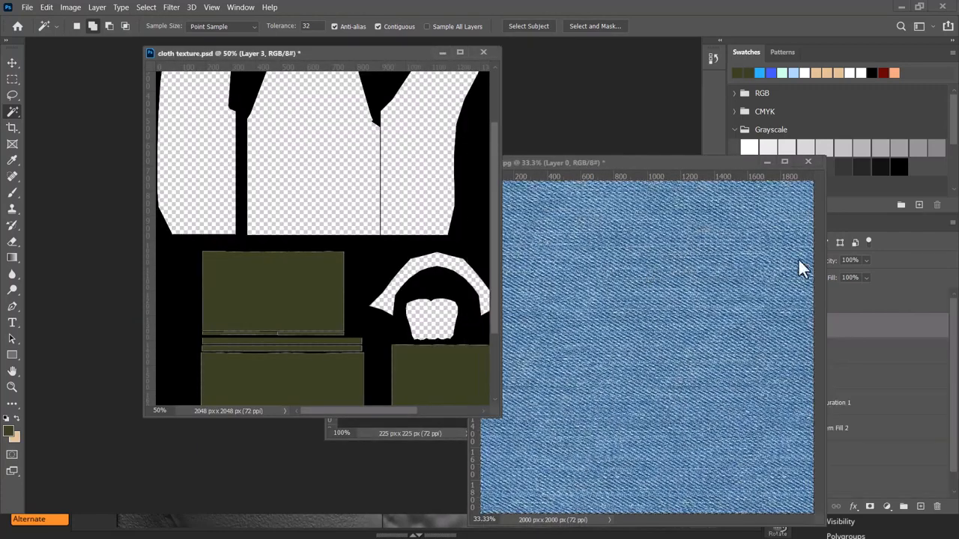
left_click(767, 162)
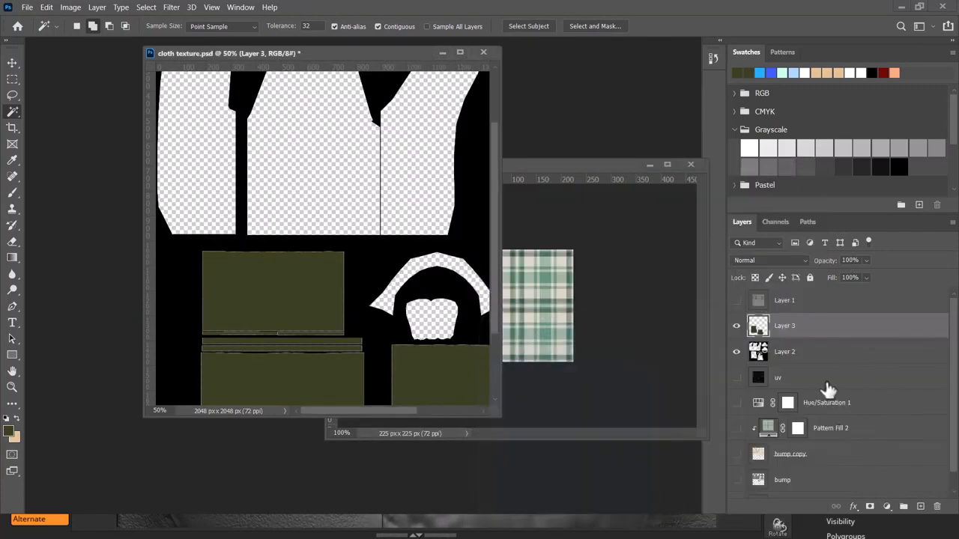
double_click(785, 326)
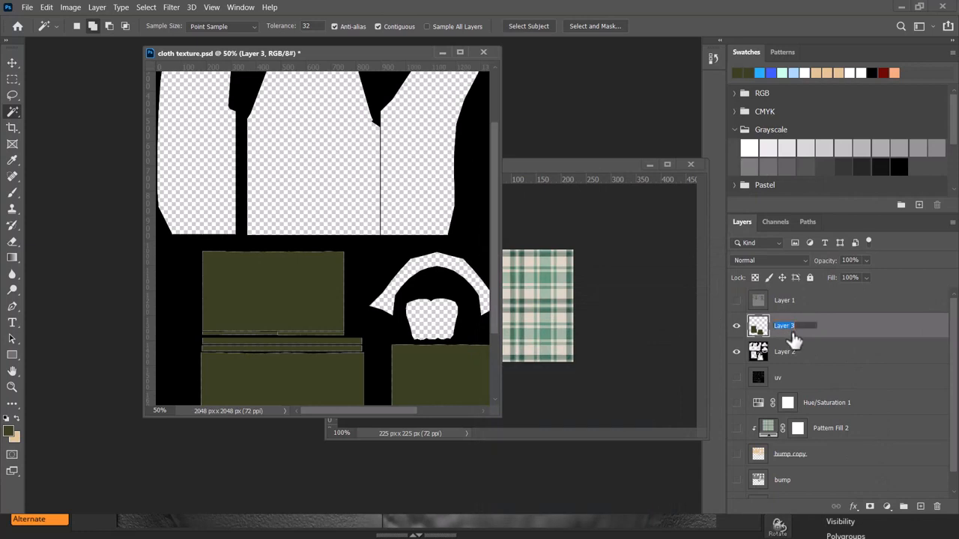
key("Return")
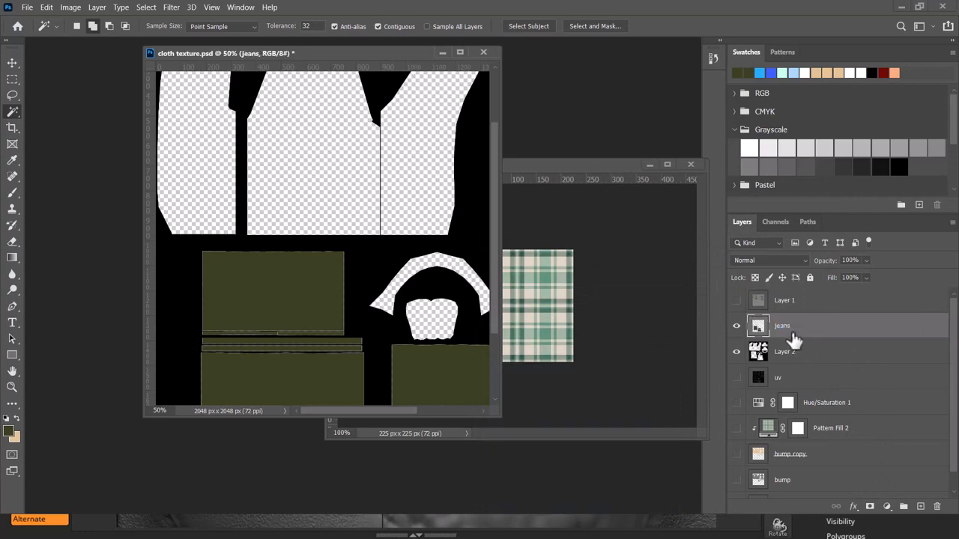
Add a Pattern Fill layer with the jeans.jpg pattern above the jeans layer and enlarge the document window.
left_click(887, 508)
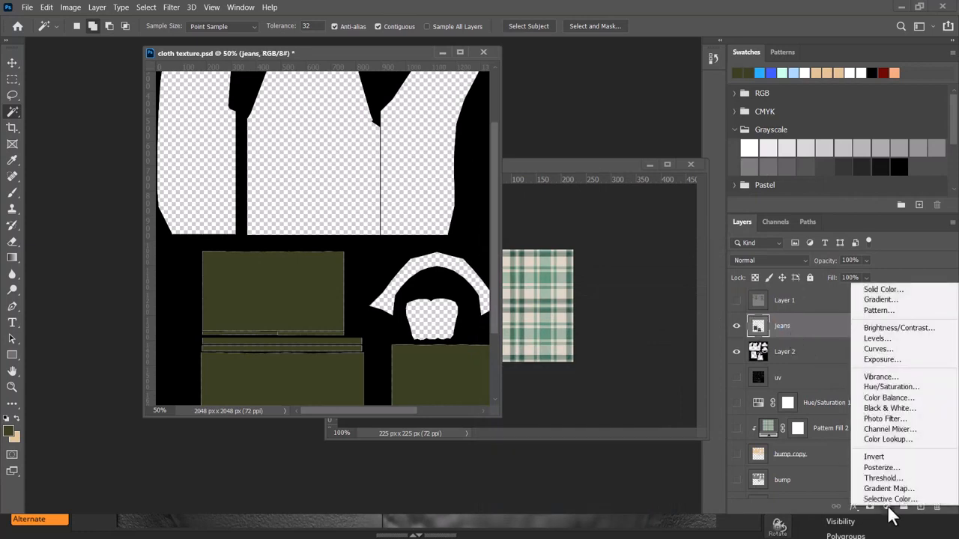
left_click(916, 311)
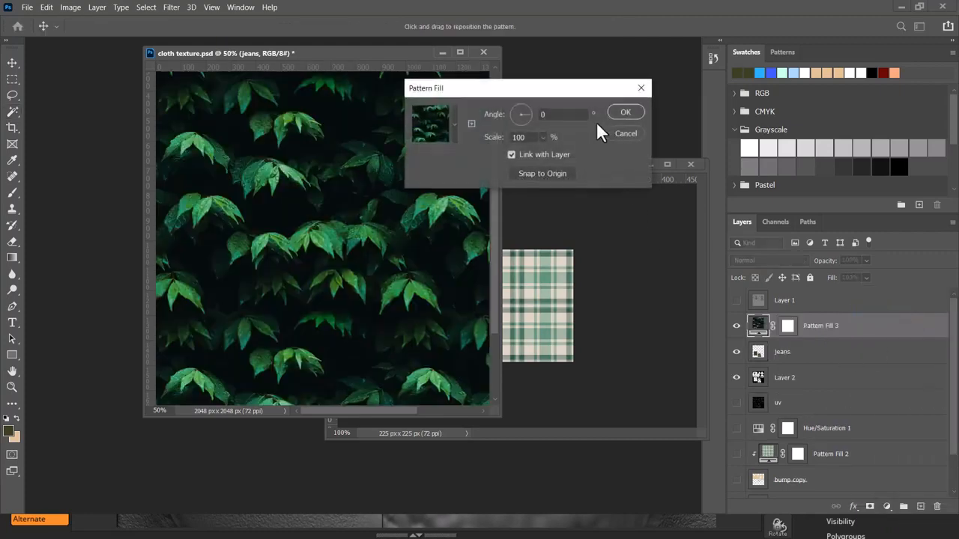
left_click(448, 127)
left_click(410, 222)
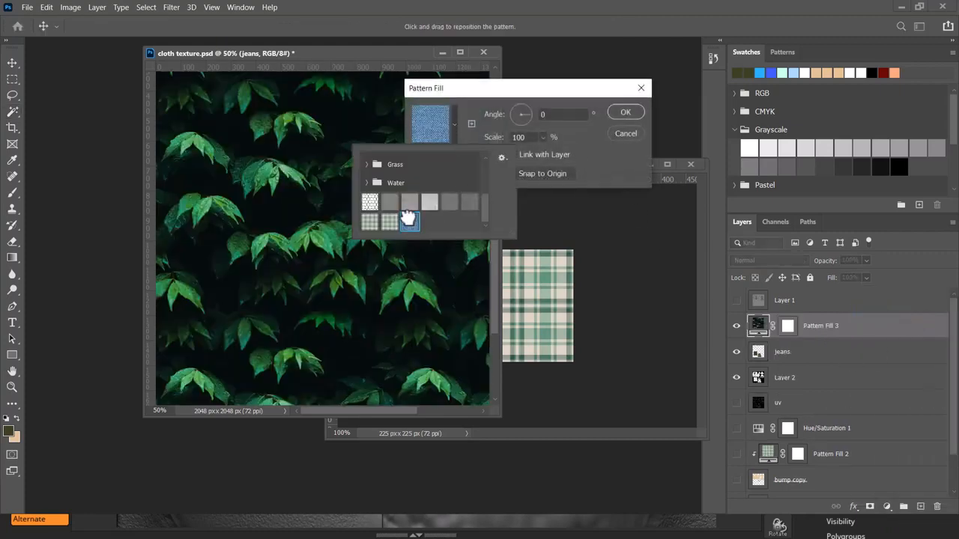
left_click(622, 112)
left_click(622, 114)
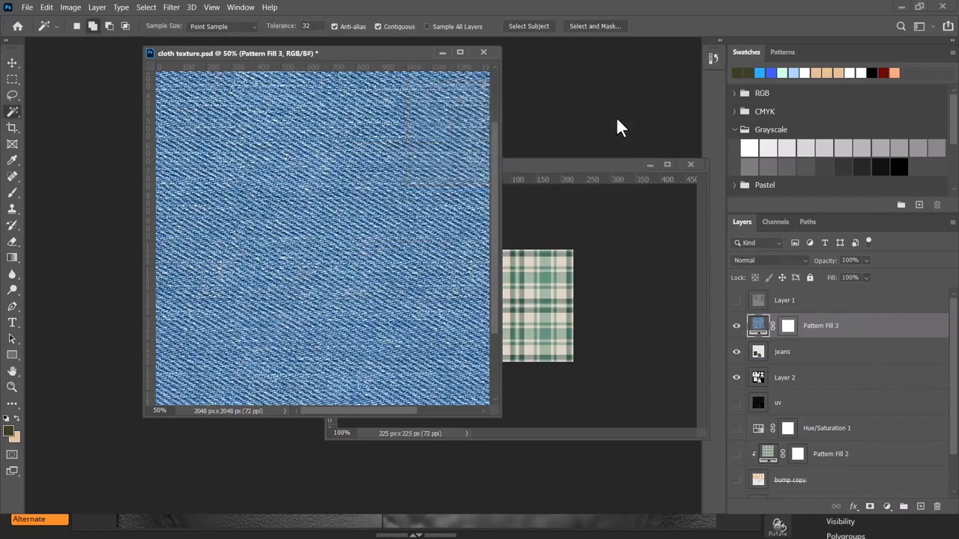
left_click_drag(500, 417, 582, 522)
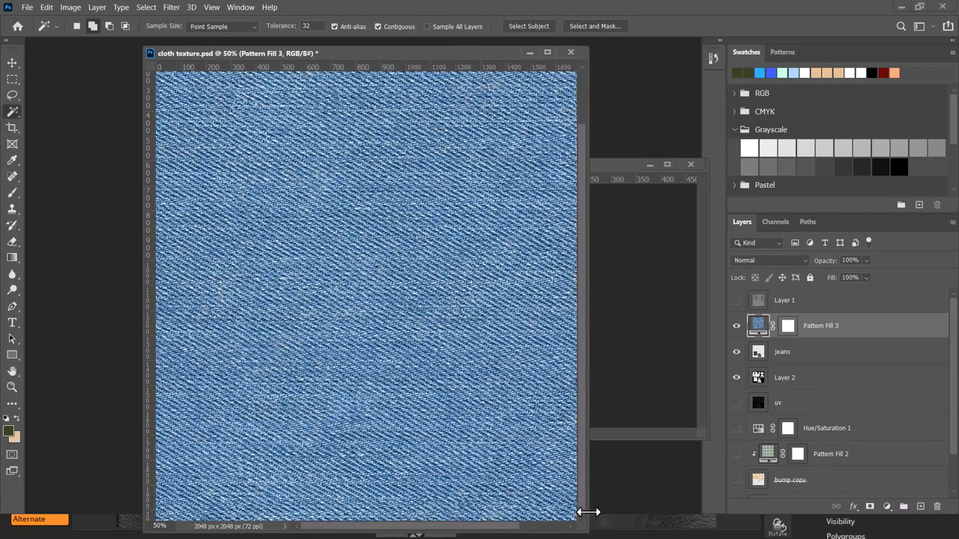
Hide the Pattern Fill 3 layer in cloth texture.psd so the clothing shells underneath can be seen.
key("ctrl+minus")
key("ctrl+minus")
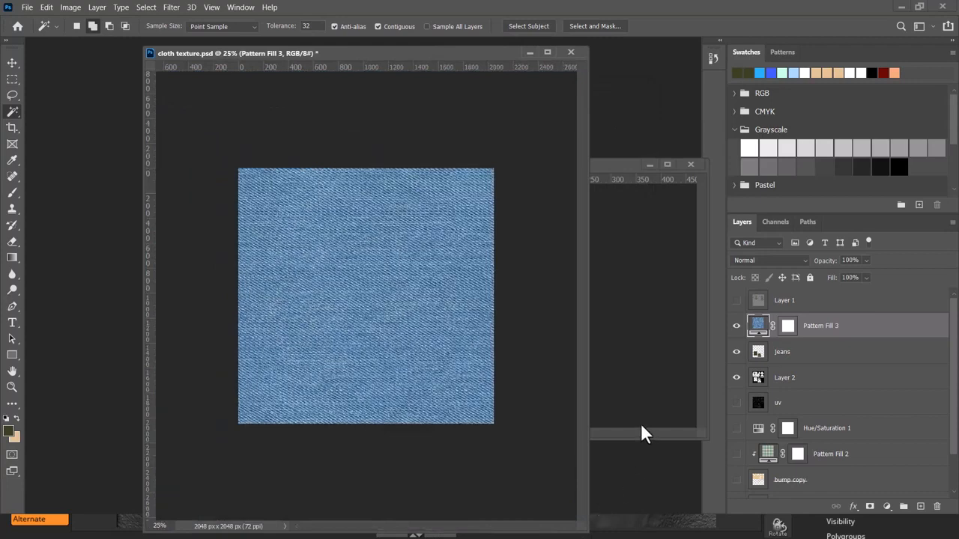
left_click(736, 326)
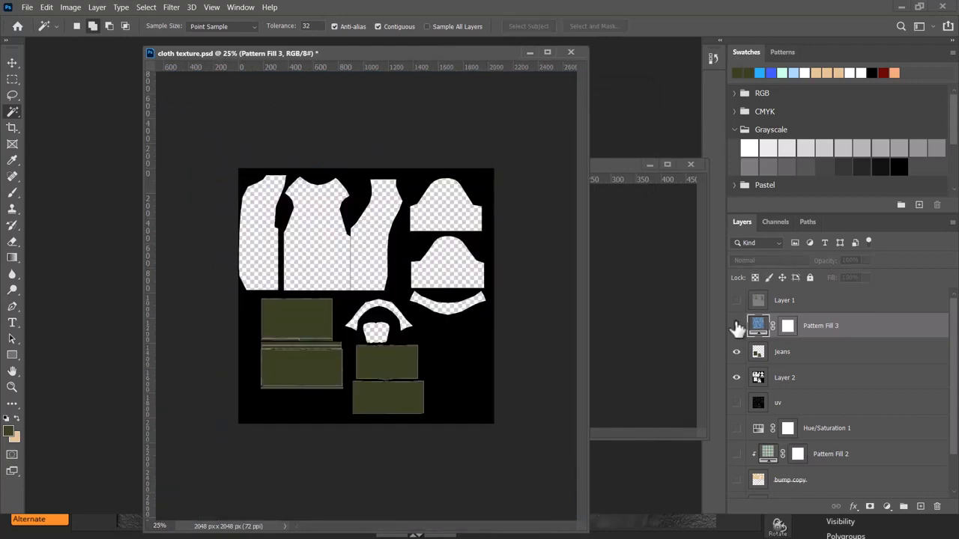
Select all of checker.jpg and examine its image size in millimetres without resizing it.
left_click(595, 165)
key("ctrl+a")
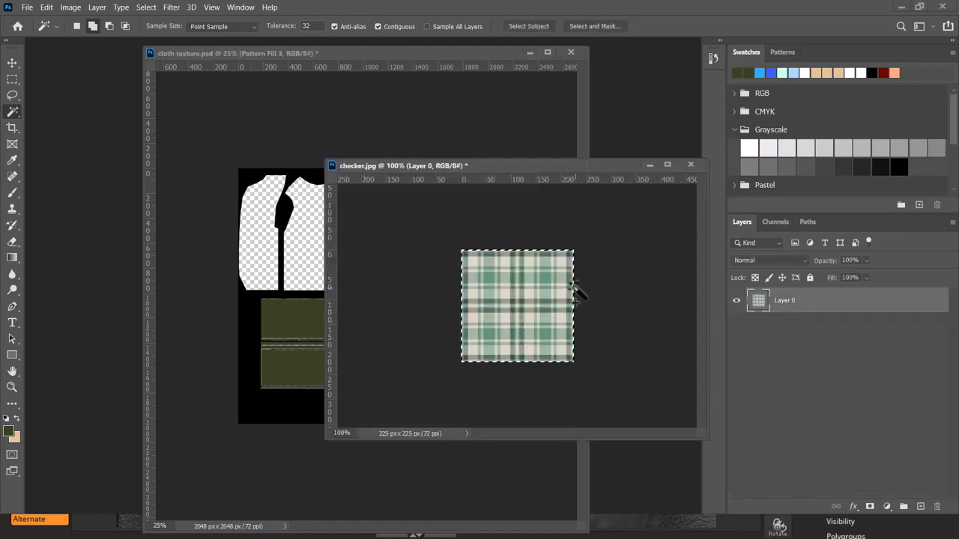
right_click(549, 165)
left_click(569, 183)
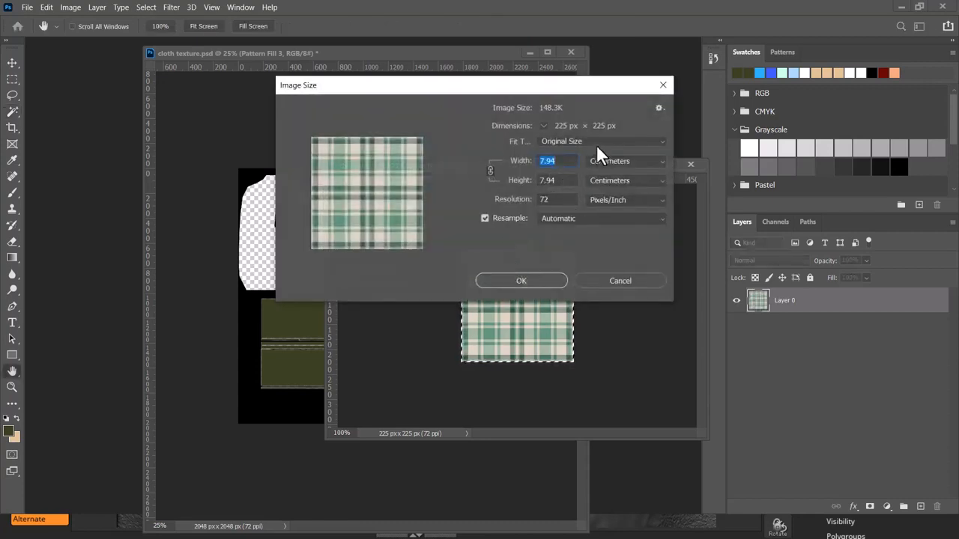
left_click(644, 164)
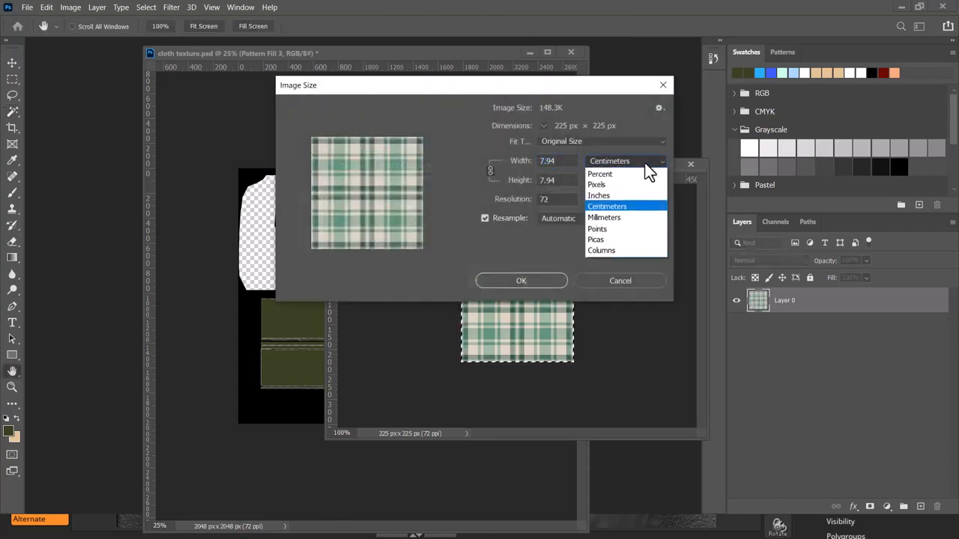
left_click(644, 161)
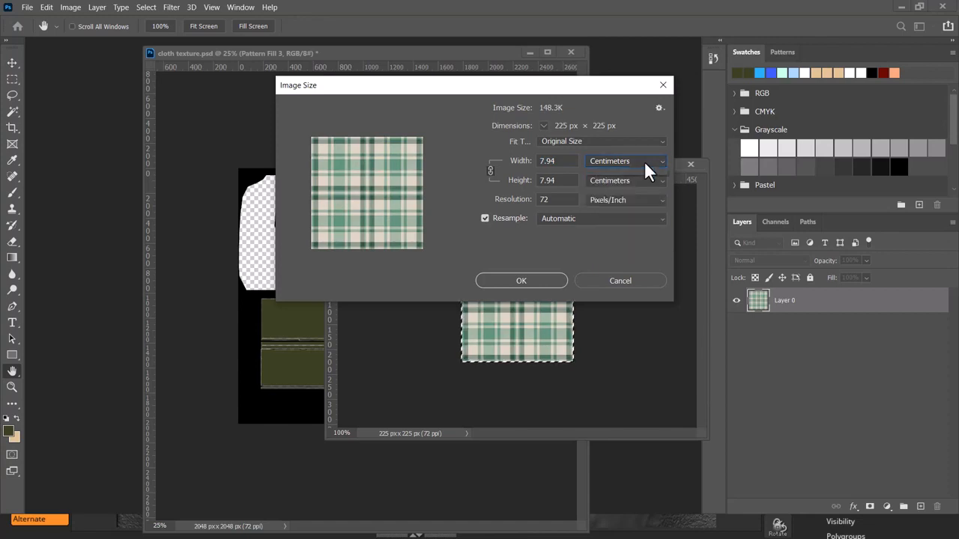
left_click(645, 161)
left_click(631, 217)
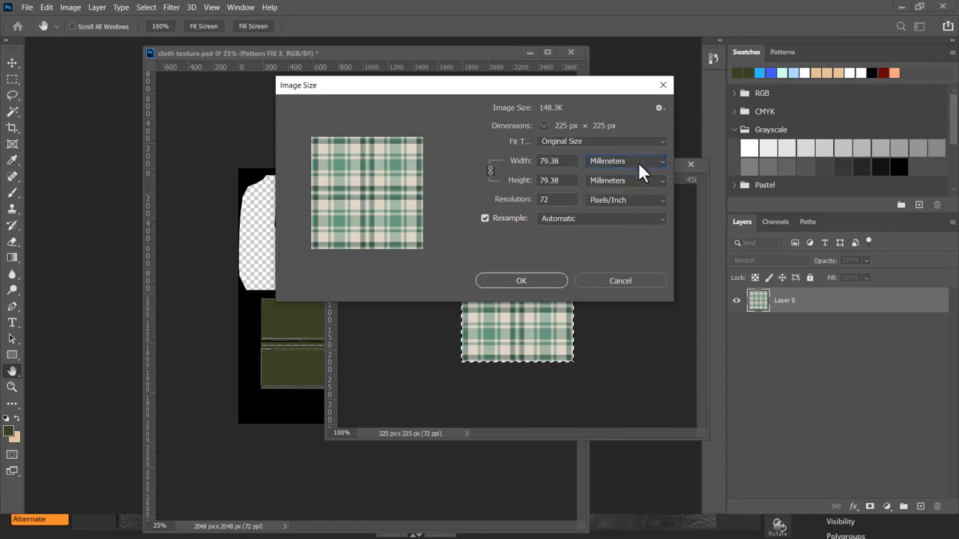
left_click(633, 279)
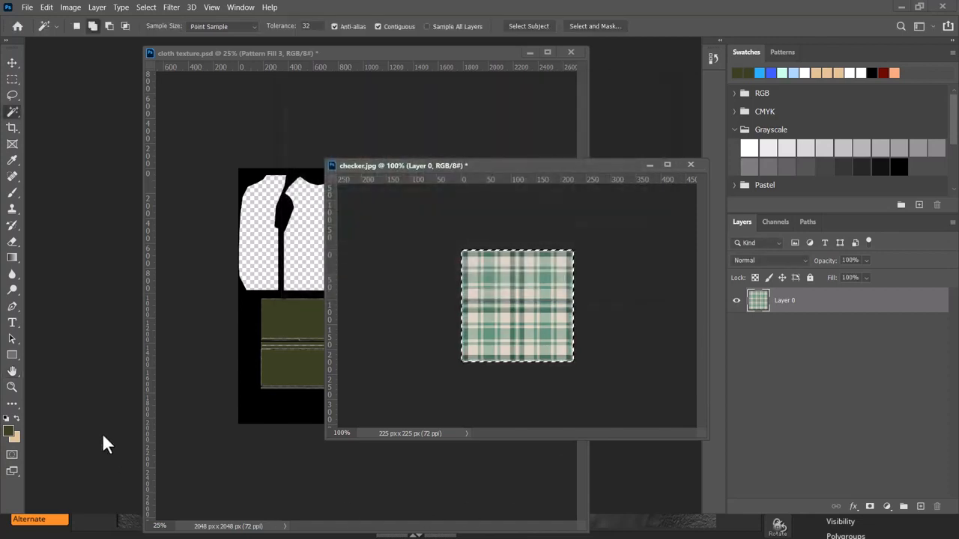
Bring jeans.jpg forward beside checker.jpg and copy its denim layer into the checker.jpg document with the Move tool.
key("alt+Tab")
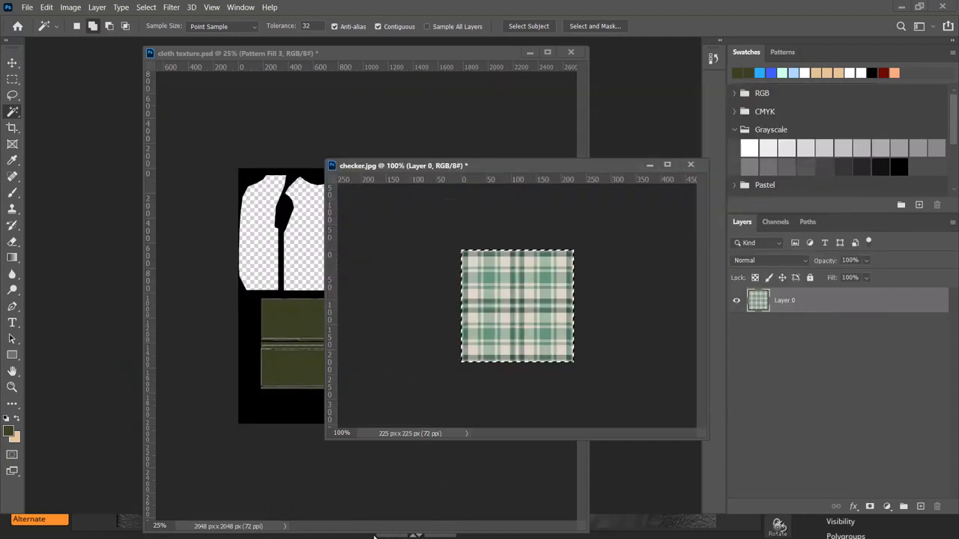
left_click_drag(603, 166, 444, 110)
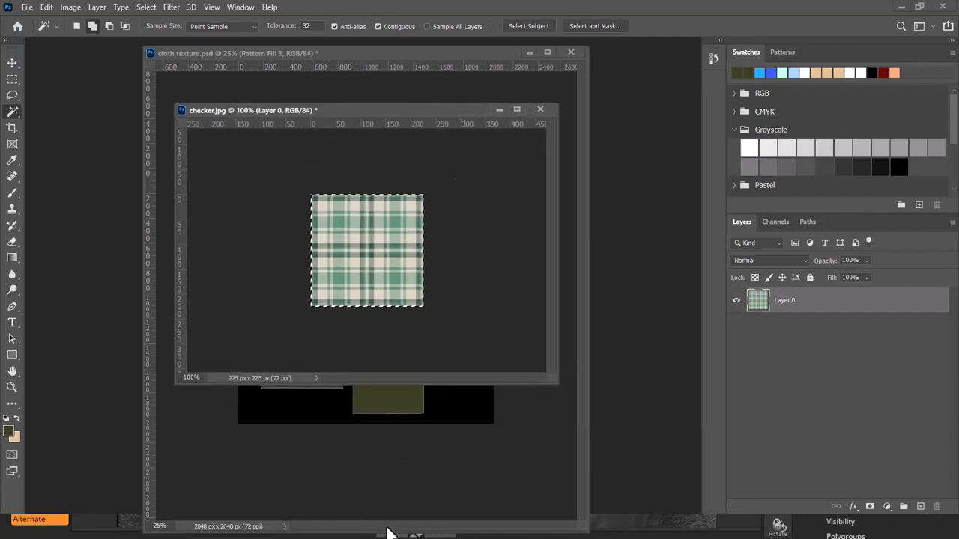
key("alt+Tab")
left_click(539, 173)
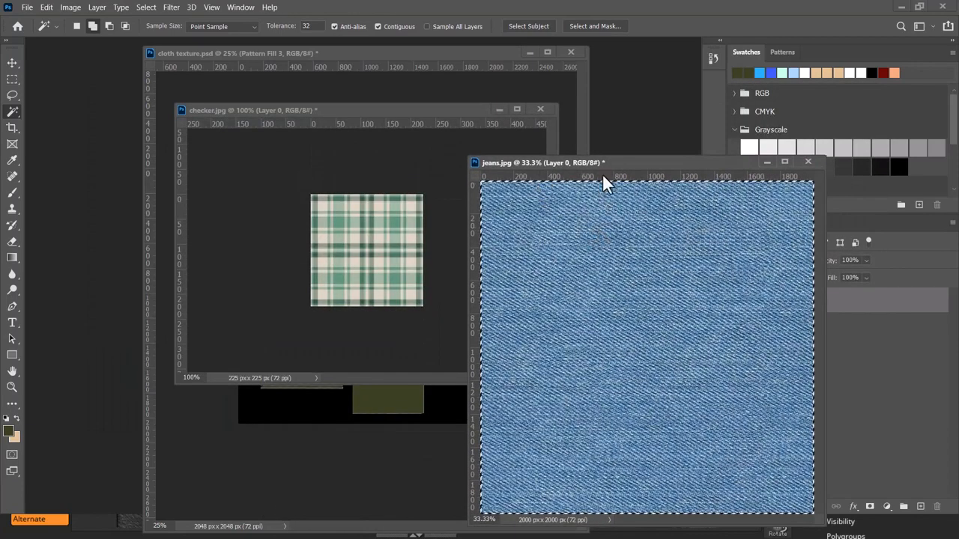
key("v")
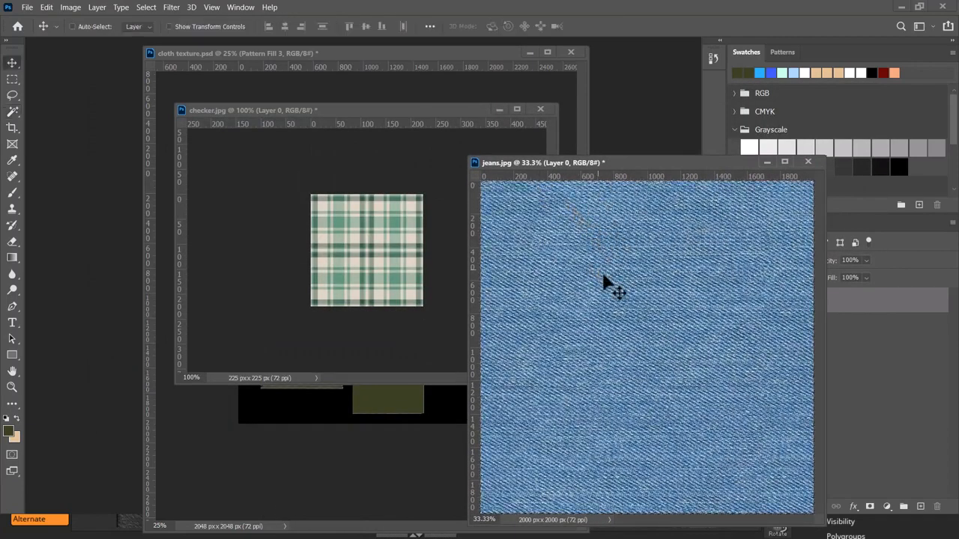
left_click_drag(678, 362, 387, 279)
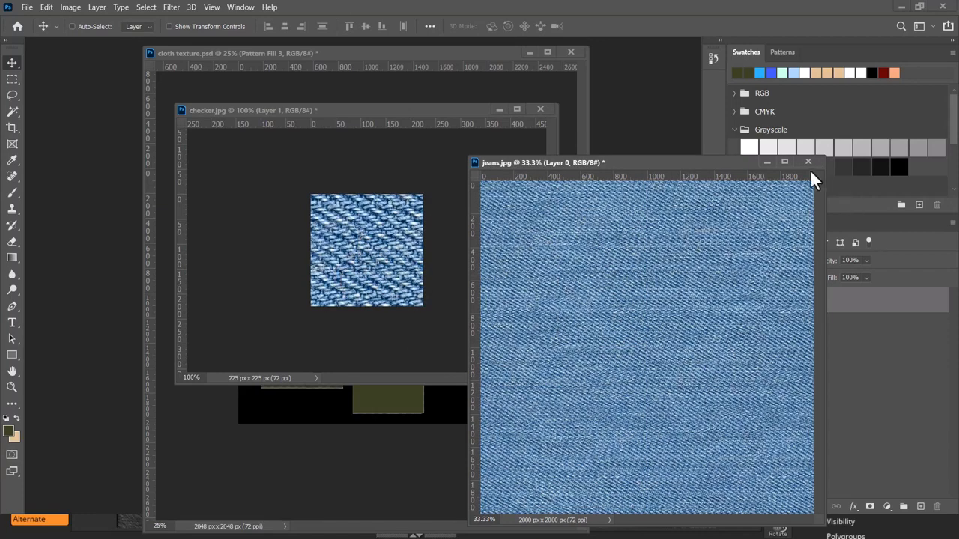
Minimize jeans.jpg and free-transform the denim layer in checker.jpg to 36% of its size.
left_click(766, 162)
key("ctrl+minus")
key("ctrl+minus")
key("ctrl+minus")
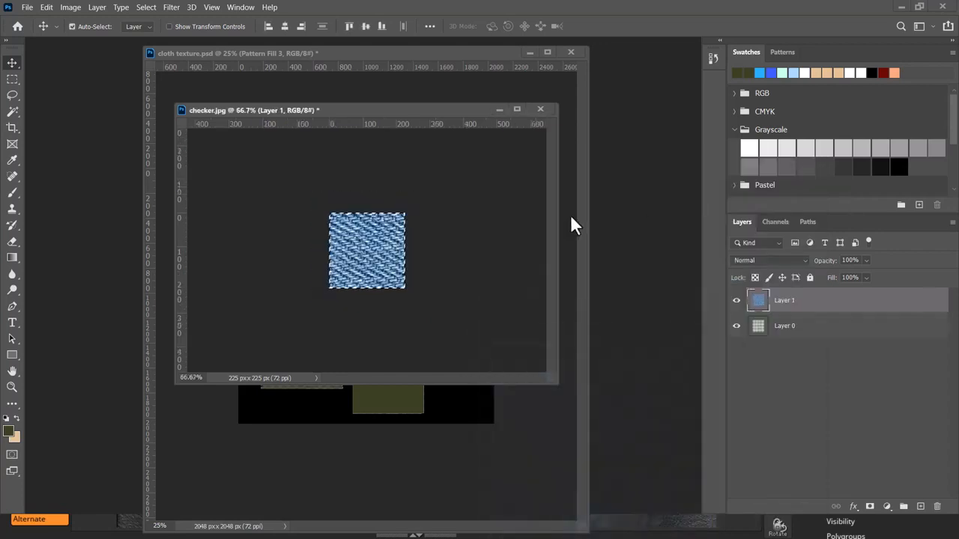
key("ctrl+minus")
key("ctrl+minus")
key("ctrl+minus")
key("ctrl+minus")
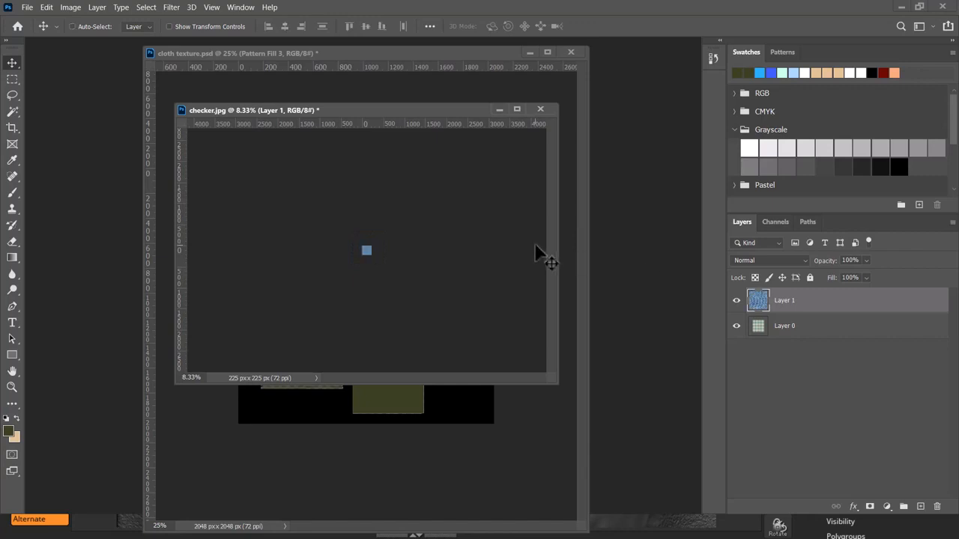
key("ctrl+t")
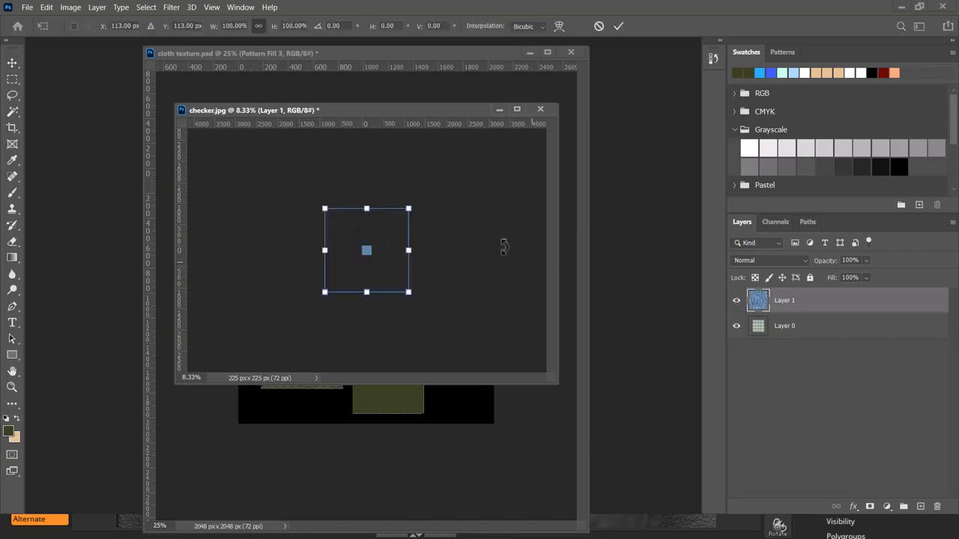
left_click_drag(274, 30, 234, 53)
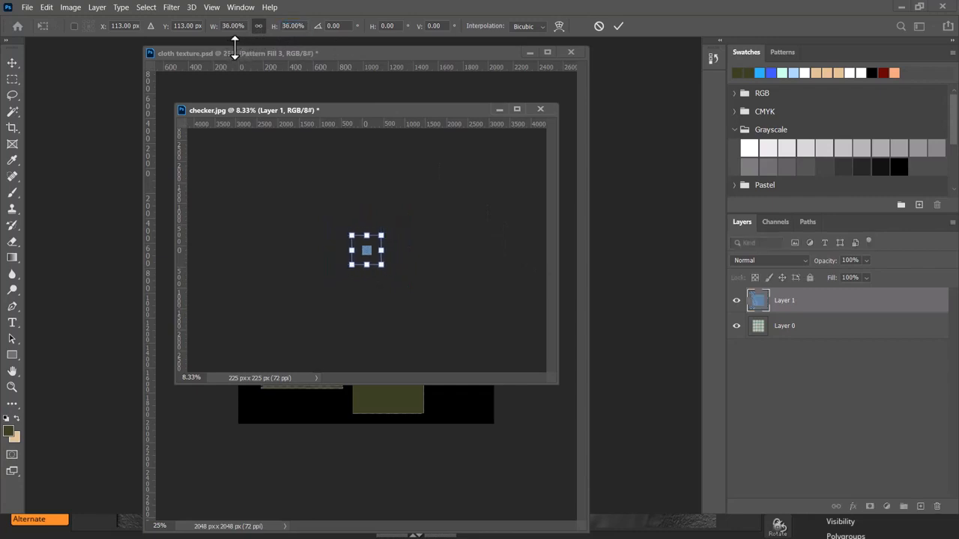
Reduce the denim layer's scale to 12% so it just covers the checker.jpg canvas, and apply the transform.
key("ctrl+plus")
key("ctrl+plus")
key("ctrl+plus")
key("ctrl+plus")
key("ctrl+plus")
key("ctrl+plus")
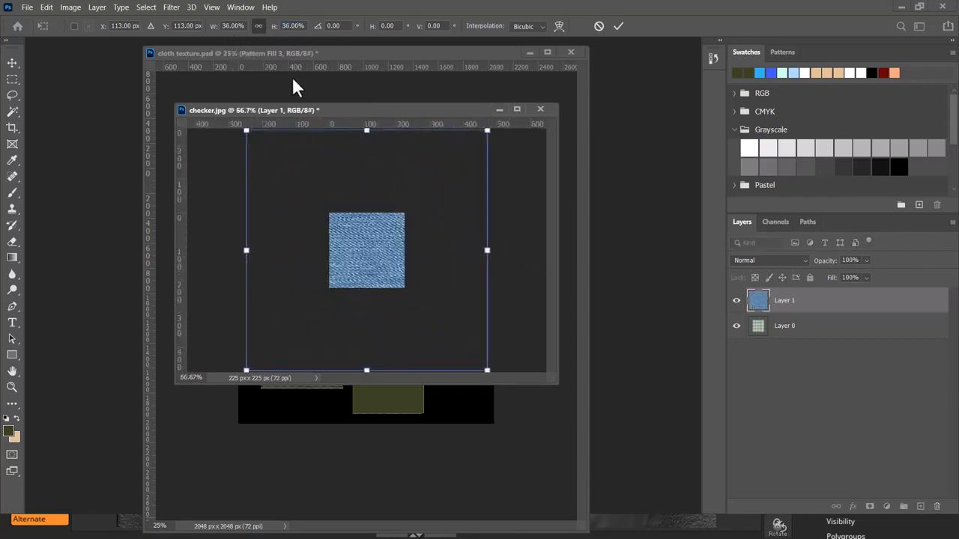
left_click_drag(275, 33, 258, 40)
key("ctrl+plus")
key("ctrl+plus")
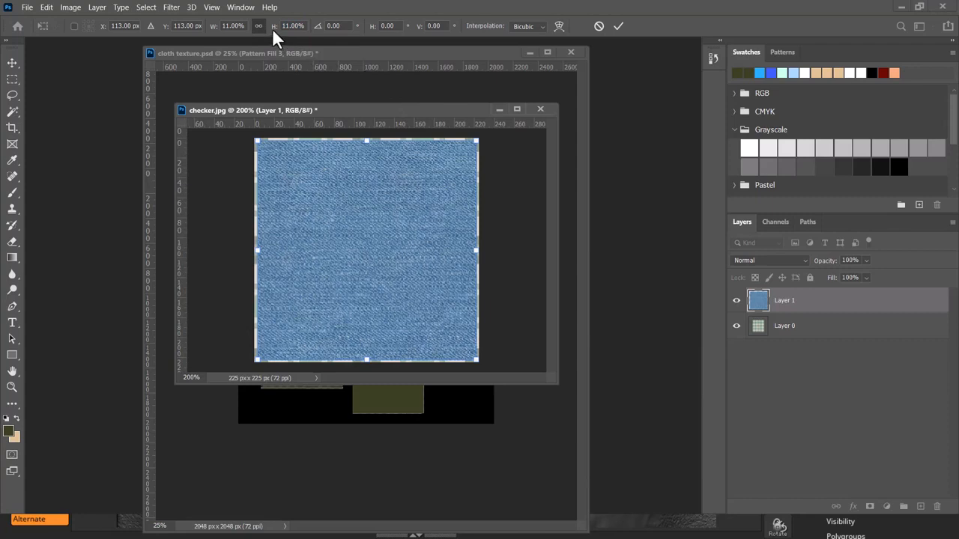
left_click_drag(275, 32, 275, 32)
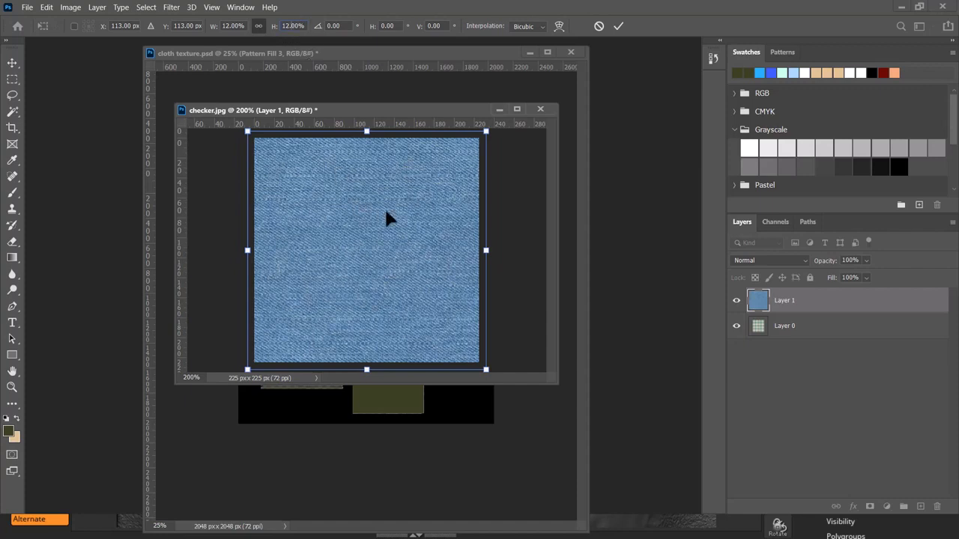
key("Return")
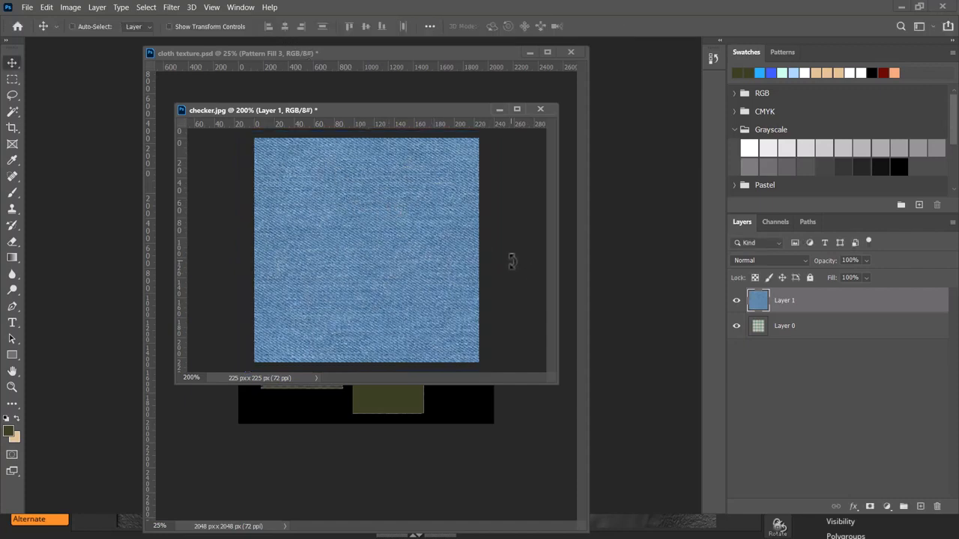
Switch back to jeans.jpg and scale its denim layer to 22% in width and height.
key("alt+Tab")
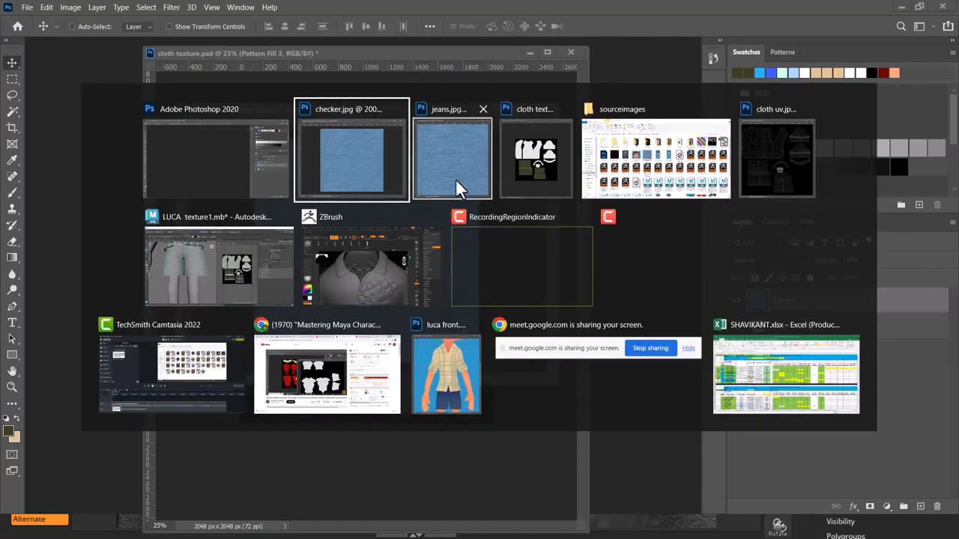
left_click(456, 179)
key("ctrl+t")
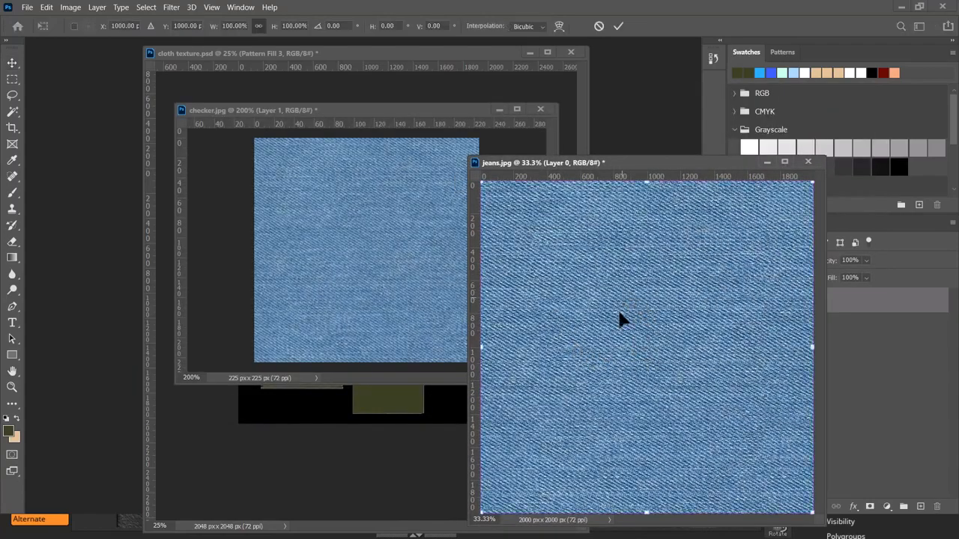
left_click_drag(268, 37, 223, 58)
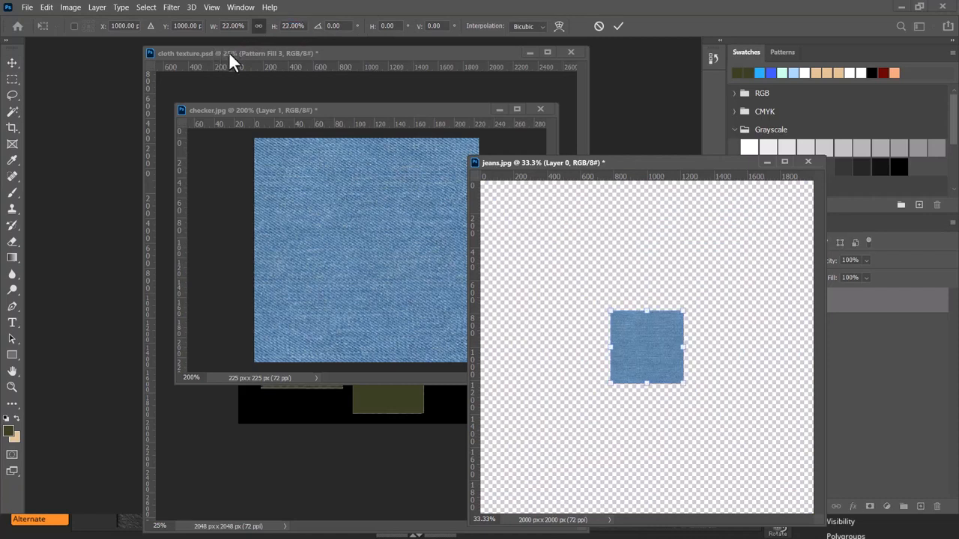
key("Return")
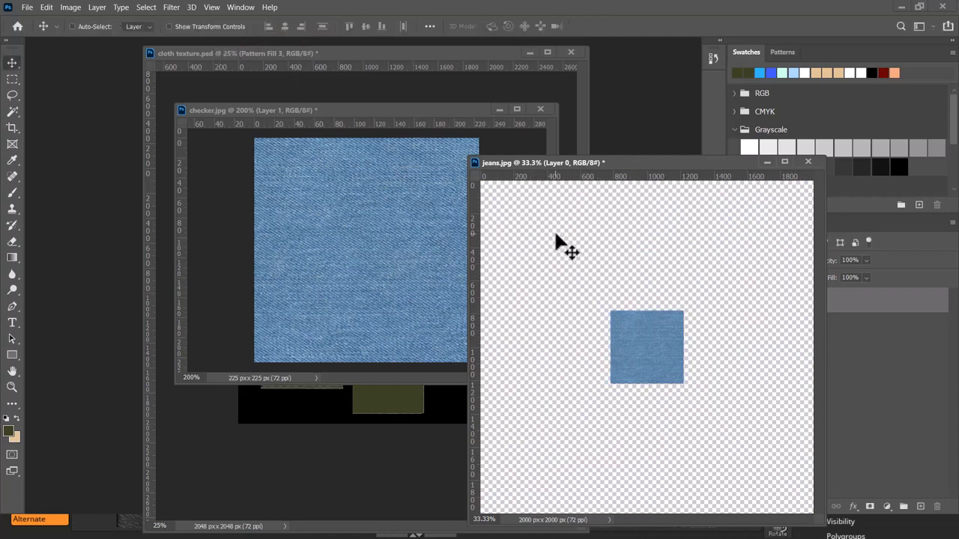
Select the outline of the scaled denim in jeans.jpg, copy it and paste it into a new document.
key("c")
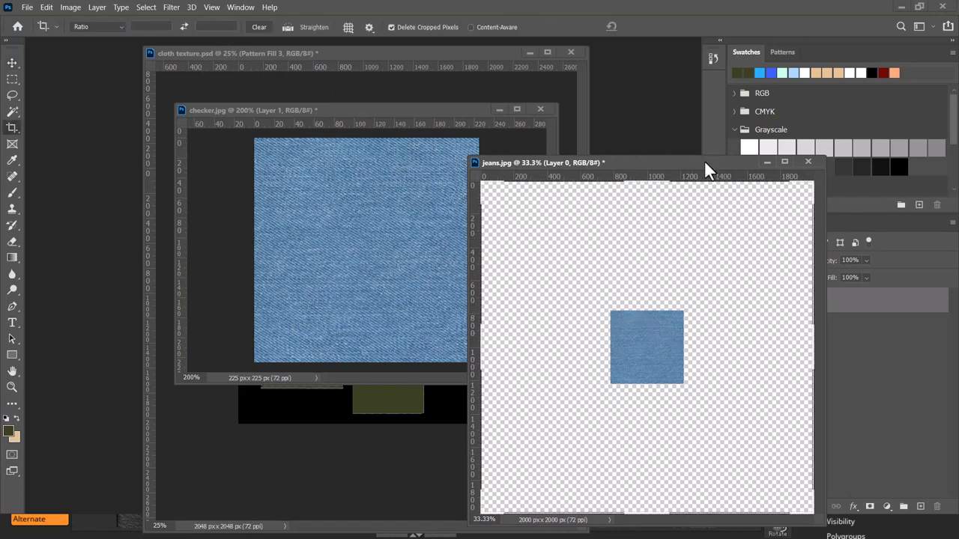
left_click_drag(704, 162, 584, 157)
left_click(759, 303, "ctrl")
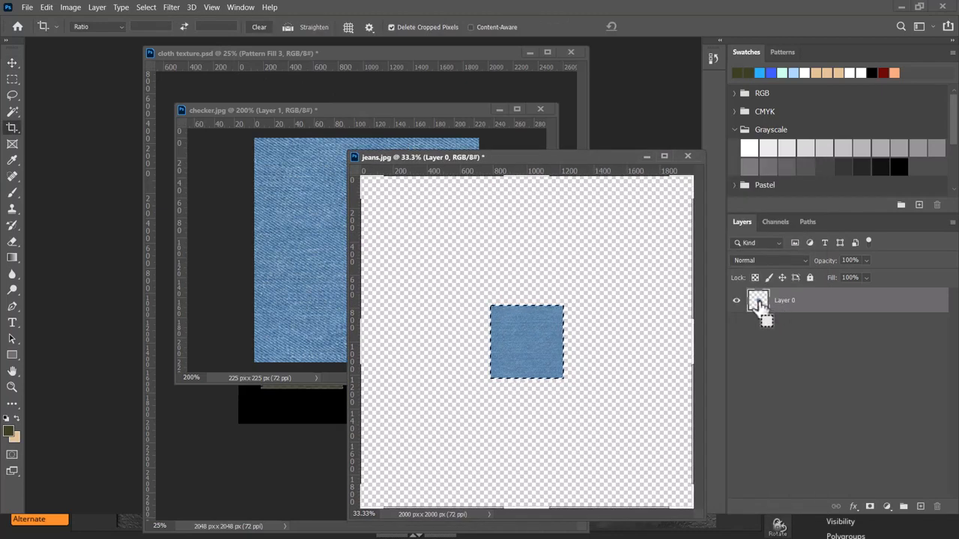
key("ctrl+c")
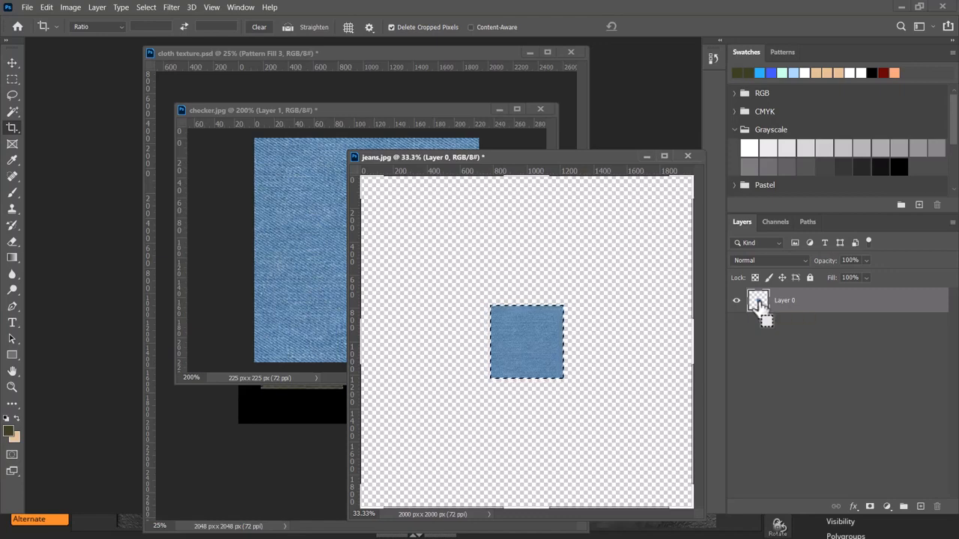
key("ctrl+n")
left_click(697, 443)
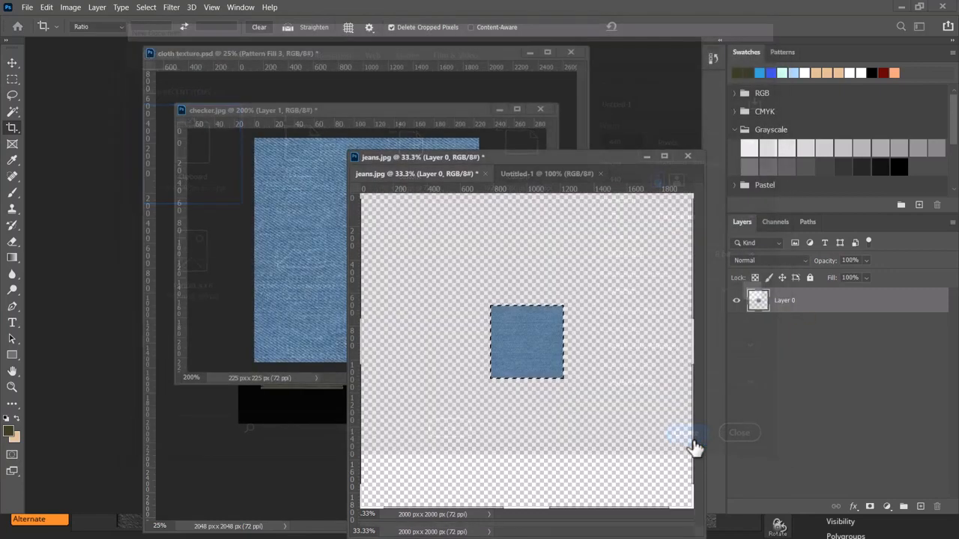
key("ctrl+v")
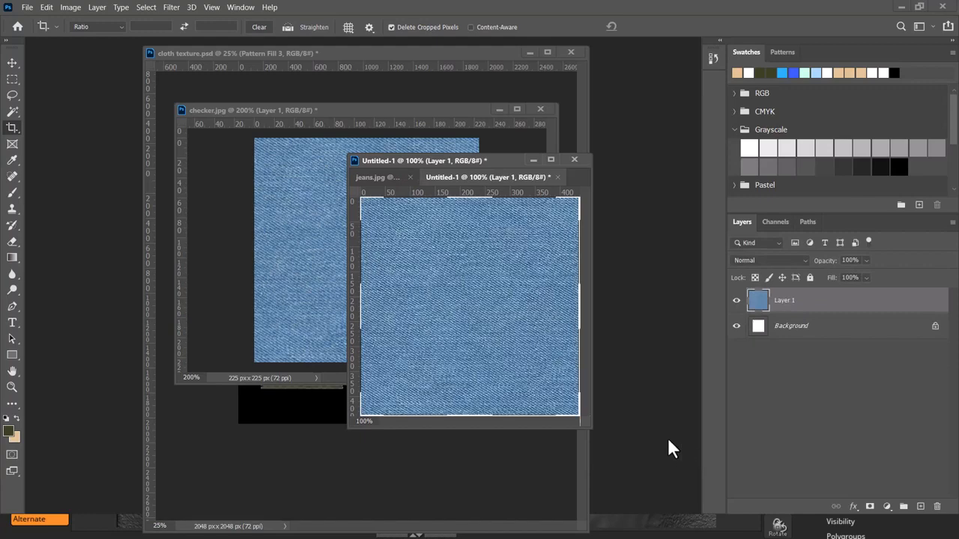
Detach the Untitled-1 document into its own window and arrange it beside checker.jpg for comparison.
left_click_drag(489, 178, 594, 228)
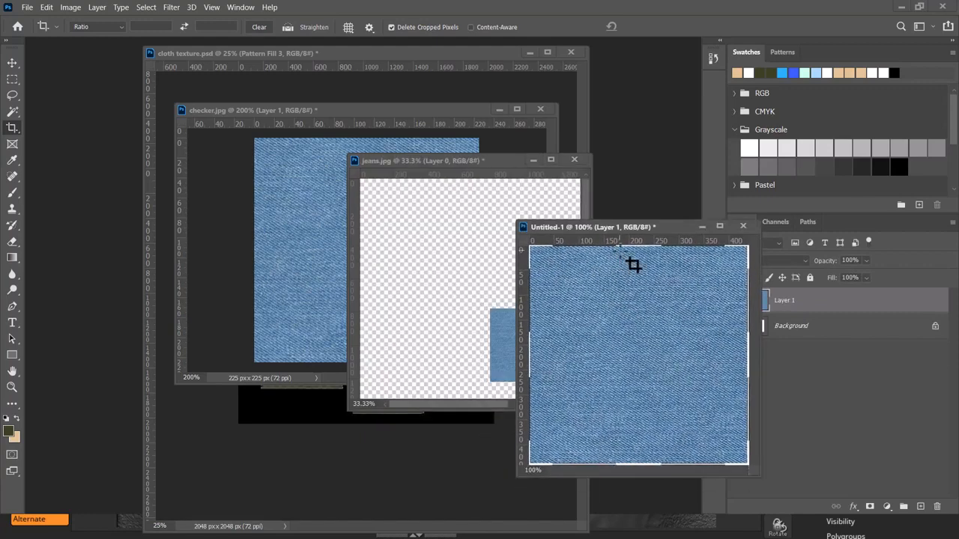
left_click_drag(454, 110, 357, 297)
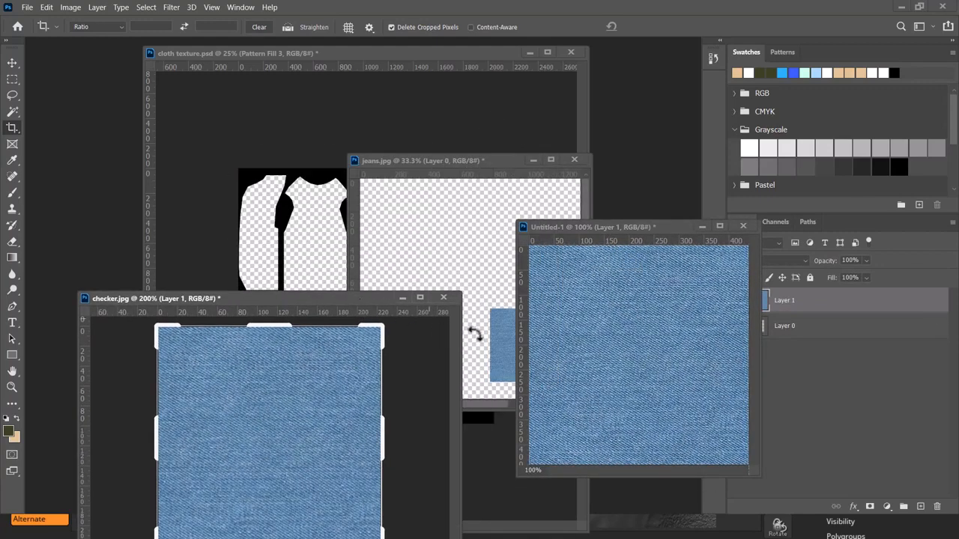
left_click_drag(680, 226, 649, 218)
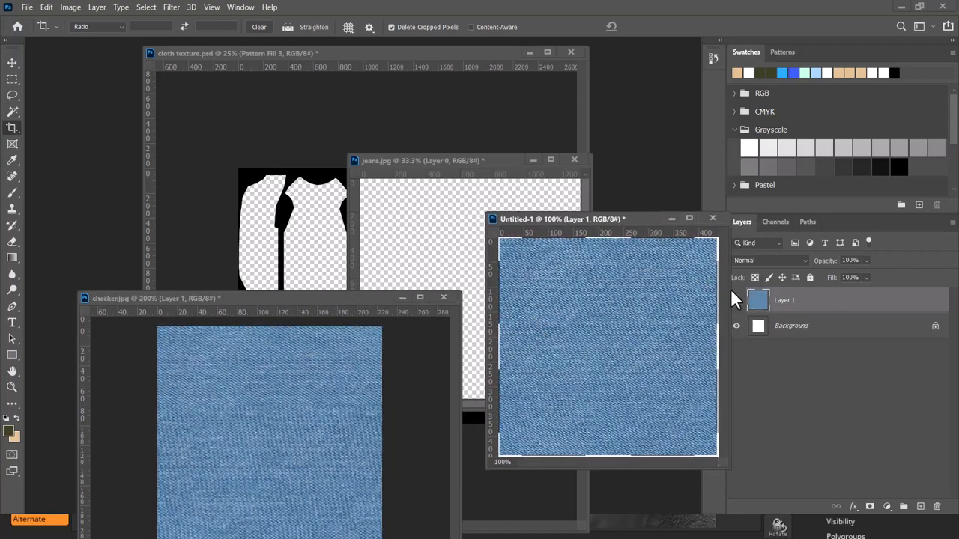
Try to define the selected denim in Untitled-1 as a pattern, and minimize the checker.jpg document.
left_click_drag(758, 300, 758, 318)
key("ctrl+minus")
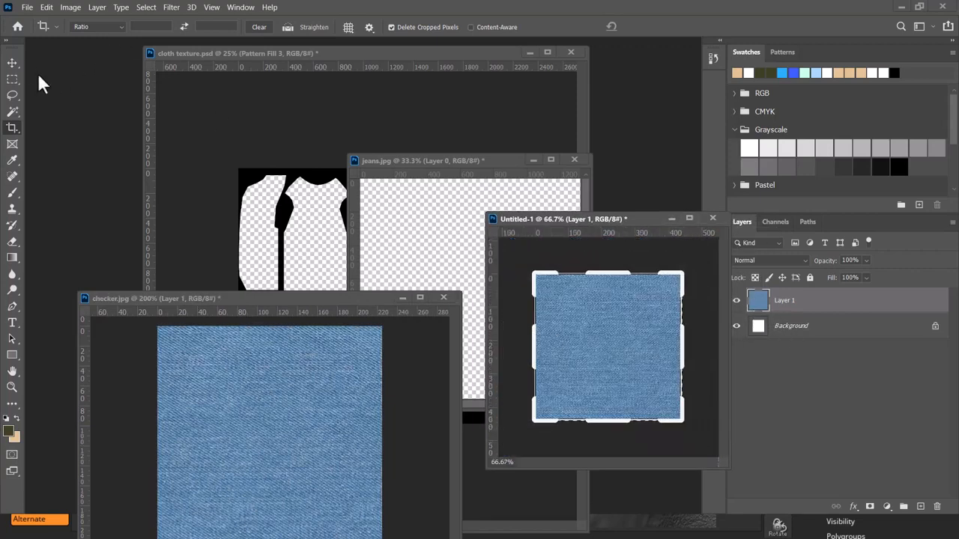
left_click(13, 63)
left_click(48, 8)
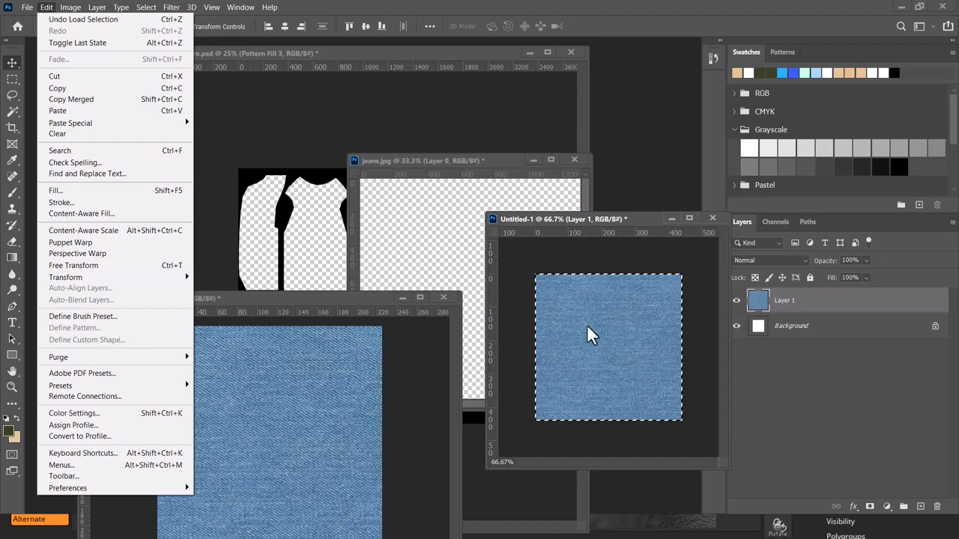
left_click(804, 307)
left_click(47, 7)
left_click(849, 347)
left_click(405, 298)
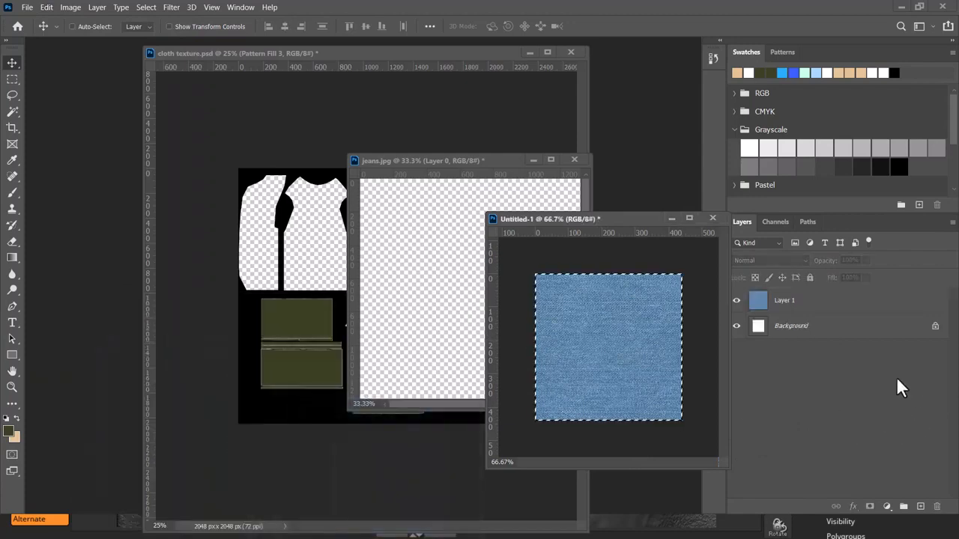
Convert the Background of Untitled-1 to a regular layer, clear its white fill and delete the layer.
double_click(863, 332)
key("Return")
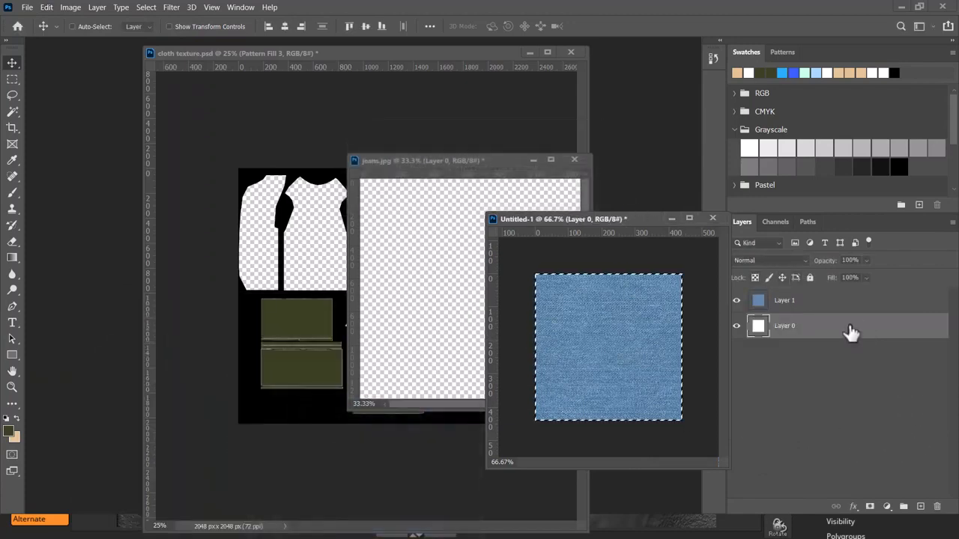
key("Delete")
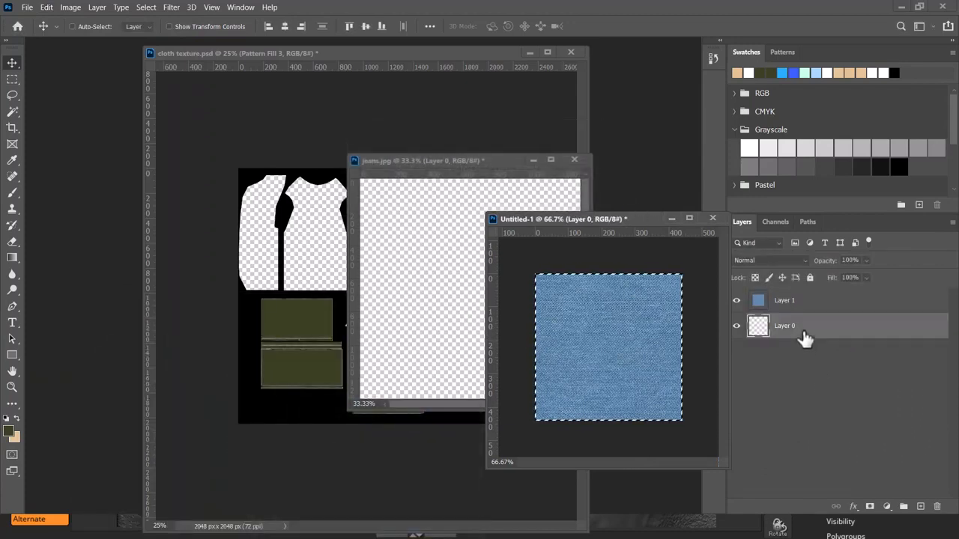
left_click_drag(877, 331, 937, 506)
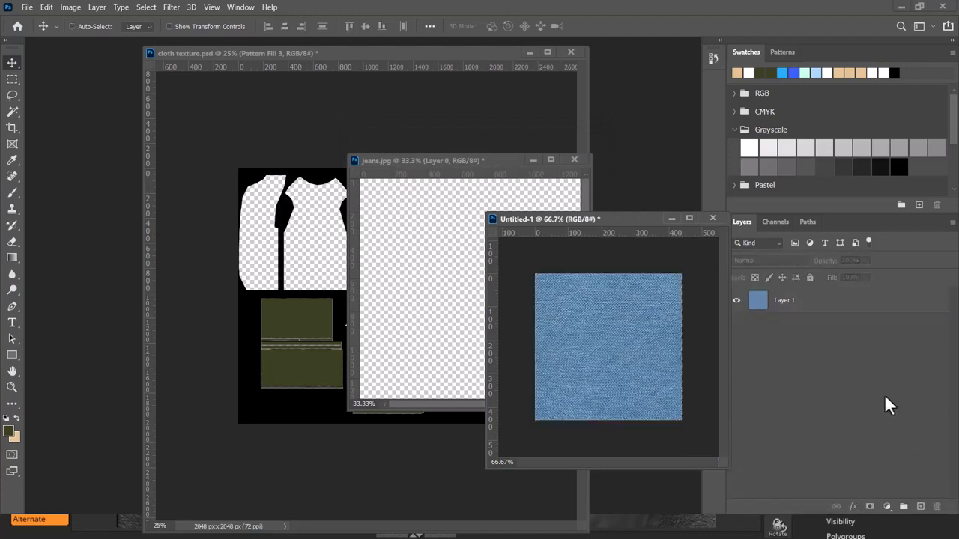
left_click(761, 303, "ctrl")
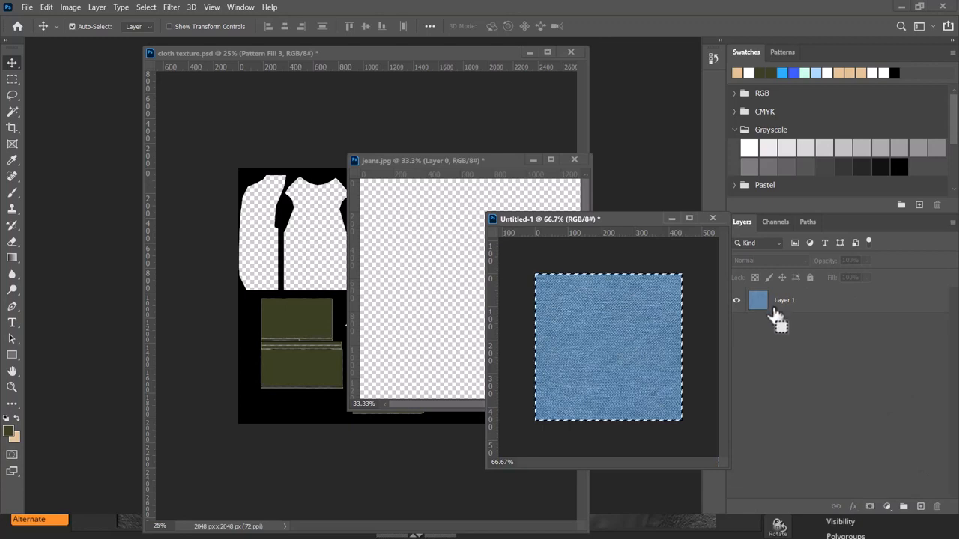
left_click(46, 9)
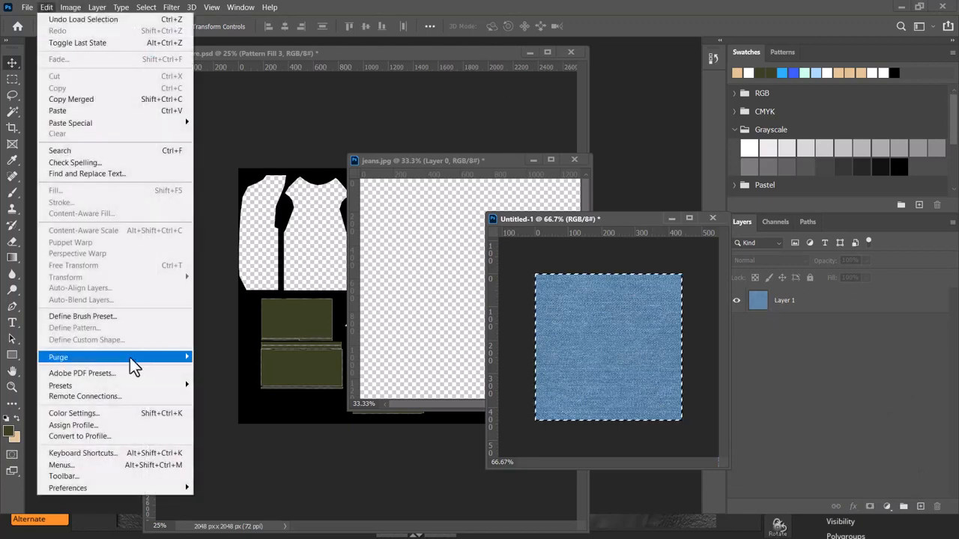
left_click(106, 316)
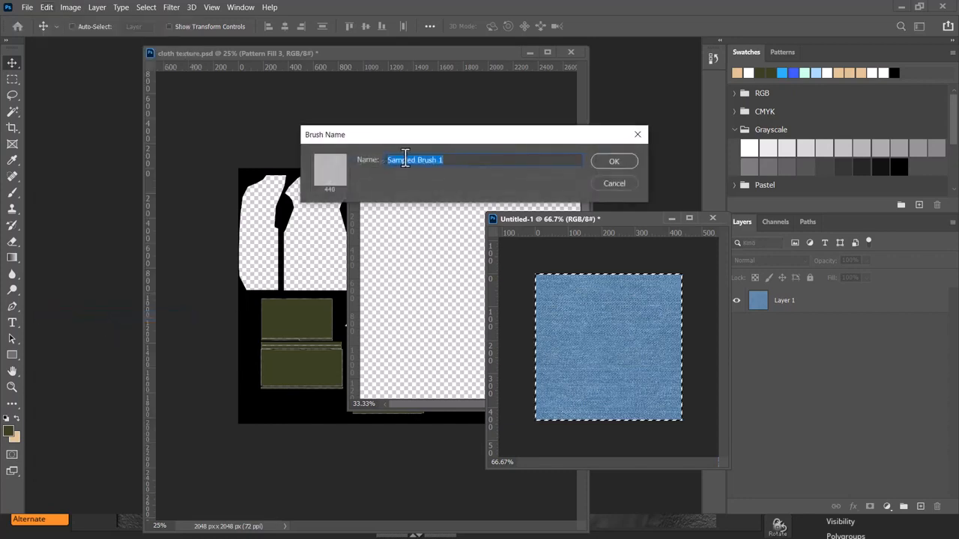
left_click(628, 183)
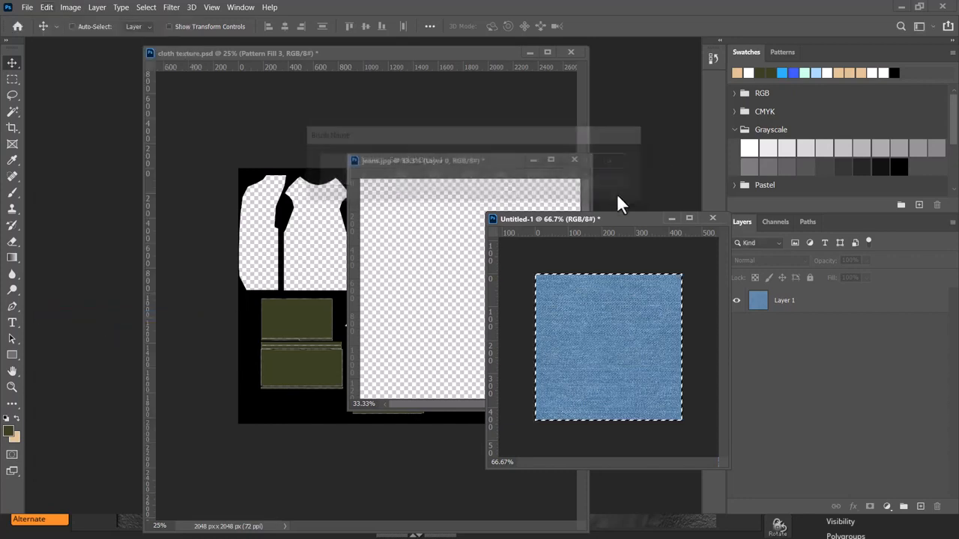
Minimize the Untitled-1 and jeans.jpg documents to return to cloth texture.psd.
left_click_drag(599, 219, 202, 193)
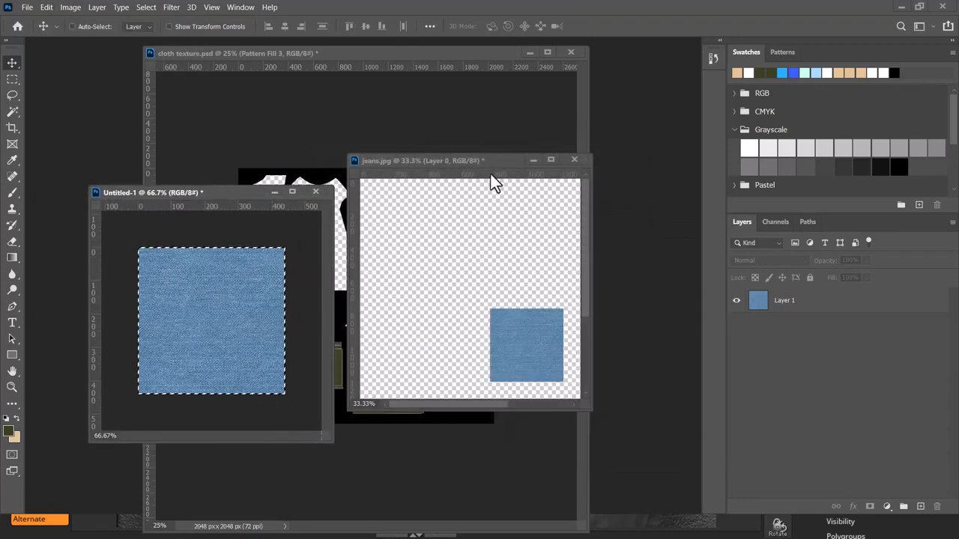
left_click(482, 159)
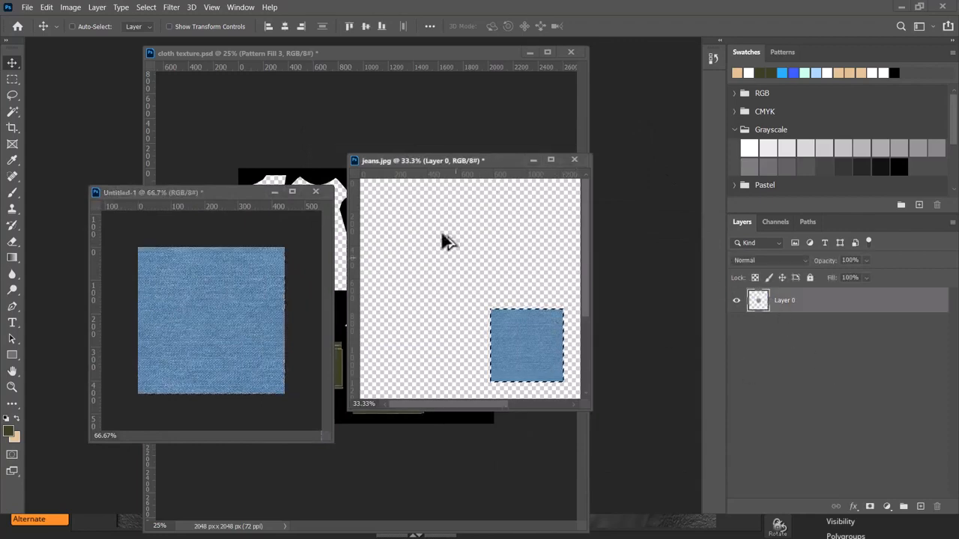
key("alt+Tab")
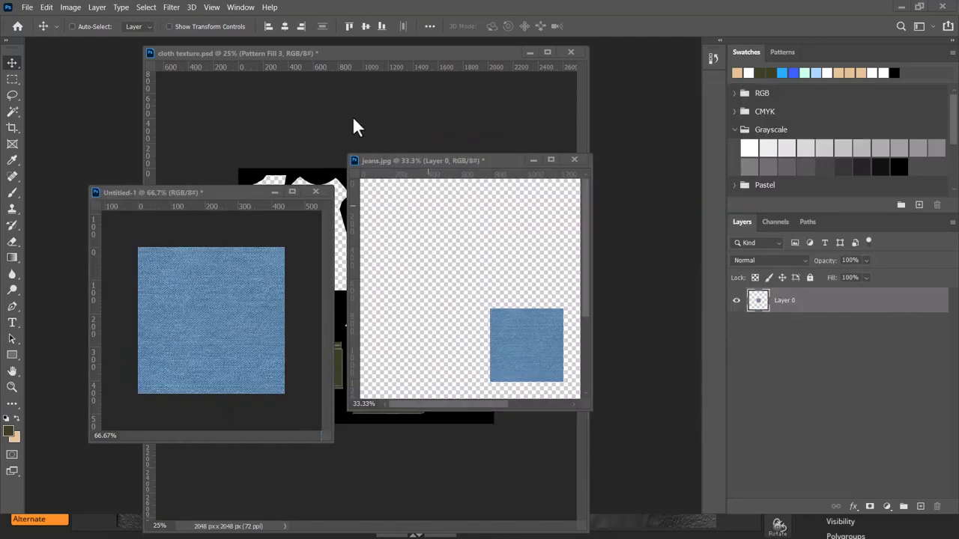
left_click_drag(231, 192, 569, 225)
left_click(611, 226)
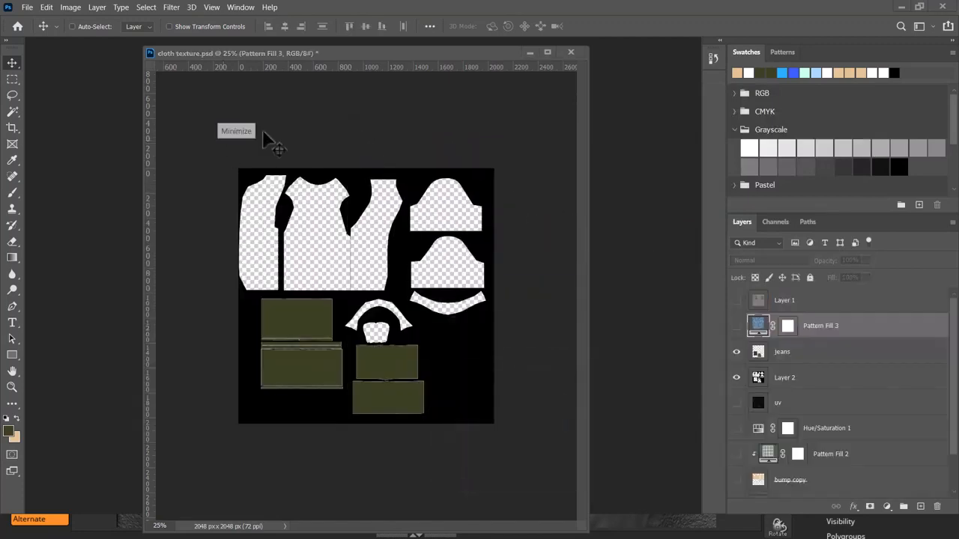
Show the Pattern Fill 3 denim layer and set its pattern scale to 10%.
left_click(737, 326)
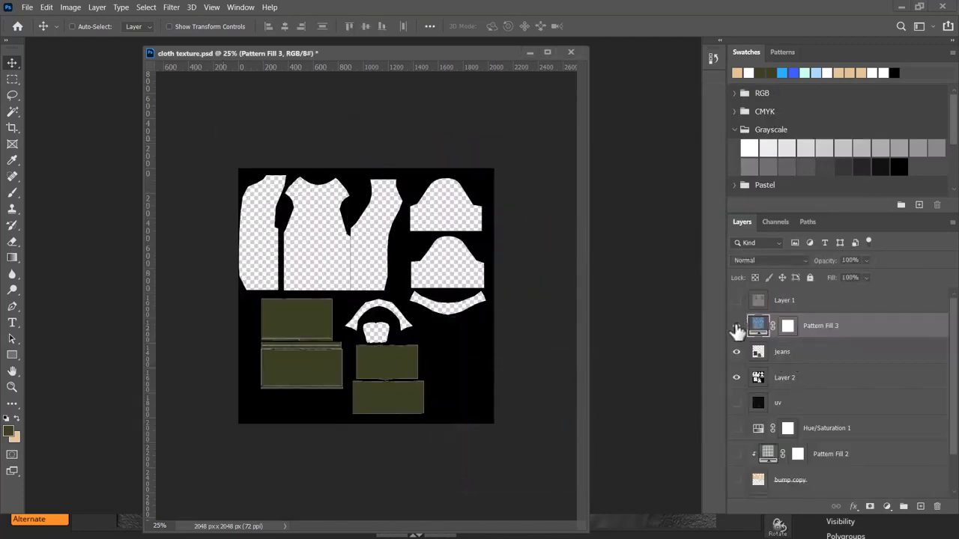
double_click(758, 328)
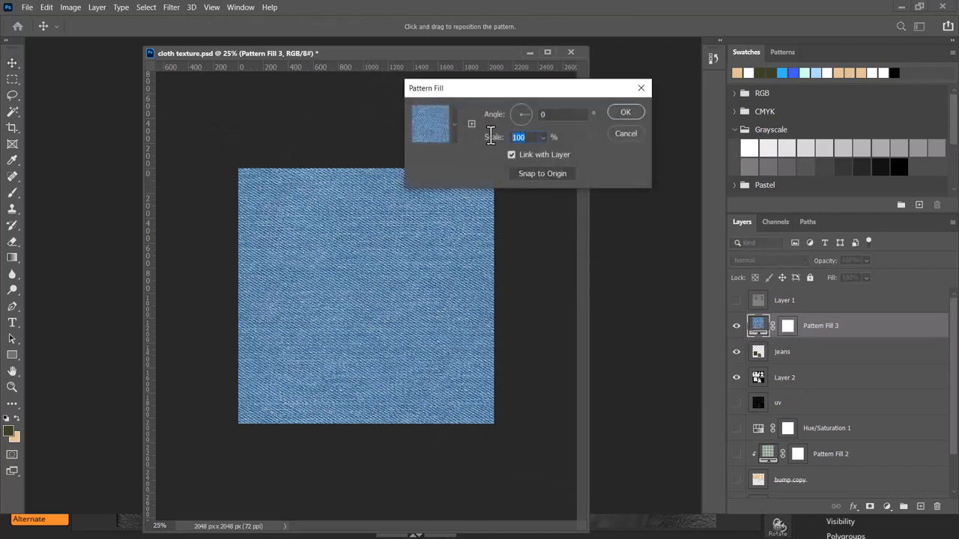
type("10")
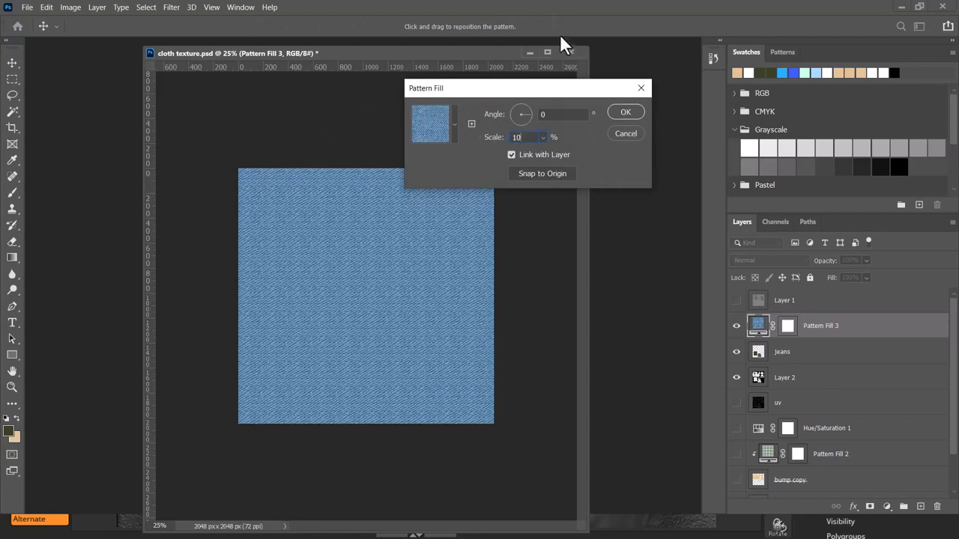
left_click(626, 112)
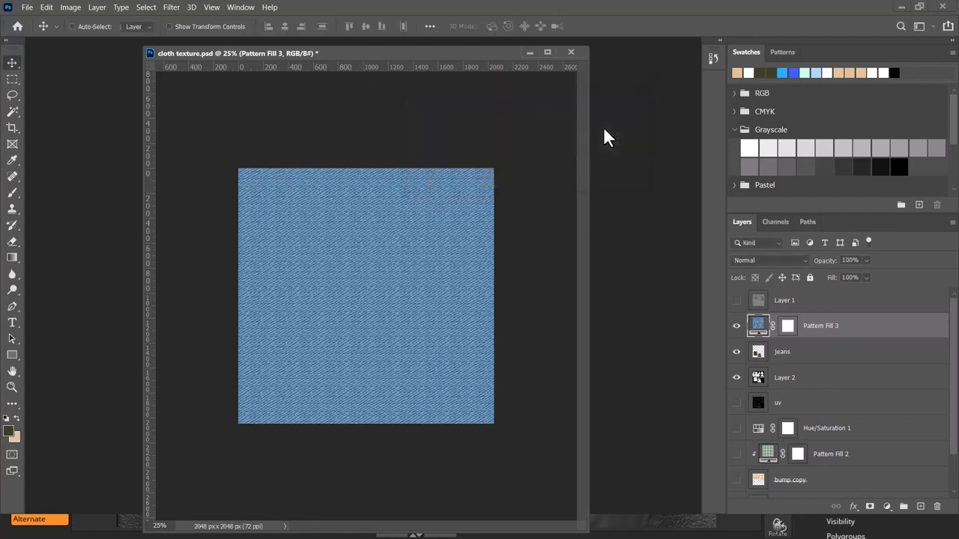
Clip Pattern Fill 3 to the jeans layer so the denim covers only the shorts shells, and inspect the weave up close.
right_click(875, 336)
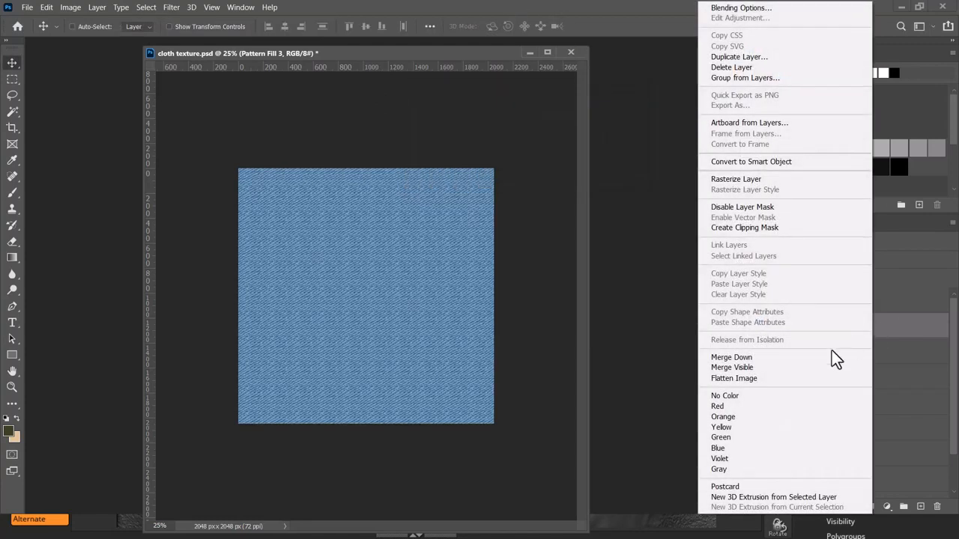
left_click(771, 228)
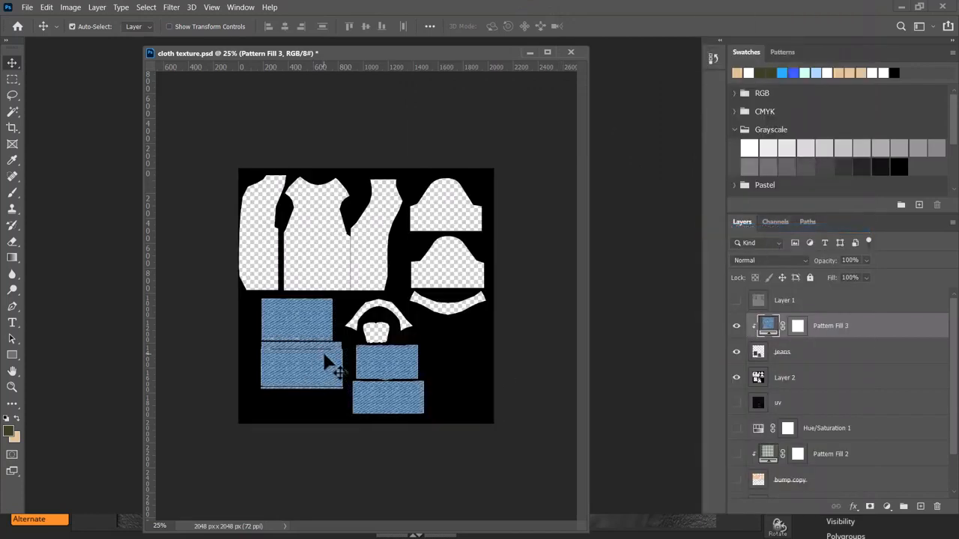
scroll(322, 363, "up", 3, "alt")
key("ctrl+plus")
key("ctrl+plus")
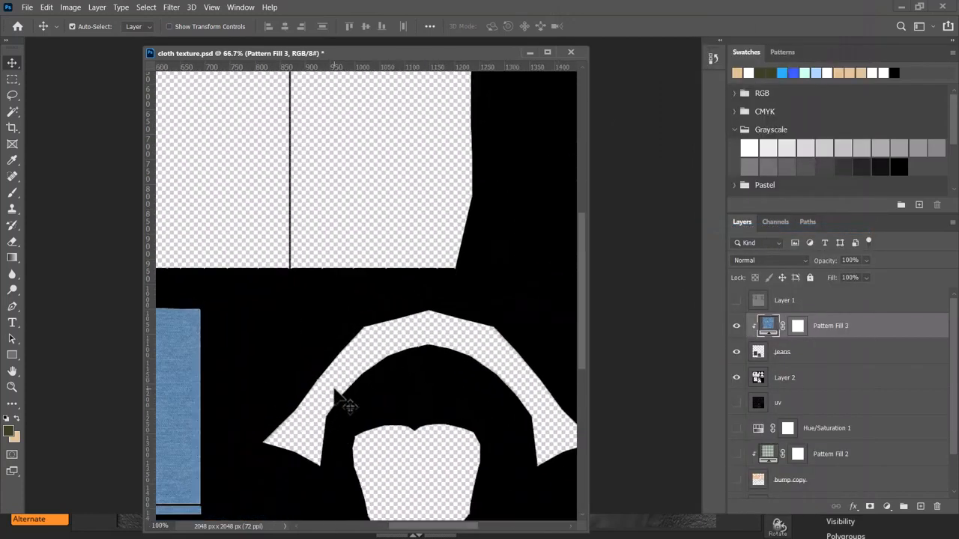
left_click_drag(263, 377, 496, 243)
left_click_drag(416, 307, 534, 271)
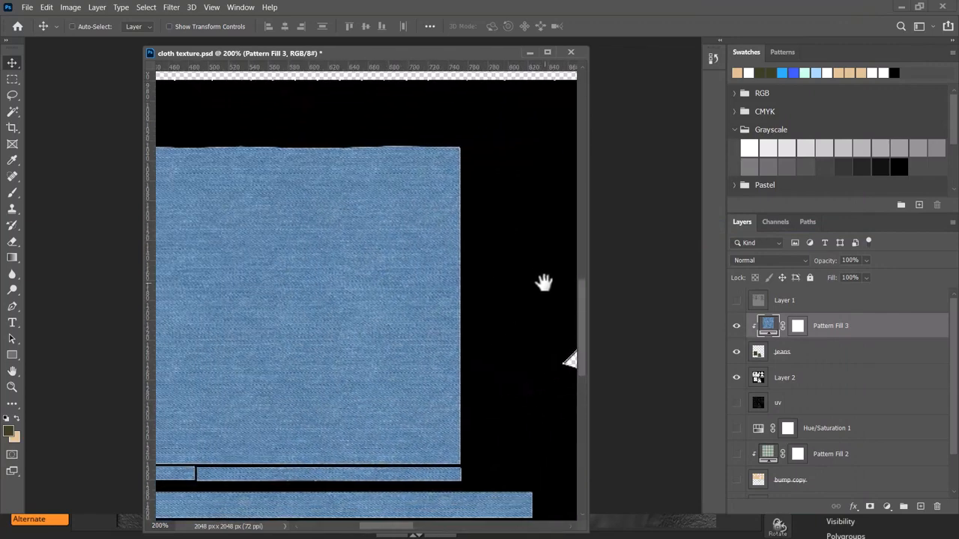
key("ctrl+minus")
key("ctrl+minus")
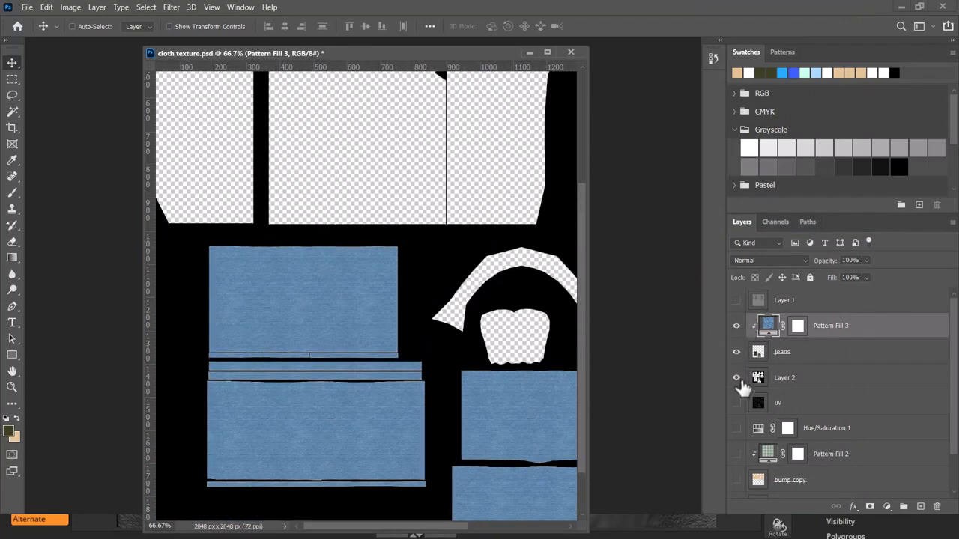
Hide the black Layer 2 and show the plaid Pattern Fill 2 with its bump copy layer for the shirt shells.
left_click(736, 378)
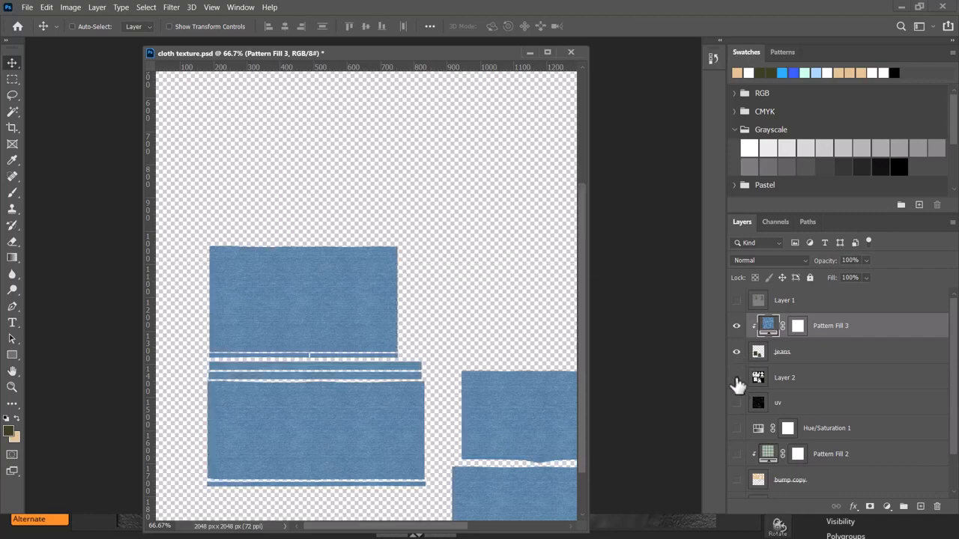
left_click(736, 455)
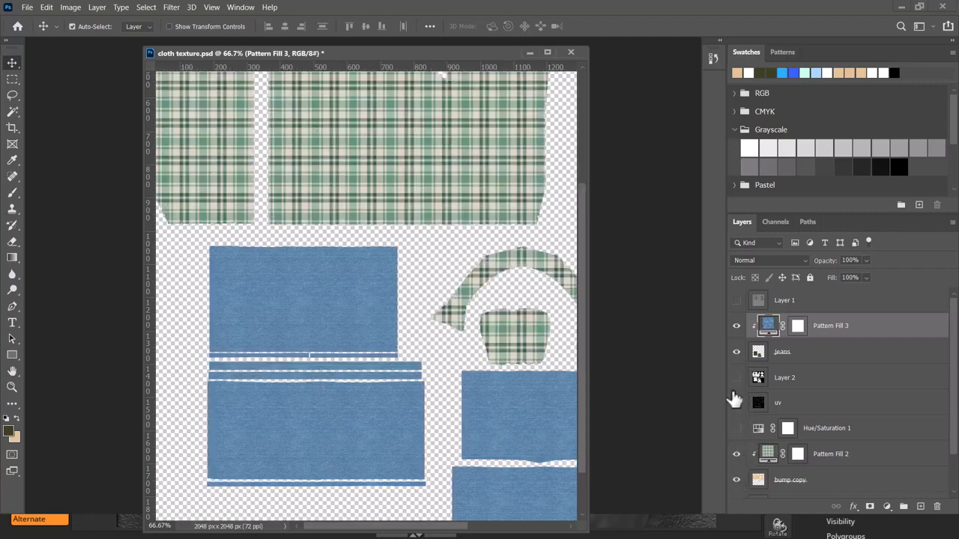
key("ctrl+minus")
key("ctrl+minus")
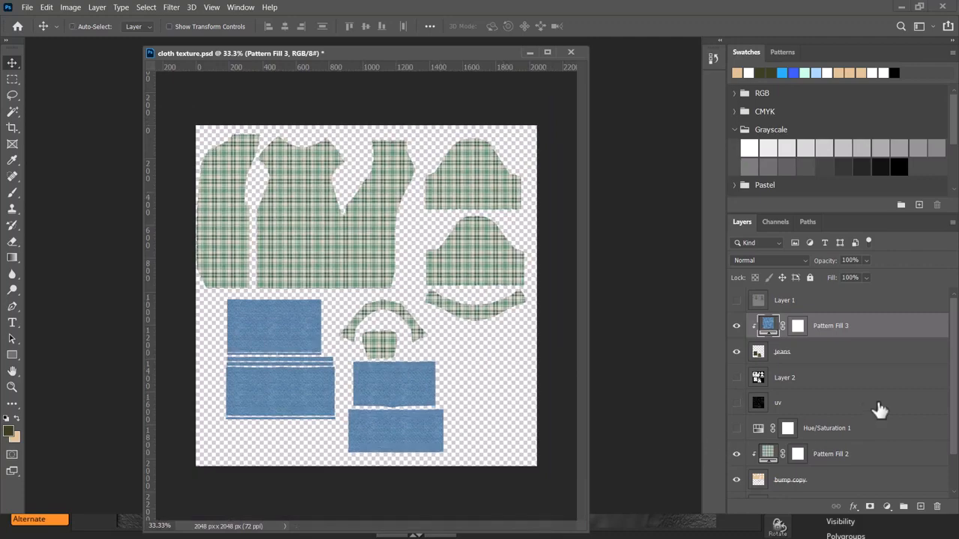
scroll(876, 409, "down", 2)
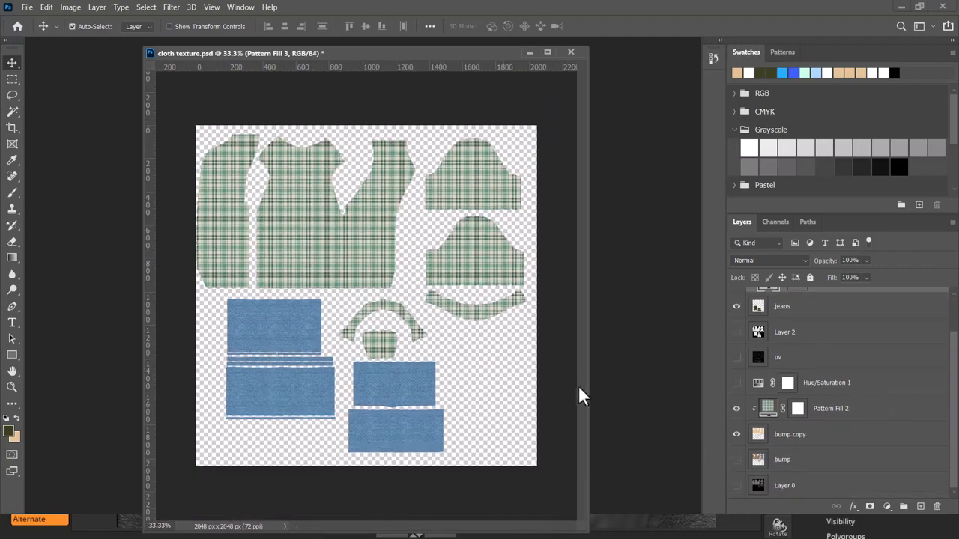
Start saving a copy of the texture in the sourceimages folder with JPEG as the file type.
key("ctrl+shift+s")
left_click(514, 356)
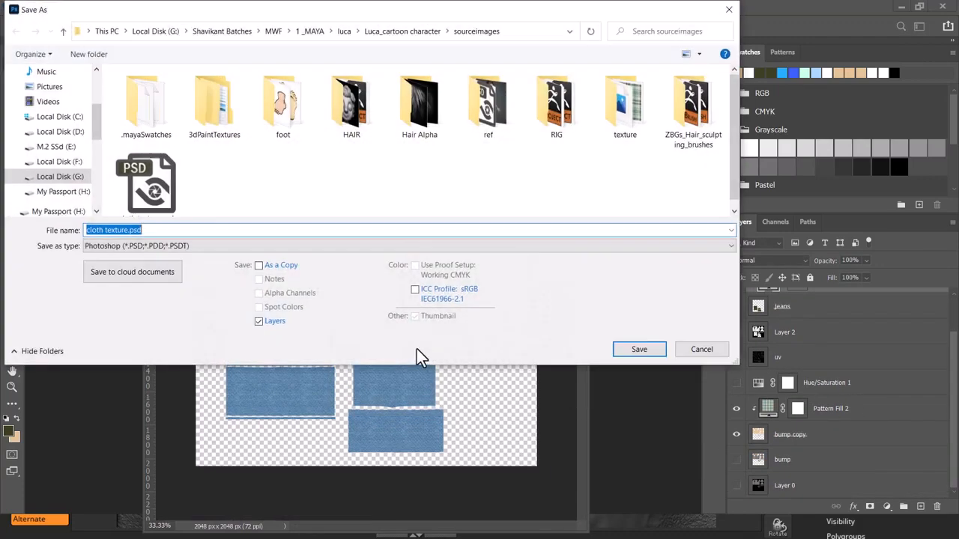
left_click(266, 248)
key("j")
key("Return")
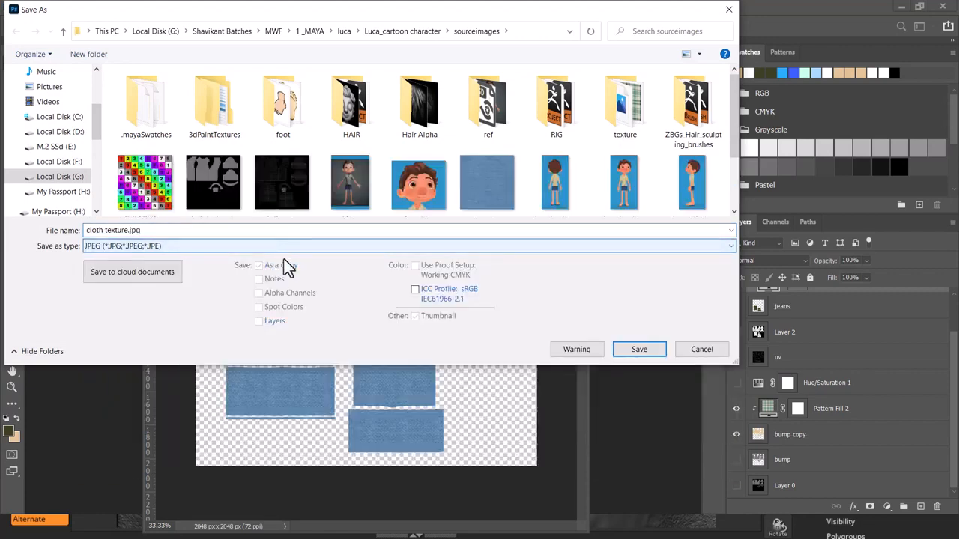
left_click(267, 230)
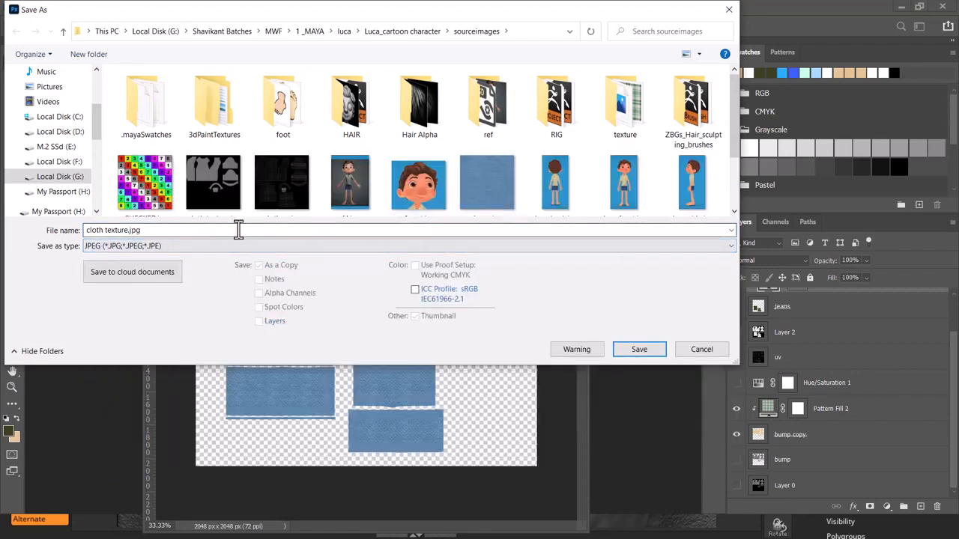
left_click(649, 353)
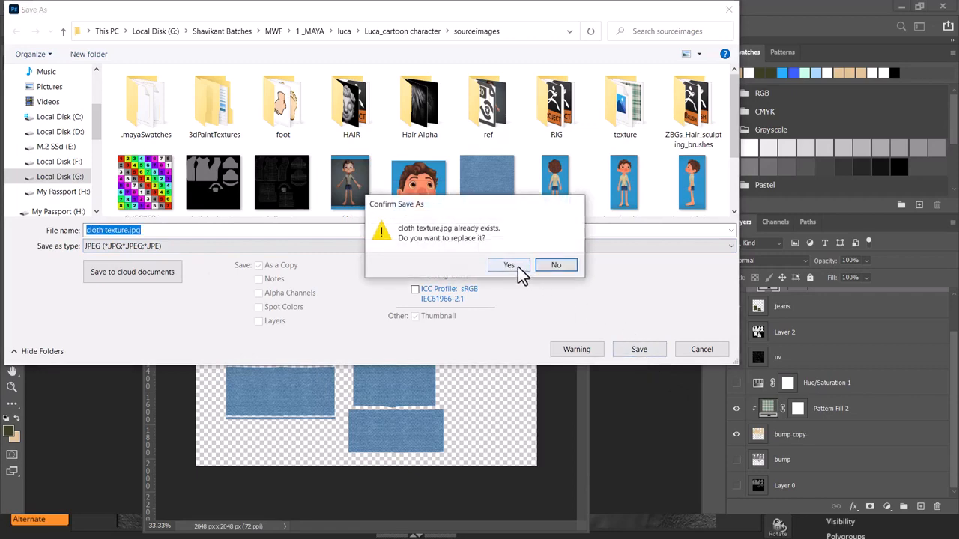
left_click(556, 265)
scroll(390, 187, "down", 2)
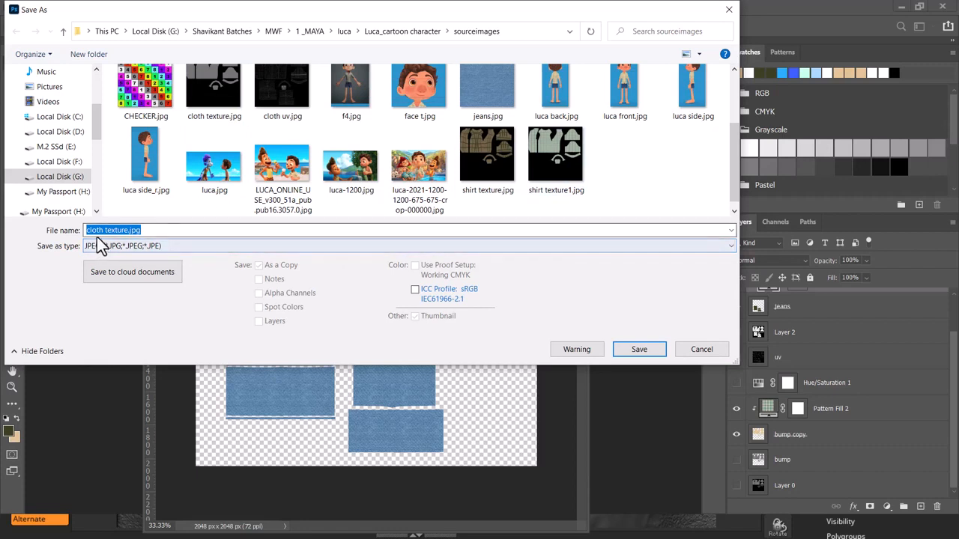
key("Return")
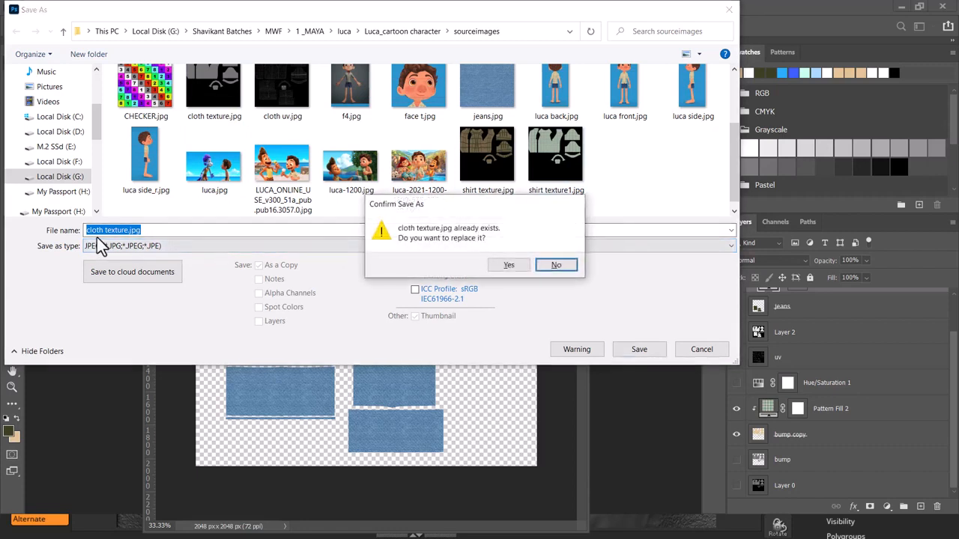
left_click(557, 267)
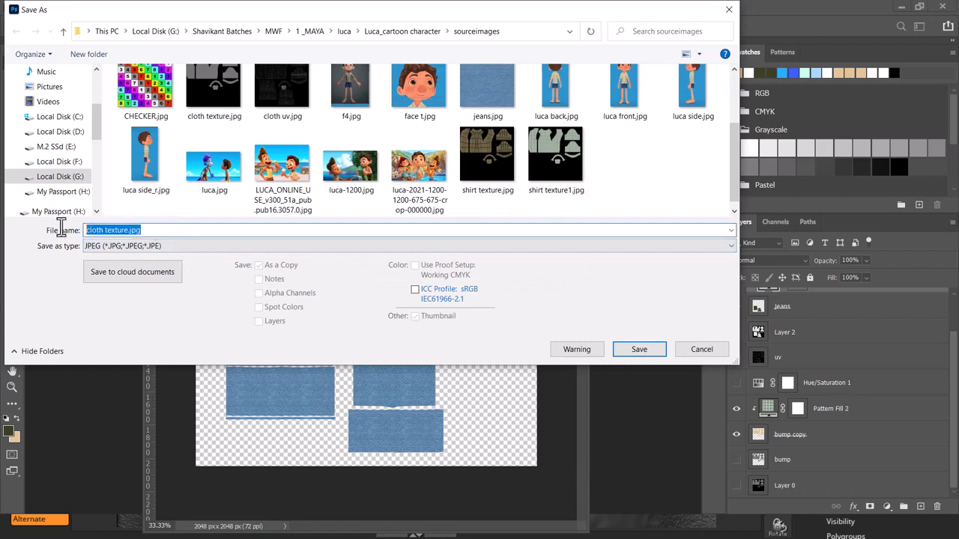
Save the JPEG copy under the name "shirt and paint" with quality 12 (Maximum) and Baseline ("Standard") format.
type("shirt and paint")
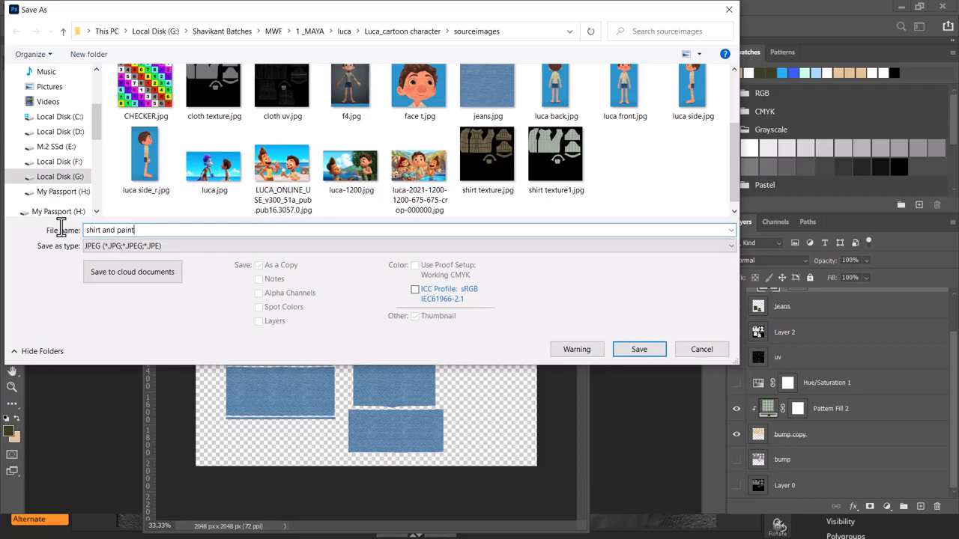
key("Return")
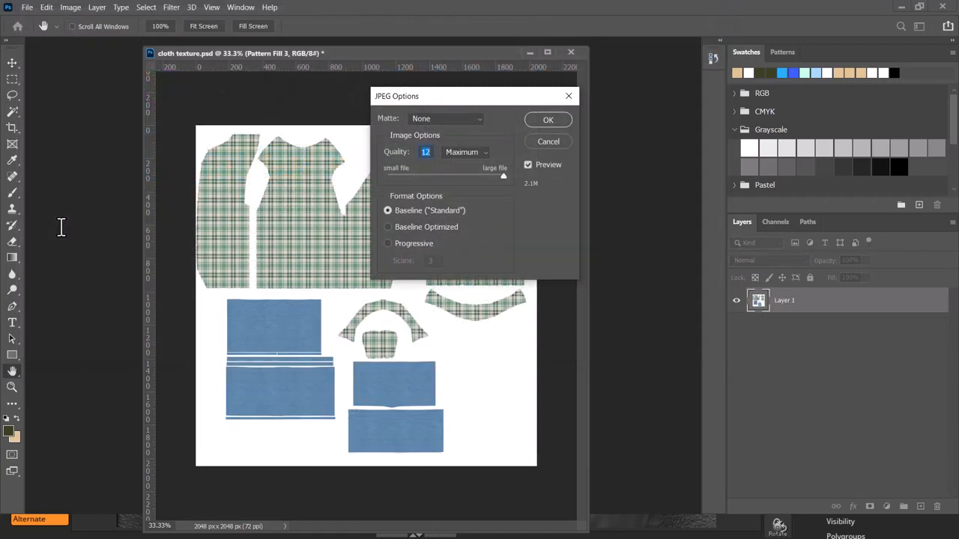
key("Return")
Switch to Maya and open the material attributes of the plaid shirt mesh.
key("alt+Tab")
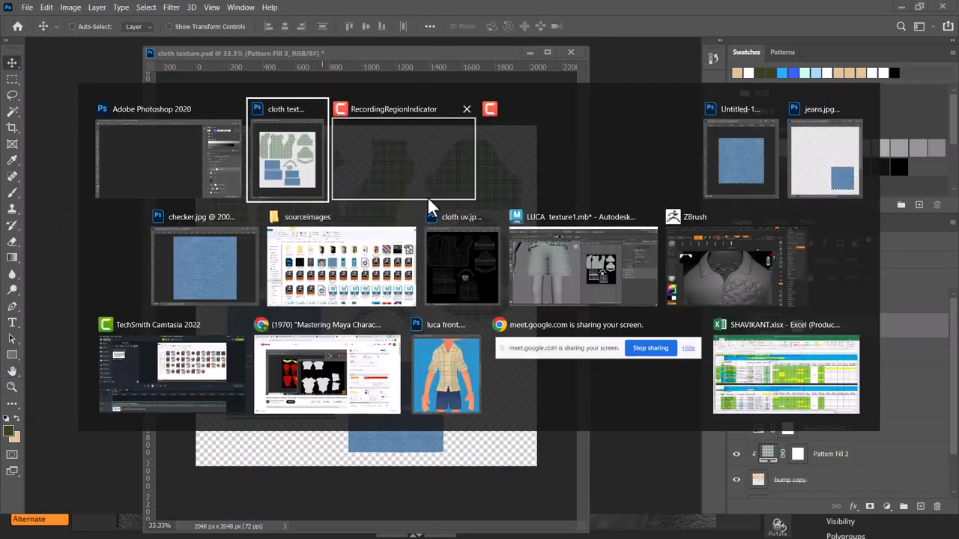
left_click(601, 249)
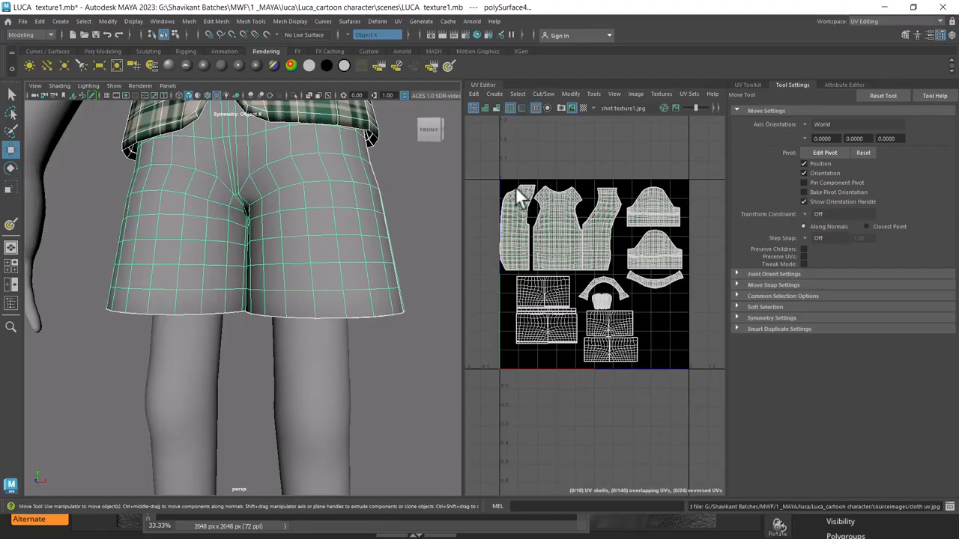
scroll(298, 227, "down", 2)
scroll(302, 212, "up", 2)
right_click_drag(303, 211, 313, 440)
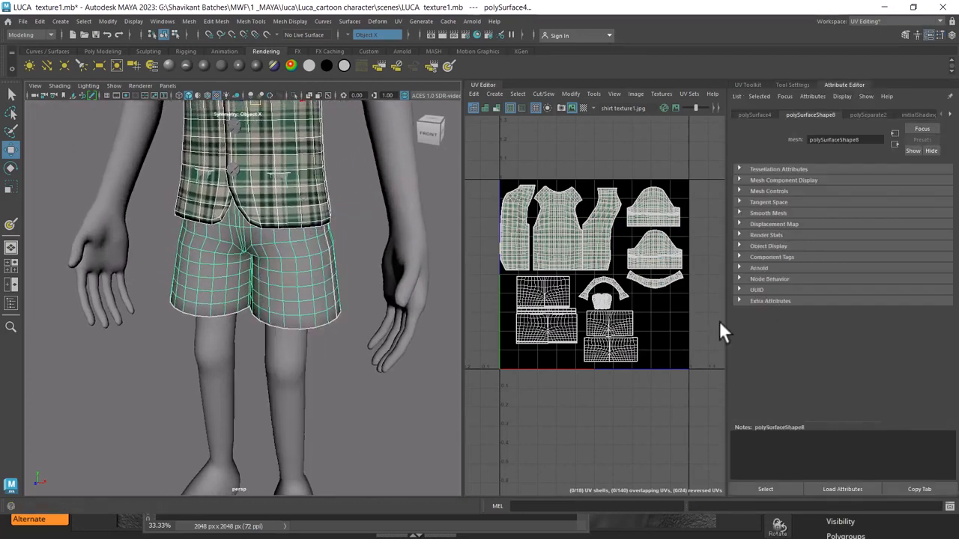
right_click_drag(319, 232, 330, 462)
left_click(365, 374)
left_click(300, 205)
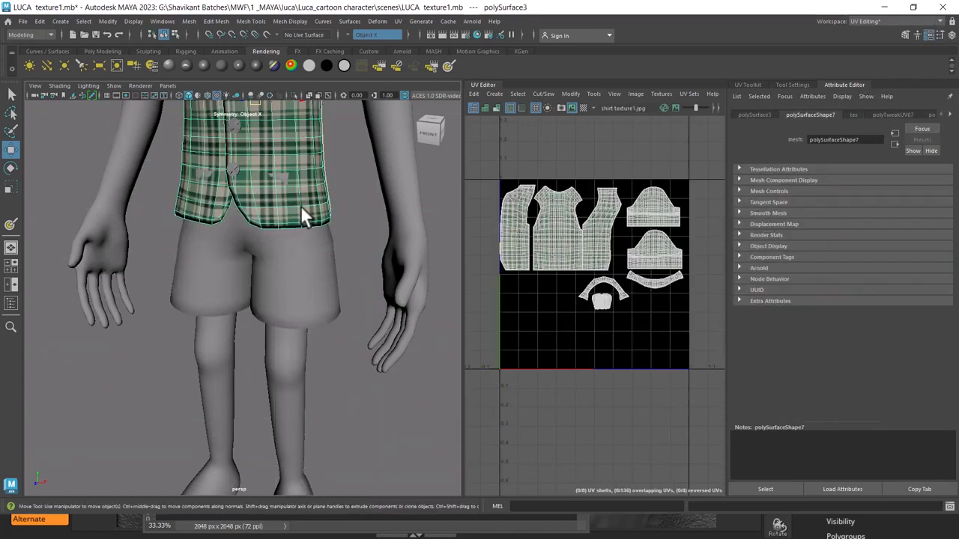
right_click_drag(300, 205, 305, 448)
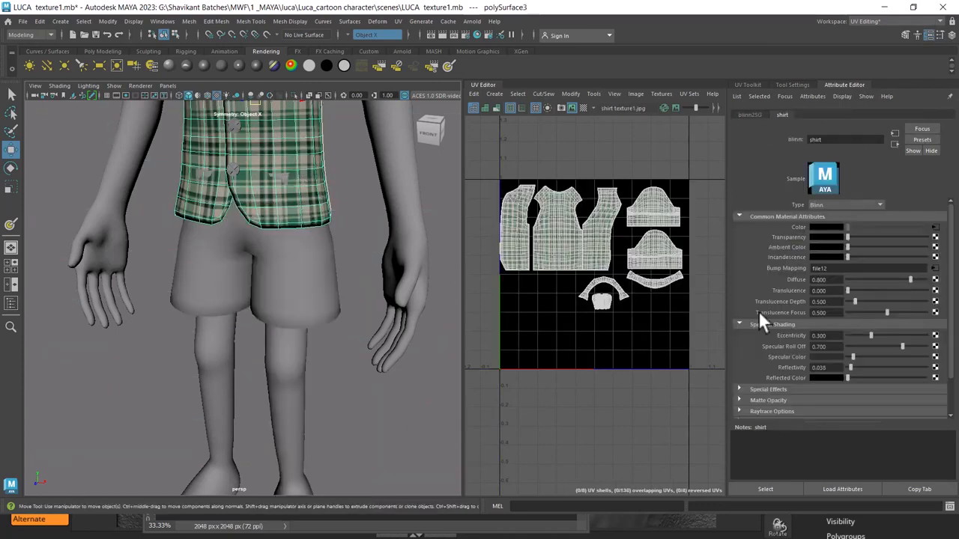
Replace the image in the shirt material's color file texture with shirt and paint.jpg from sourceimages.
left_click(935, 227)
left_click(937, 251)
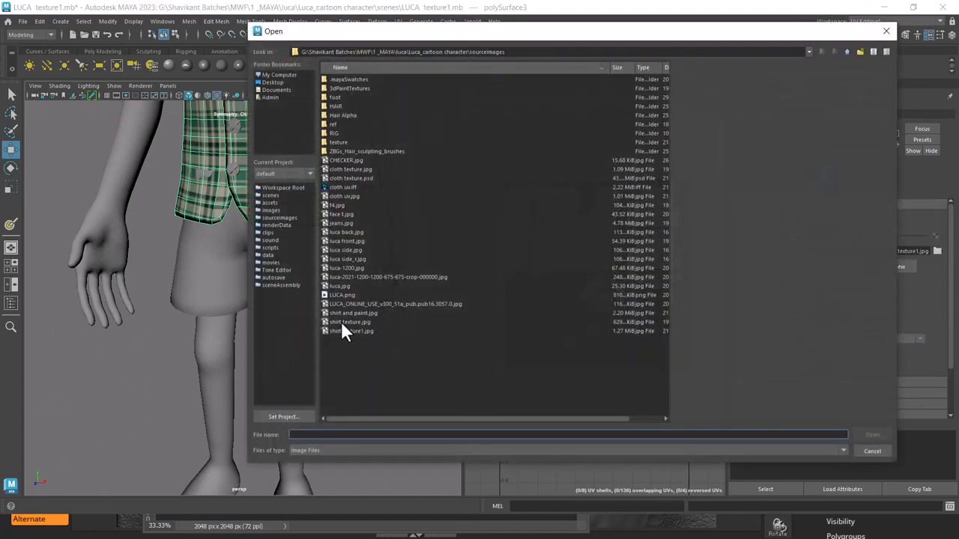
double_click(340, 313)
Assign the existing shirt material to the shorts mesh.
right_click_drag(328, 327, 324, 283, "alt")
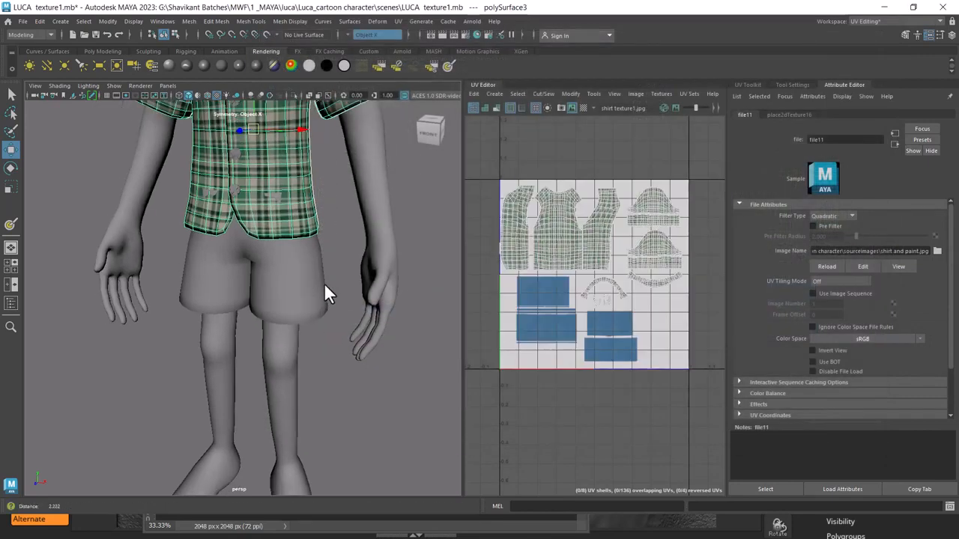
left_click(295, 275)
right_click(282, 265)
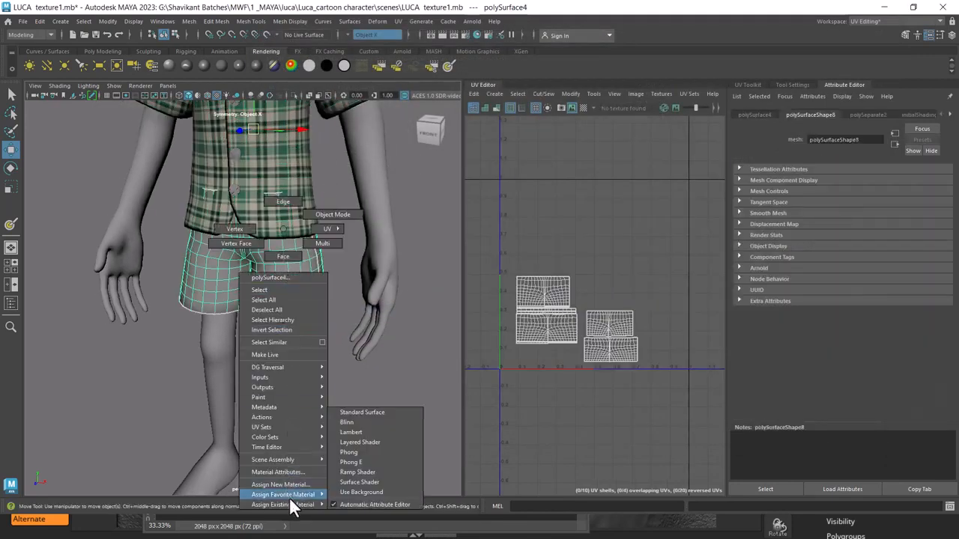
mouse_move(288, 504)
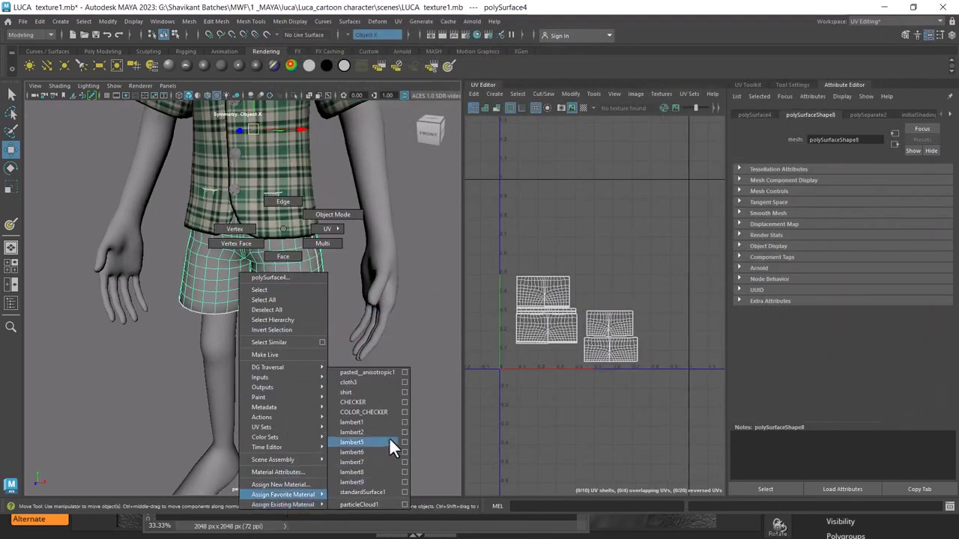
left_click(360, 393)
Open the shorts' material attributes and rename the shared Blinn material as shirt_paint.
right_click(298, 278)
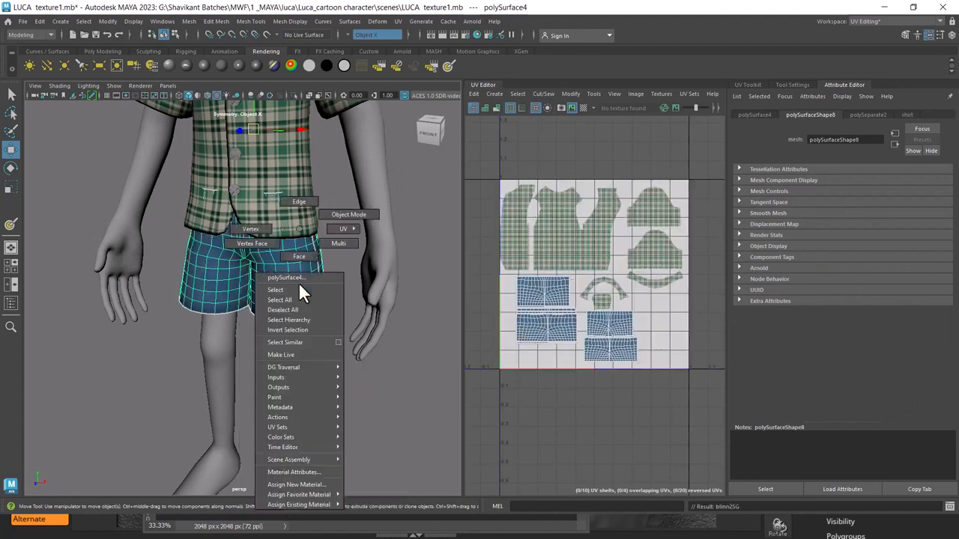
left_click(317, 473)
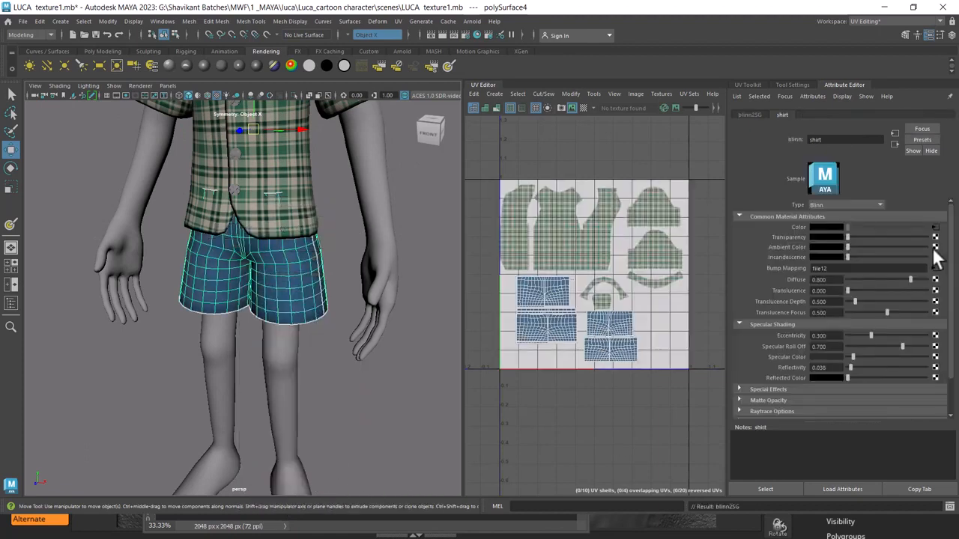
left_click(838, 142)
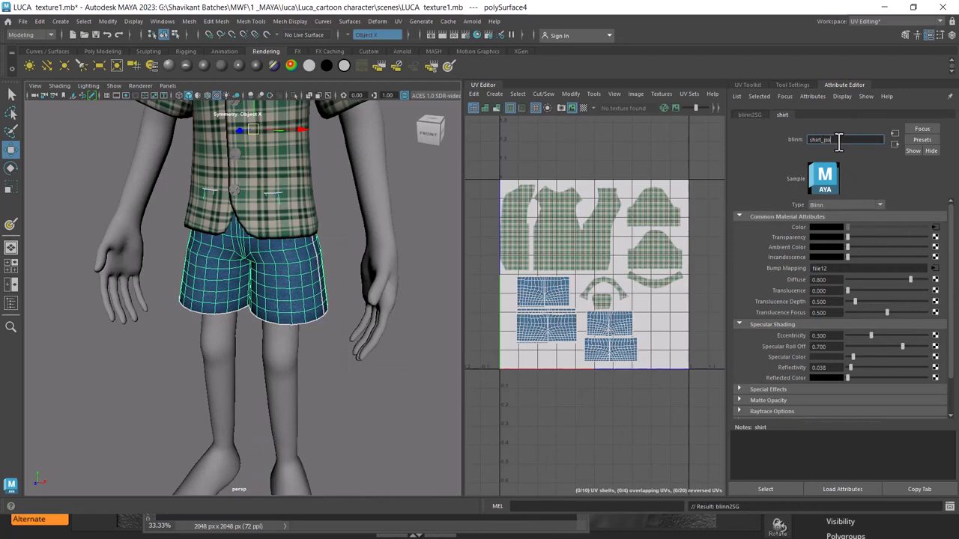
key("Return")
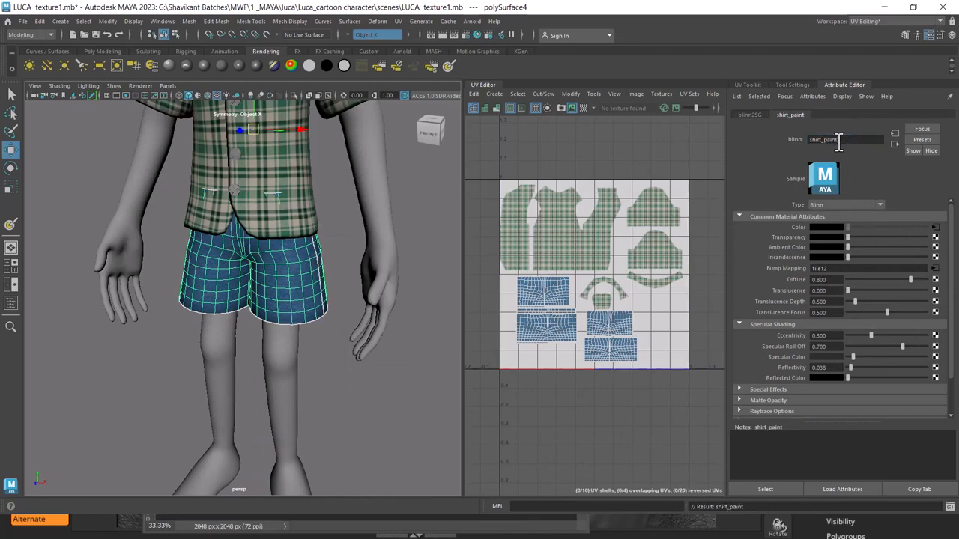
Examine the denim texture and side seams on the shorts from the front and the side.
left_click(370, 370)
scroll(390, 365, "down", 5)
middle_click_drag(322, 253, 333, 309, "alt")
scroll(344, 322, "up", 5)
left_click_drag(356, 337, 379, 378, "alt")
scroll(379, 378, "up", 8)
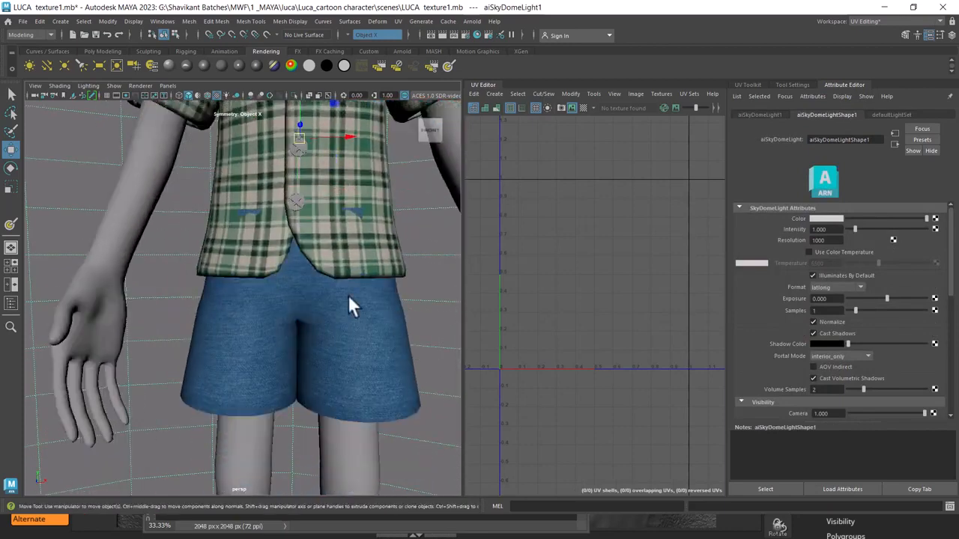
scroll(334, 333, "down", 3)
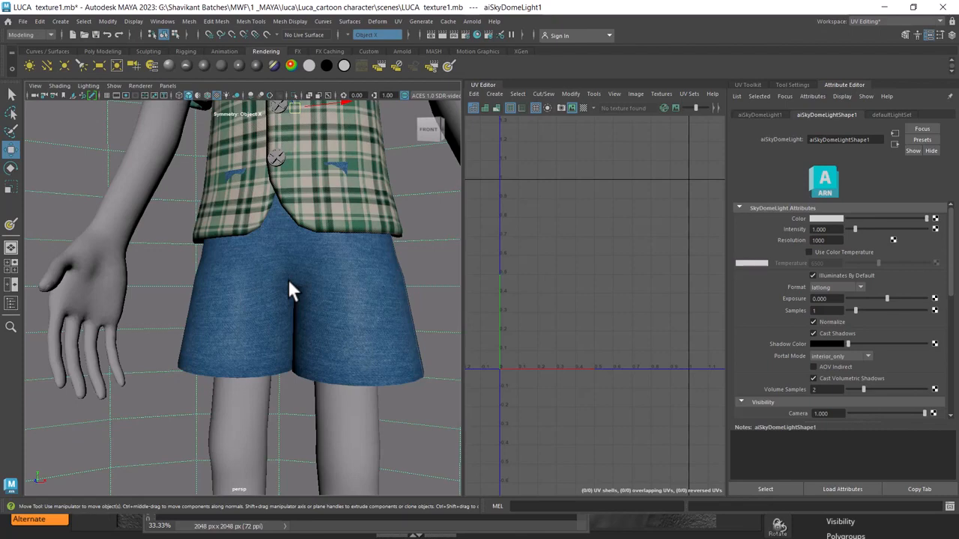
left_click_drag(289, 280, 229, 217, "alt")
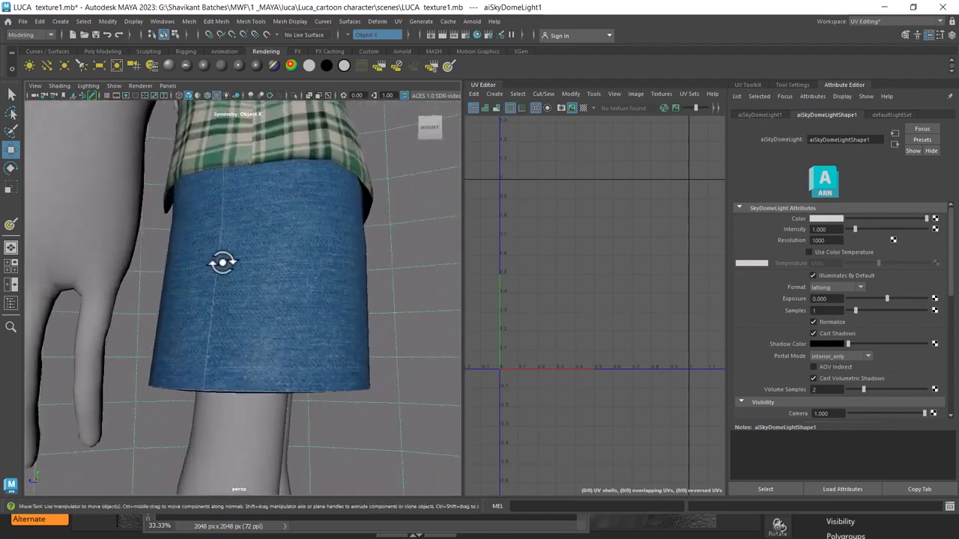
left_click_drag(222, 323, 302, 338, "alt")
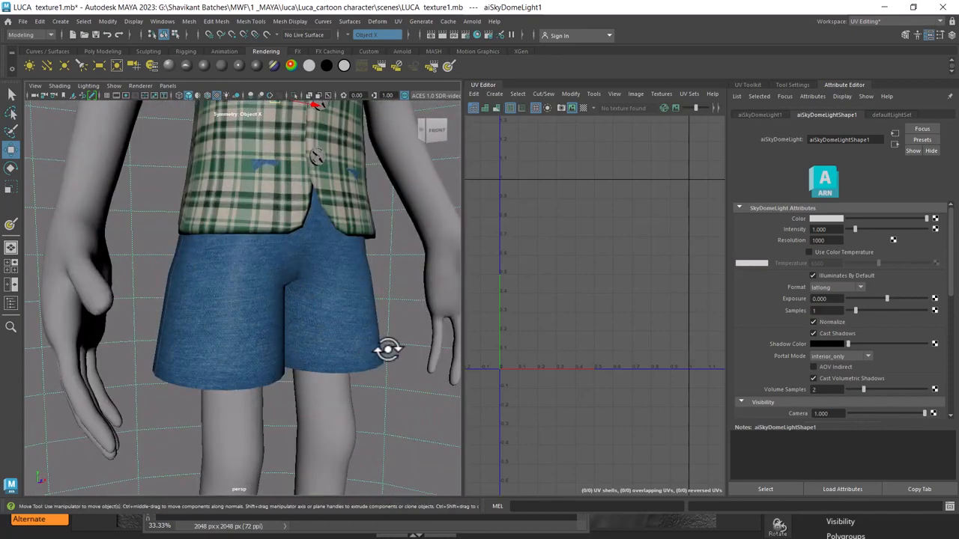
left_click_drag(349, 274, 296, 254, "alt")
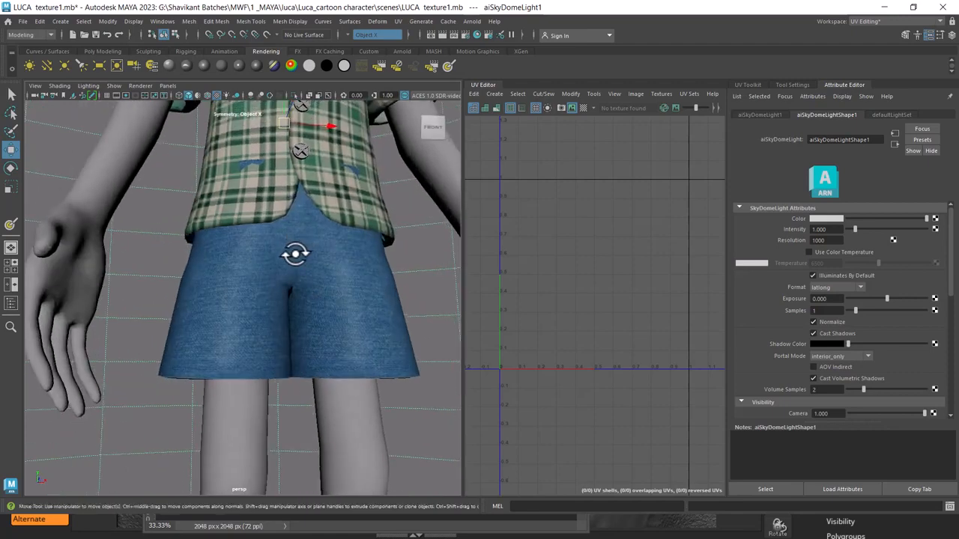
Smooth the blue shorts mesh and deselect it.
left_click(342, 274)
right_click(330, 257, "shift")
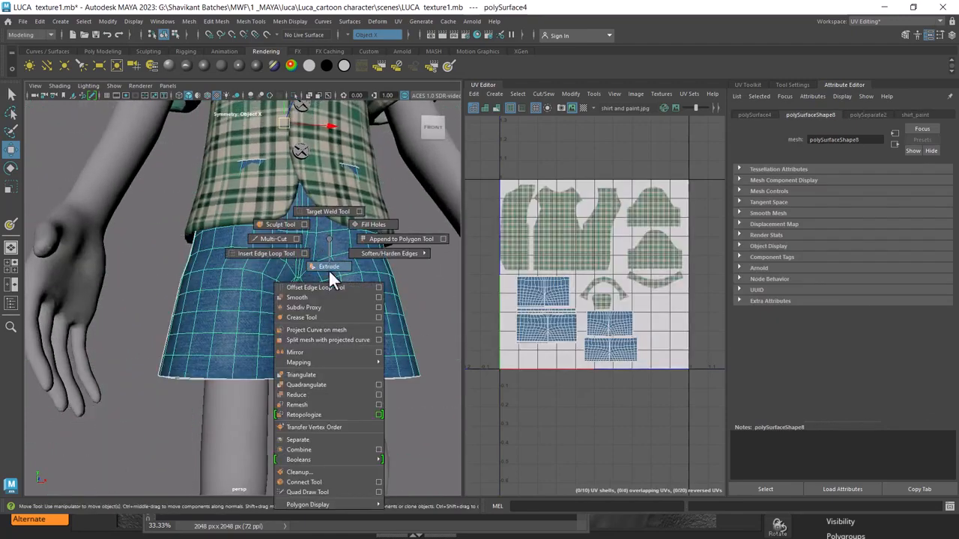
left_click(324, 299)
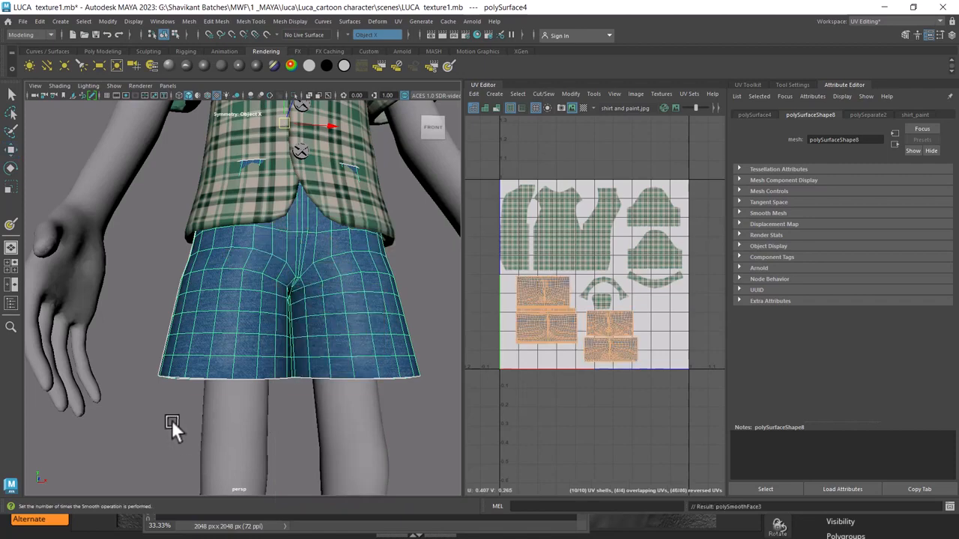
key("t")
left_click(417, 401)
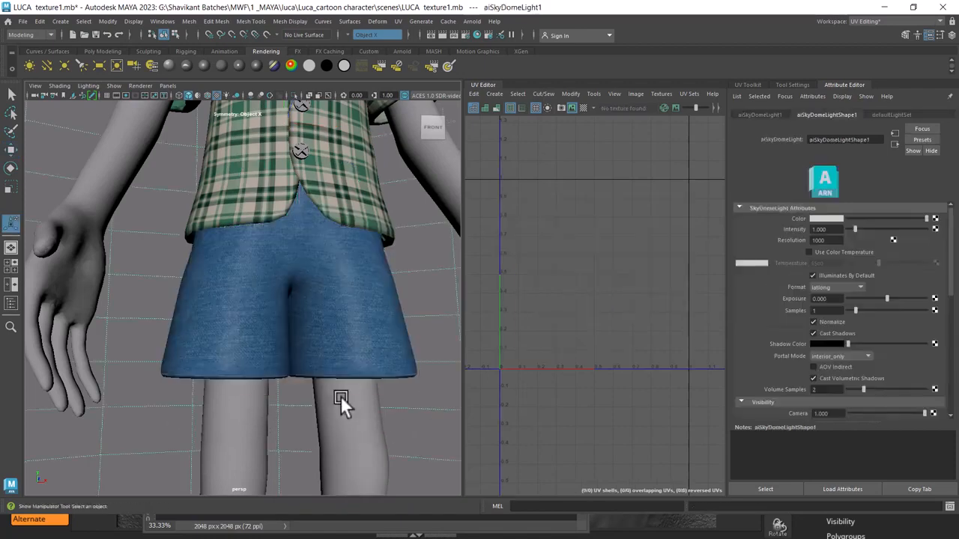
Examine the clothed character from several sides and check cloth texture.psd in Photoshop before returning to Maya.
left_click_drag(340, 396, 362, 408, "alt")
right_click_drag(363, 408, 246, 302, "alt")
middle_click_drag(262, 307, 283, 336, "alt")
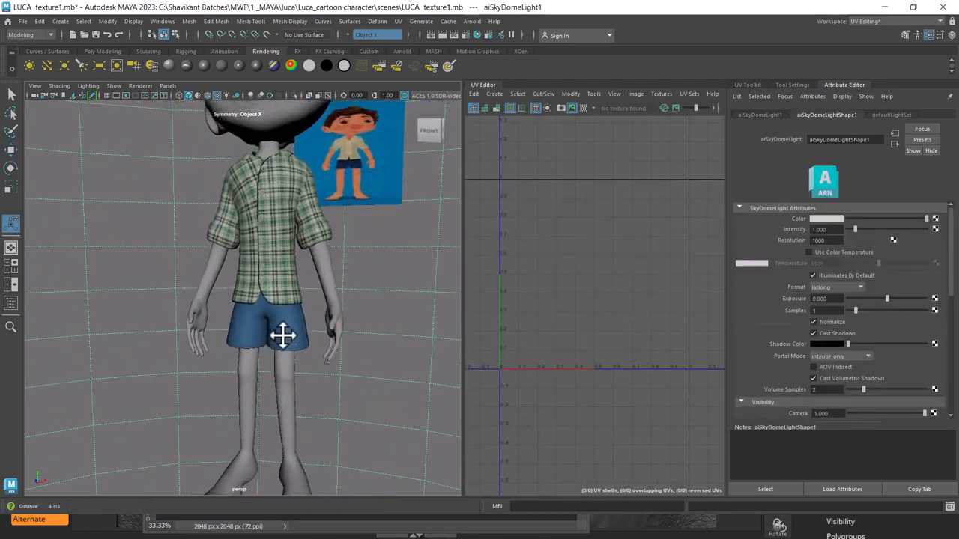
left_click_drag(282, 336, 297, 353, "alt")
left_click_drag(355, 387, 336, 406, "alt")
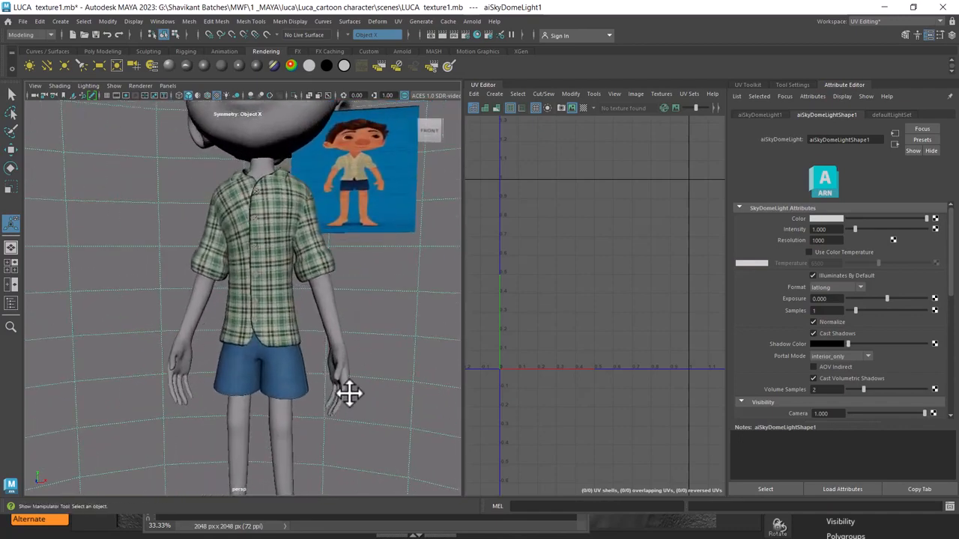
key("alt+Tab")
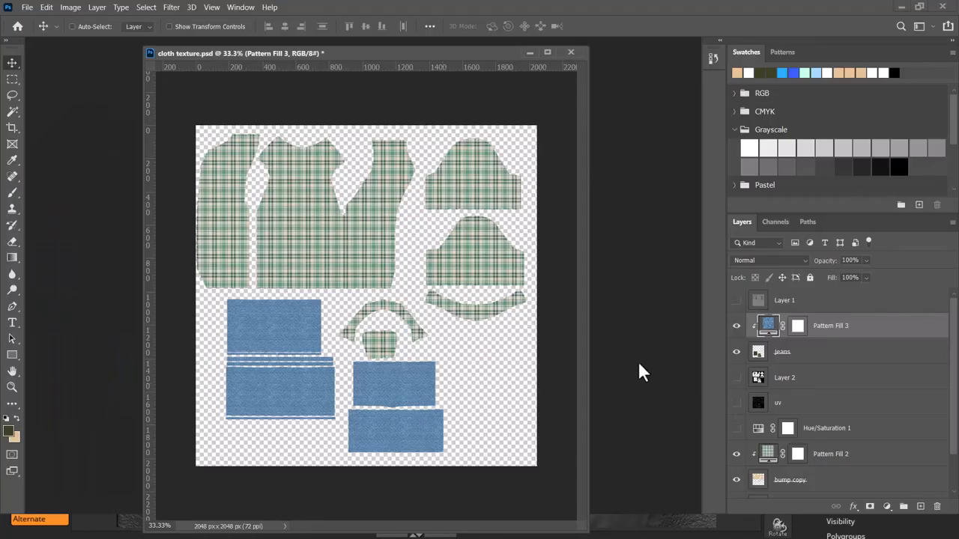
key("alt+Tab")
left_click(413, 183)
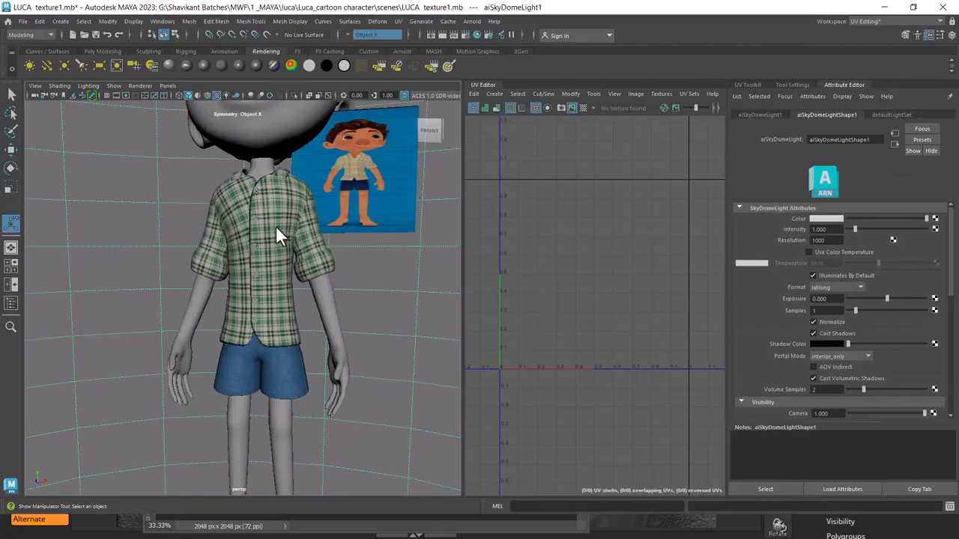
Hide the texture image behind the UVs and select the plaid shirt, its top button and the shorts together.
right_click_drag(283, 228, 317, 372, "alt")
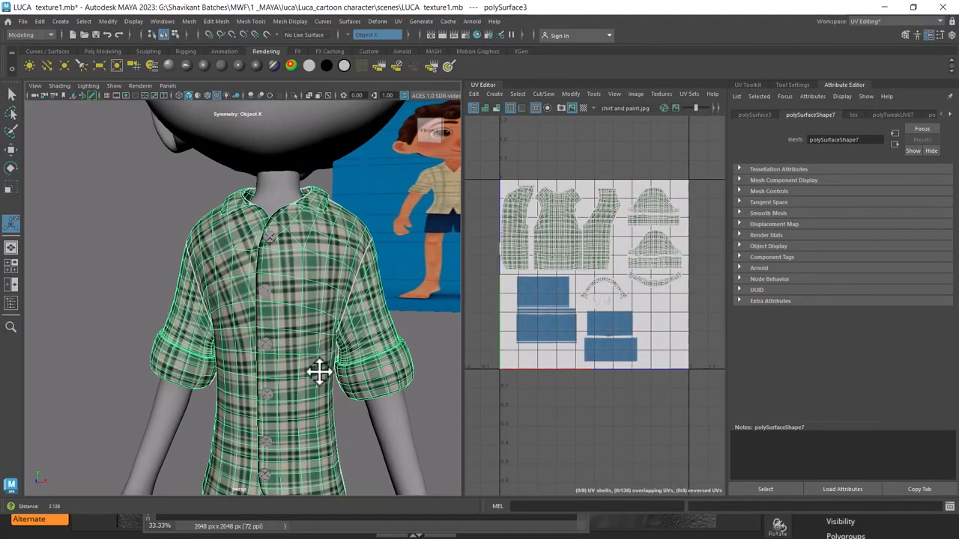
left_click(571, 108)
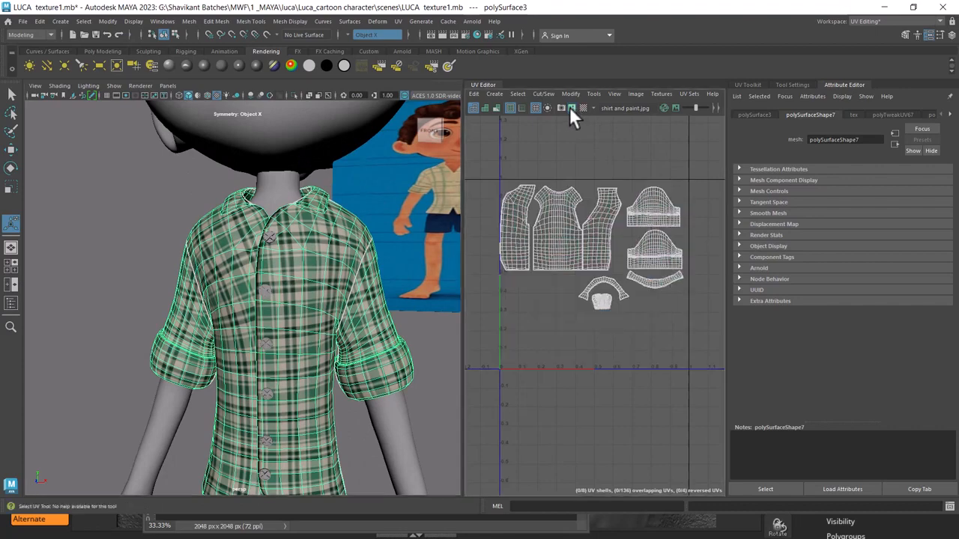
left_click(272, 234)
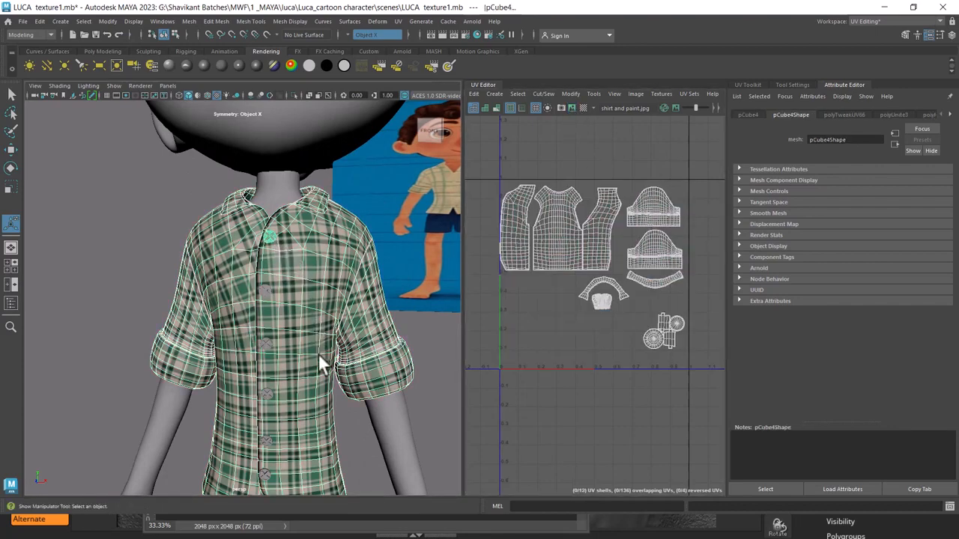
middle_click_drag(318, 353, 323, 193, "alt")
left_click(354, 375, "shift")
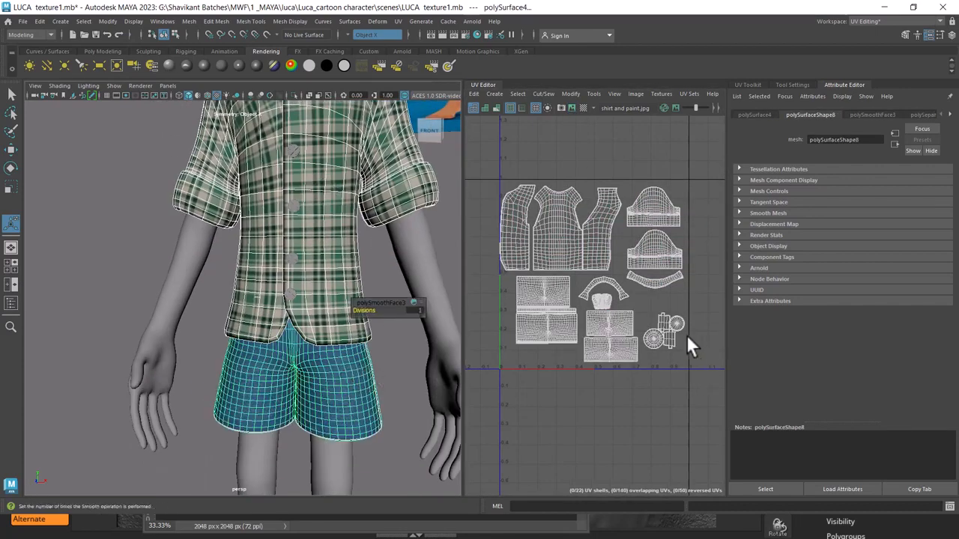
Open the UV Snapshot options for the selected clothing and move the dialog clear of the character.
left_click(560, 105)
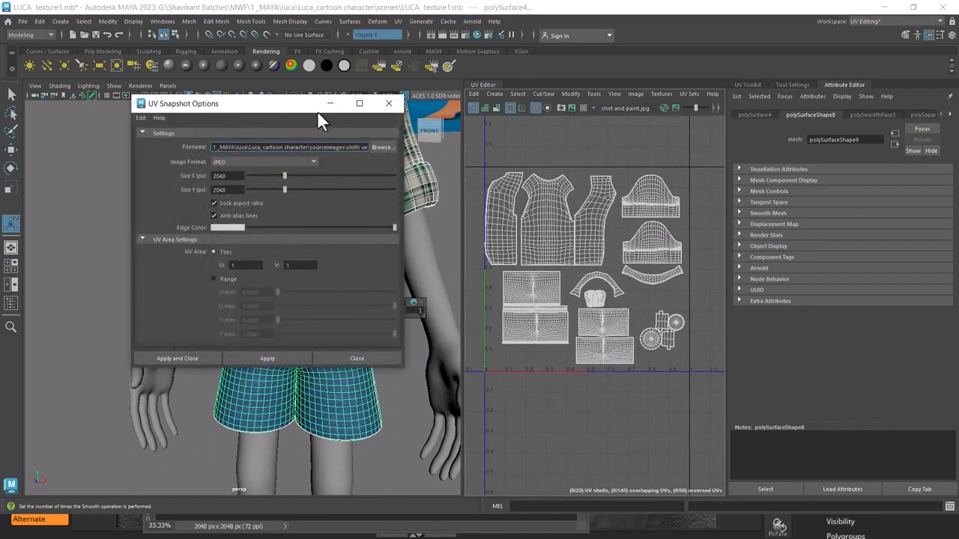
left_click_drag(317, 110, 648, 166)
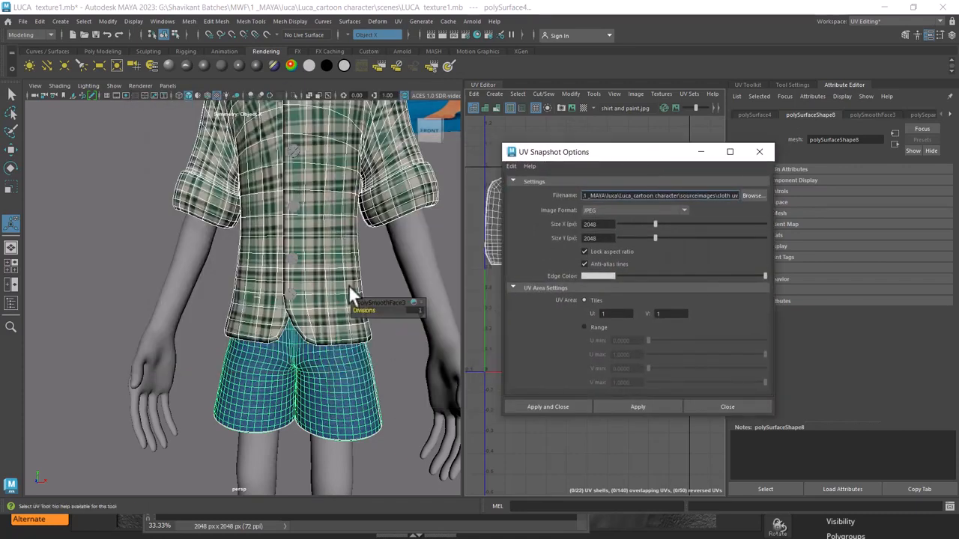
left_click_drag(338, 381, 416, 394, "alt")
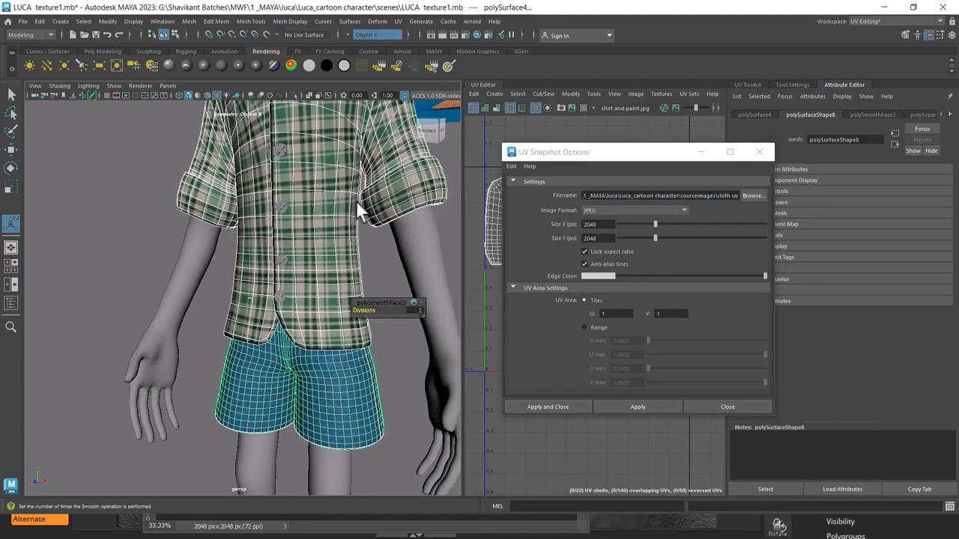
Set the shorts' polySmoothFace divisions to 0 through the Channel Box.
left_click(377, 265)
left_click(349, 380)
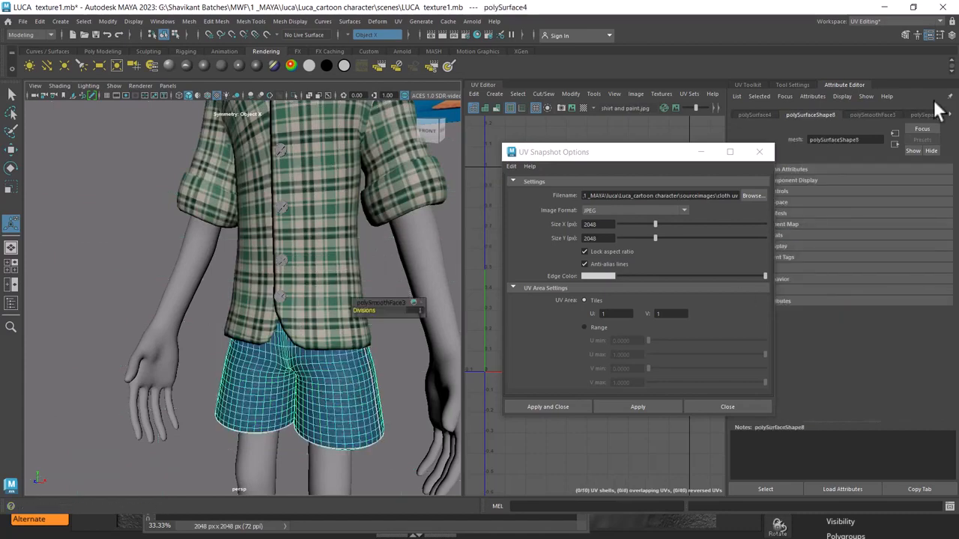
left_click(952, 35)
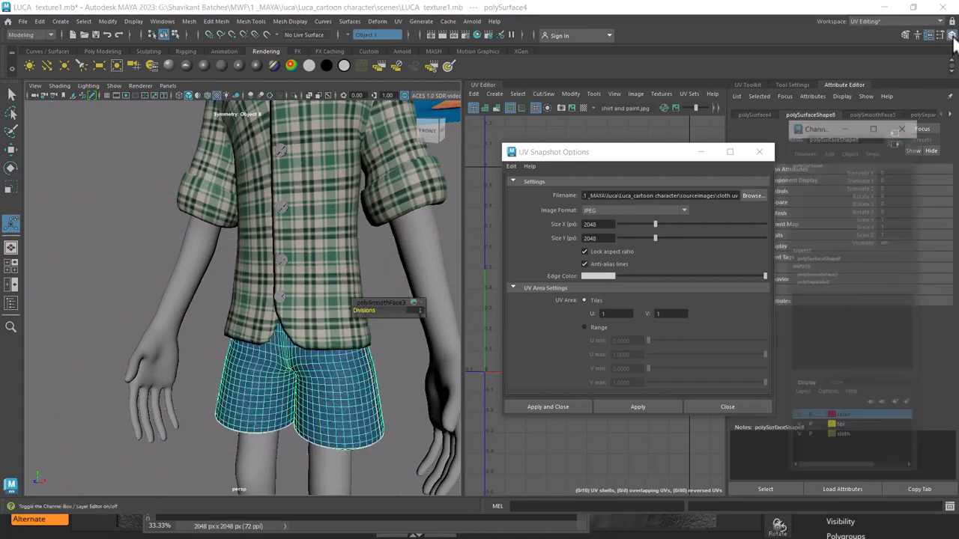
left_click(822, 274)
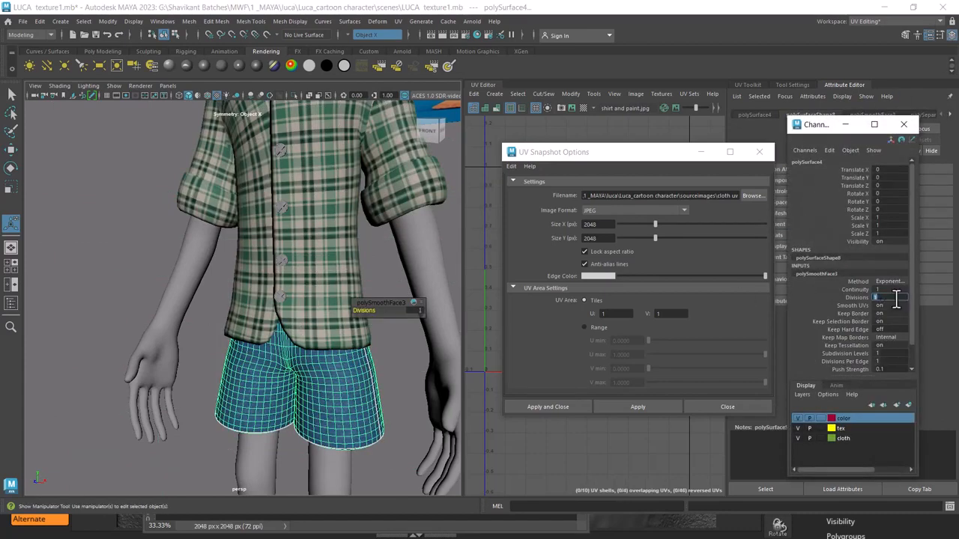
key("Return")
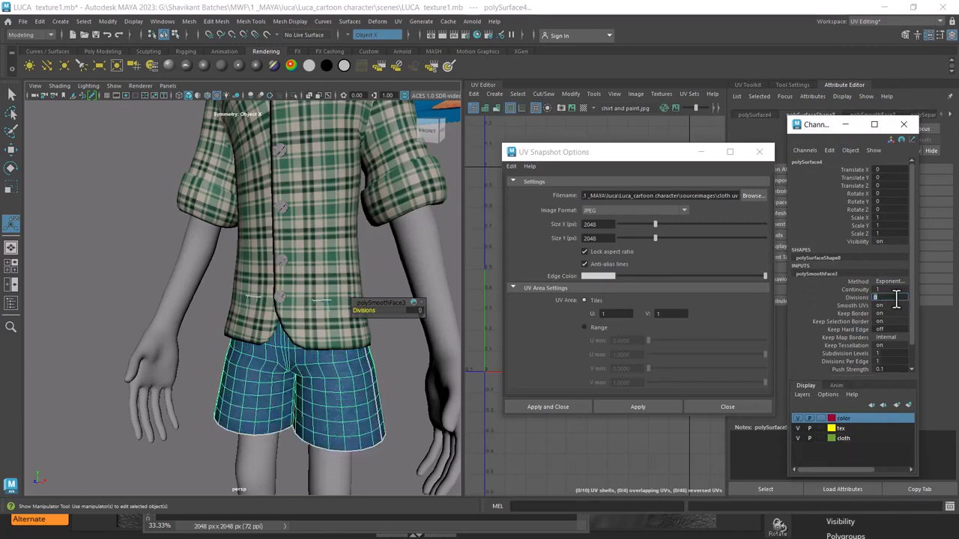
Set the plaid shirt's polySmoothFace divisions to 0.
left_click(332, 203)
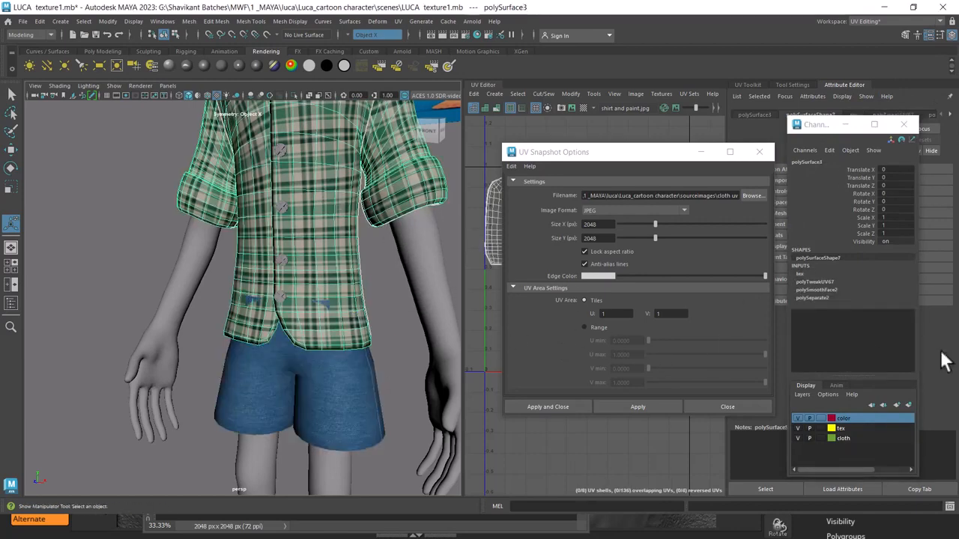
left_click(827, 292)
double_click(883, 313)
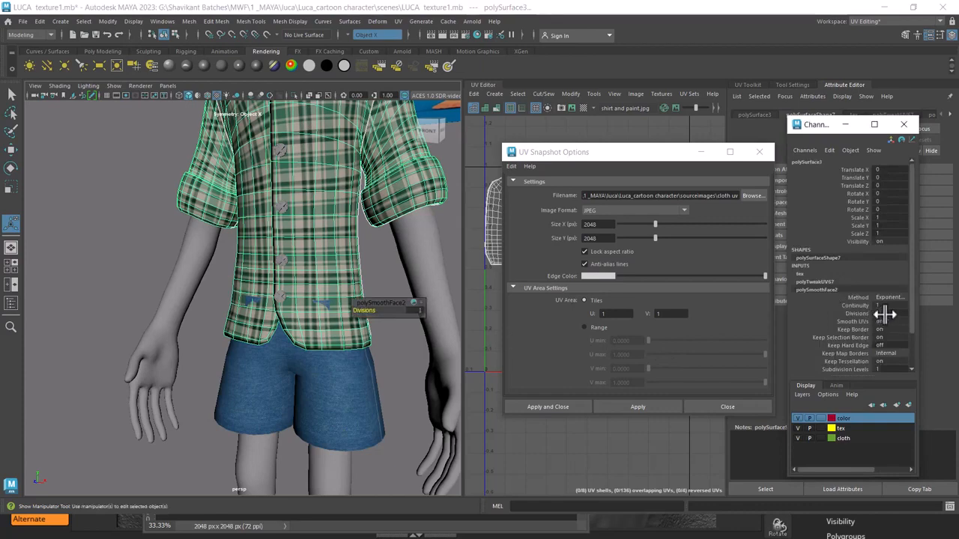
type("0")
key("Return")
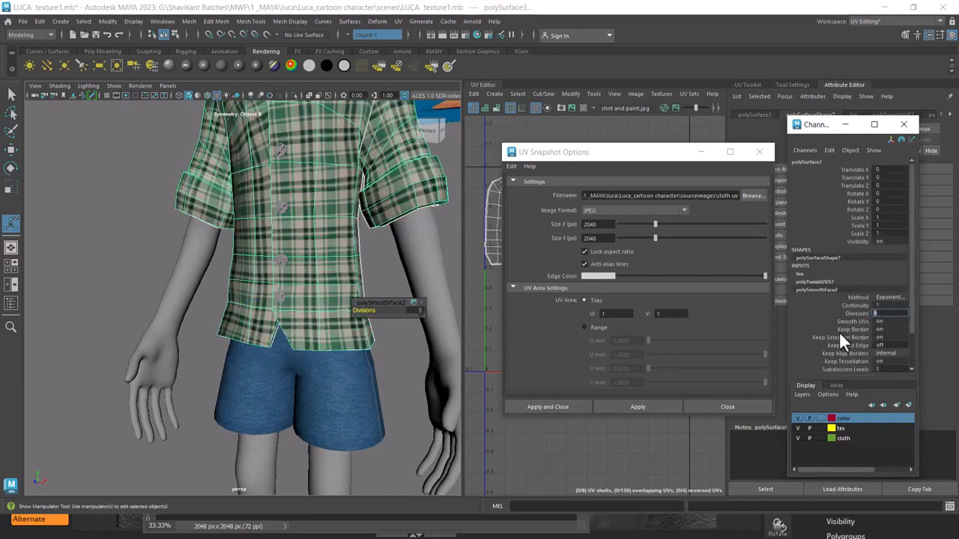
Combine the shorts, the shirt and all of its front buttons into a single mesh.
left_click(380, 426)
left_click(338, 212)
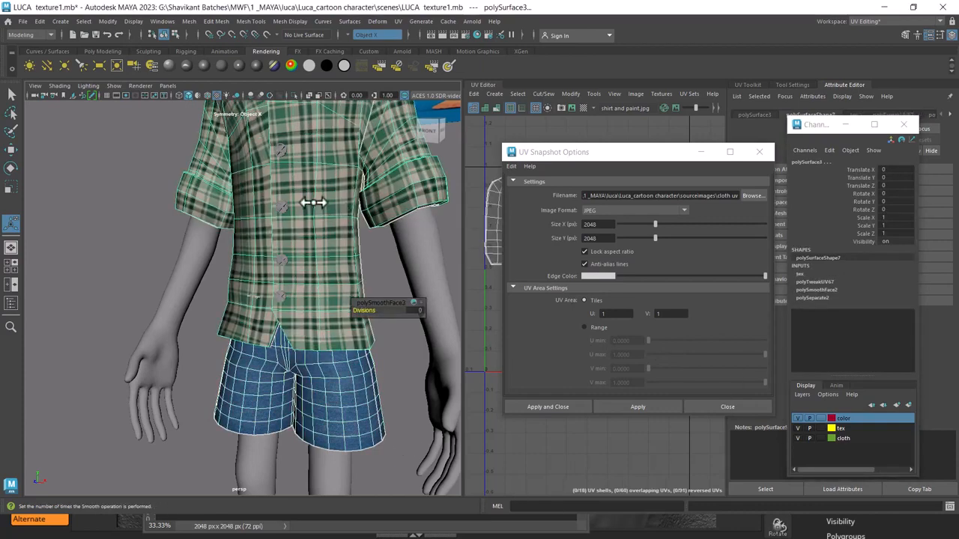
scroll(304, 270, "up", 8)
left_click_drag(310, 258, 342, 214, "alt")
left_click(359, 163)
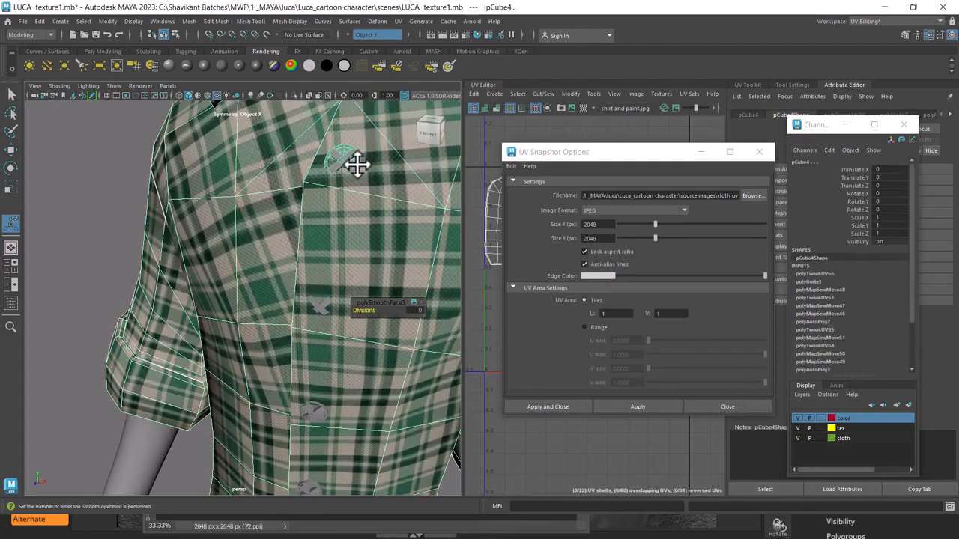
left_click(320, 305)
left_click_drag(315, 346, 280, 238, "alt")
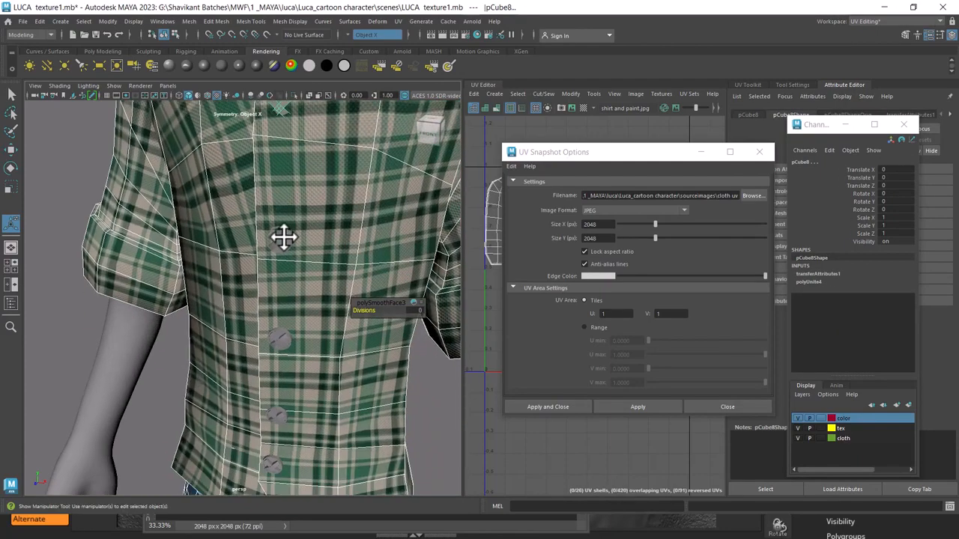
left_click(281, 239)
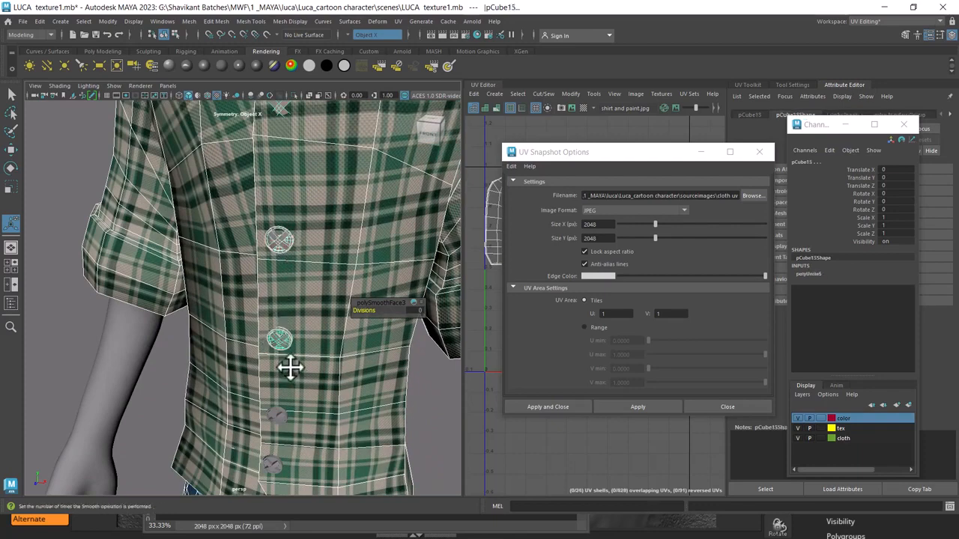
left_click_drag(289, 368, 267, 270, "alt")
left_click(259, 284)
left_click(255, 345)
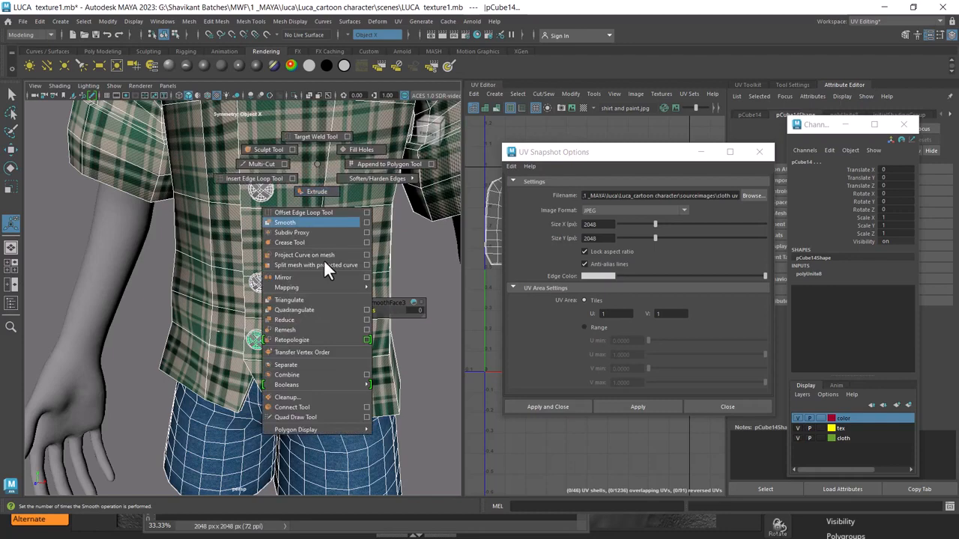
left_click(306, 374)
Delete the construction history of the combined clothing mesh.
left_click(39, 21)
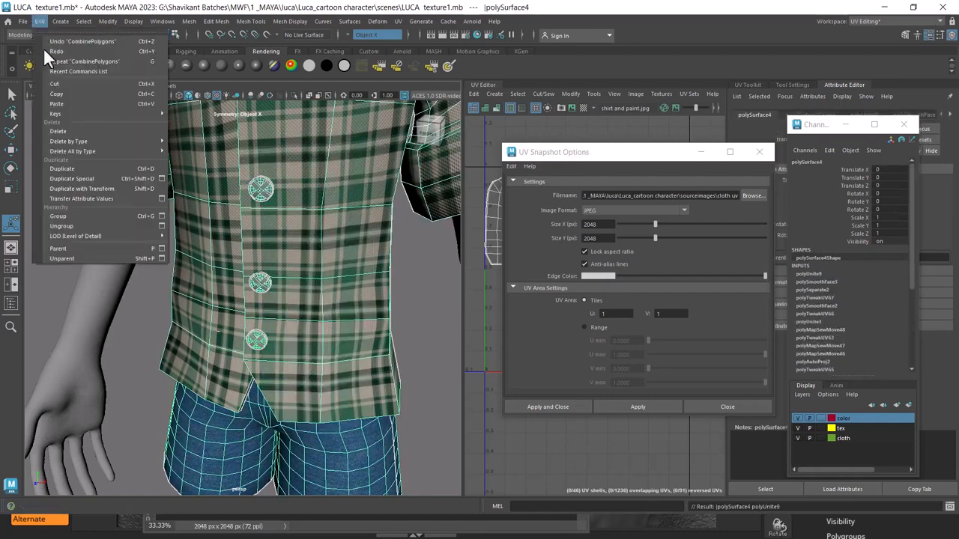
mouse_move(122, 141)
left_click(192, 142)
Smooth the combined clothing mesh and deselect it to check the shirt and buttons.
middle_click_drag(344, 224, 311, 394, "alt")
left_click_drag(288, 277, 289, 295, "alt")
right_click_drag(312, 185, 311, 242, "shift")
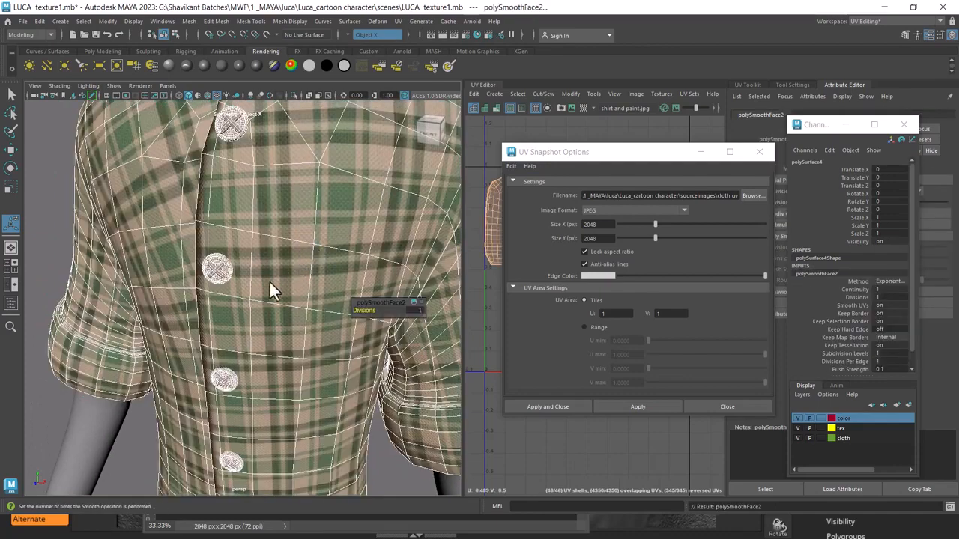
scroll(211, 211, "down", 3)
left_click(118, 191)
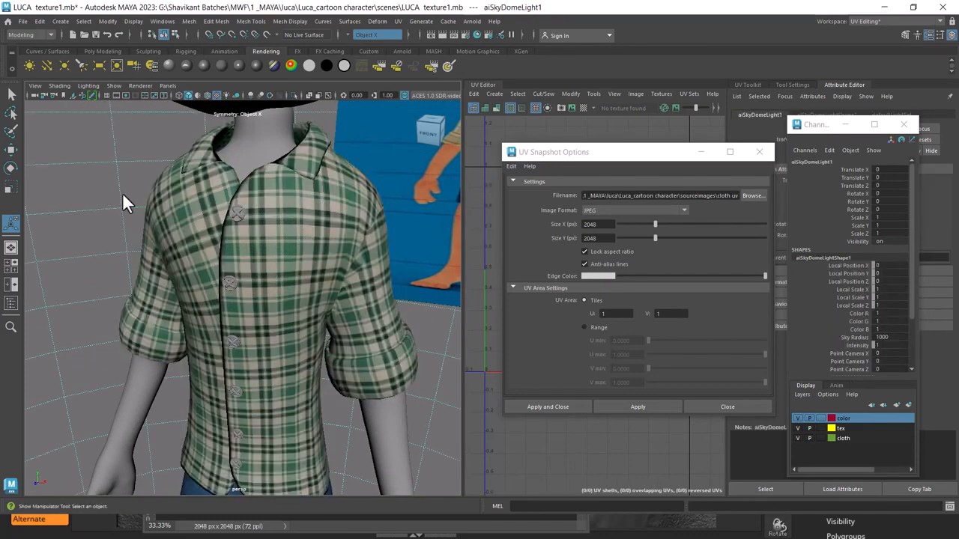
Close the UV Snapshot options and select the combined clothing mesh to show its UVs.
left_click(728, 407)
left_click(380, 263)
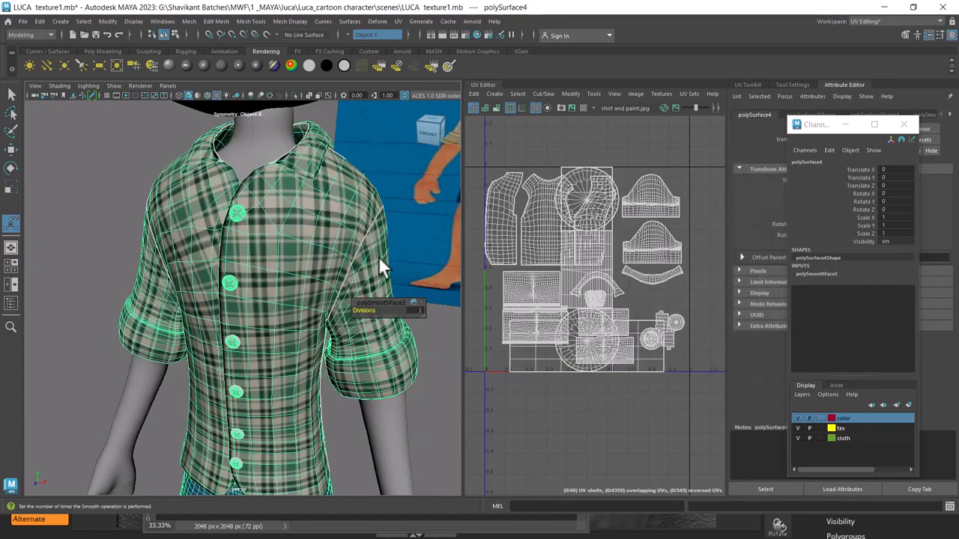
left_click_drag(313, 254, 326, 259, "alt")
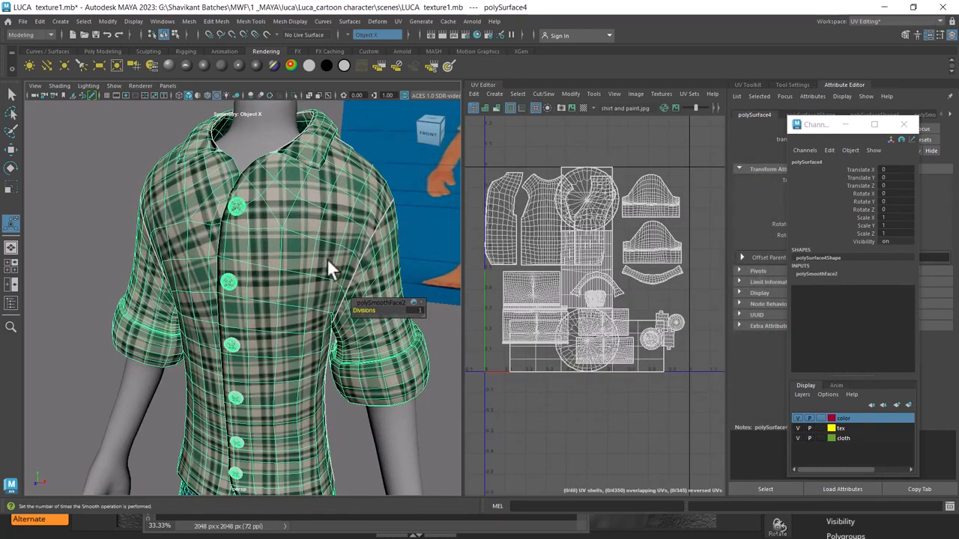
Undo the smoothing of the combined clothing mesh and keep the mesh selected.
key("ctrl+z")
key("ctrl+z")
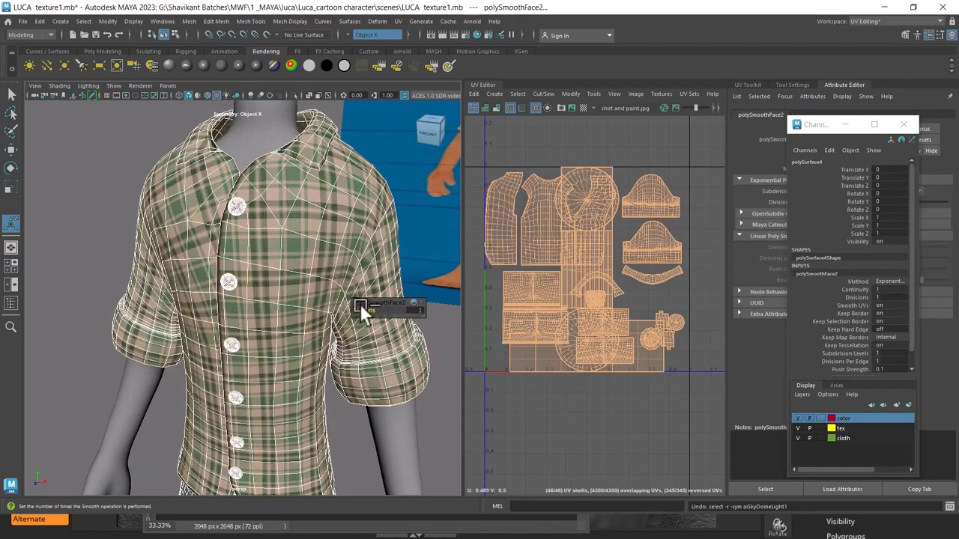
left_click(376, 248)
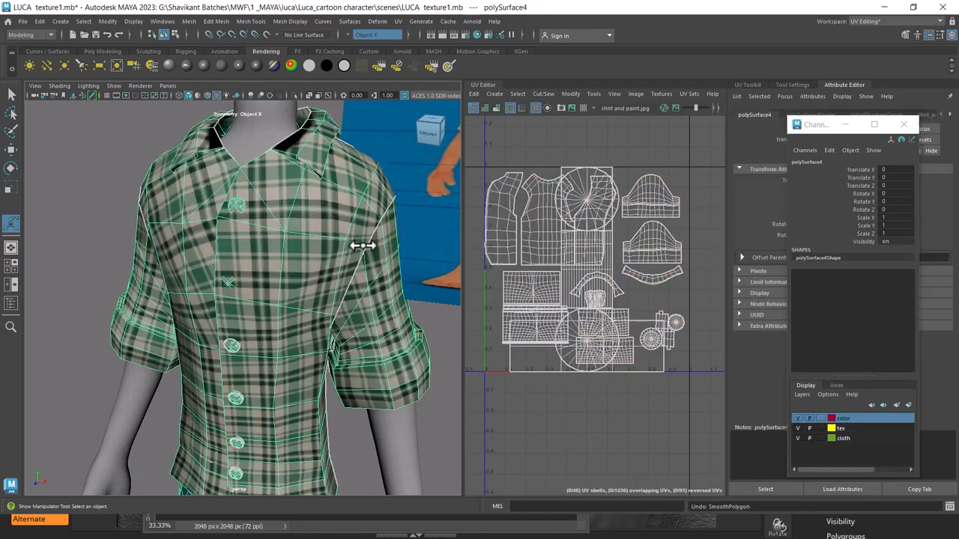
Select the large circular UV shell that overlaps the shorts' shells on the combined clothing mesh.
middle_click_drag(583, 369, 595, 220, "alt")
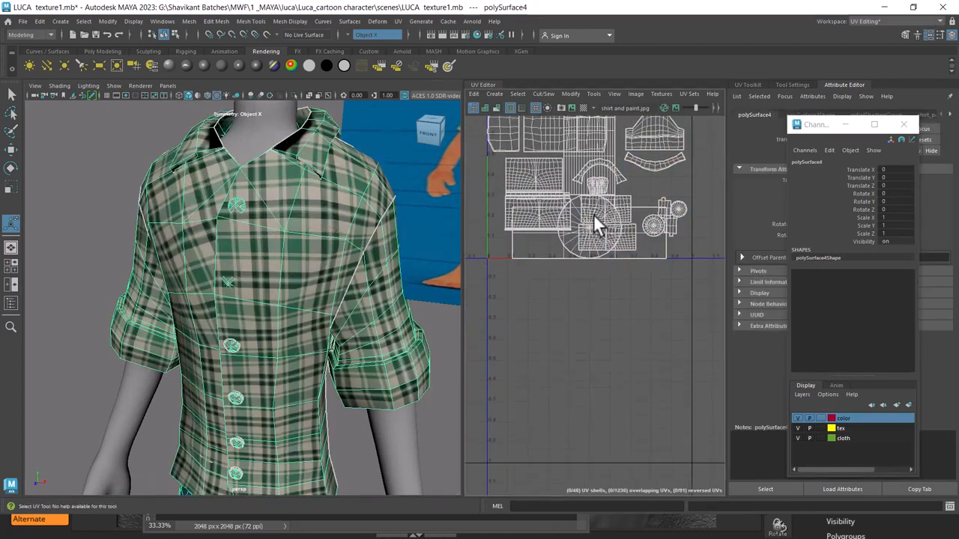
scroll(619, 332, "up", 3)
middle_click_drag(411, 308, 335, 199, "alt")
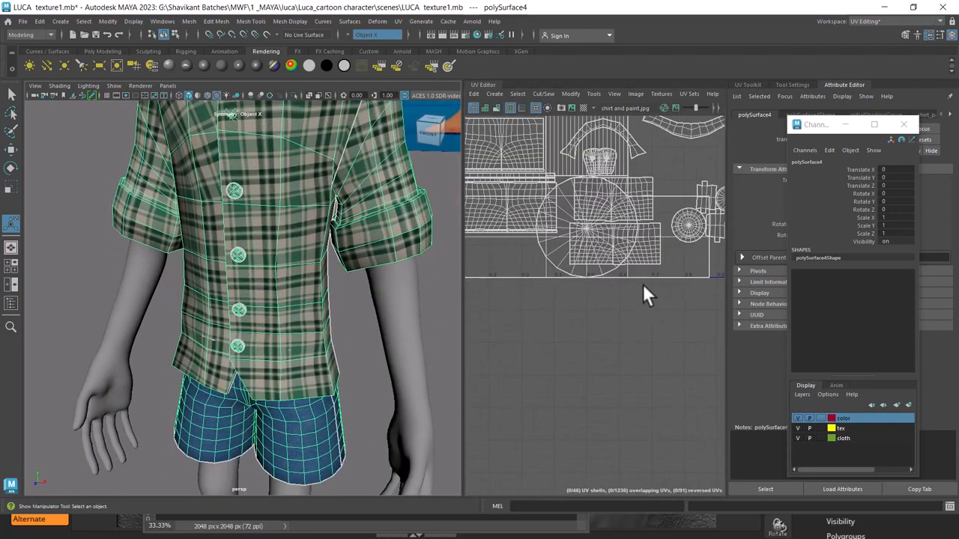
right_click_drag(643, 284, 697, 277)
left_click(706, 278)
right_click(642, 261, "ctrl")
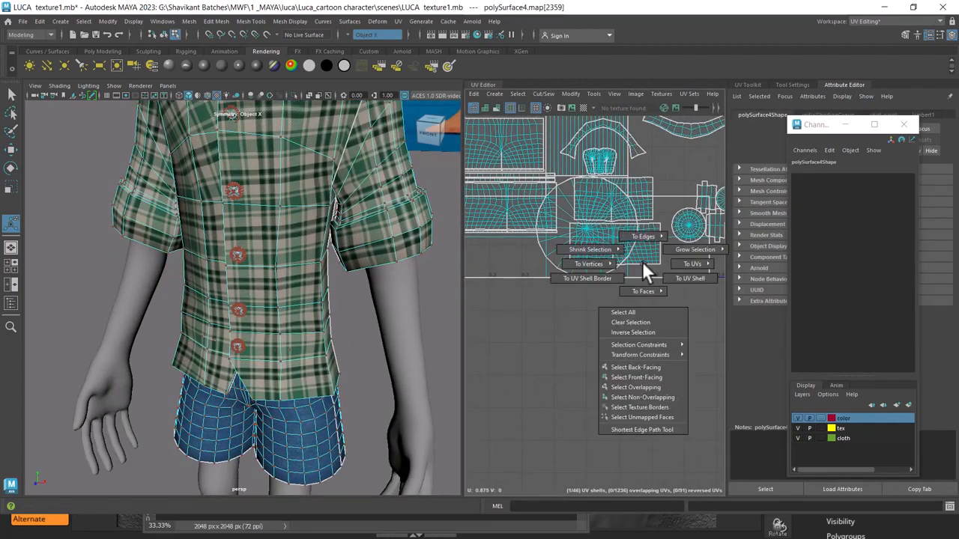
right_click_drag(642, 263, 646, 336, "ctrl")
scroll(199, 305, "down", 4)
left_click_drag(199, 305, 225, 242, "alt")
key("4")
left_click(599, 268)
double_click(602, 272)
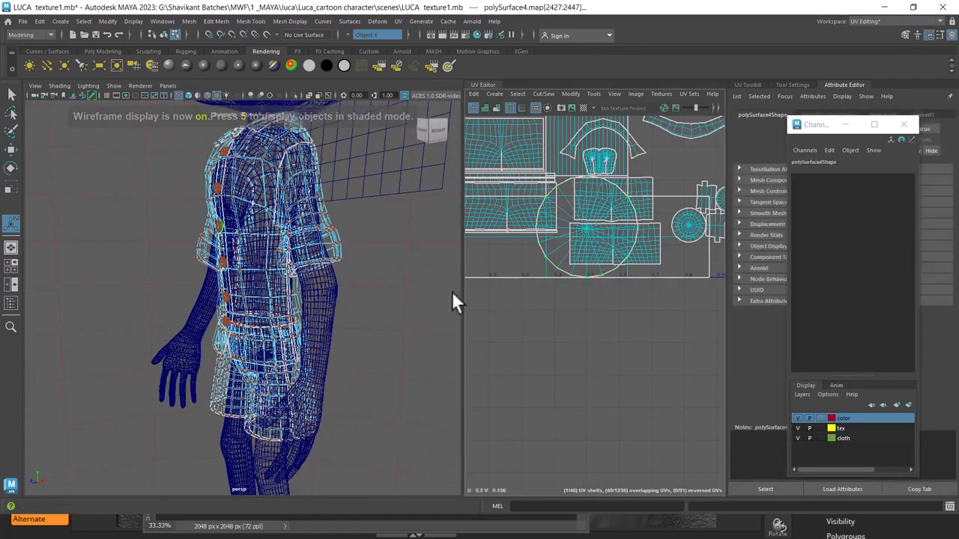
Examine in wireframe and shaded display which shirt button the selected circular UV shell belongs to.
middle_click_drag(211, 212, 234, 277, "alt")
left_click_drag(234, 277, 308, 288, "alt")
scroll(325, 343, "up", 8)
scroll(353, 347, "up", 3)
middle_click_drag(364, 298, 325, 323, "alt")
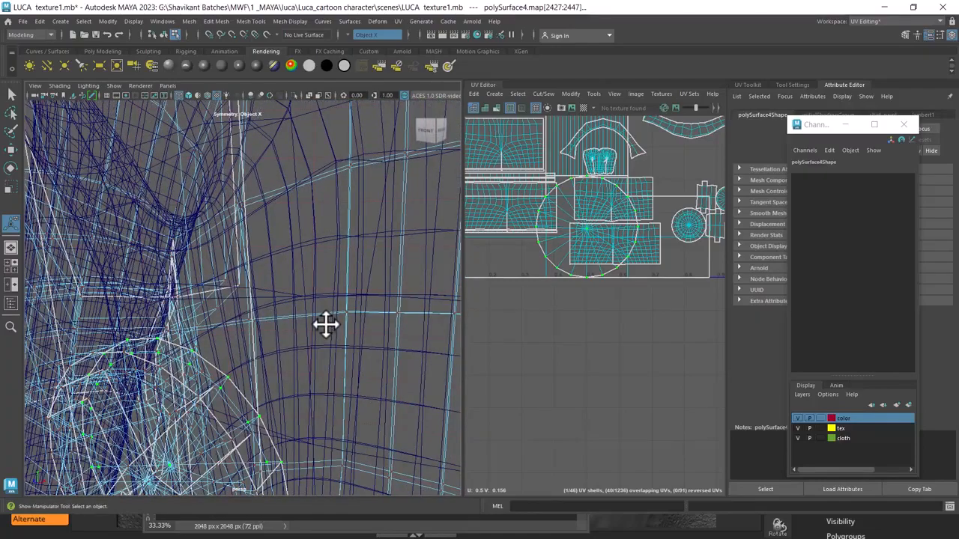
key("3")
key("4")
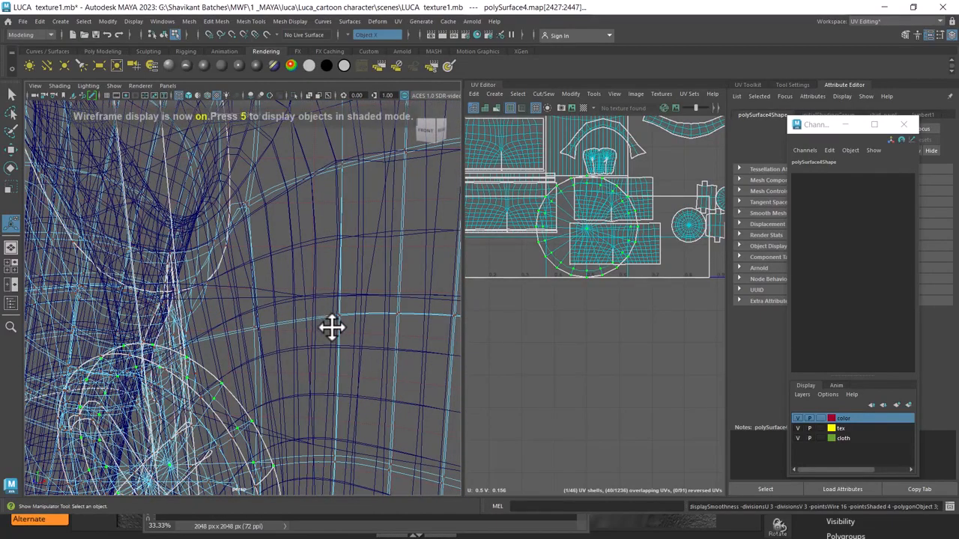
key("5")
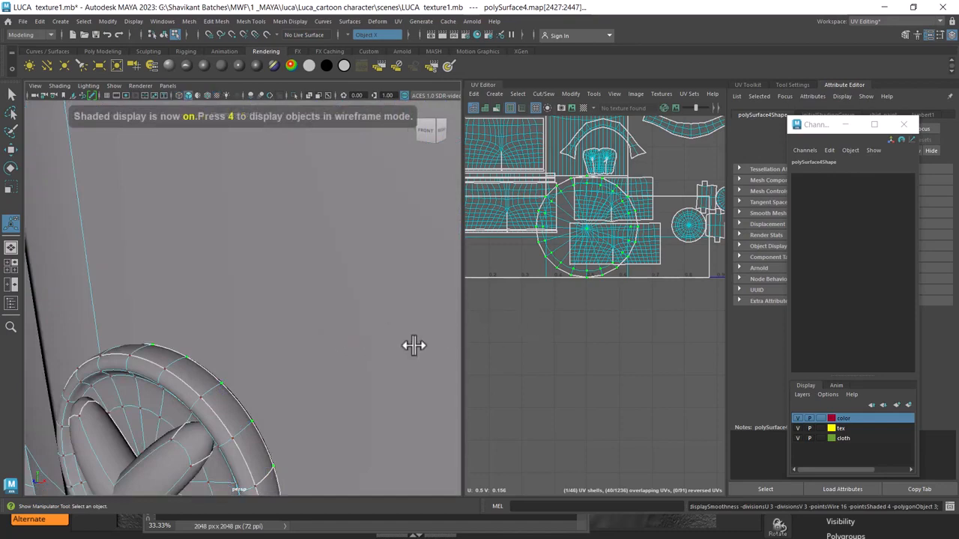
right_click_drag(343, 362, 293, 313, "alt")
scroll(589, 294, "up", 1)
Try to move the large circular button UV shell down, clear of the overlapping shells.
key("w")
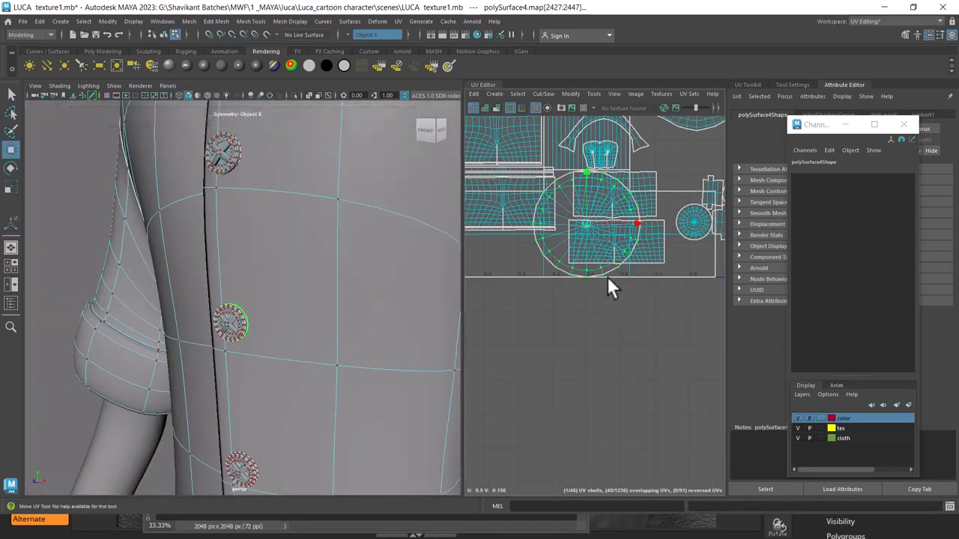
left_click_drag(589, 232, 603, 306)
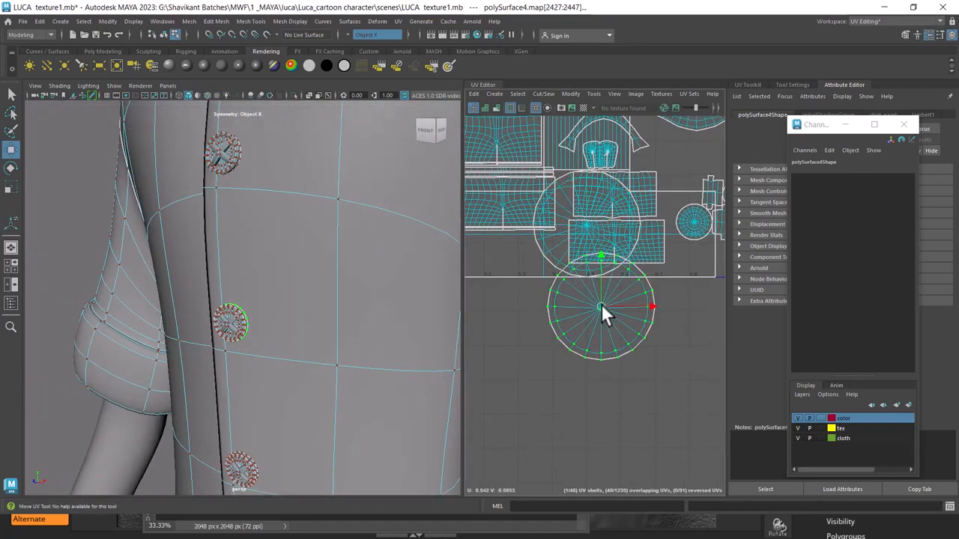
key("ctrl+z")
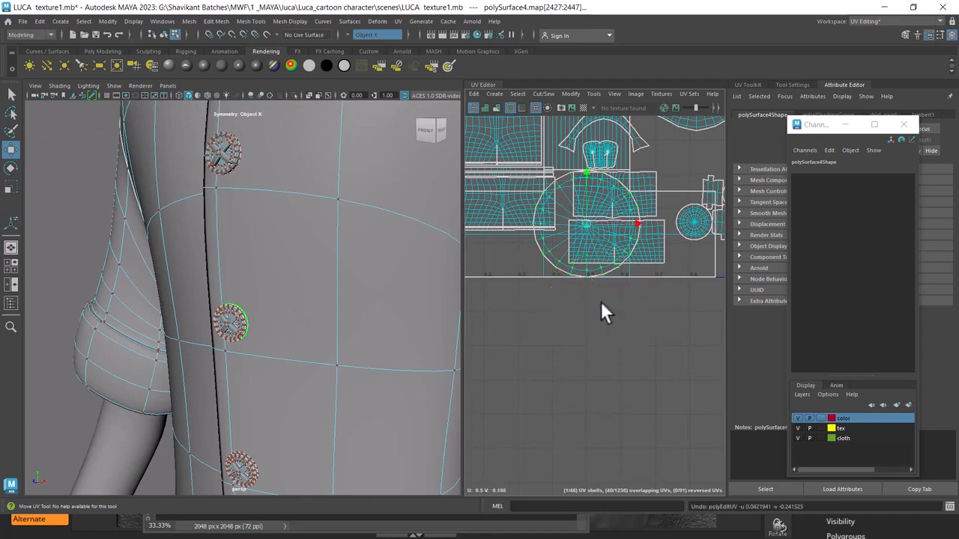
Separate the combined clothing mesh into its individual pieces.
left_click_drag(245, 244, 276, 337, "alt")
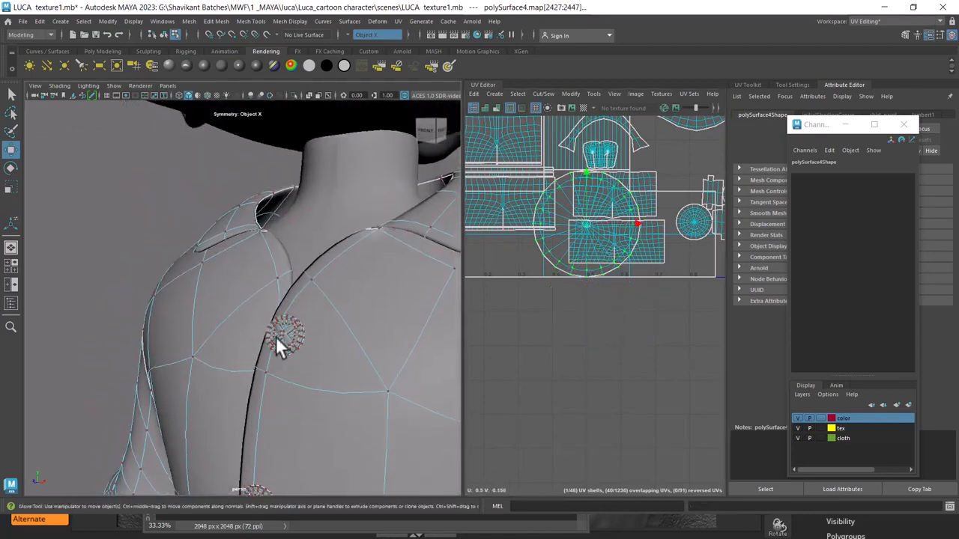
right_click_drag(288, 298, 334, 438)
scroll(363, 270, "down", 6)
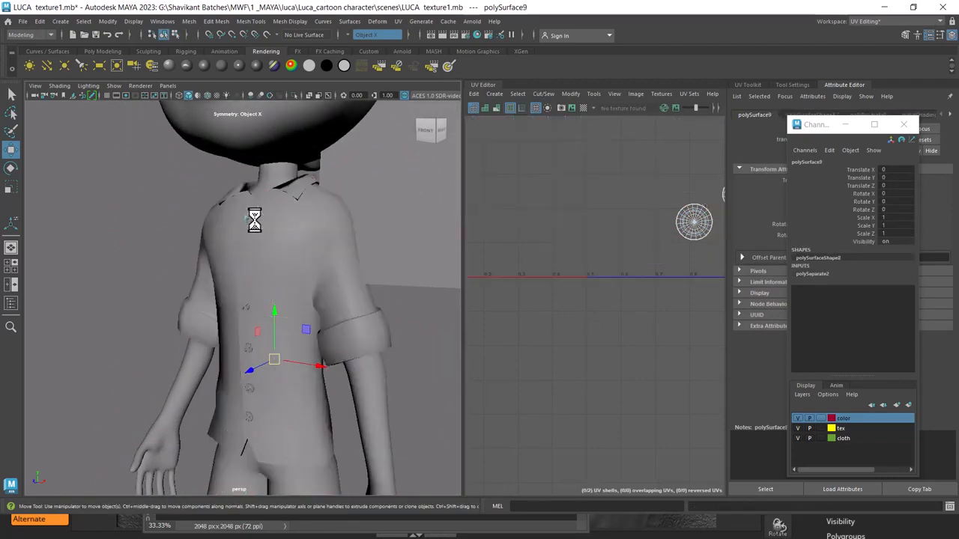
key("ctrl+z")
Hide the shirt mesh and check the UVs of the pieces that make up the top two buttons.
left_click(317, 244)
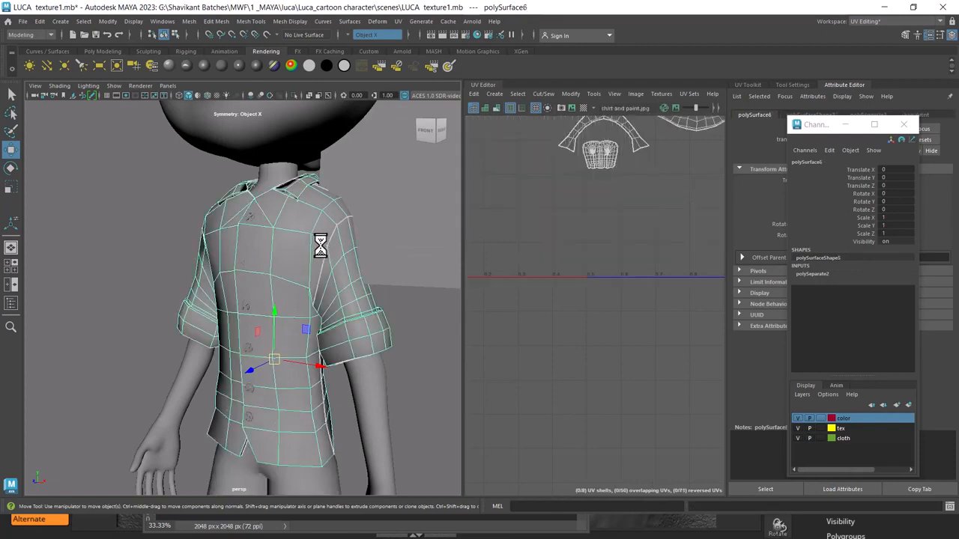
key("ctrl+h")
left_click(251, 219)
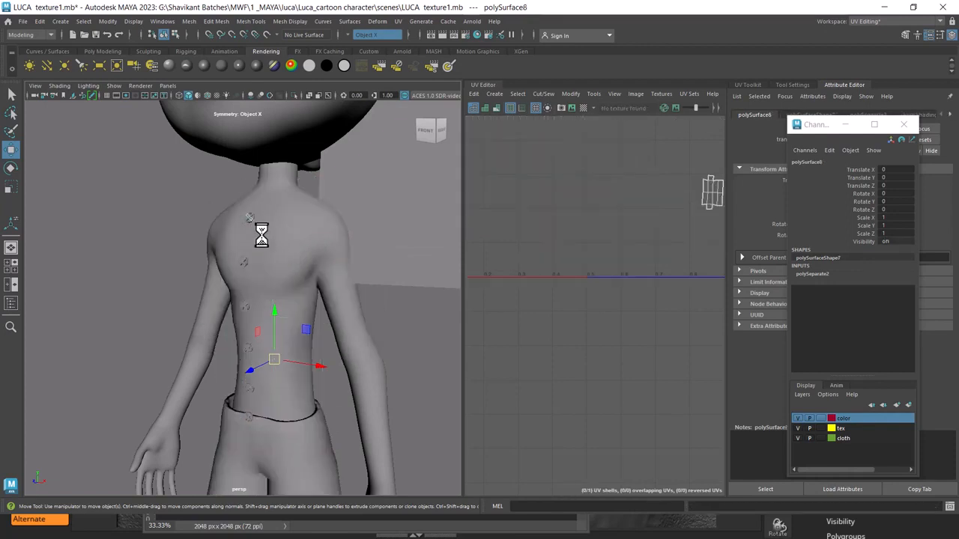
scroll(295, 235, "up", 4)
left_click(247, 176)
mouse_move(258, 207)
left_mouse_down("alt")
mouse_move(269, 209)
mouse_move(255, 206)
left_mouse_up("alt")
scroll(554, 270, "down", 3)
scroll(281, 214, "up", 3)
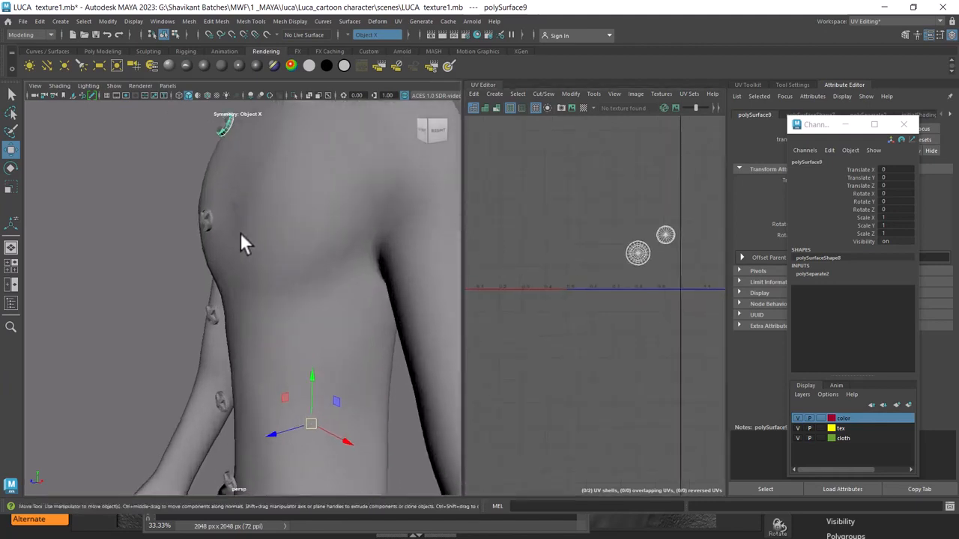
left_click(214, 245, "shift")
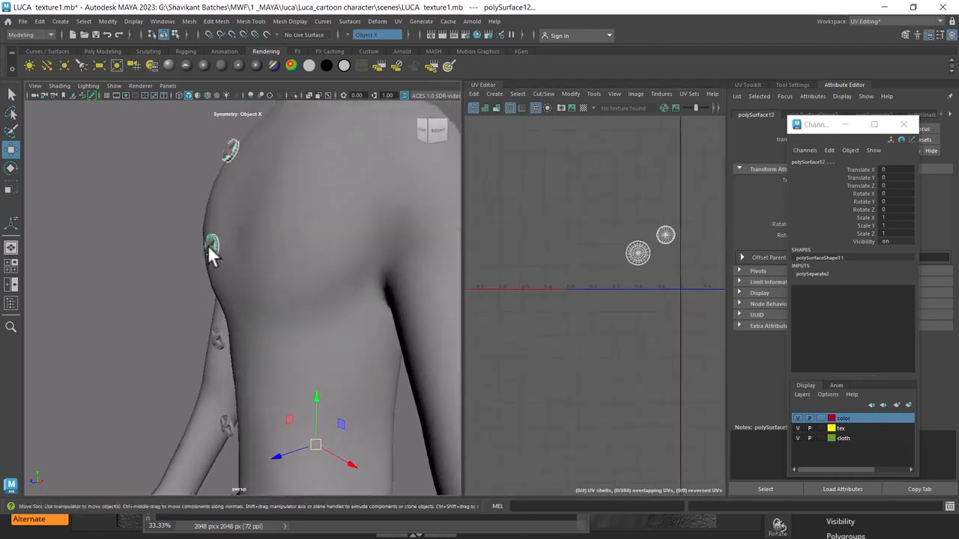
left_click(210, 248, "shift")
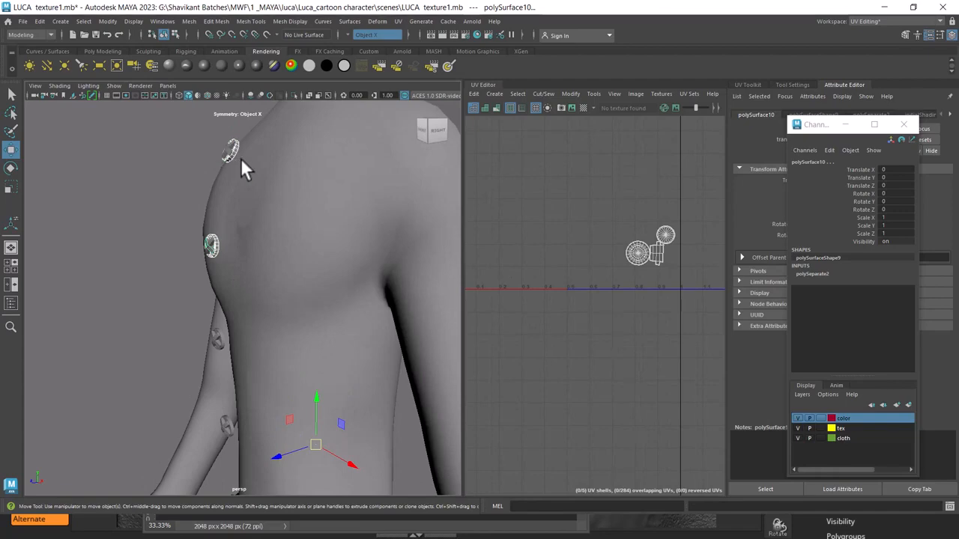
Hide both overlapping body meshes so the shirt buttons can be selected freely.
left_click(276, 220)
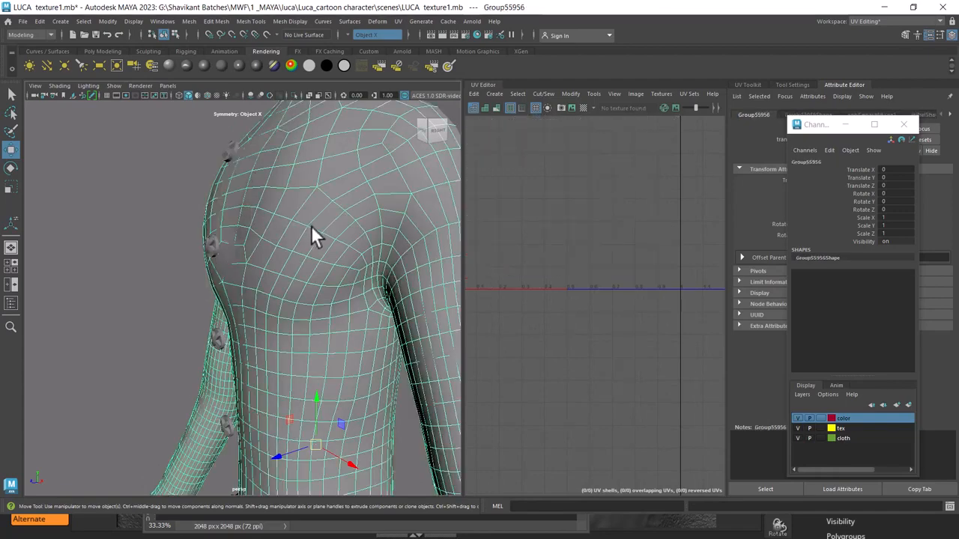
key("h")
left_click(282, 192)
key("h")
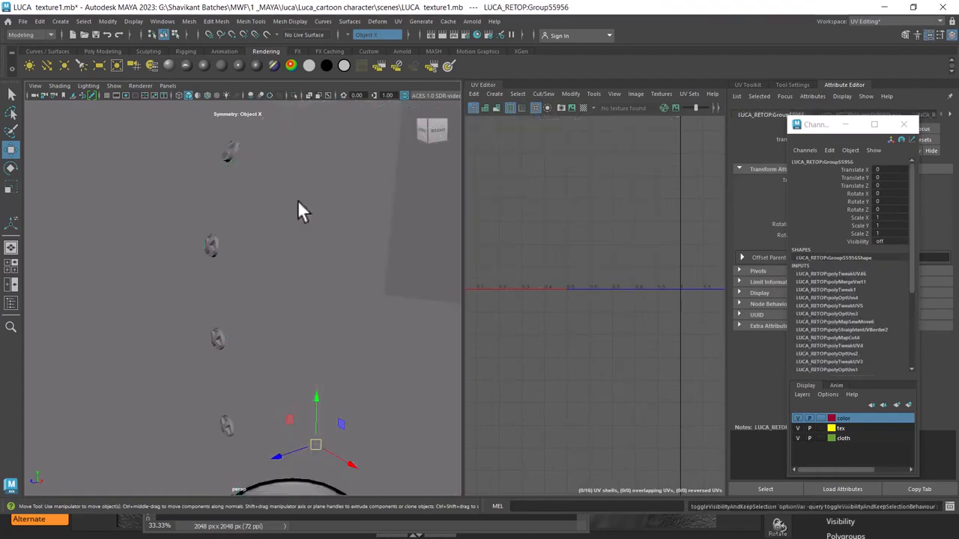
Examine the UV layouts of the separated buttons by selecting their pieces one button after another down the shirt front.
left_click(229, 150)
left_click(211, 247, "shift")
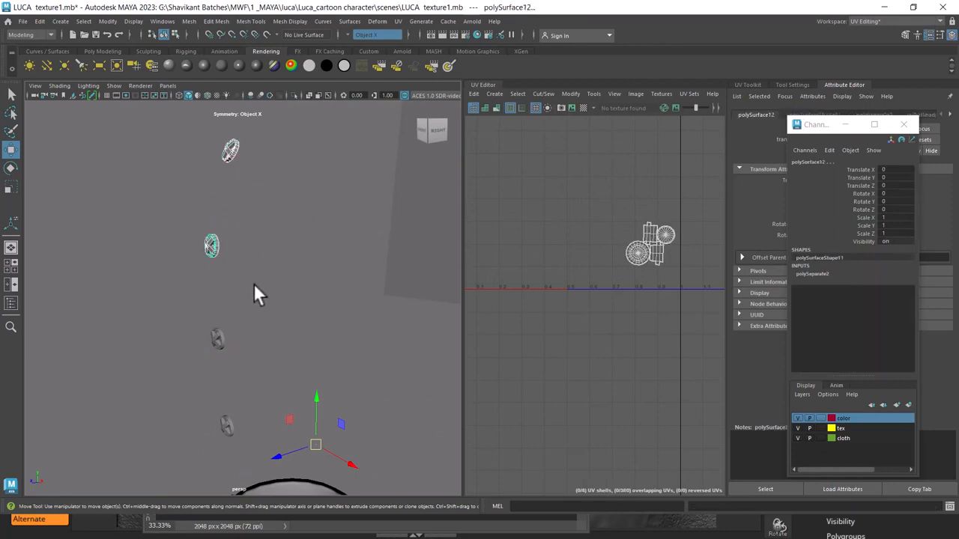
middle_click_drag(253, 283, 268, 229, "alt")
left_click(233, 285, "shift")
left_click(248, 261)
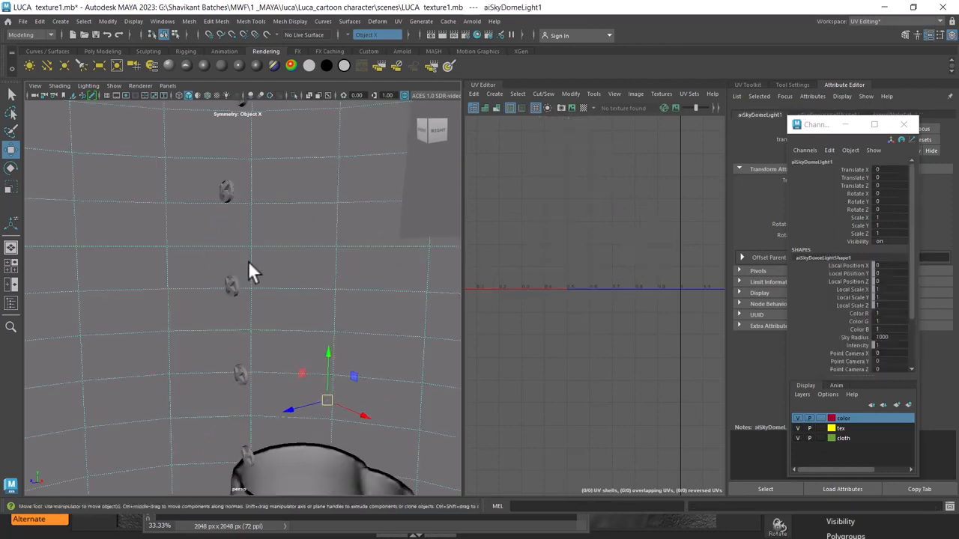
left_click(229, 291)
left_click(228, 285)
right_click_drag(233, 289, 238, 312, "alt")
left_click(233, 279)
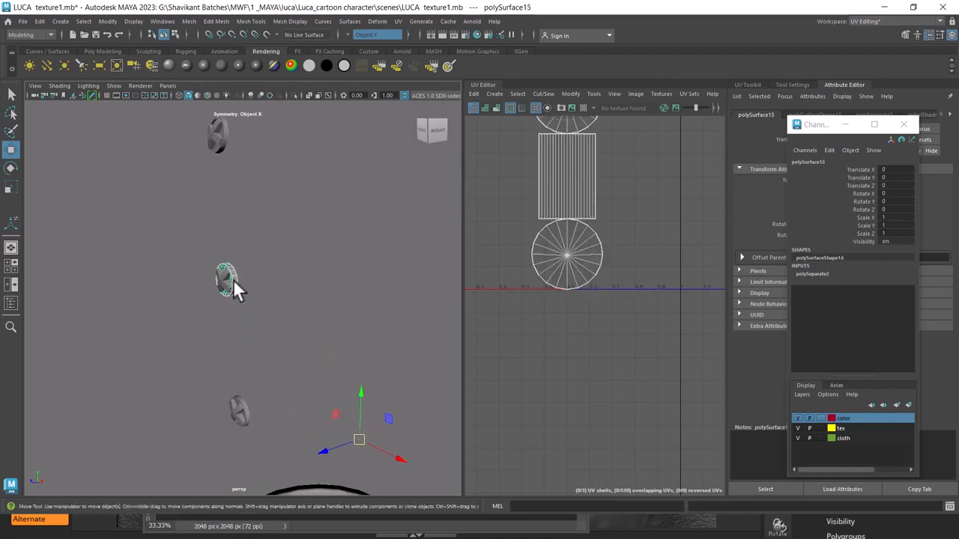
middle_click_drag(238, 397, 247, 318, "alt")
left_click(249, 322, "shift")
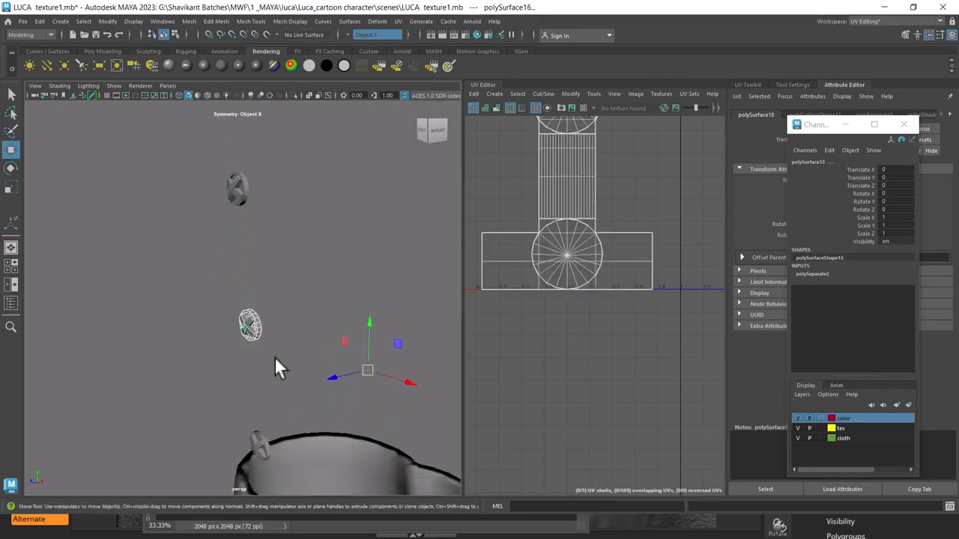
left_click_drag(274, 356, 238, 270, "alt")
left_click(255, 284)
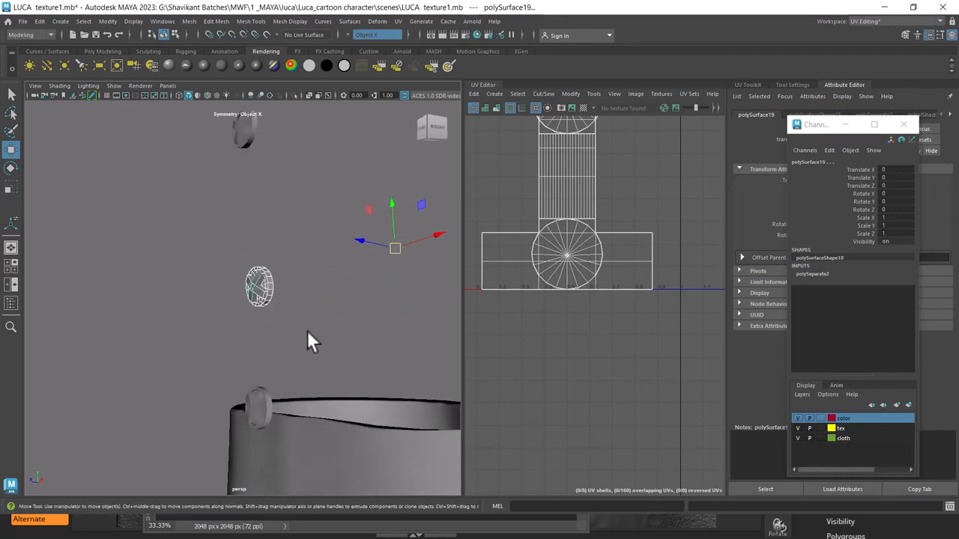
left_click_drag(293, 327, 226, 328, "alt")
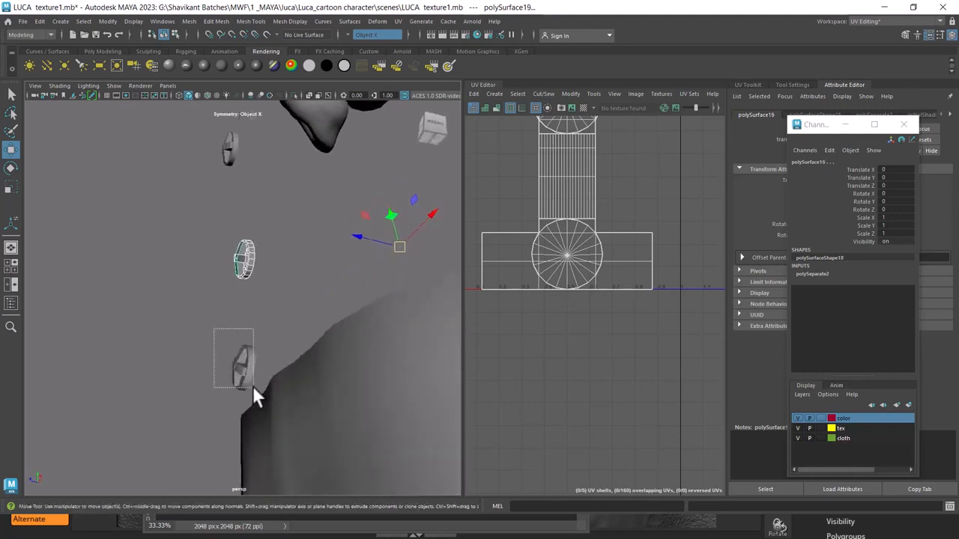
left_click_drag(252, 386, 256, 332)
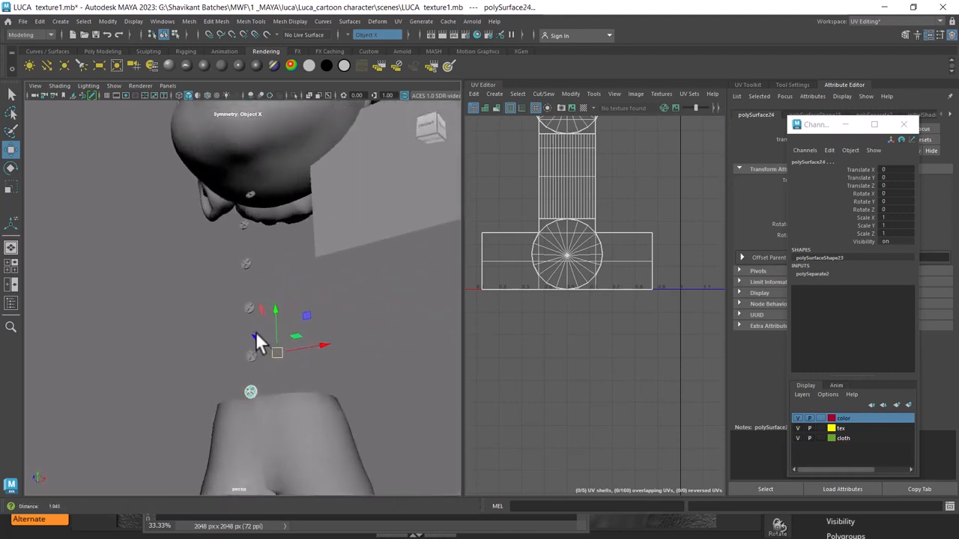
Combine the pieces of the second button from the top into one mesh.
left_click(248, 263)
left_click_drag(280, 258, 286, 287, "alt")
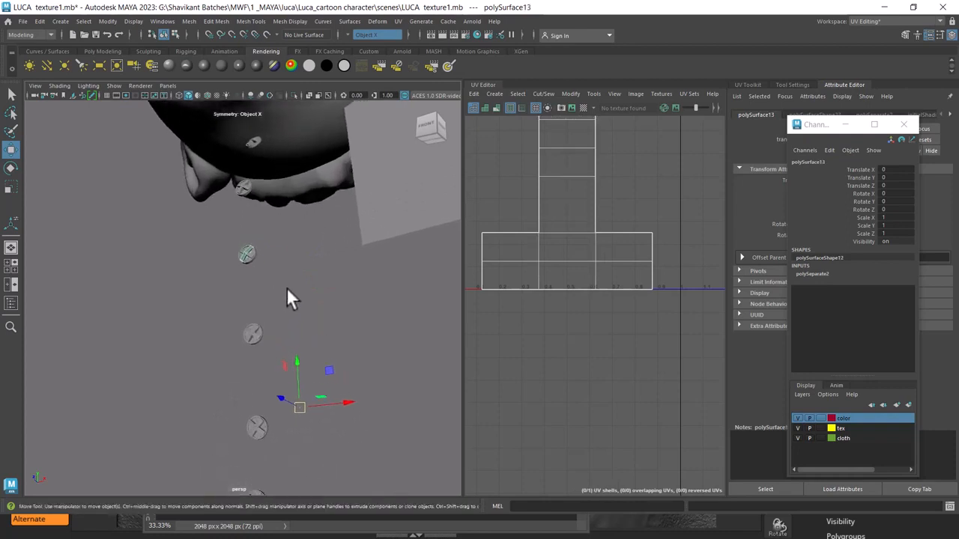
left_click_drag(267, 242, 253, 262, "shift")
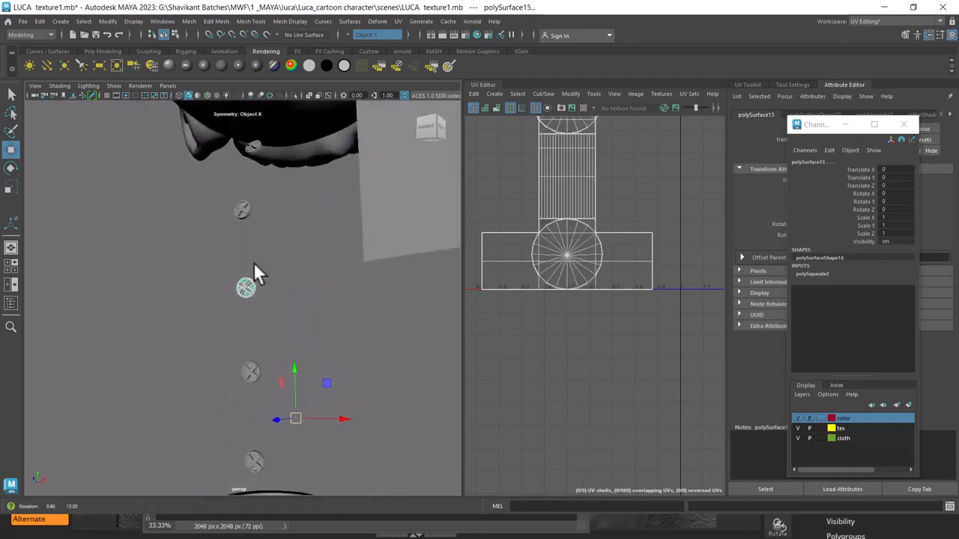
left_click_drag(256, 197, 235, 208, "shift")
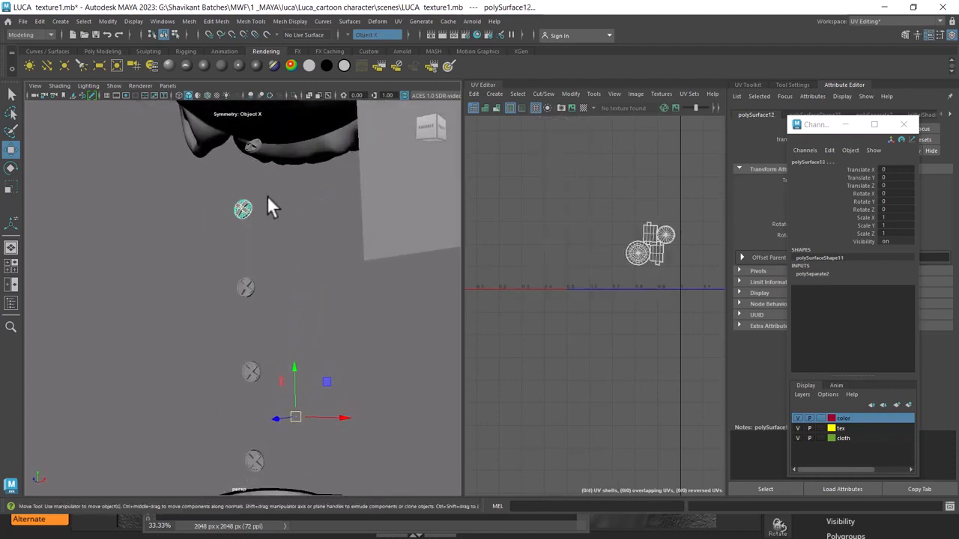
right_click_drag(267, 196, 256, 405, "shift")
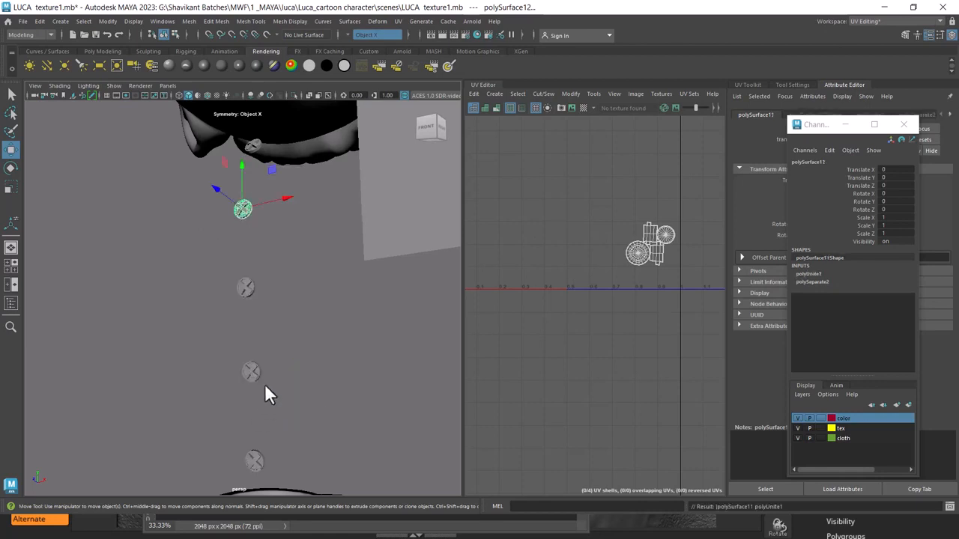
Combine the pieces of each button below the second one, giving every button its own single mesh.
left_click(248, 289)
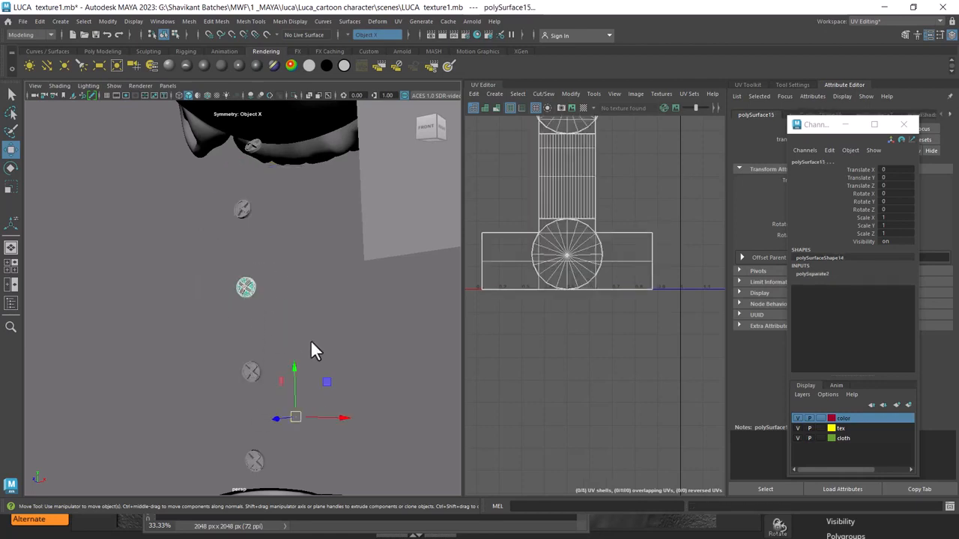
key("g")
left_click_drag(274, 349, 206, 400)
key("g")
left_click_drag(259, 424, 250, 359, "alt")
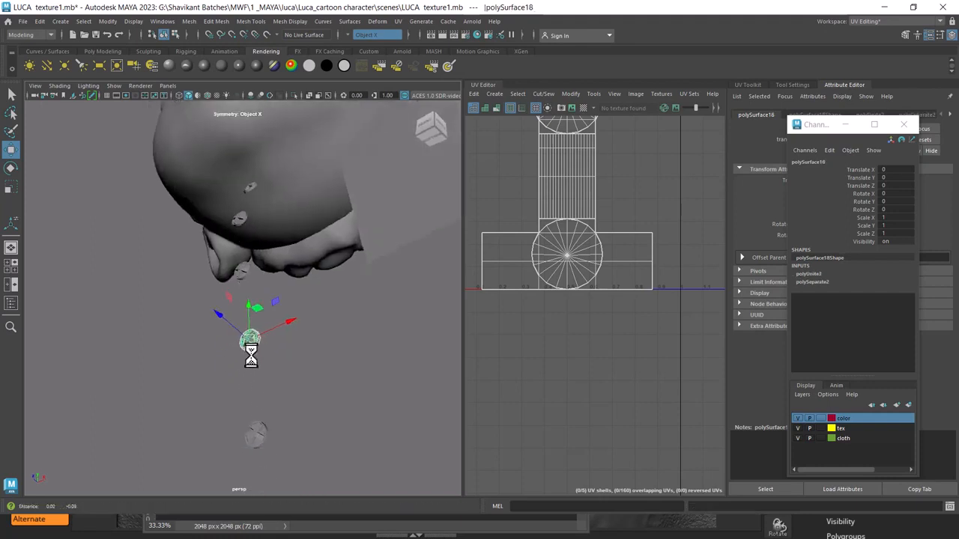
middle_click_drag(250, 359, 237, 251, "alt")
left_click_drag(280, 289, 243, 398)
key("g")
key("g")
Transfer all UV sets from the second shirt button to the third one, using component sample space.
left_click_drag(247, 306, 214, 328, "alt")
left_click(225, 258)
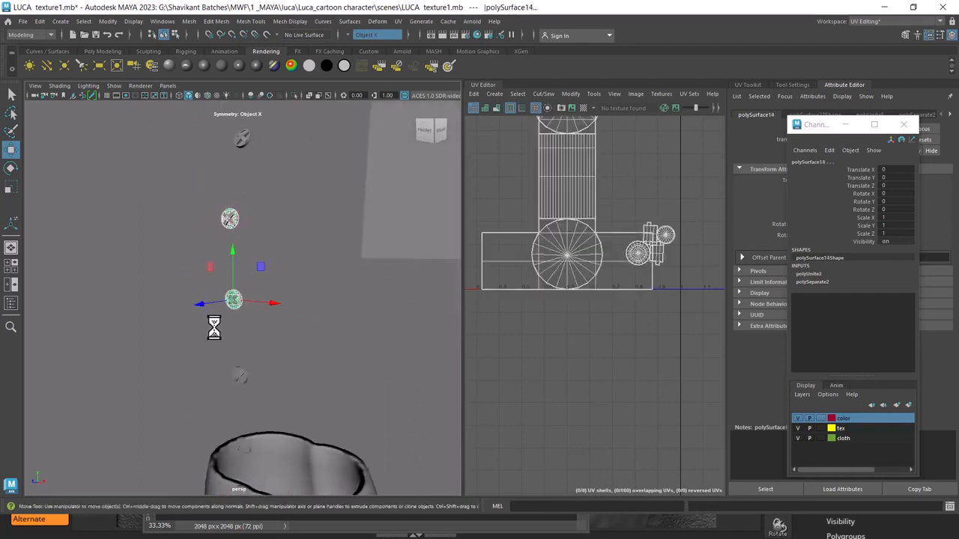
left_click(194, 20)
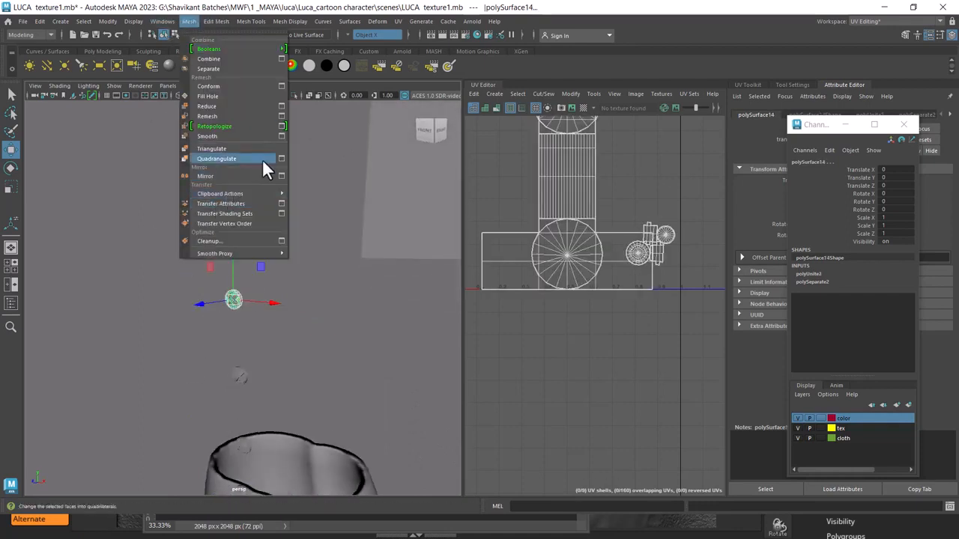
left_click(280, 204)
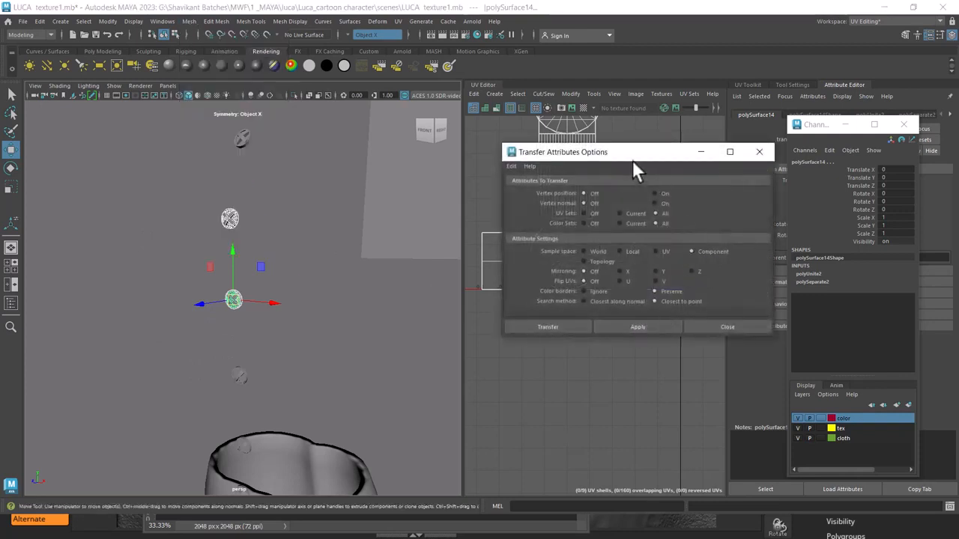
left_click_drag(632, 161, 413, 75)
left_click(409, 241)
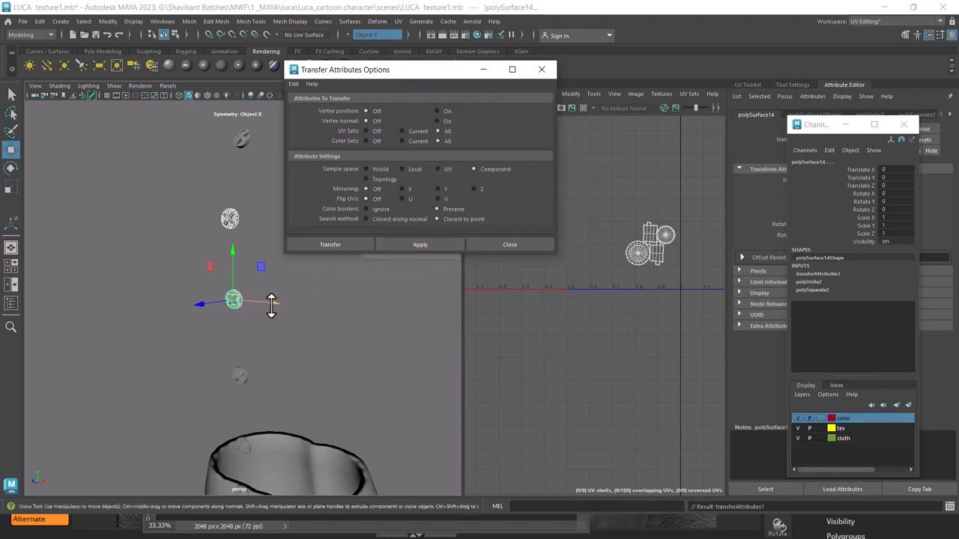
Try to transfer the UVs from the fourth button to the second one and undo the transfer.
left_click(258, 247)
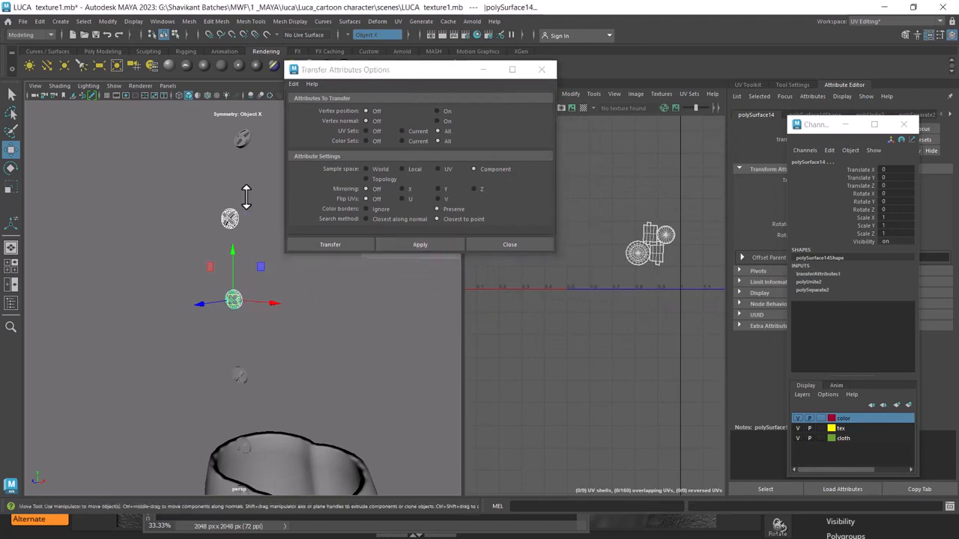
left_click(223, 227)
left_click(230, 382)
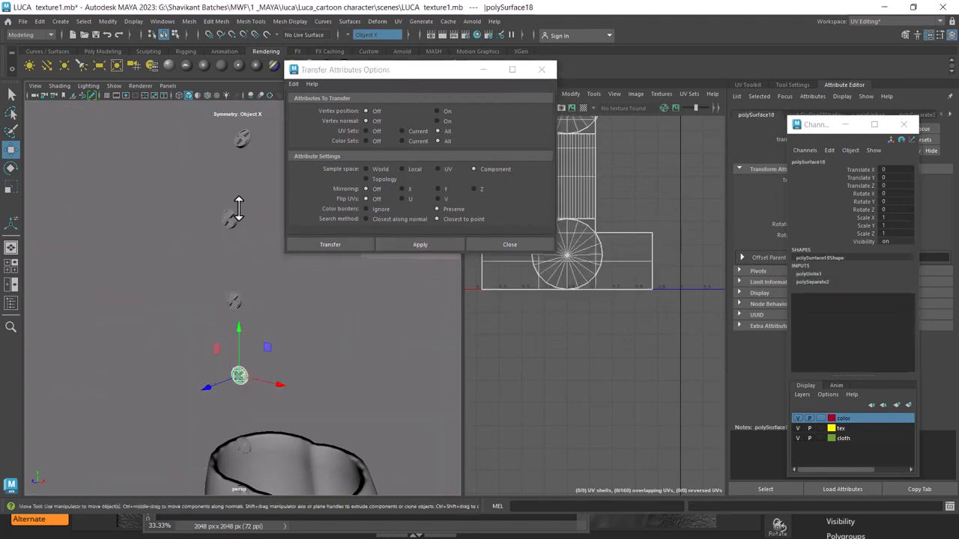
left_click(234, 216, "shift")
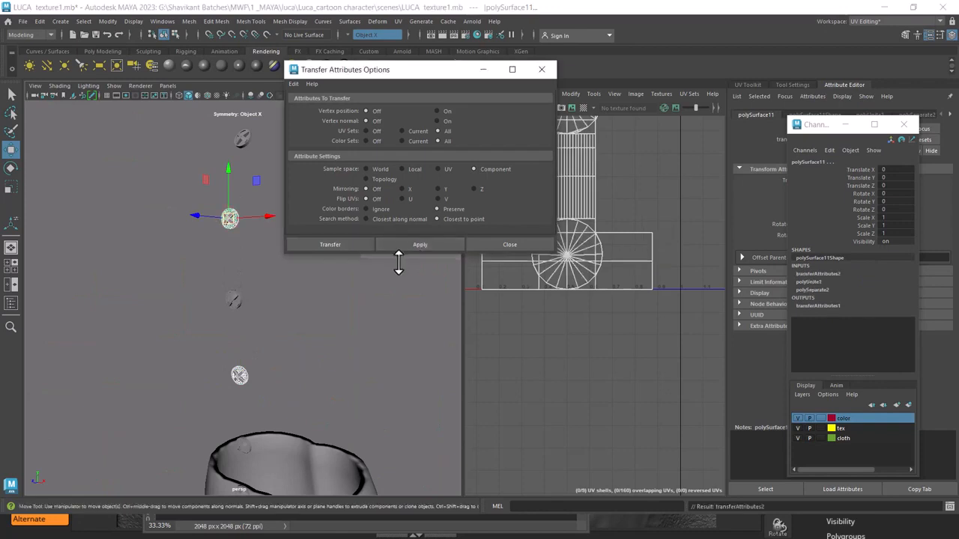
right_click_drag(325, 325, 295, 354, "alt")
key("ctrl+z")
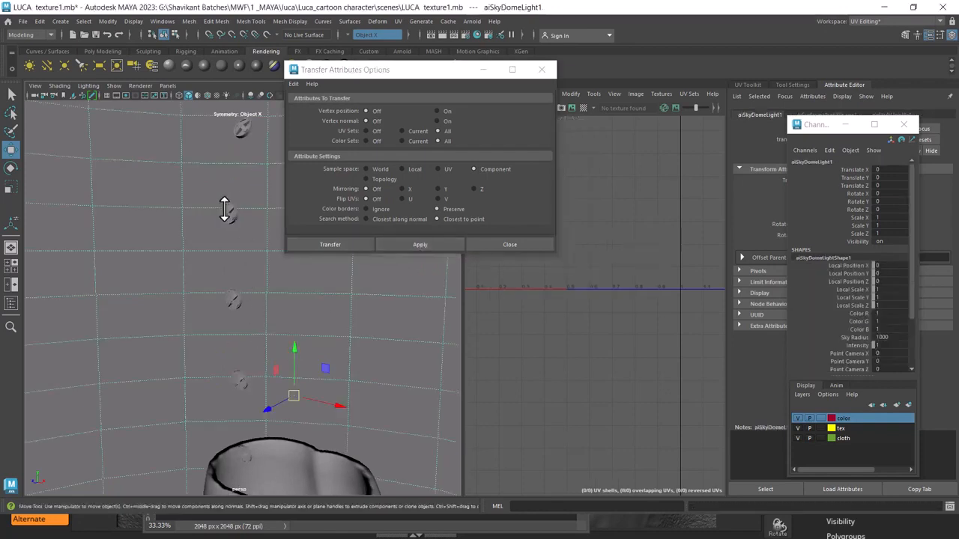
key("ctrl+z")
Transfer the second button's UVs to the fourth button.
left_click_drag(218, 352, 249, 391)
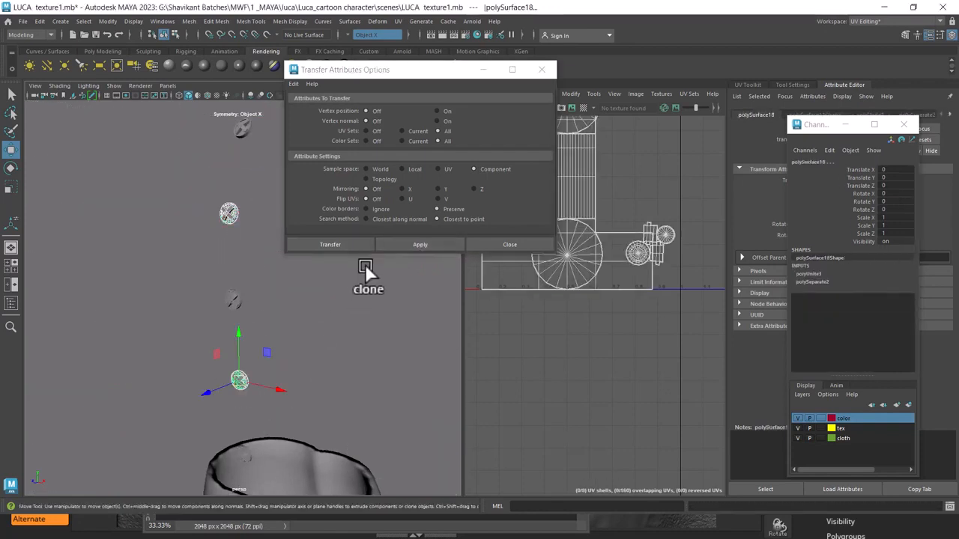
left_click(416, 245)
right_click_drag(321, 353, 261, 311, "alt")
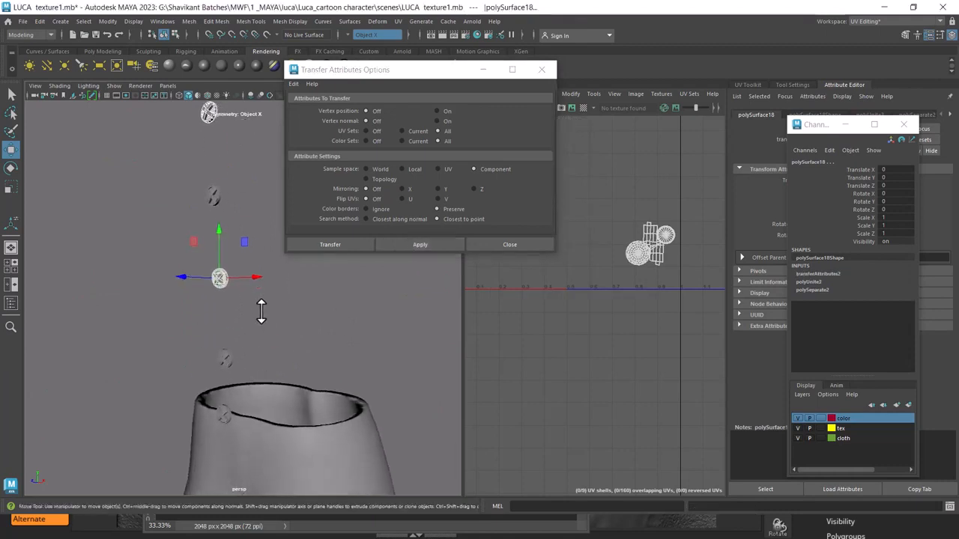
Transfer the second button's UVs to the fifth button, just above the trousers' waist.
left_click(296, 334)
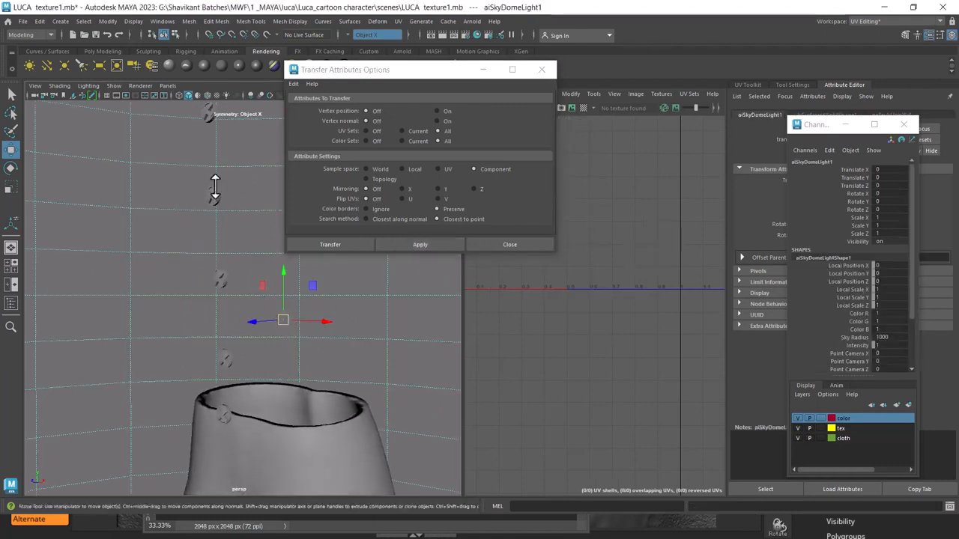
middle_click_drag(202, 144, 196, 204, "alt")
left_click_drag(188, 176, 225, 228)
middle_click_drag(247, 338, 228, 278, "alt")
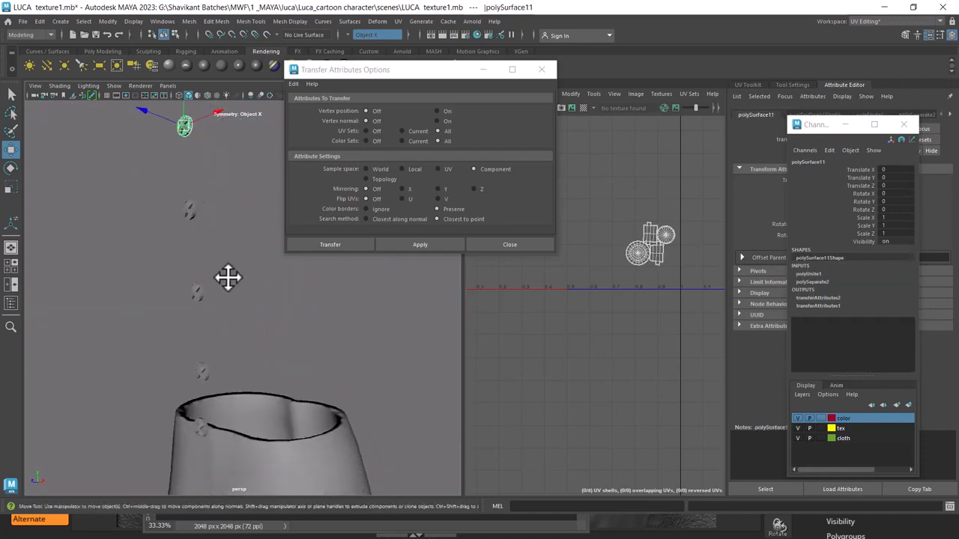
left_click(201, 370)
left_click(406, 244)
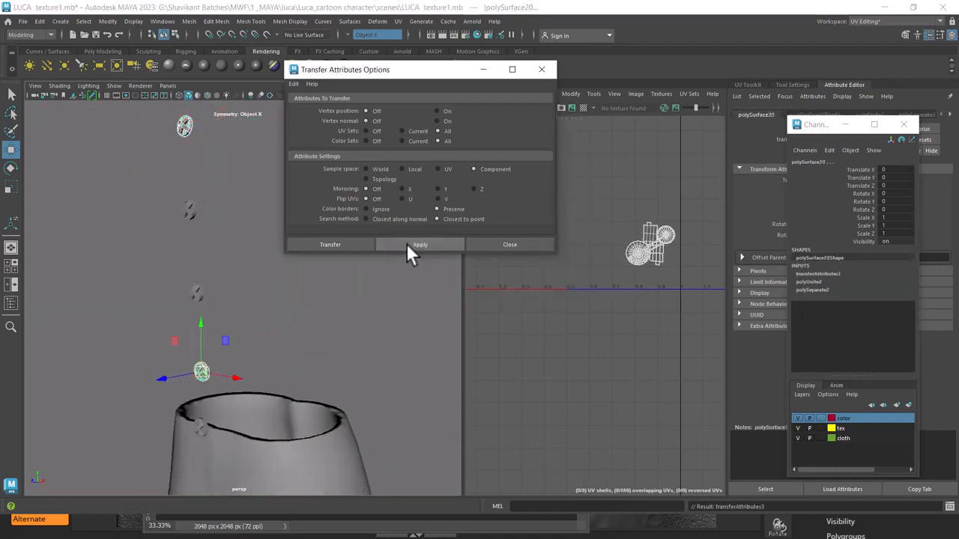
Examine the UV layouts of the shirt buttons one after another to check the transferred UVs.
scroll(588, 276, "up", 3)
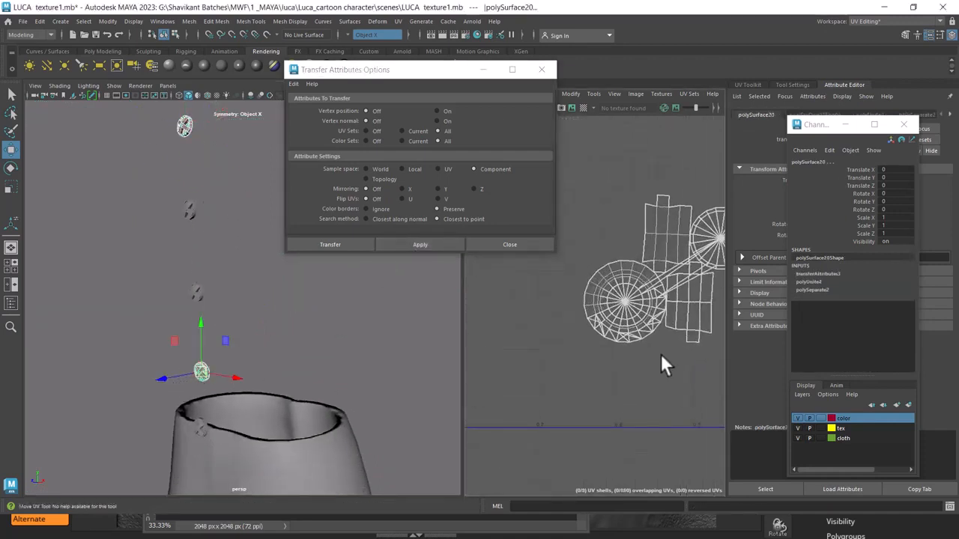
middle_click_drag(306, 261, 289, 318, "alt")
left_click(181, 213)
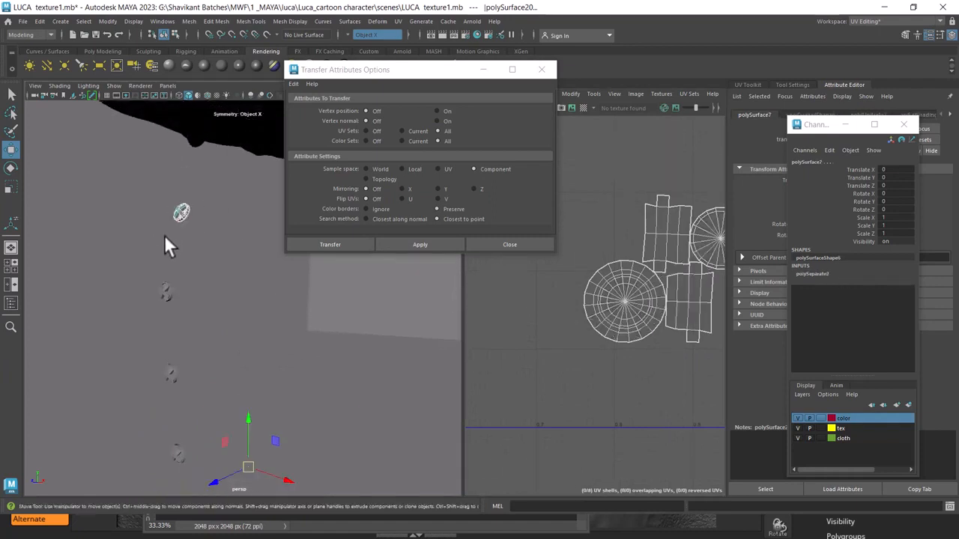
left_click(166, 292)
left_click(171, 373)
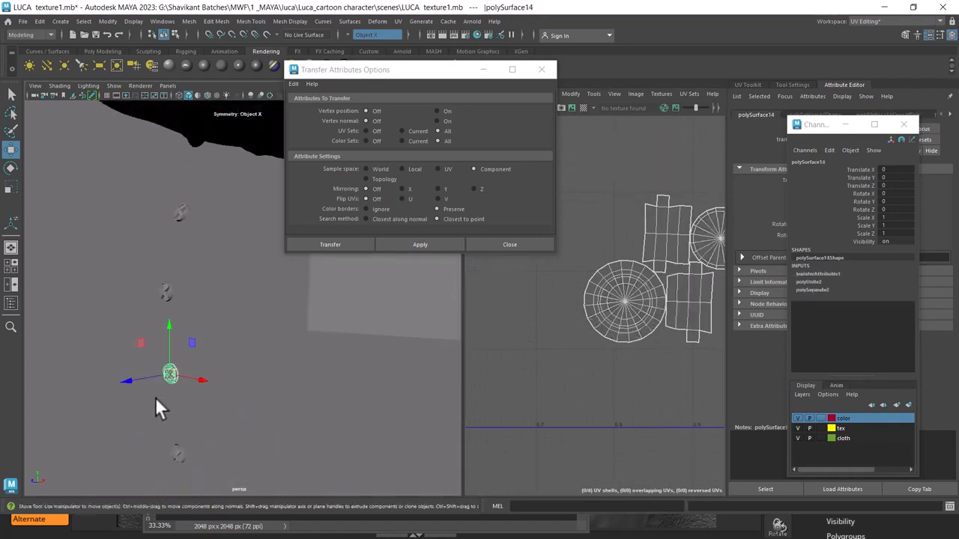
middle_click_drag(214, 417, 216, 347, "alt")
left_click(178, 379)
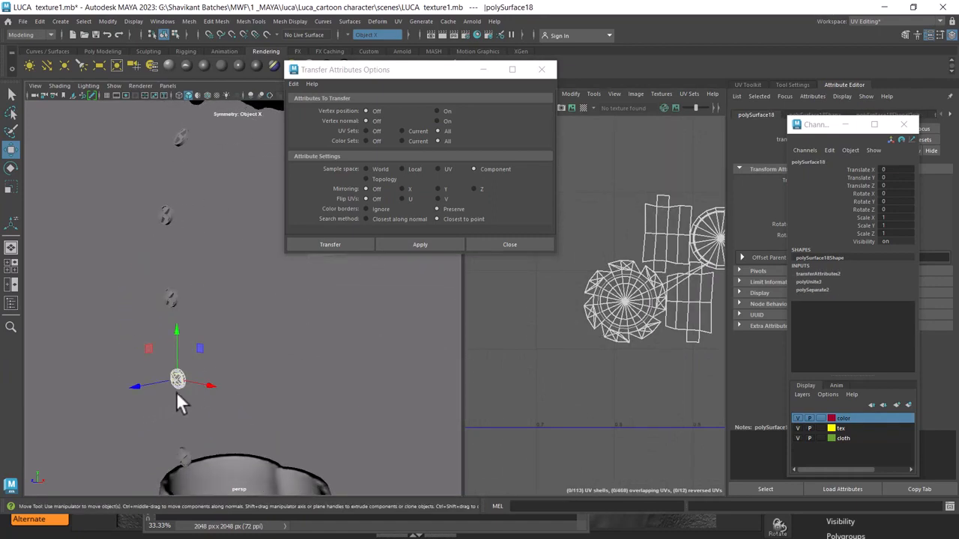
left_click_drag(139, 165, 140, 167)
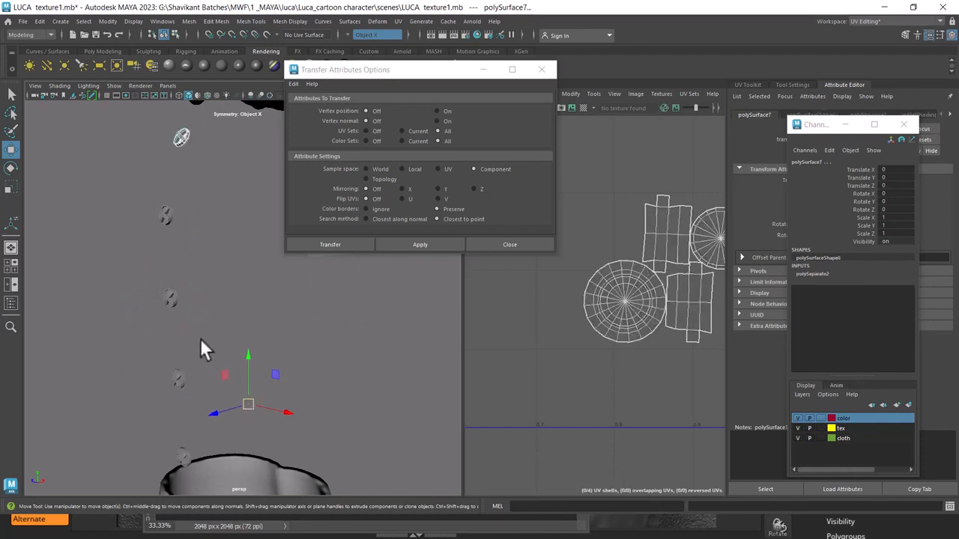
Apply an automatic UV projection to the fourth button and return to object selection.
left_click(179, 380)
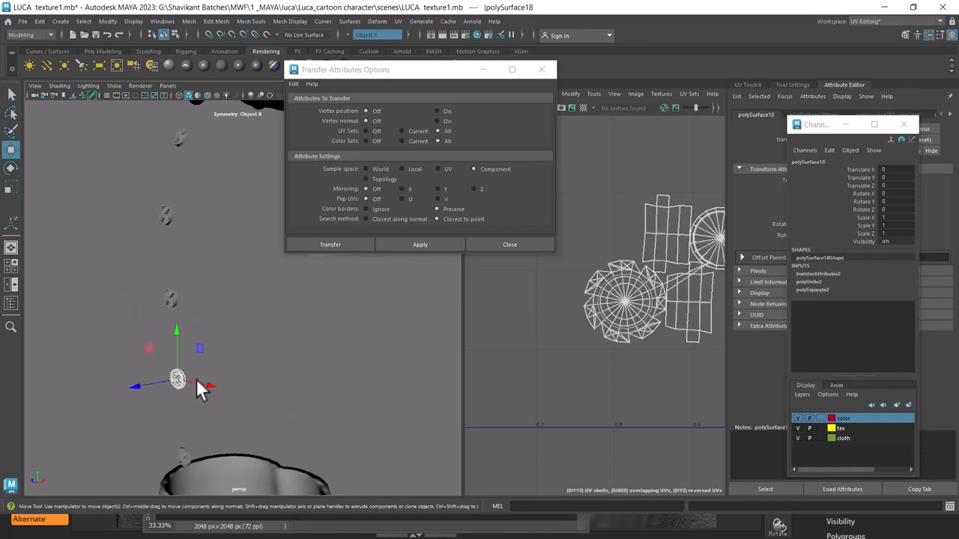
left_click(399, 21)
left_click(454, 83)
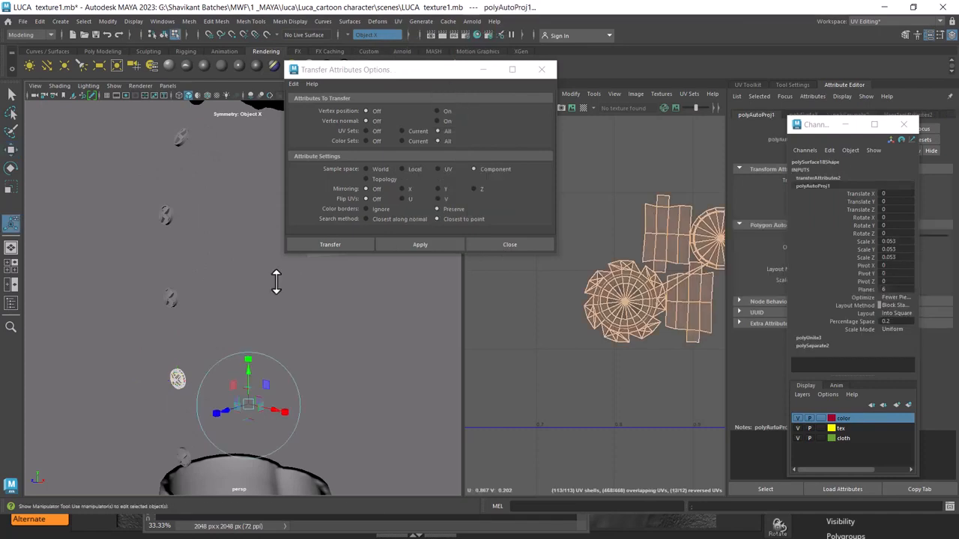
right_click_drag(190, 280, 272, 181)
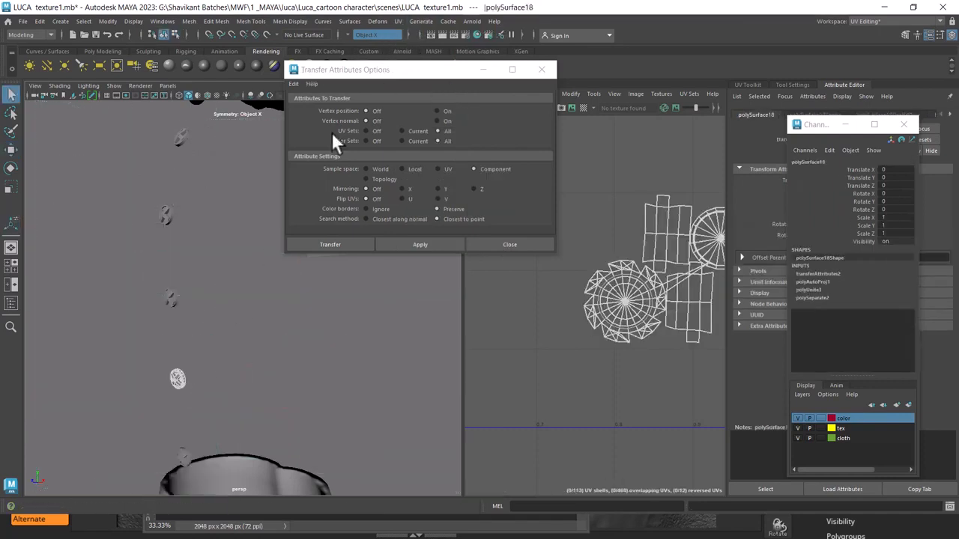
Transfer the UVs from the still separated top button to the fourth button.
left_click(182, 137)
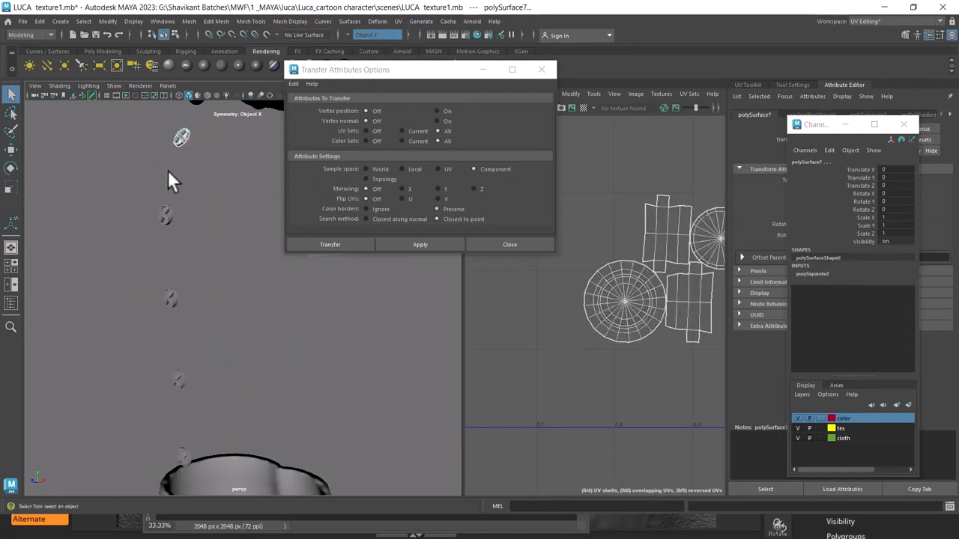
left_click_drag(155, 399, 156, 399, "shift")
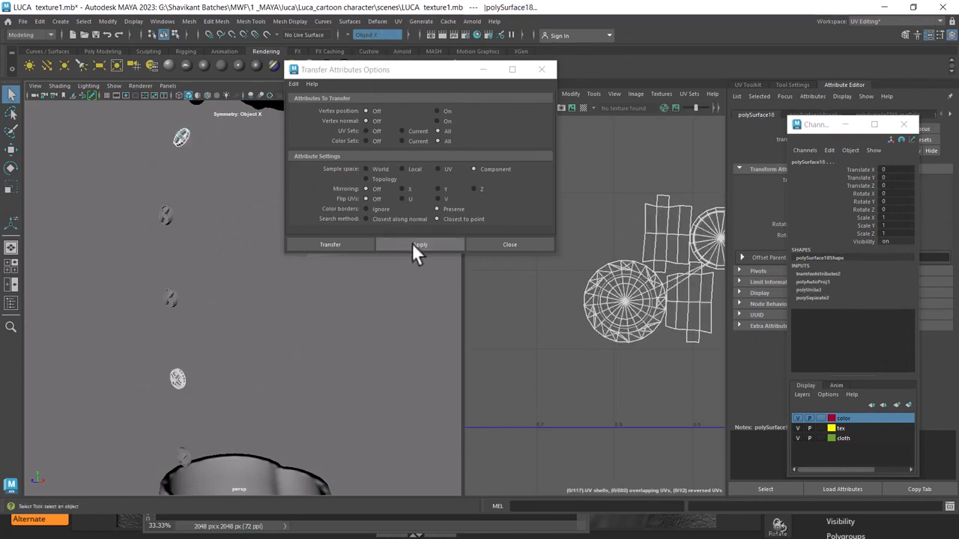
left_click(412, 243)
middle_click_drag(229, 347, 226, 240, "alt")
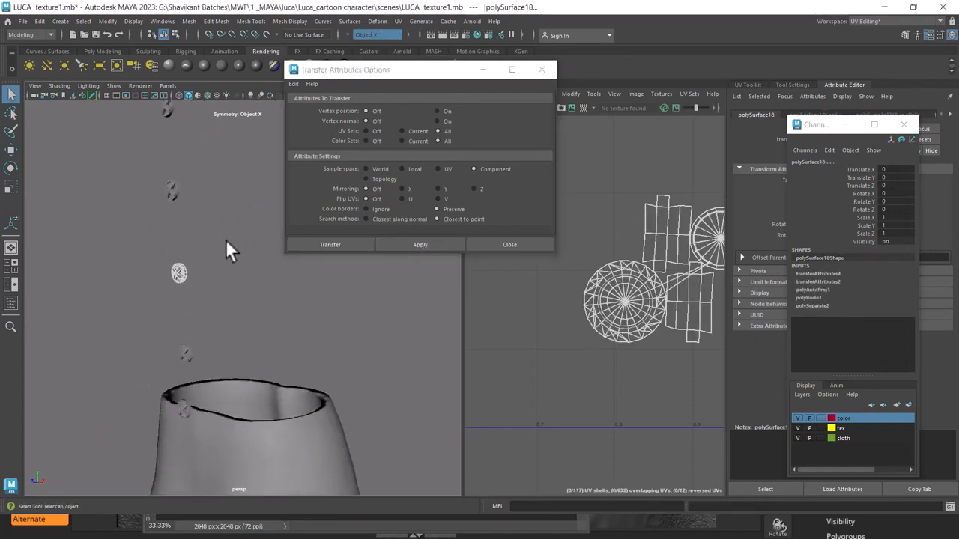
left_click(206, 180)
left_click(173, 191)
left_click_drag(169, 367, 170, 366, "shift")
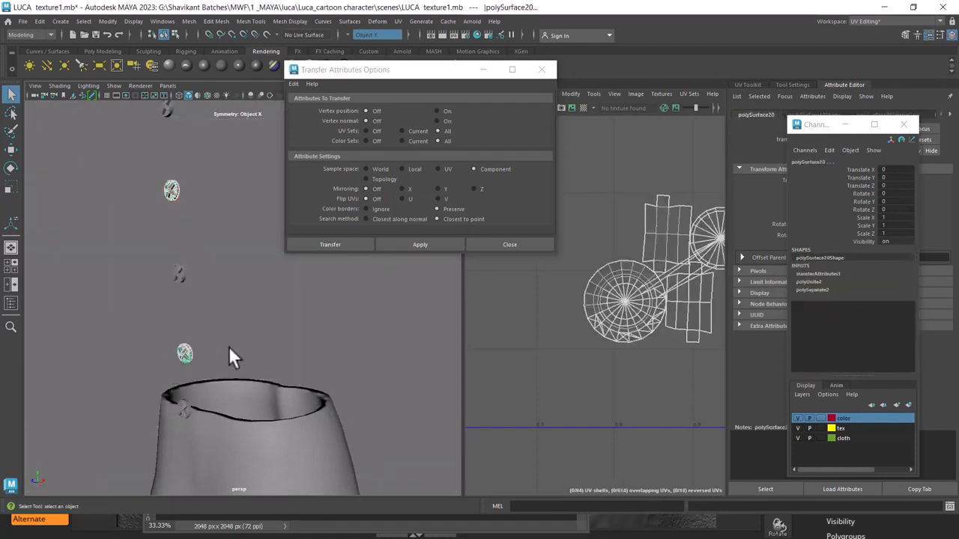
scroll(195, 217, "down", 3)
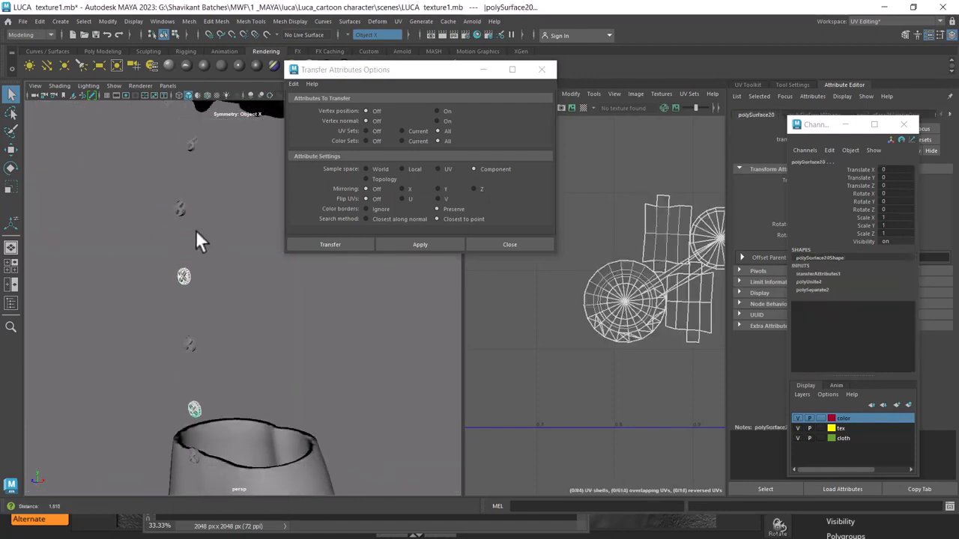
left_click(194, 149)
left_click_drag(193, 418, 192, 421, "shift")
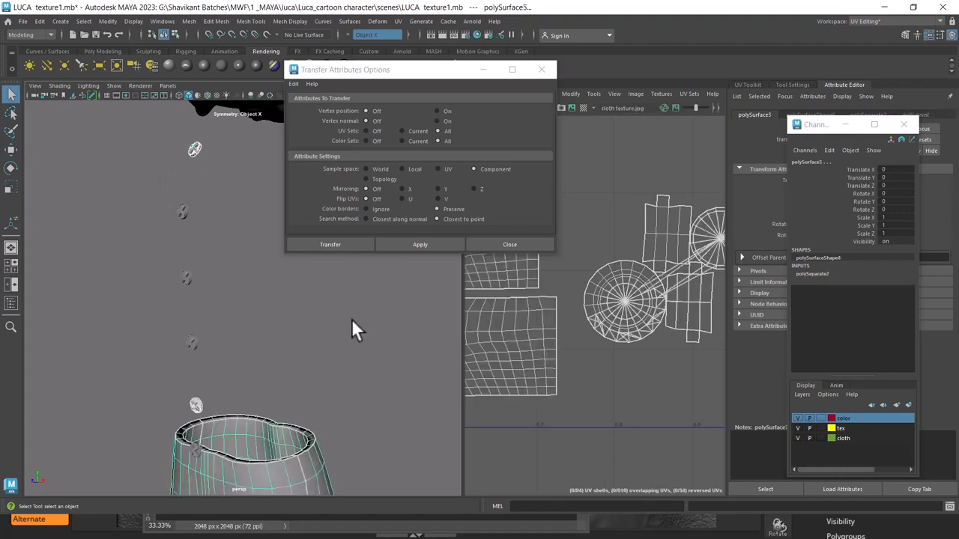
Combine the pieces of the top shirt button into one mesh.
left_click_drag(236, 370, 239, 333, "alt")
scroll(238, 244, "down", 2)
left_click(204, 168)
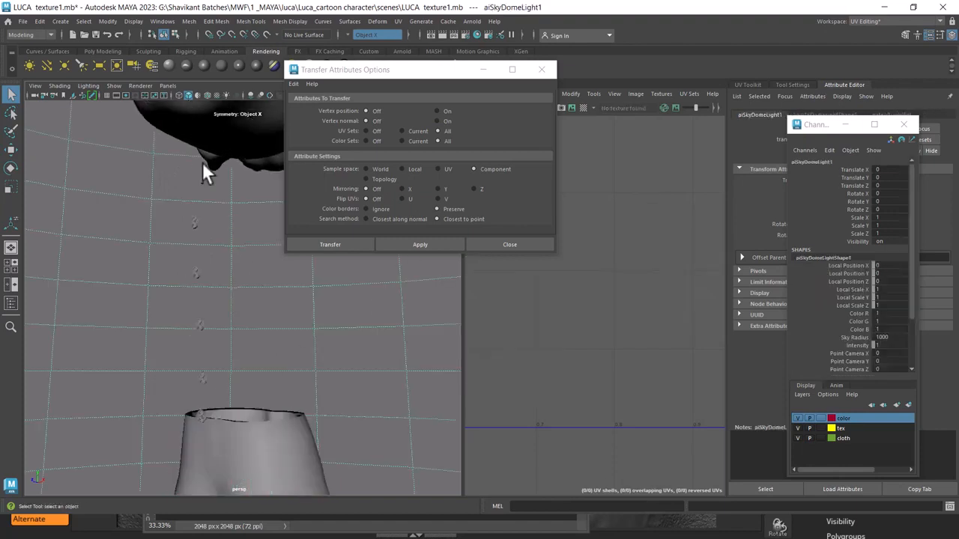
left_click(206, 177)
left_click_drag(182, 272, 188, 216, "alt")
left_click(179, 250, "shift")
right_click_drag(179, 251, 165, 428, "shift")
key("w")
Transfer the UVs from the combined top button to the fourth button.
left_click(233, 240)
left_click_drag(218, 227, 171, 279)
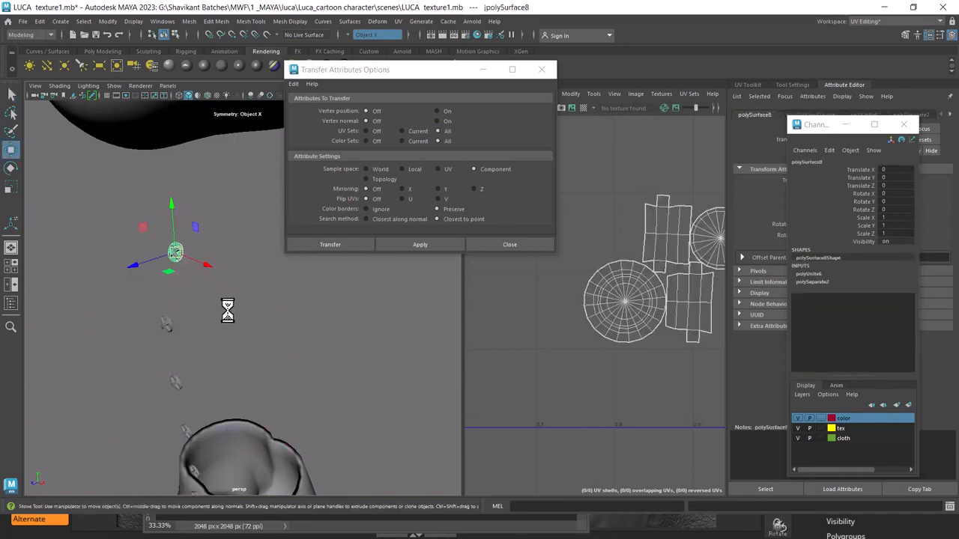
scroll(224, 324, "down", 2)
middle_click_drag(227, 360, 229, 298, "alt")
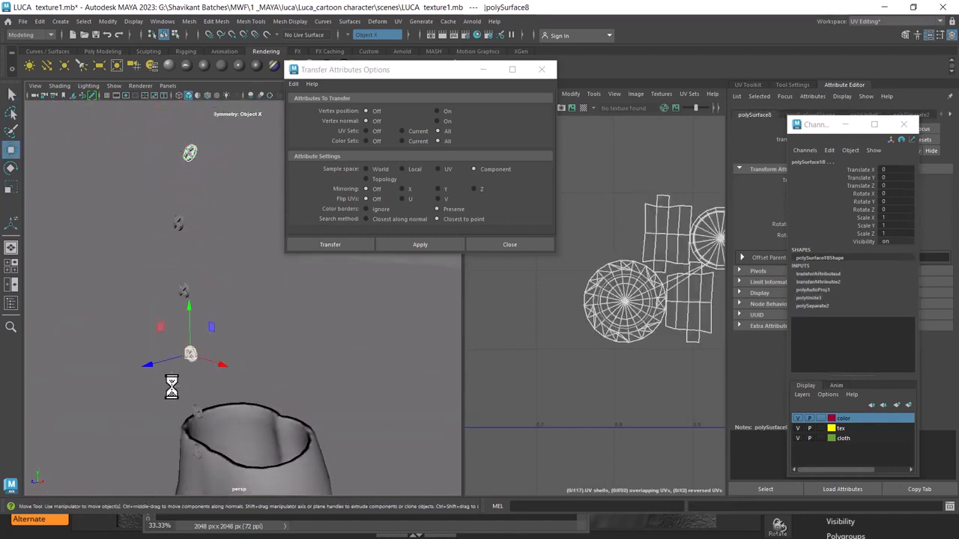
left_click(424, 243)
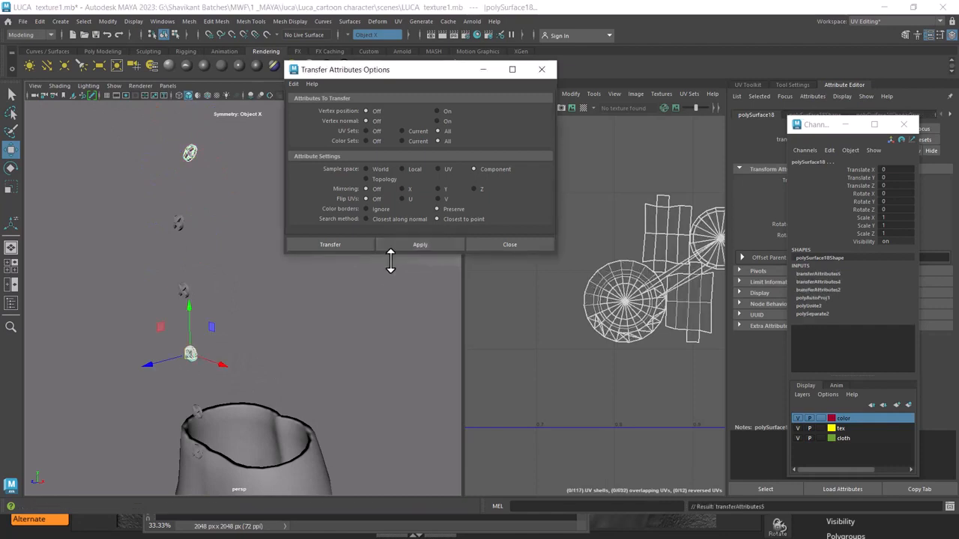
Transfer the UVs from the combined top button to the fifth button above the trousers' waist.
left_click(238, 172)
left_click_drag(195, 136, 171, 171)
left_click_drag(227, 408, 200, 369, "alt")
left_click_drag(212, 407, 177, 442)
left_click_drag(225, 219, 210, 259, "alt")
left_click(201, 195)
left_click_drag(215, 352, 190, 412)
left_click(433, 244)
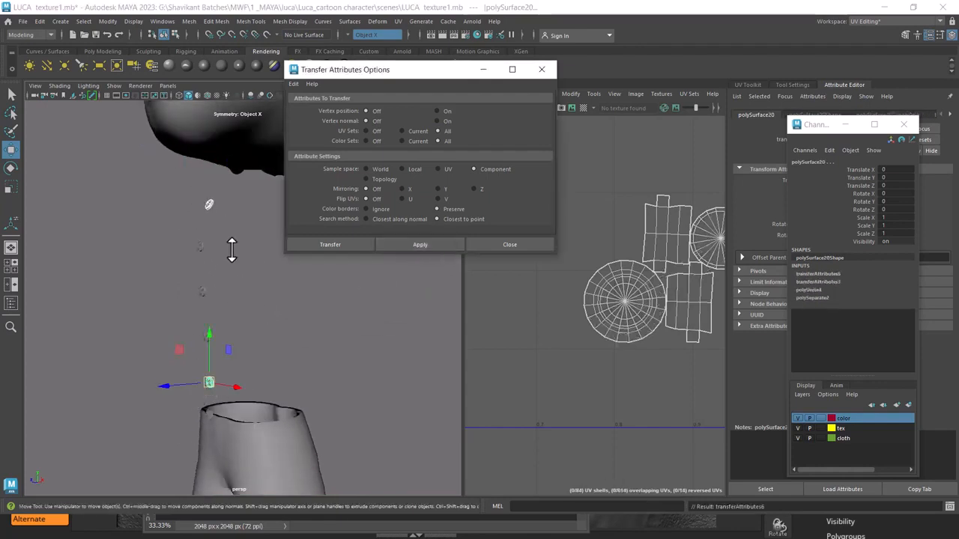
Repeat the UV transfer from the combined top button to the fourth button and clear the button selection.
left_click(211, 203)
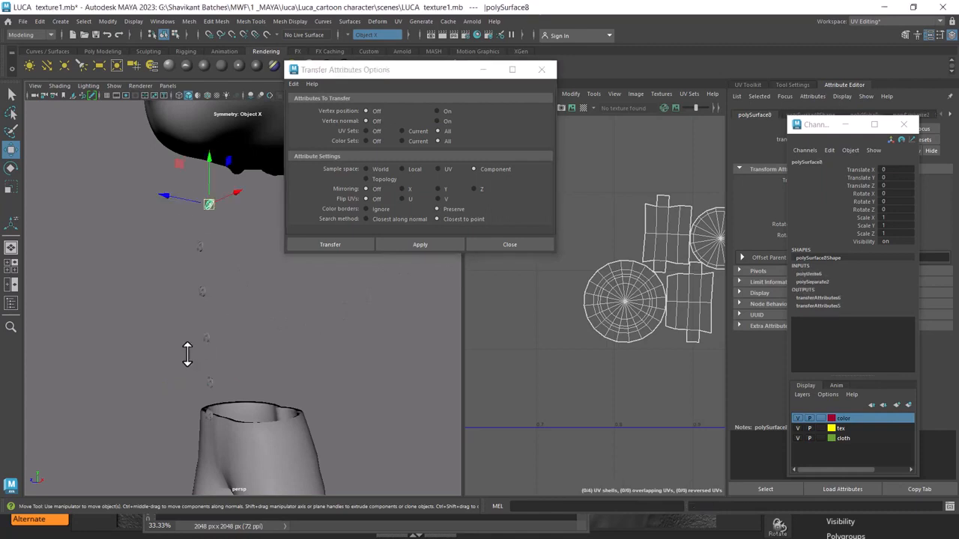
left_click(205, 338)
left_click(413, 245)
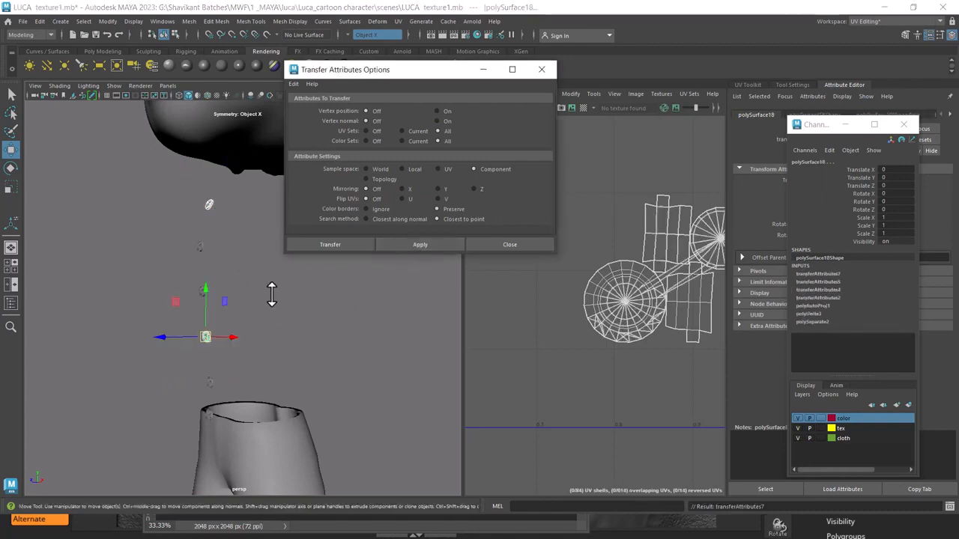
left_click(250, 237)
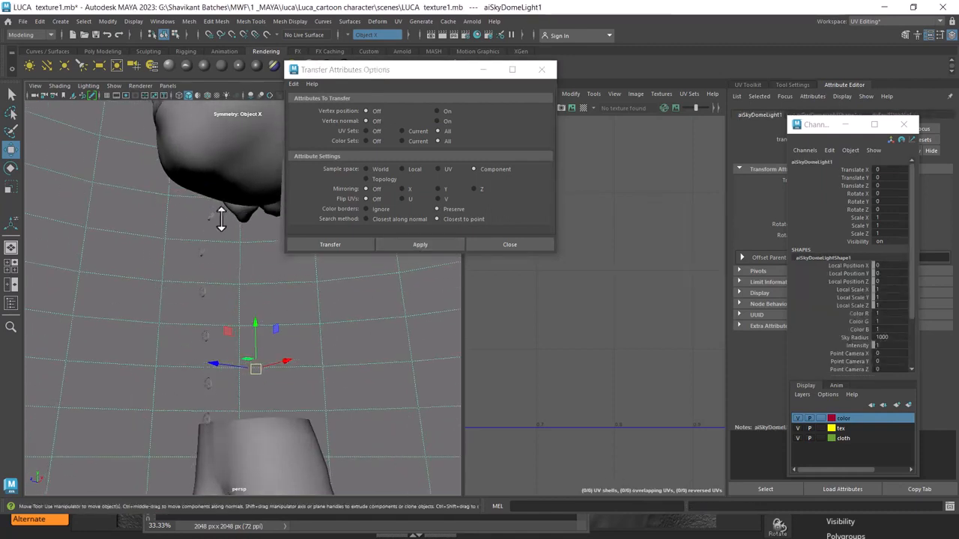
Transfer the UVs from the combined top button to the lowest button at the trousers' waist.
left_click(206, 222)
left_click_drag(233, 376, 231, 382, "alt")
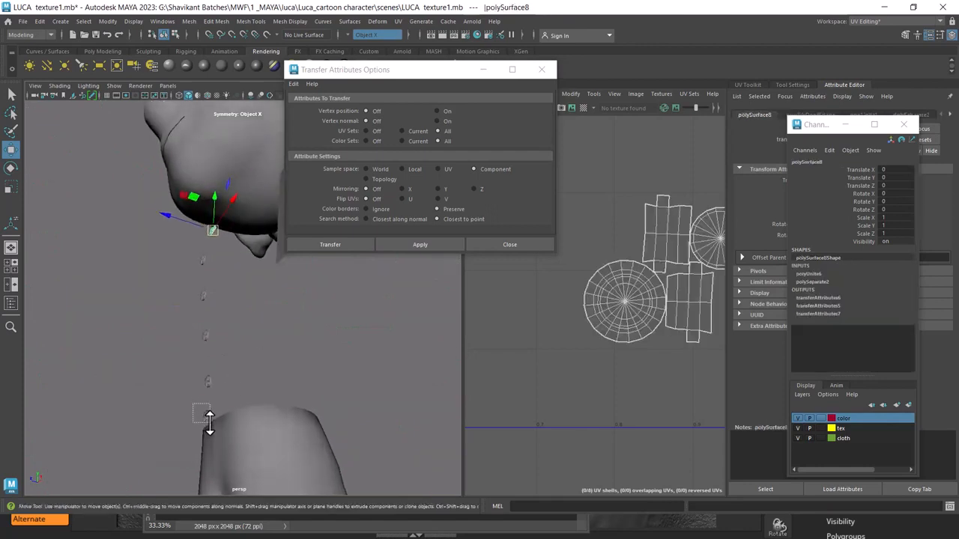
left_click_drag(209, 423, 210, 425)
left_click(294, 415, "shift")
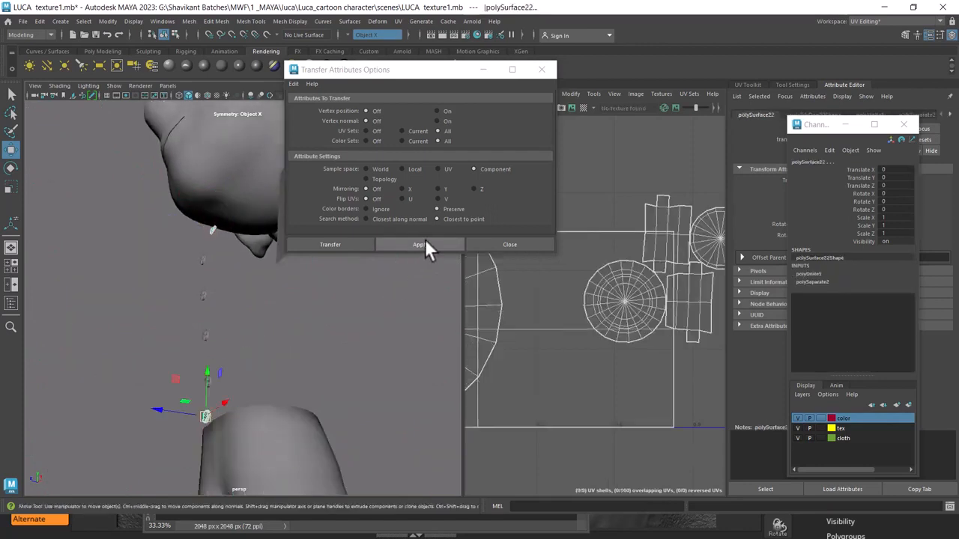
left_click(424, 241)
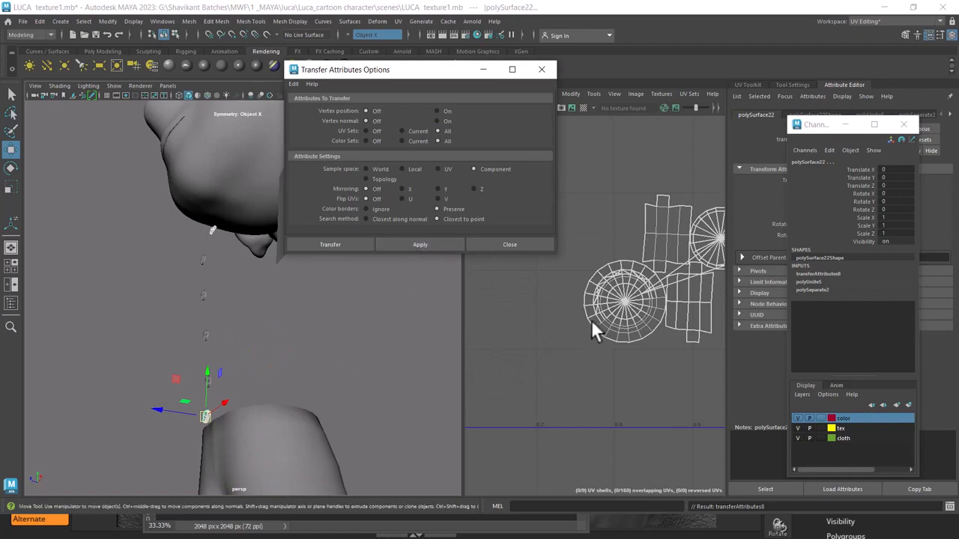
In the side view, duplicate the third button from the top and move the copy in front of the fourth button.
left_click_drag(263, 371, 251, 352, "alt")
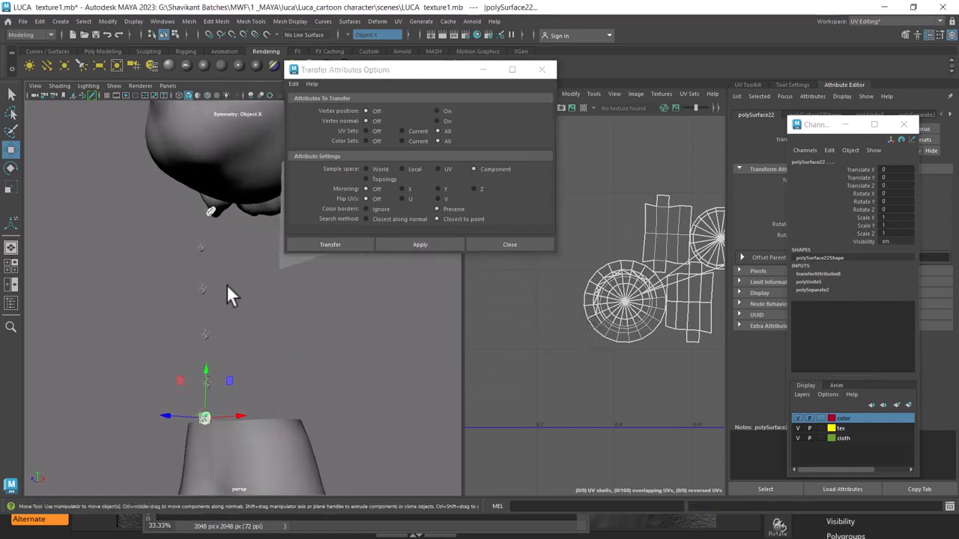
left_click(202, 247)
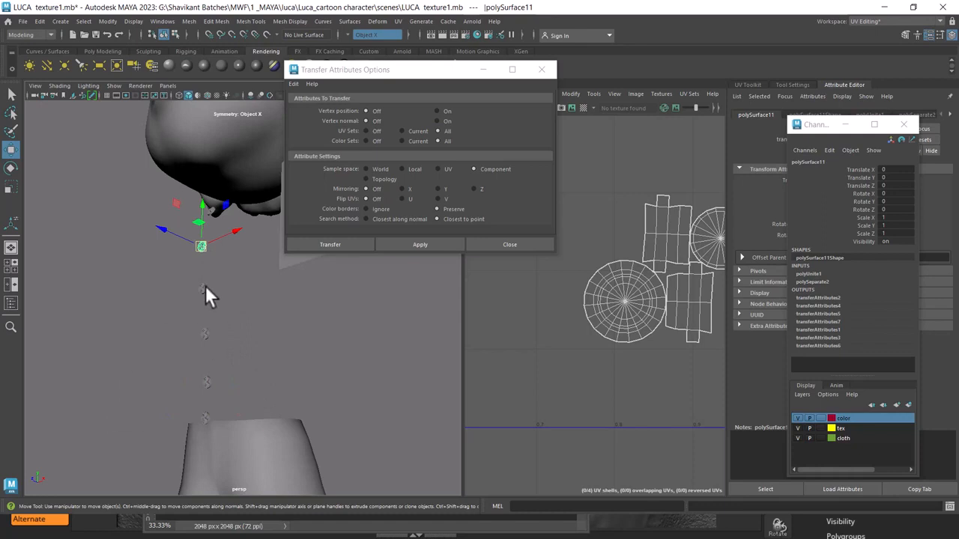
left_click(204, 289)
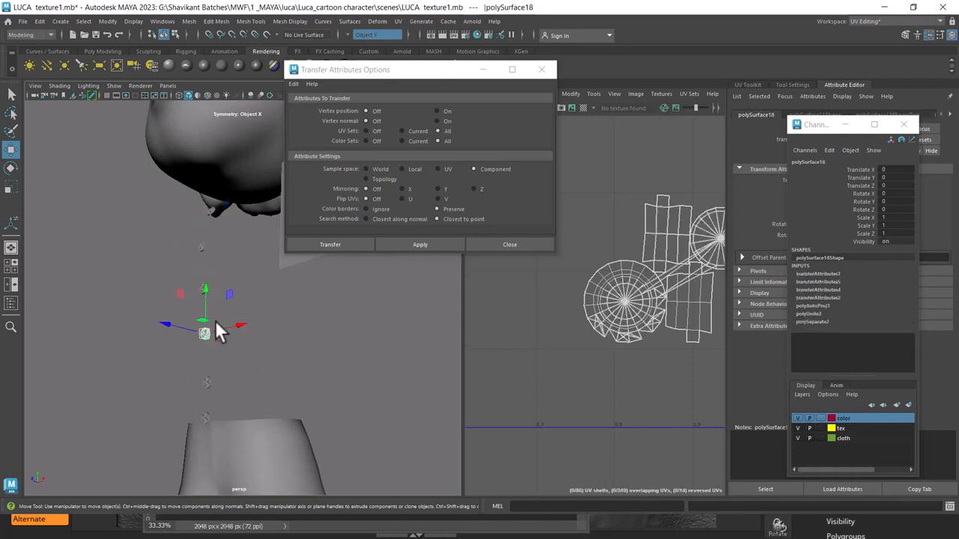
scroll(216, 323, "up", 3)
left_click(186, 284)
key("space")
left_click_drag(239, 323, 325, 321)
scroll(298, 381, "up", 10)
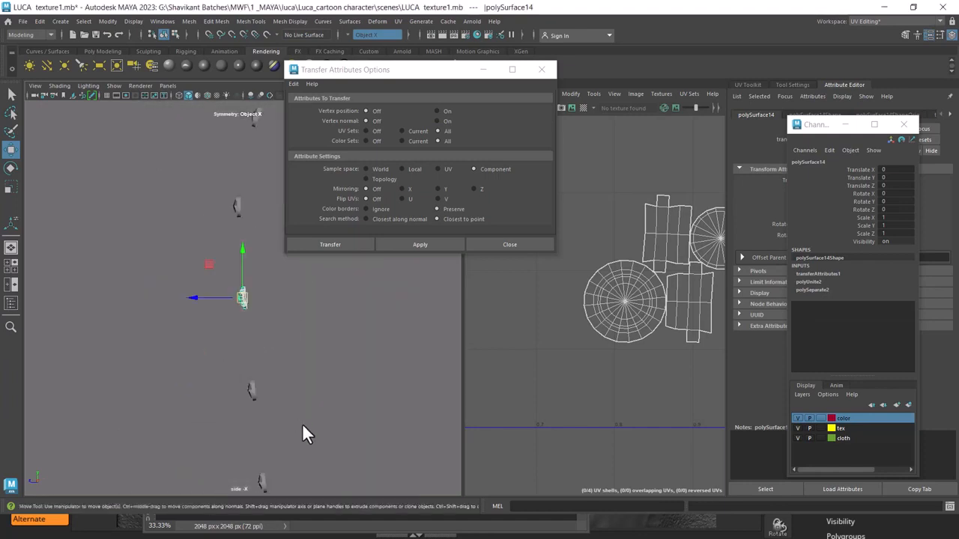
scroll(280, 318, "up", 4)
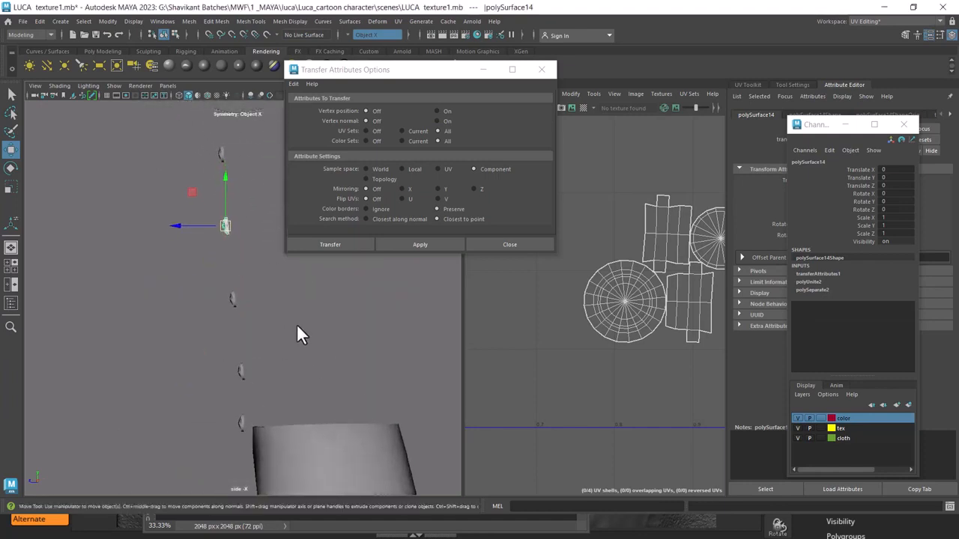
key("ctrl+d")
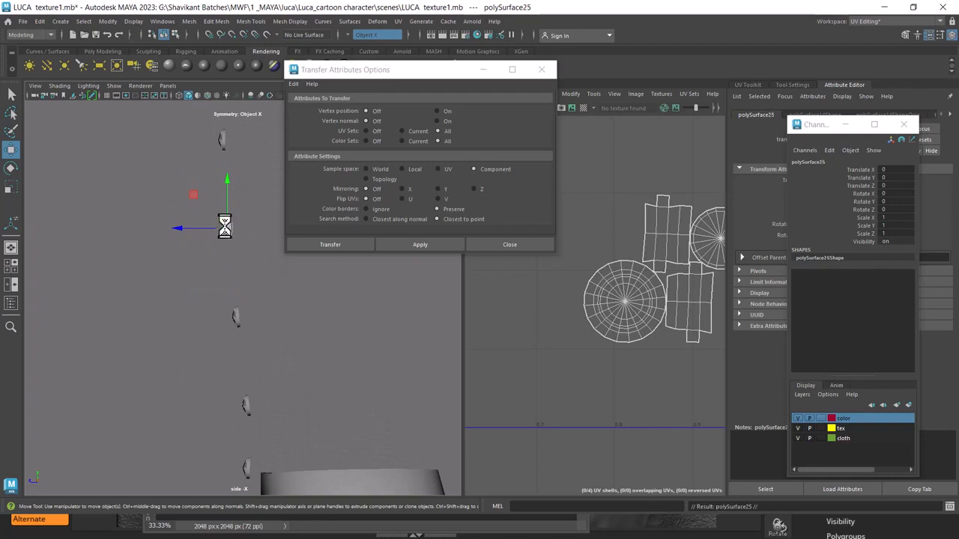
left_click_drag(227, 228, 194, 287)
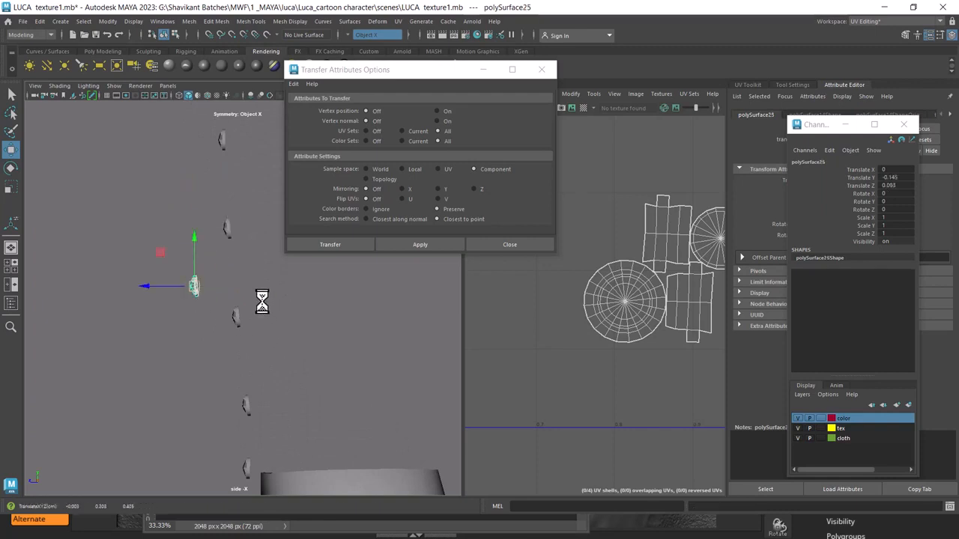
Duplicate the copied button twice more and place the new copies in front of the fifth and lowest buttons.
left_click(235, 318)
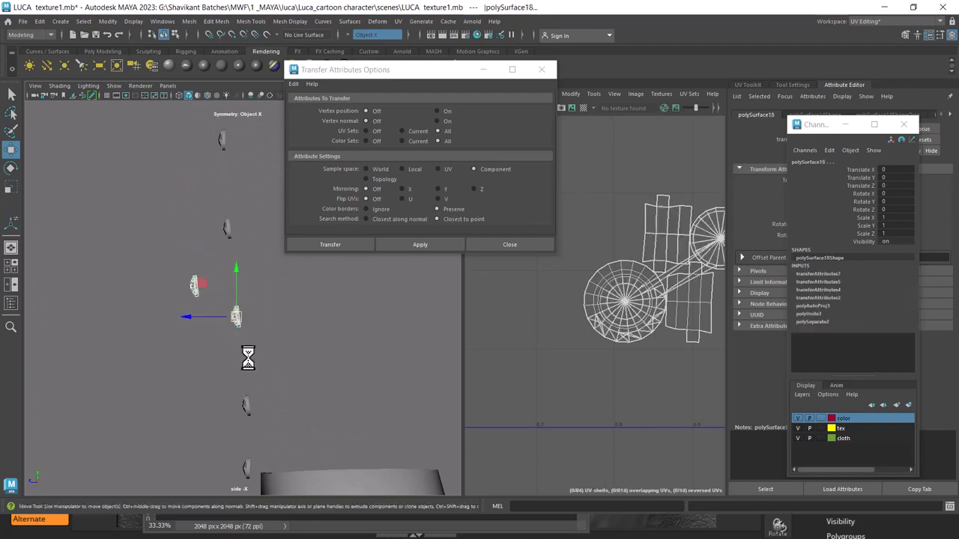
left_click(293, 328)
left_click(193, 286)
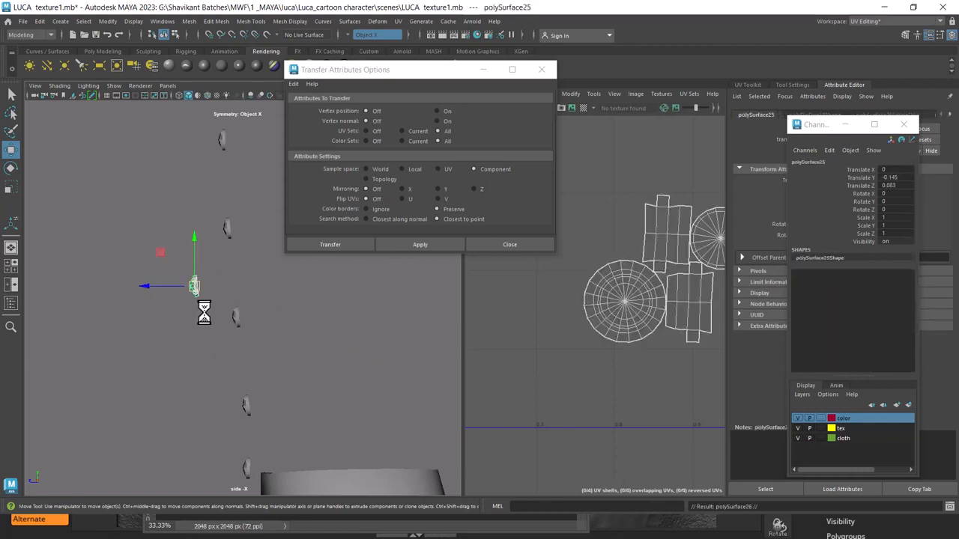
left_click(194, 289)
left_click_drag(195, 289, 200, 408)
middle_click_drag(228, 384, 230, 291, "alt")
left_click_drag(199, 311, 206, 380, "shift")
Close the Transfer Attributes options and set Align Objects to align to the last selected object in World X, Y and Z.
left_click(192, 187, "shift")
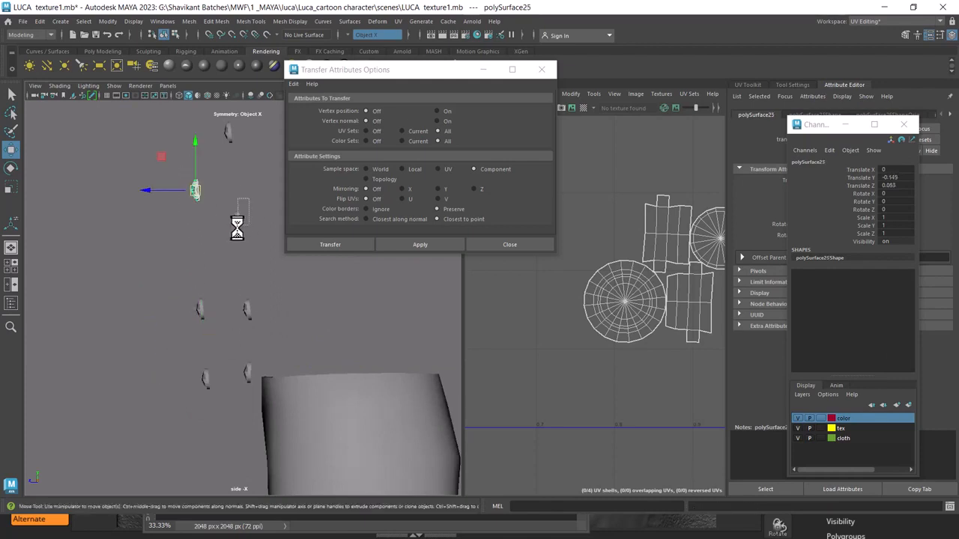
left_click(427, 245)
left_click(514, 242)
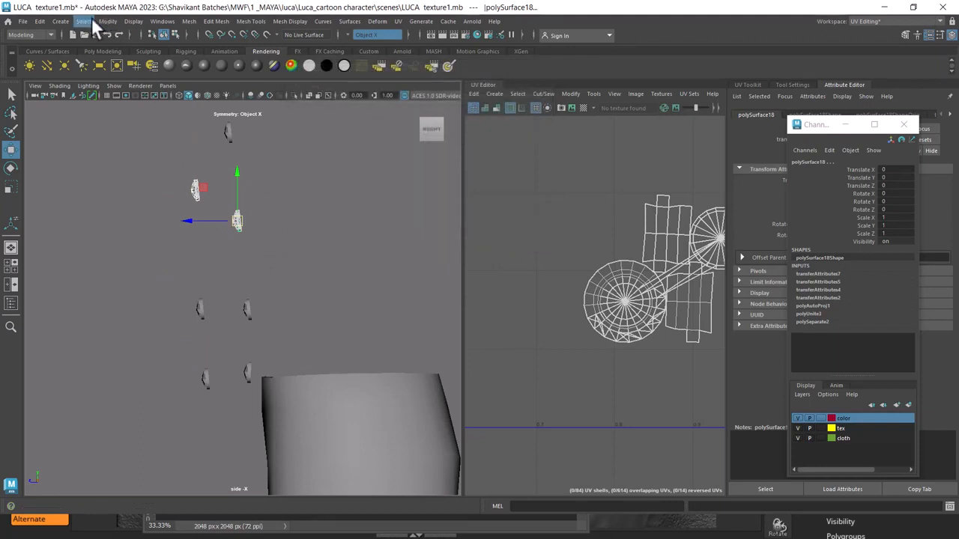
middle_click_drag(269, 259, 270, 273, "alt")
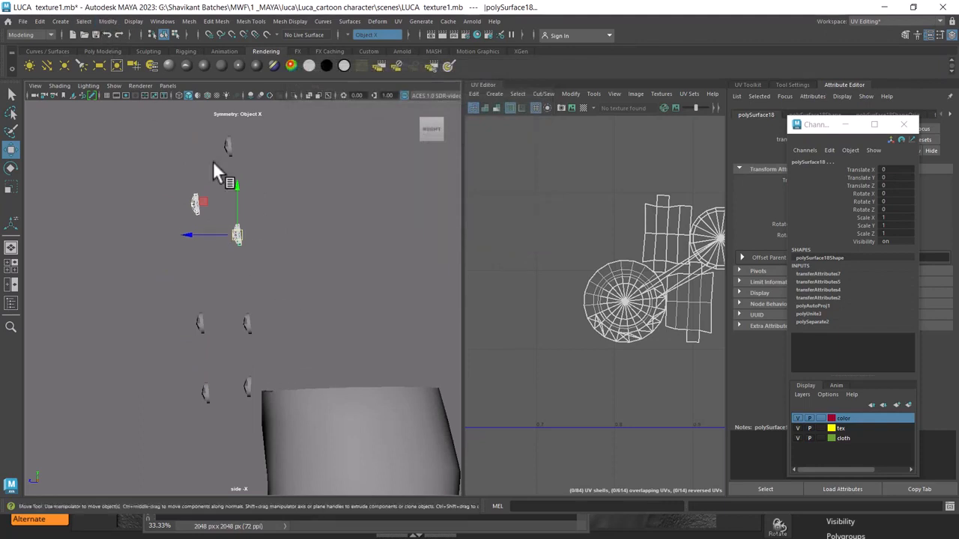
left_click(84, 21)
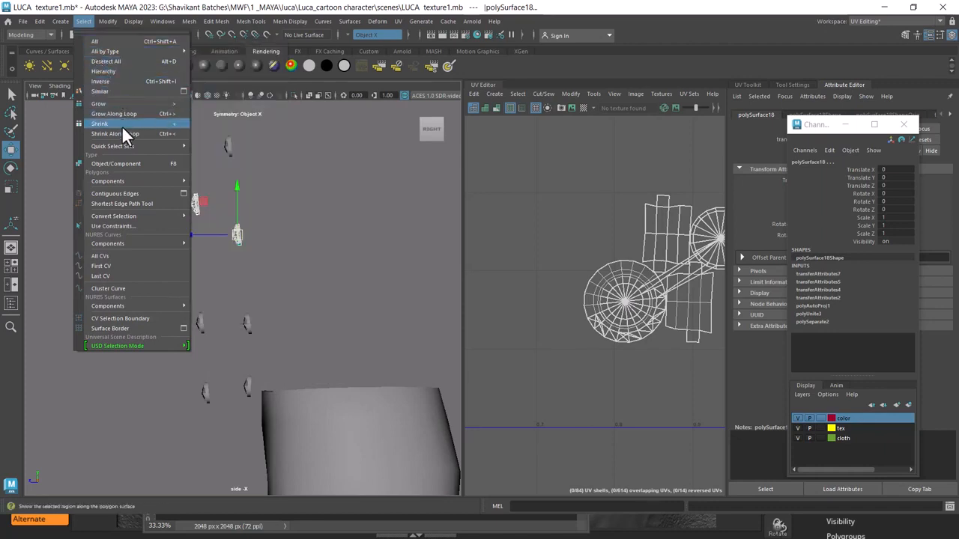
mouse_move(125, 144)
mouse_move(46, 20)
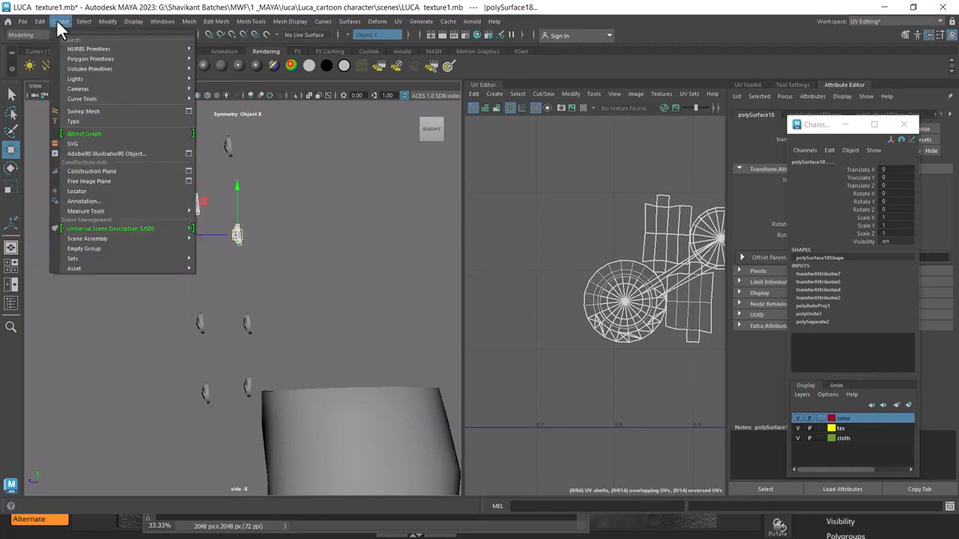
mouse_move(84, 25)
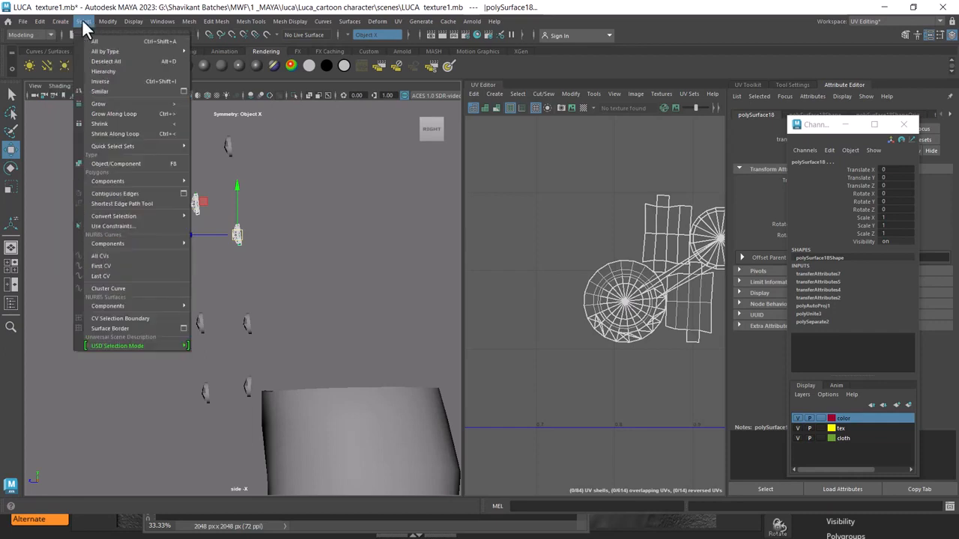
mouse_move(112, 21)
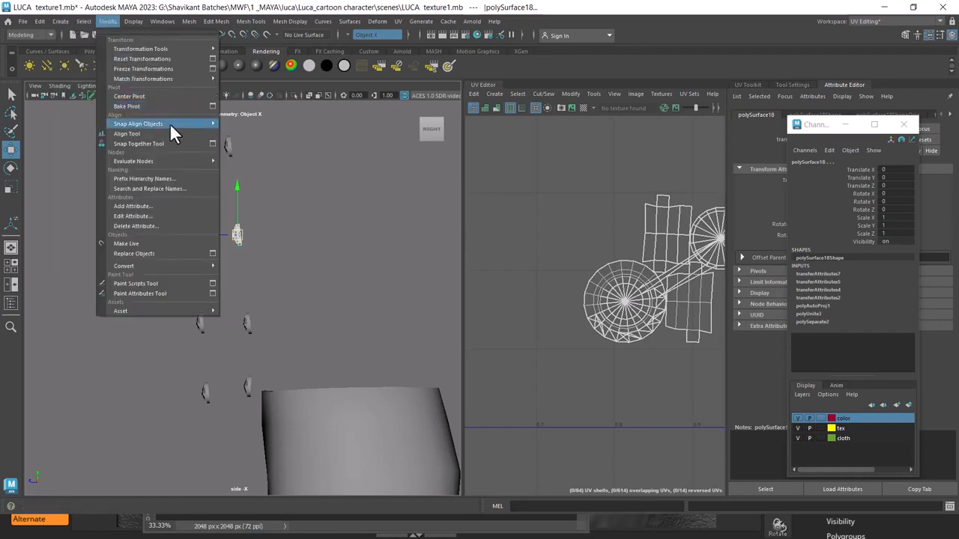
mouse_move(185, 168)
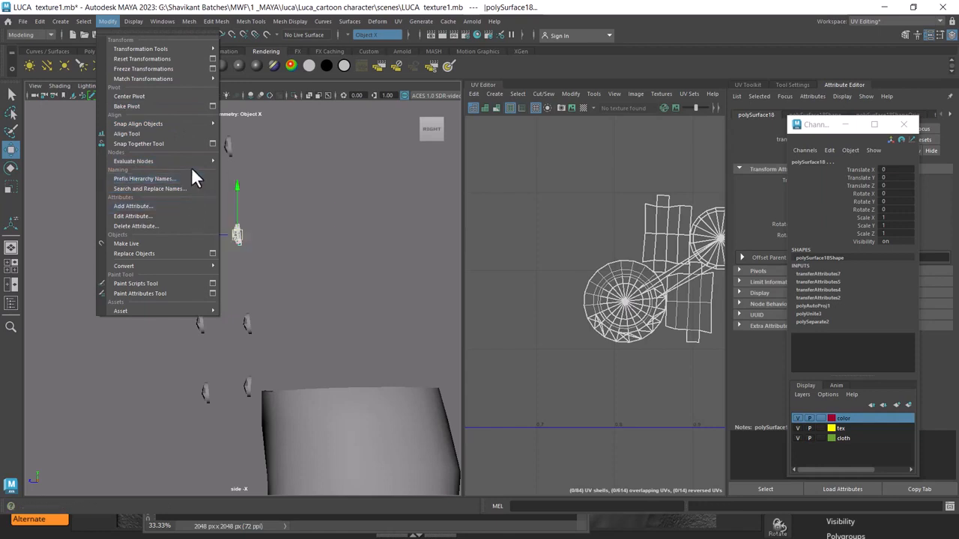
mouse_move(198, 123)
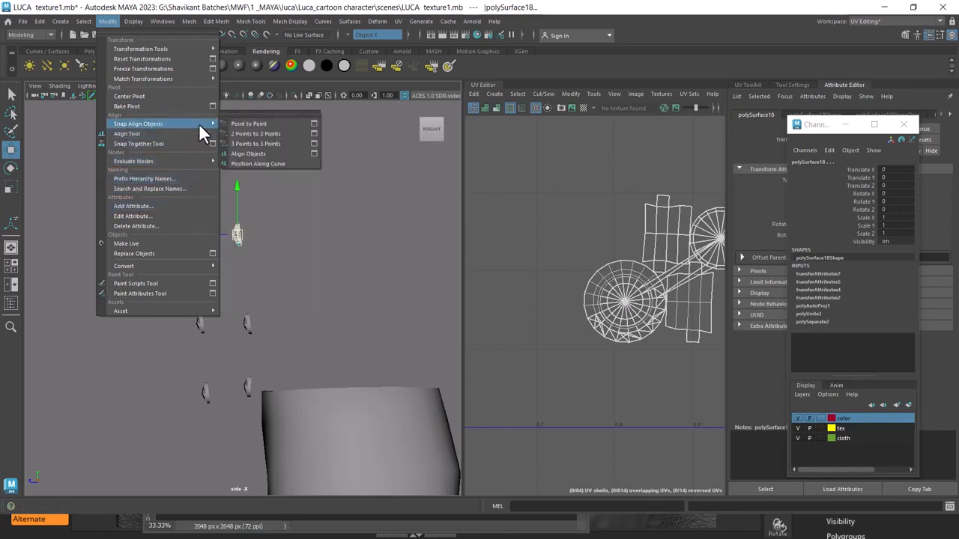
left_click(315, 153)
left_click(425, 124)
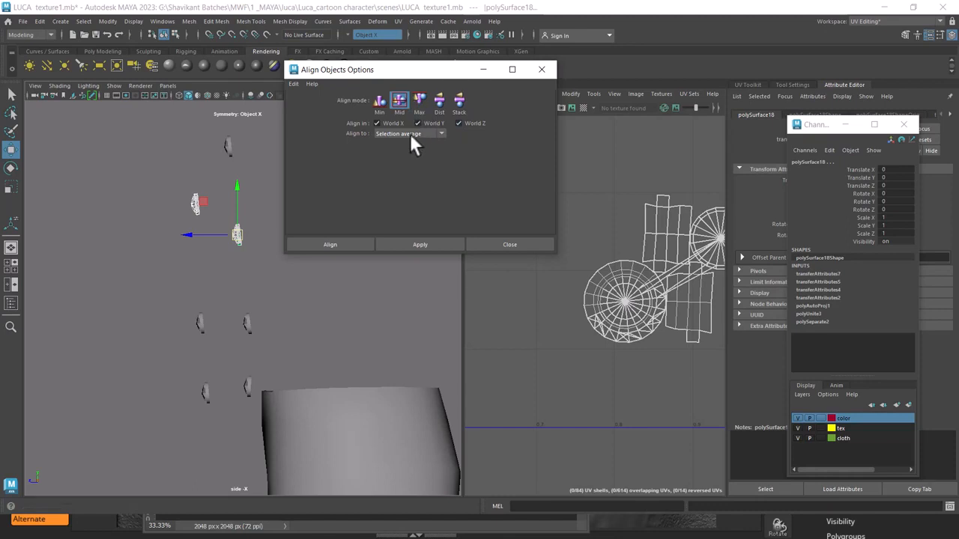
left_click(408, 133)
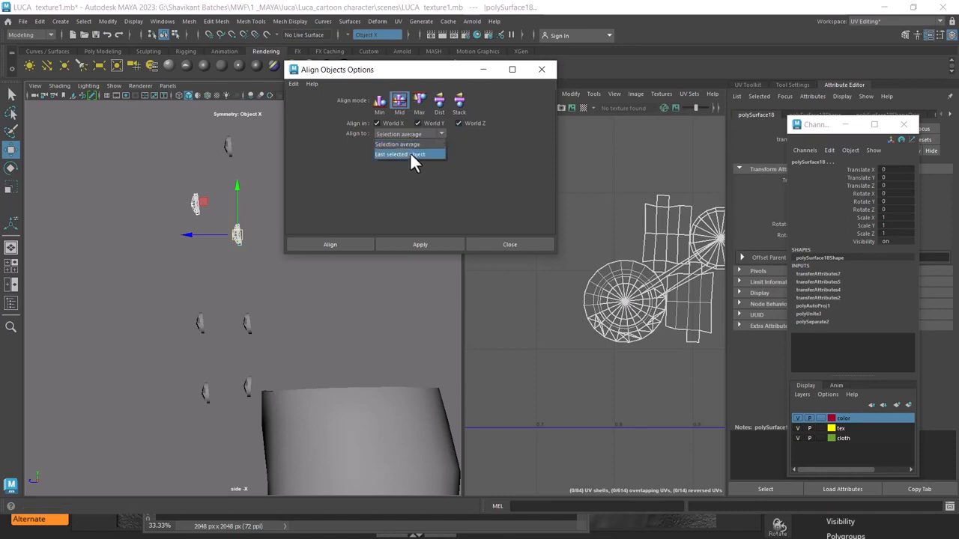
left_click(410, 152)
Align the first copied button to the fourth original button, selecting the original last.
left_click(156, 218)
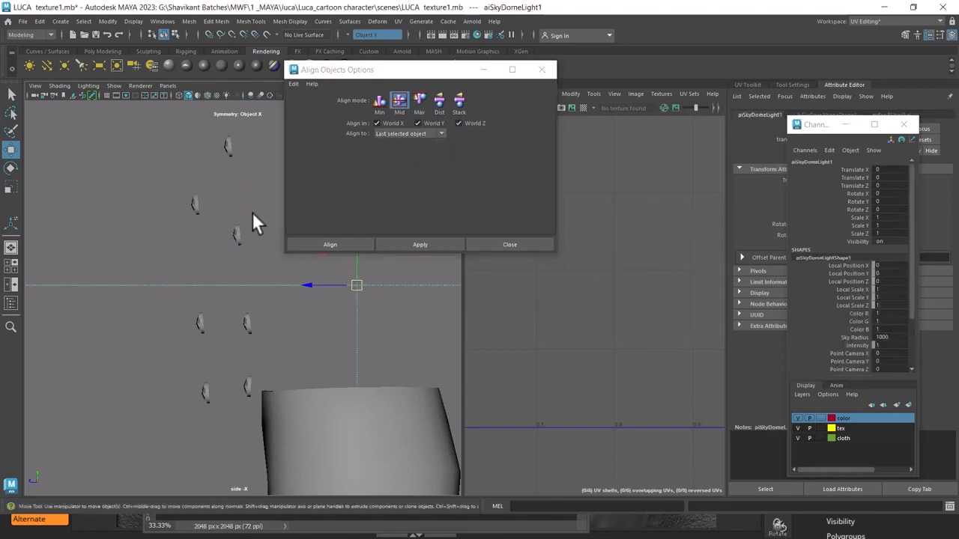
left_click(237, 234)
left_click_drag(201, 217, 201, 218)
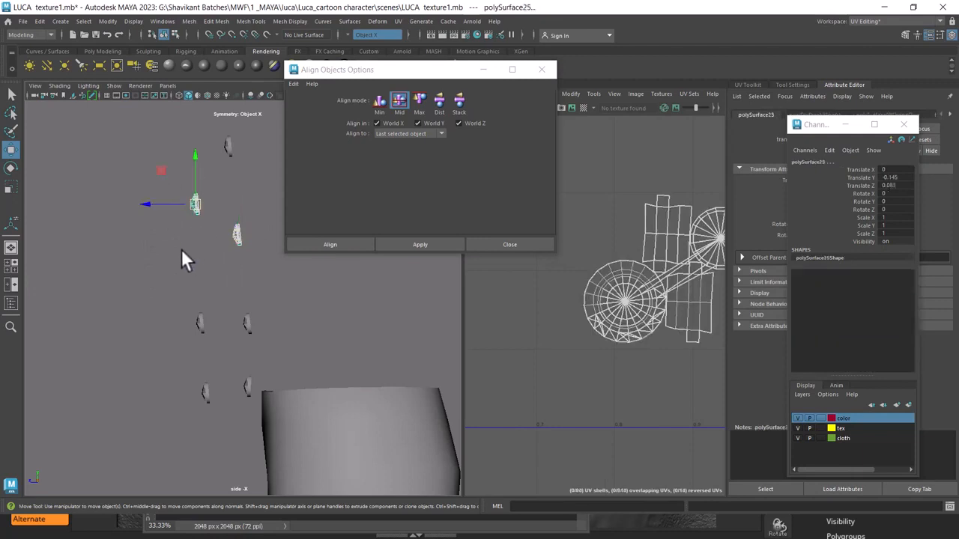
left_click(154, 238)
left_click_drag(147, 173, 233, 242)
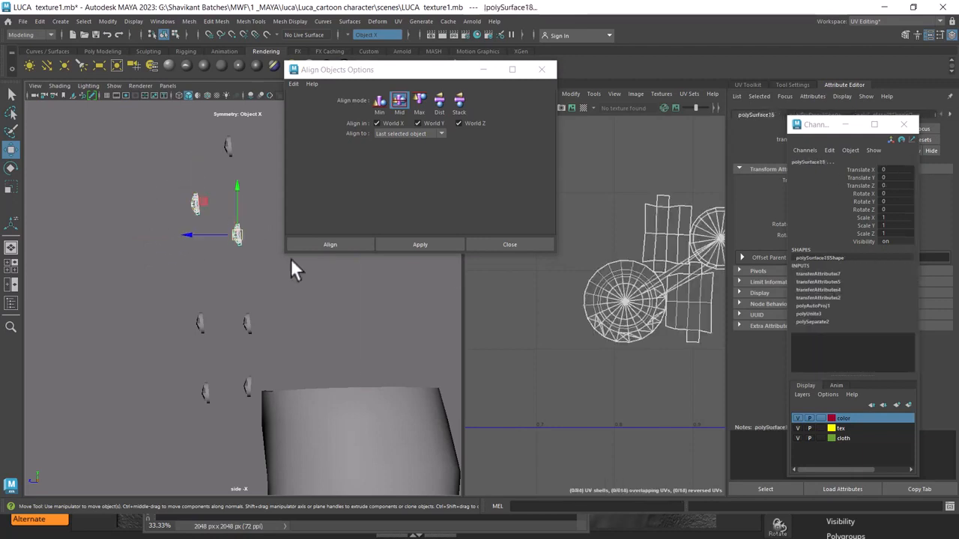
left_click(424, 245)
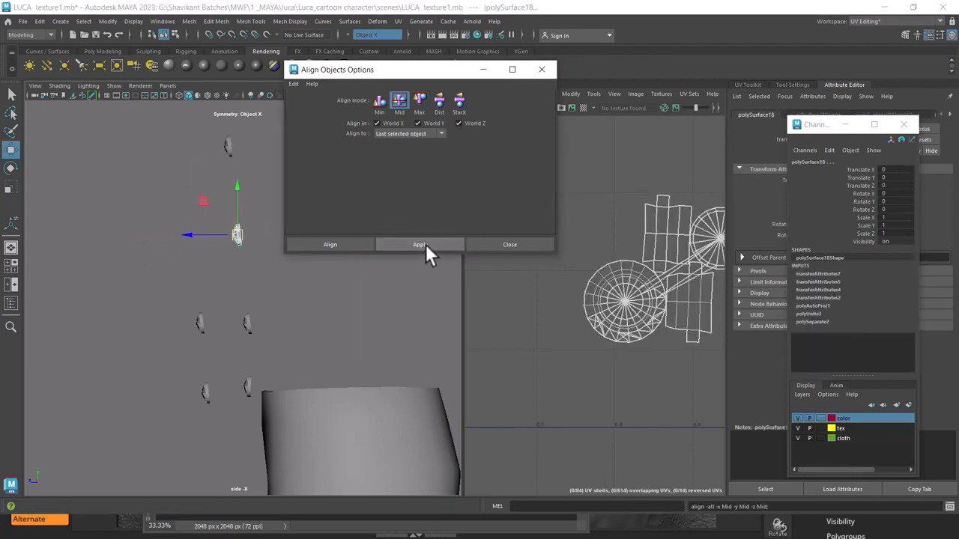
Align the second copied button to the fifth original button.
middle_click_drag(211, 292, 188, 227, "alt")
left_click_drag(145, 240, 188, 275)
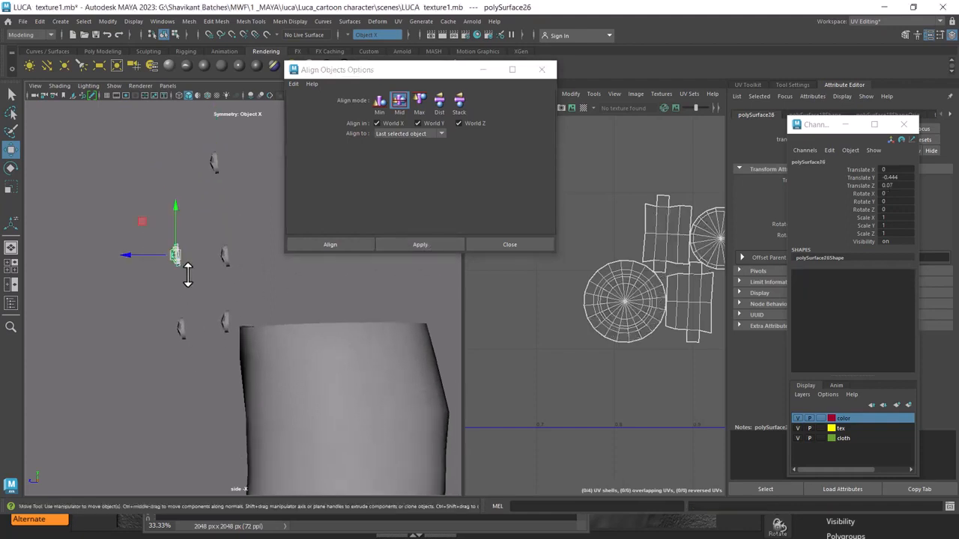
left_click_drag(234, 227, 218, 278, "shift")
left_click(428, 244)
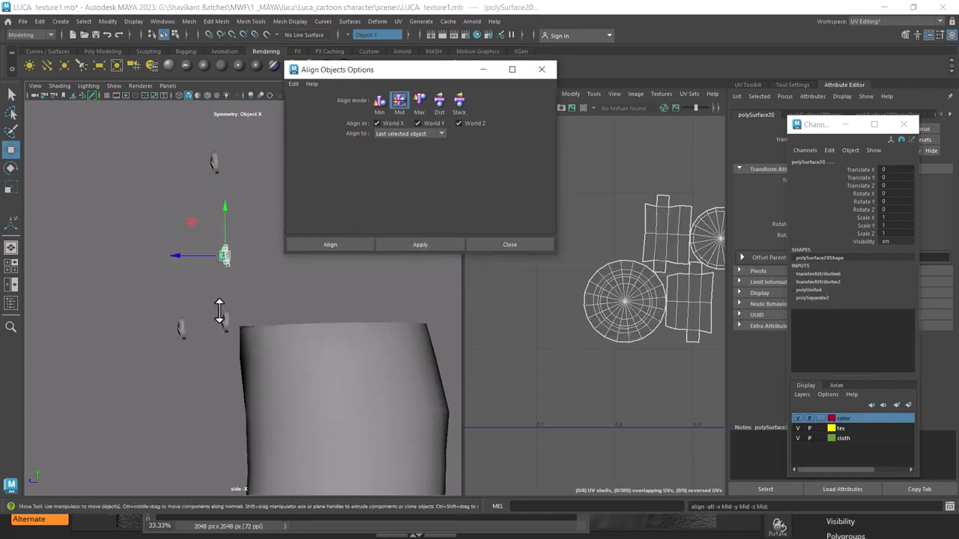
Align the third copied button to the lowest original button and close the align options.
left_click_drag(165, 305, 181, 330, "shift")
left_click(226, 320, "shift")
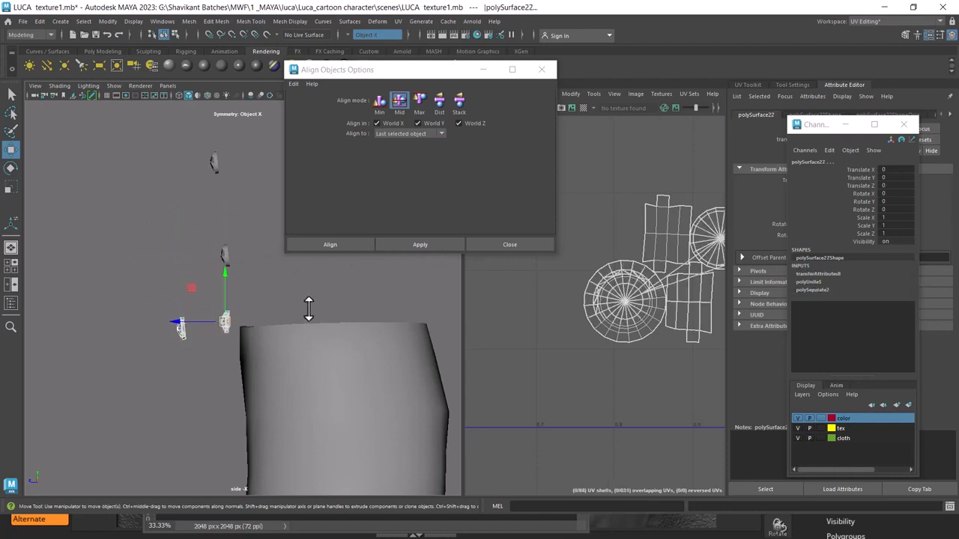
left_click(435, 242)
right_click_drag(226, 259, 593, 253, "alt")
left_click(536, 243)
Delete the original lowest button with the tangled UVs, leaving its aligned copy in place.
middle_click_drag(229, 288, 273, 226, "alt")
right_click_drag(272, 226, 363, 219, "alt")
left_click(298, 168)
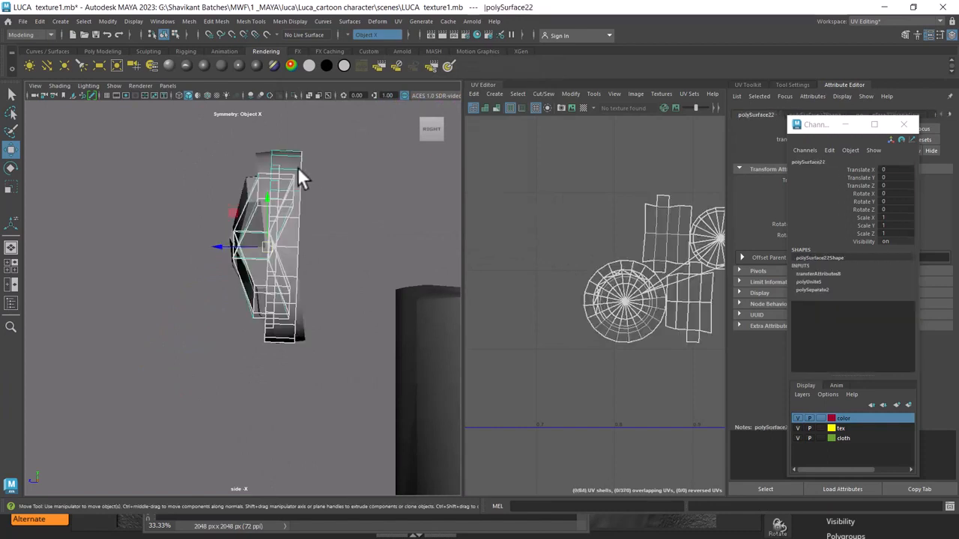
key("Delete")
Frame the fifth button and hide both the original mesh and its aligned copy.
right_click_drag(300, 214, 290, 210, "alt")
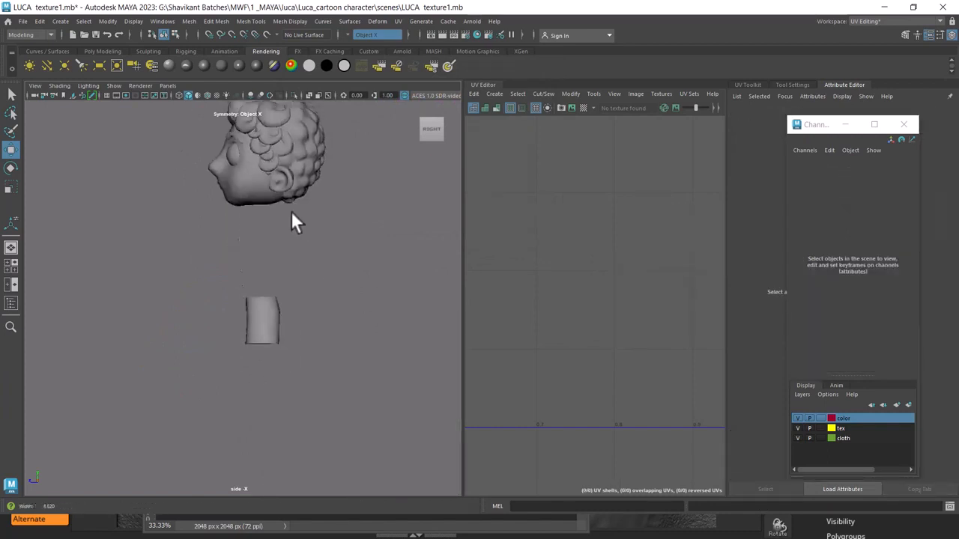
middle_click_drag(286, 227, 283, 245, "alt")
right_click_drag(283, 246, 290, 302, "alt")
left_click(246, 303)
key("f")
key("h")
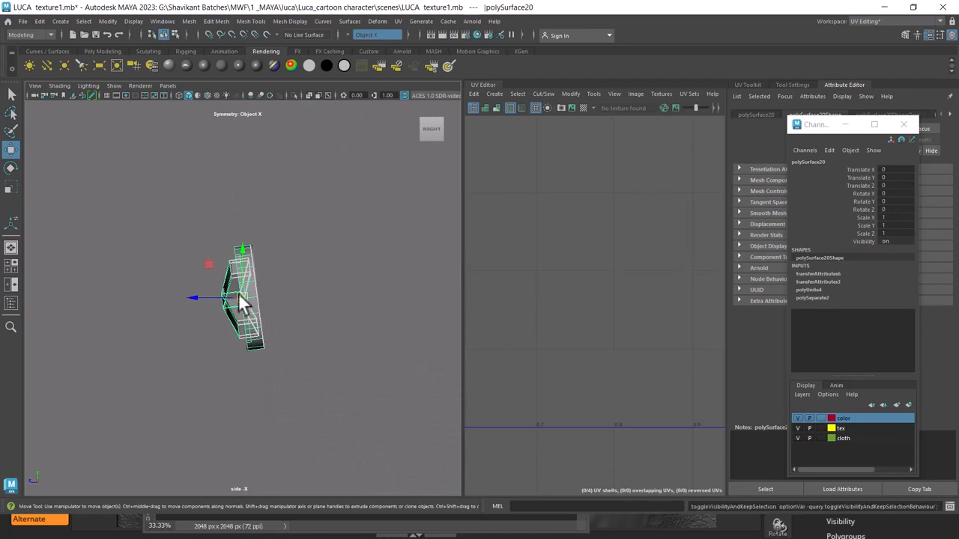
left_click(254, 291)
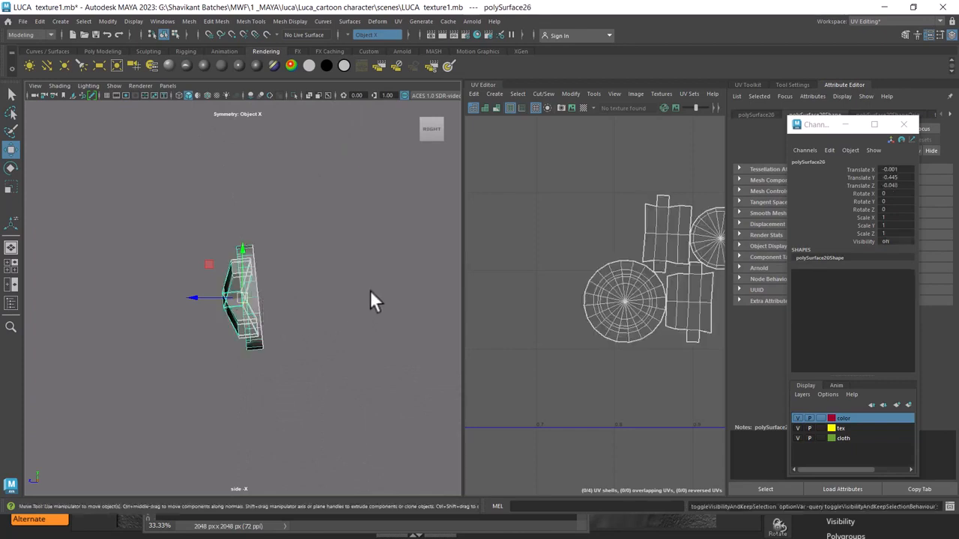
key("h")
middle_click_drag(300, 245, 298, 434, "alt")
right_click_drag(299, 434, 296, 392, "alt")
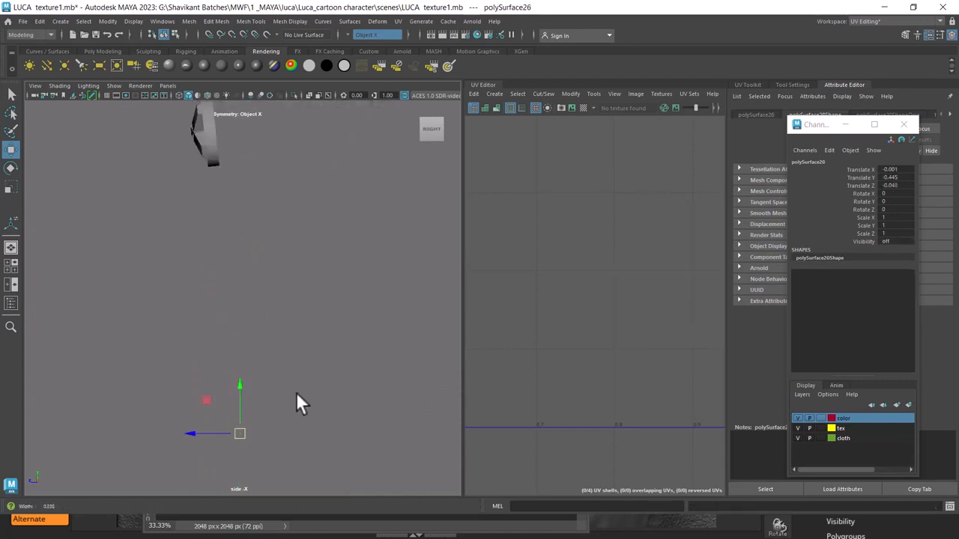
Hide both the fourth original button and its aligned copy.
left_click(214, 143)
middle_click_drag(359, 285, 325, 304, "alt")
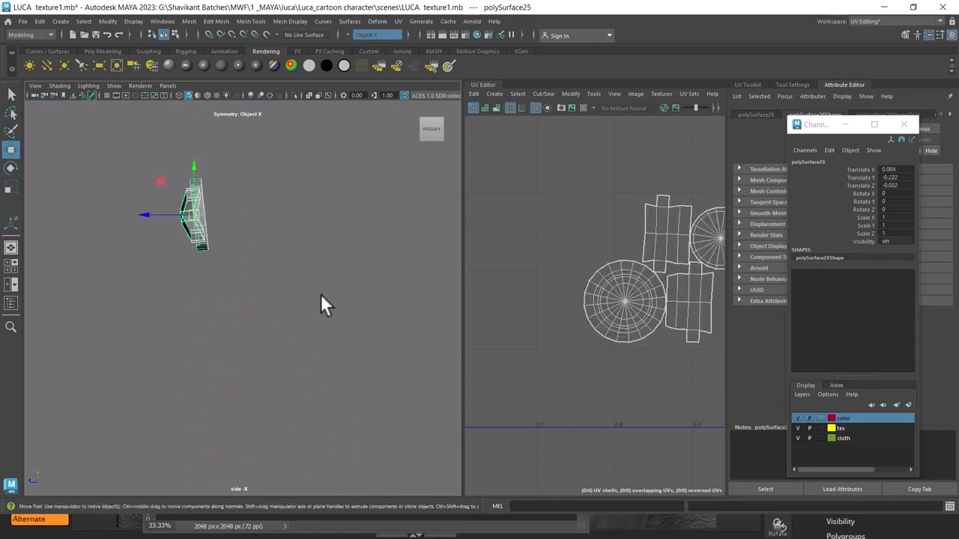
key("h")
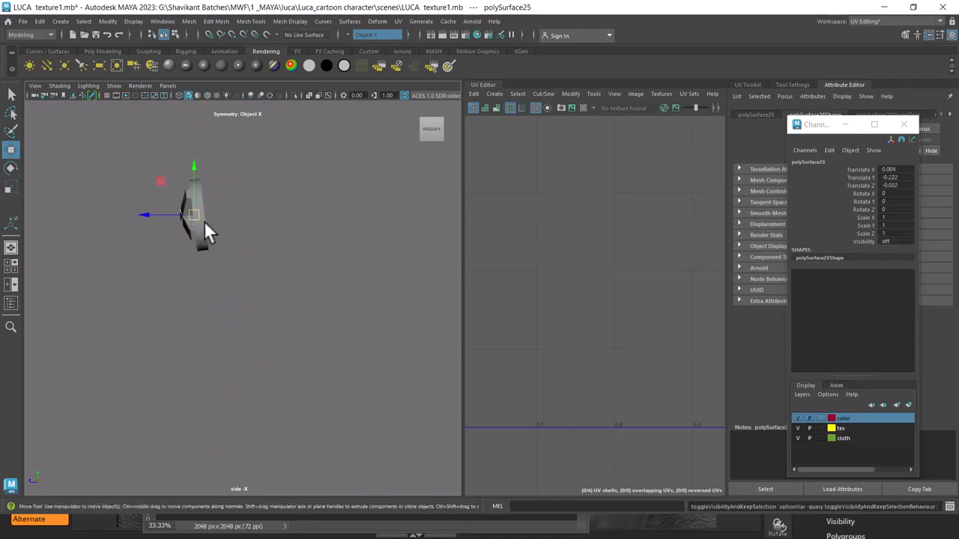
left_click(204, 222)
key("ctrl+h")
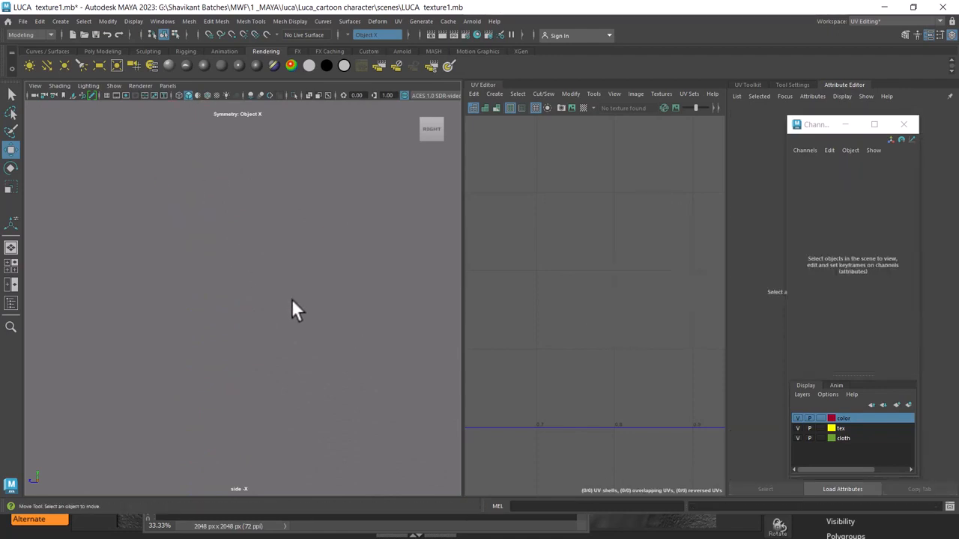
Return to the perspective view and unhide all hidden objects in the scene.
key("a")
key("space")
left_click_drag(342, 310, 395, 322)
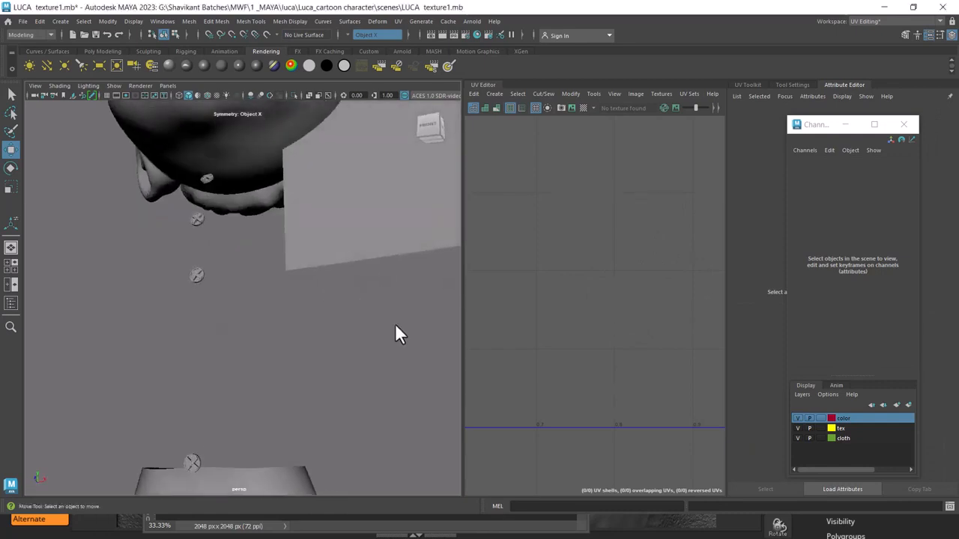
right_click_drag(395, 322, 351, 302, "alt")
key("ctrl+shift+h")
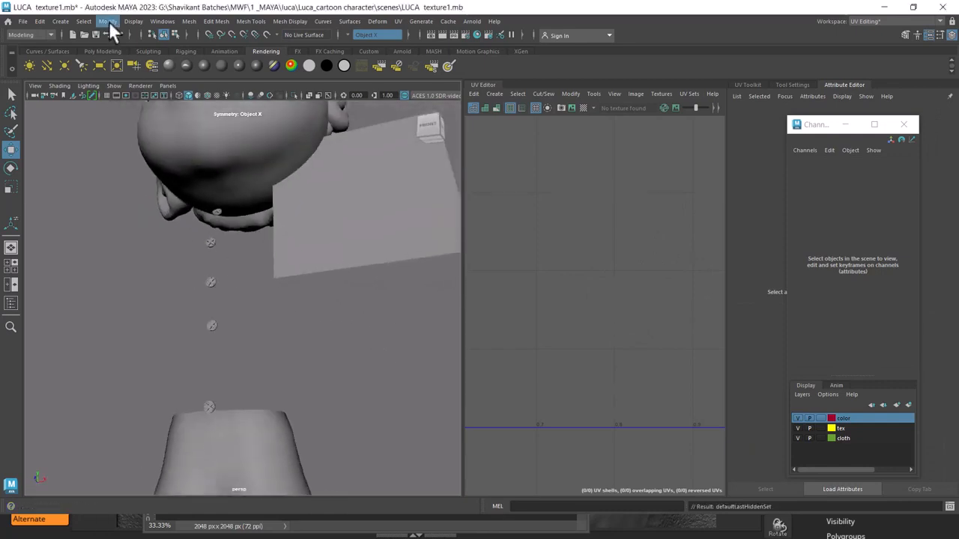
left_click(133, 20)
mouse_move(194, 87)
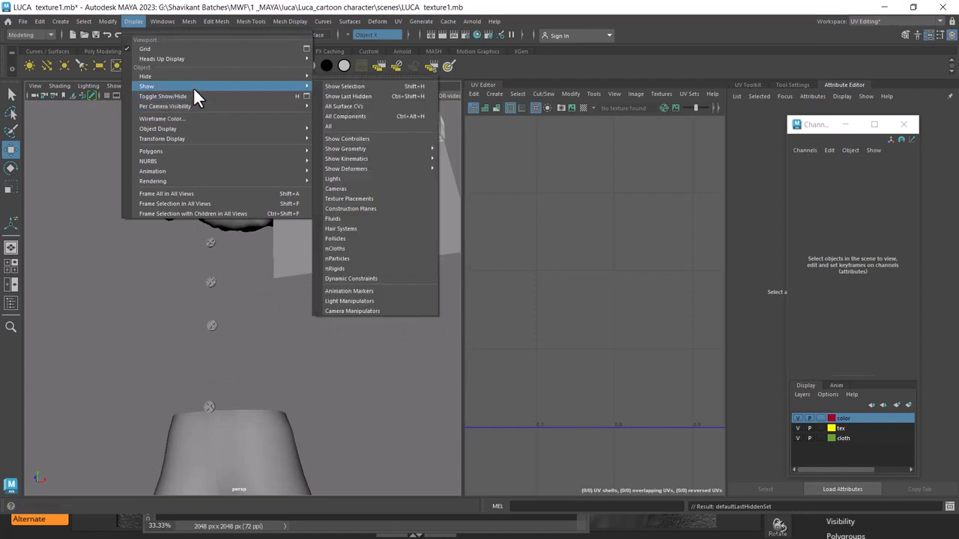
left_click(347, 122)
left_click_drag(291, 337, 260, 365, "alt")
Select the shirt mesh together with the shorts mesh.
left_click(263, 277)
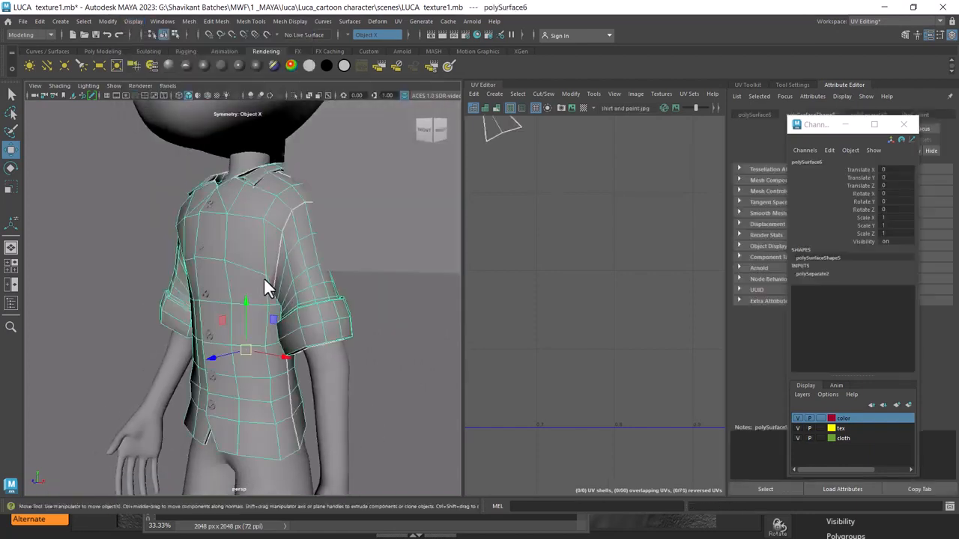
middle_click_drag(268, 311, 285, 245, "alt")
scroll(283, 254, "down", 2)
middle_click_drag(280, 393, 289, 348, "alt")
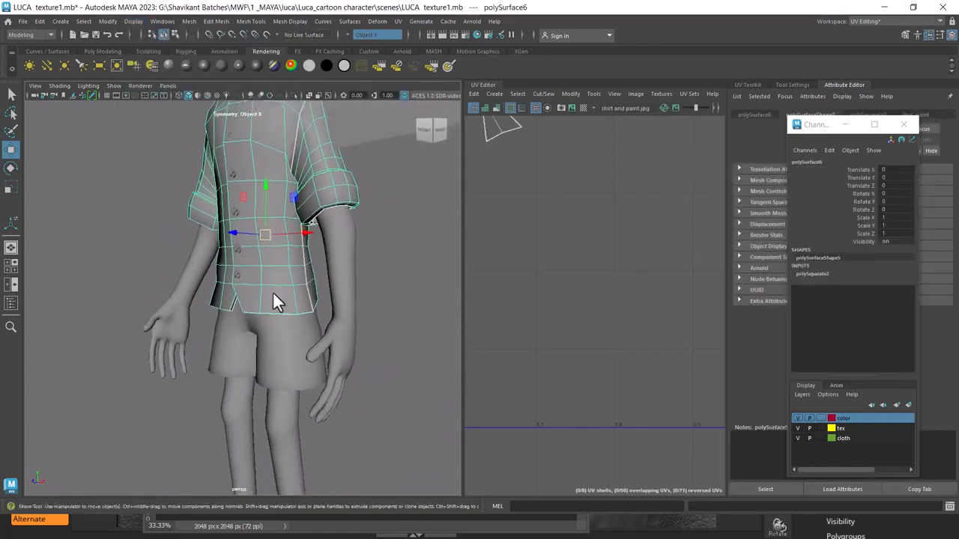
middle_click_drag(273, 293, 282, 339, "alt")
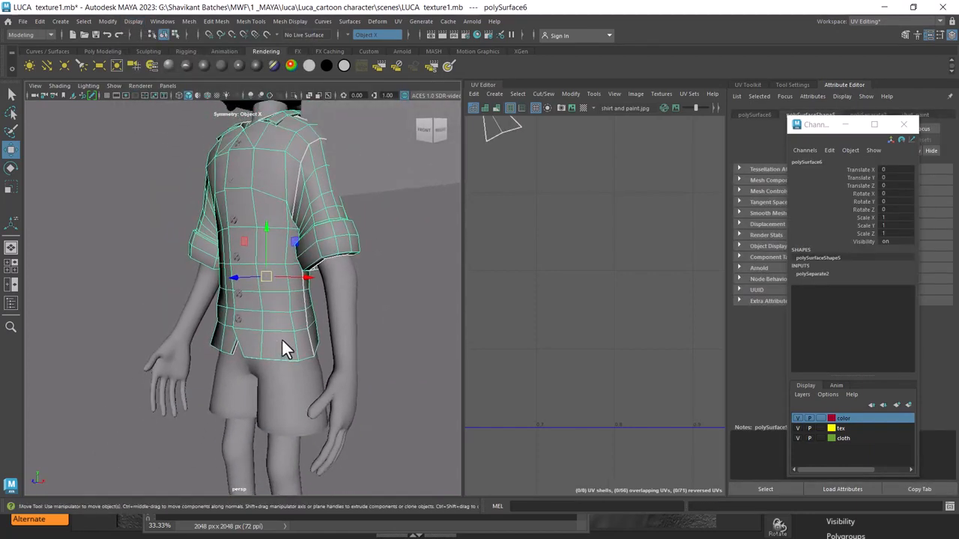
left_click(291, 386, "shift")
right_click(378, 184, "shift")
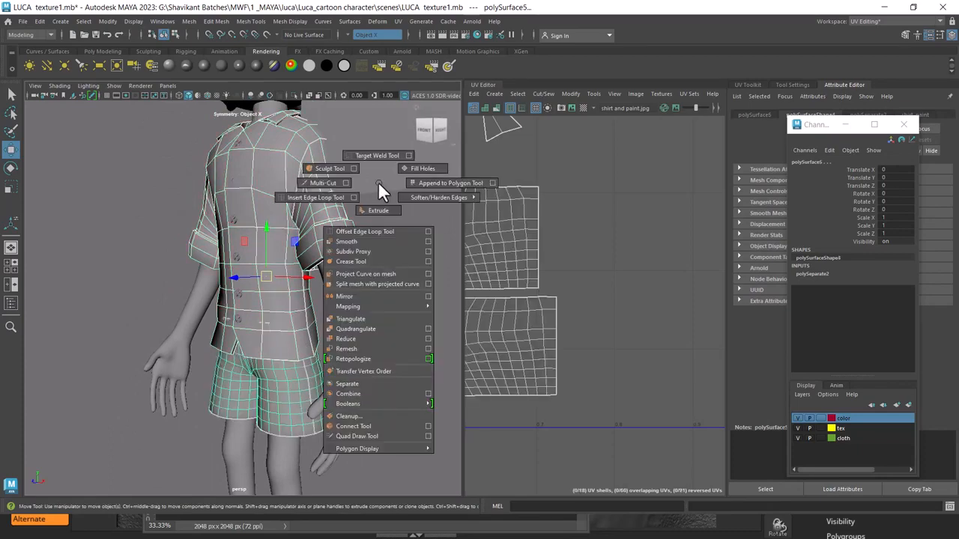
scroll(249, 239, "up", 2)
middle_click_drag(257, 239, 286, 302, "alt")
left_click_drag(261, 241, 299, 253, "alt")
middle_click_drag(272, 189, 271, 228, "alt")
scroll(271, 228, "up", 2)
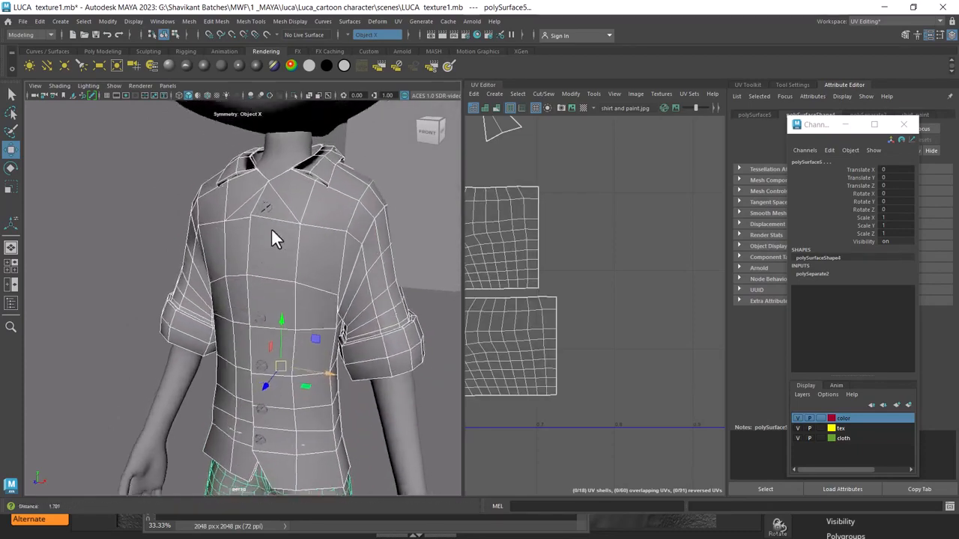
Add the shirt buttons to the shirt and shorts selection and combine everything into one mesh.
left_click(267, 199, "shift")
scroll(274, 250, "up", 2, "shift")
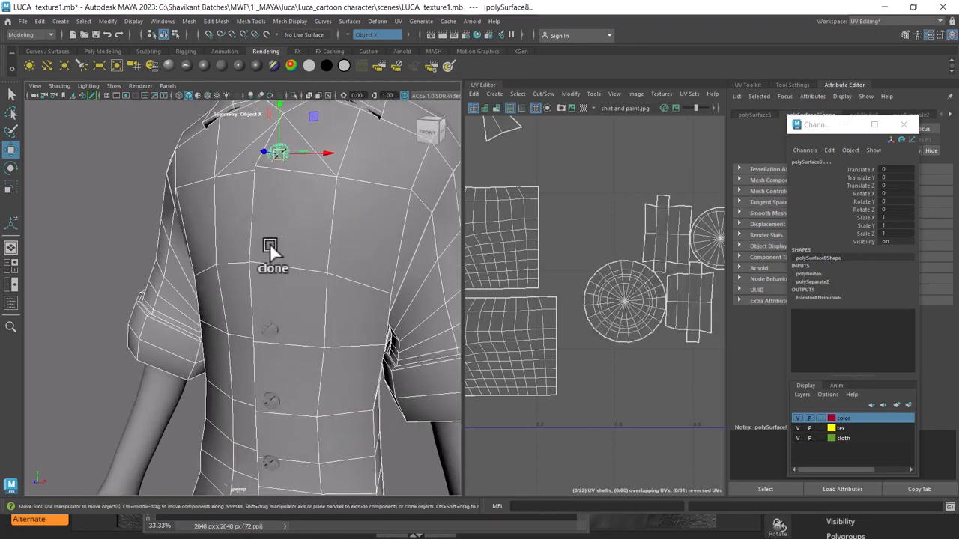
left_click(269, 244, "shift")
left_click(272, 335, "shift")
middle_click_drag(282, 369, 275, 271, "alt")
left_click_drag(262, 204, 260, 400, "shift")
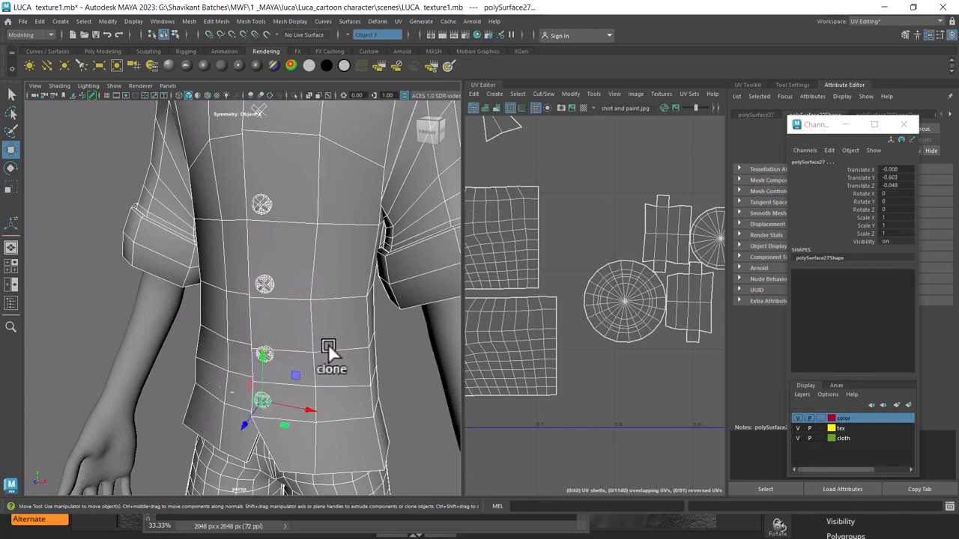
scroll(248, 231, "down", 5, "shift")
right_click(306, 178, "shift")
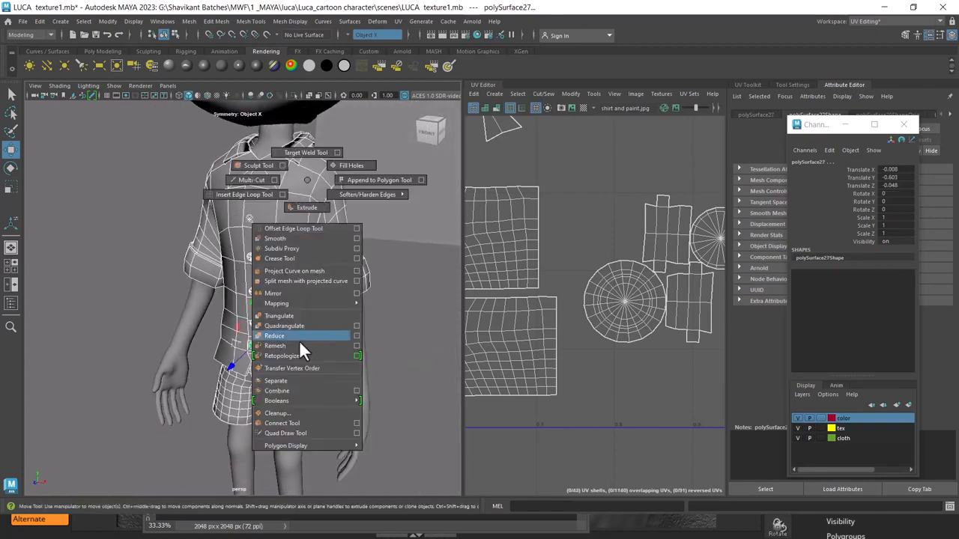
left_click(292, 386)
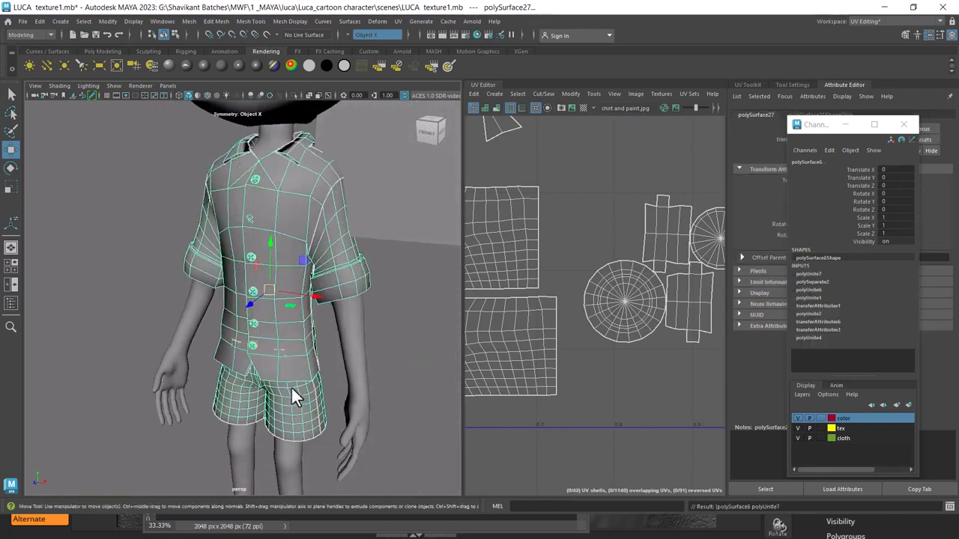
Delete the construction history of the combined clothing mesh.
left_click(40, 21)
mouse_move(137, 144)
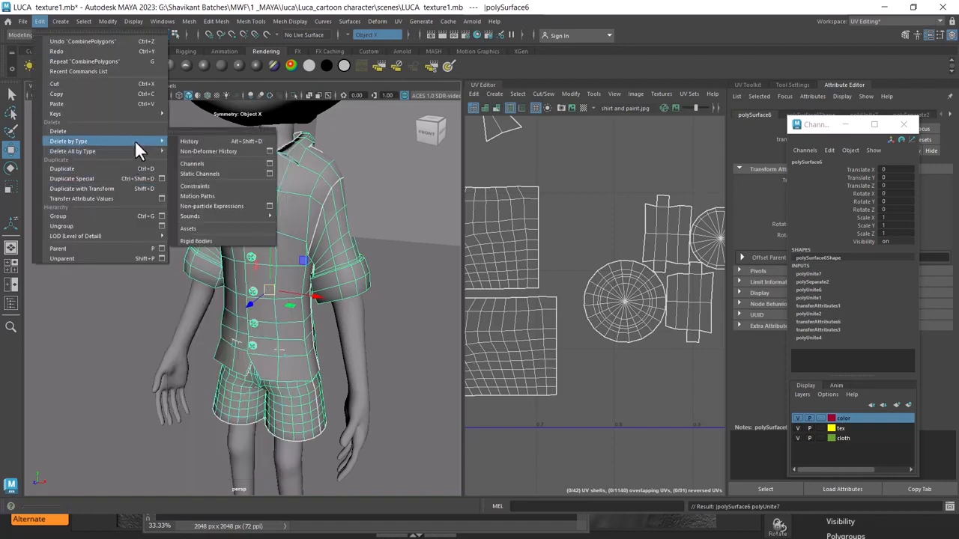
left_click(213, 140)
Smooth the combined clothing mesh with one division and deselect it.
right_click_drag(368, 168, 363, 227, "shift")
left_click_drag(369, 268, 398, 257, "alt")
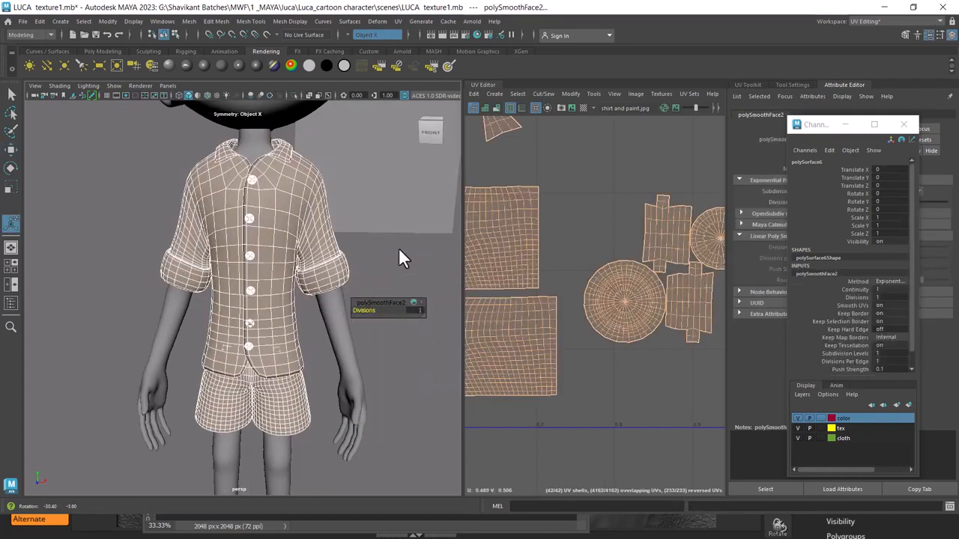
scroll(364, 240, "up", 2)
scroll(362, 239, "down", 2)
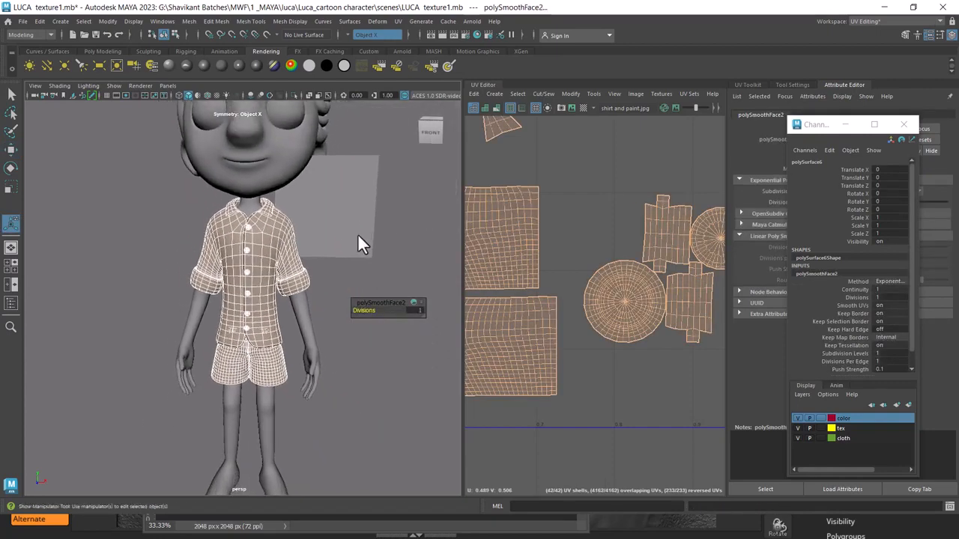
scroll(360, 235, "down", 2)
left_click(390, 229)
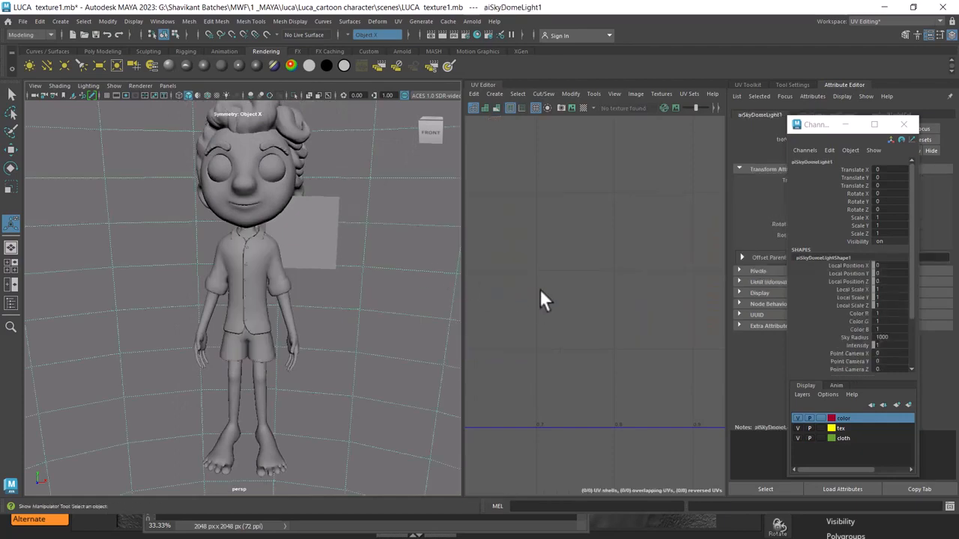
Reselect the clothing mesh and set its smooth Divisions to 0.
left_click(278, 268)
scroll(571, 307, "down", 3)
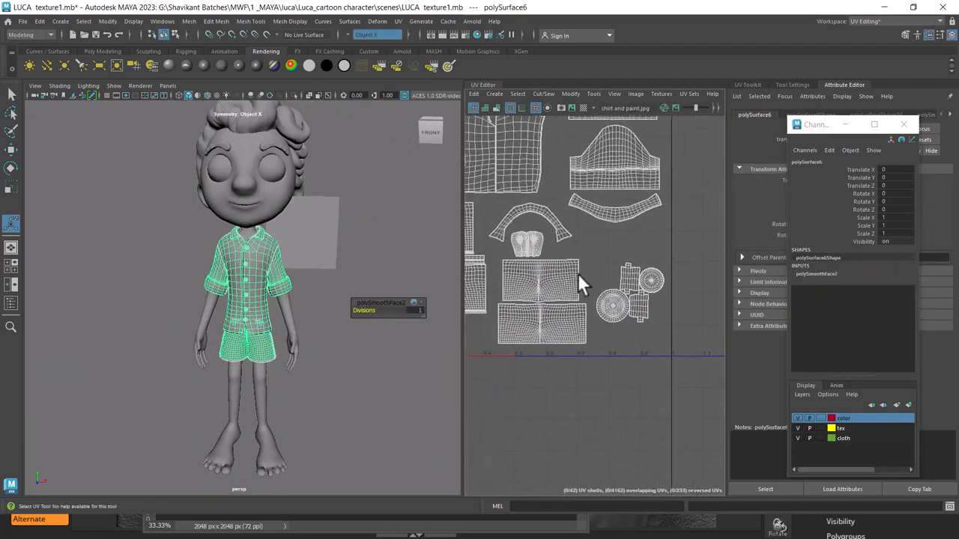
left_click(818, 273)
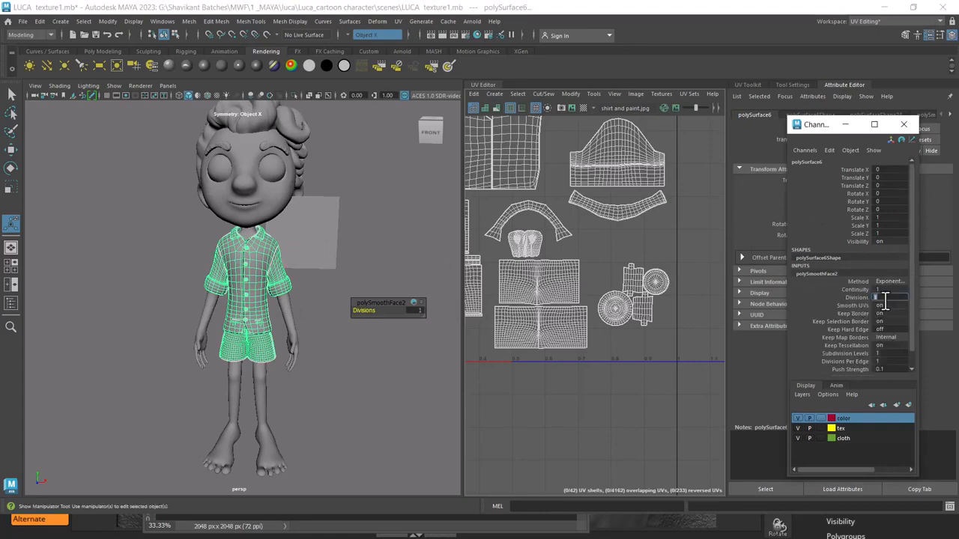
type("0")
key("Return")
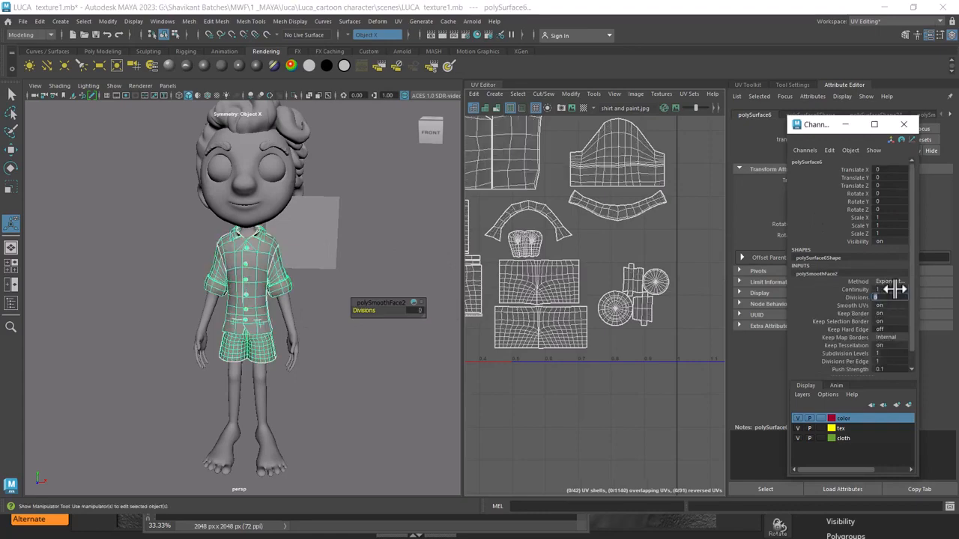
Save a 2048 x 2048 JPEG UV snapshot of the clothing as cloth uv, overwriting the existing file.
scroll(626, 293, "down", 2)
middle_click_drag(605, 248, 645, 291, "alt")
scroll(644, 292, "down", 1)
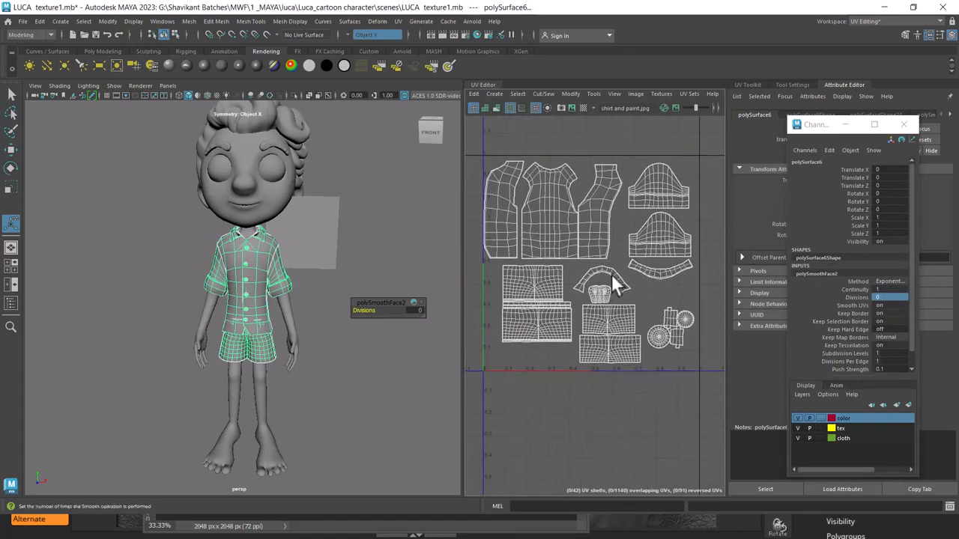
left_click(561, 107)
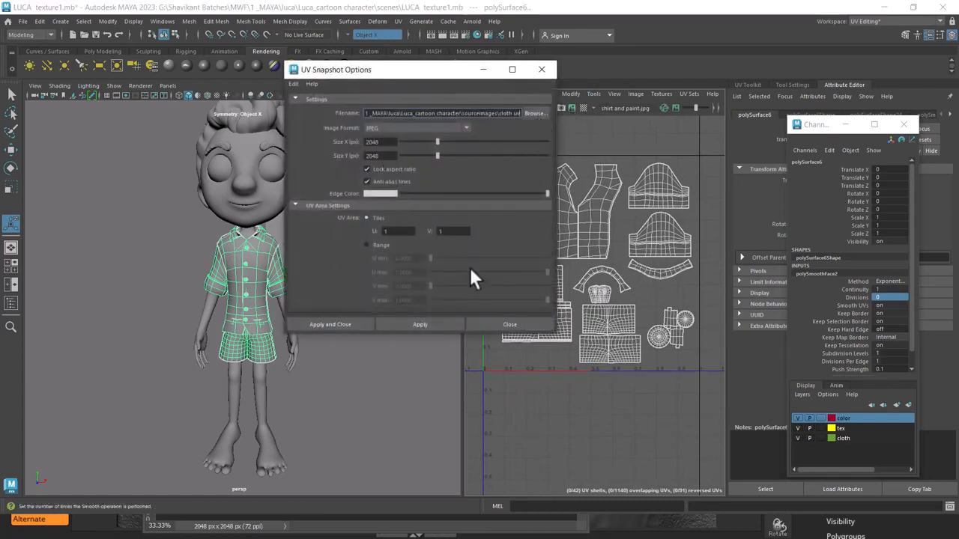
left_click(339, 322)
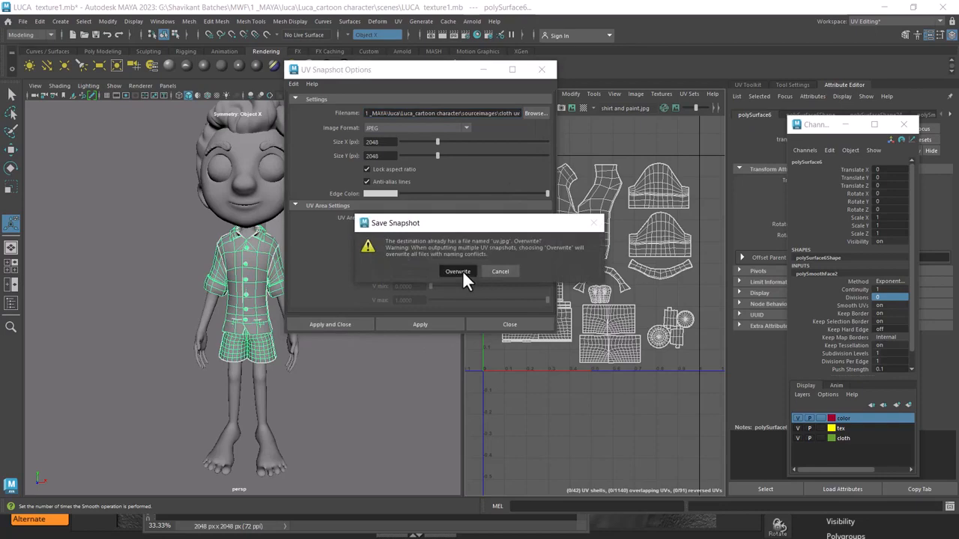
left_click(460, 272)
Switch to File Explorer's sourceimages folder and view cloth uv.jpg to check the exported UV layout, closing the viewer when done.
key("alt+Tab")
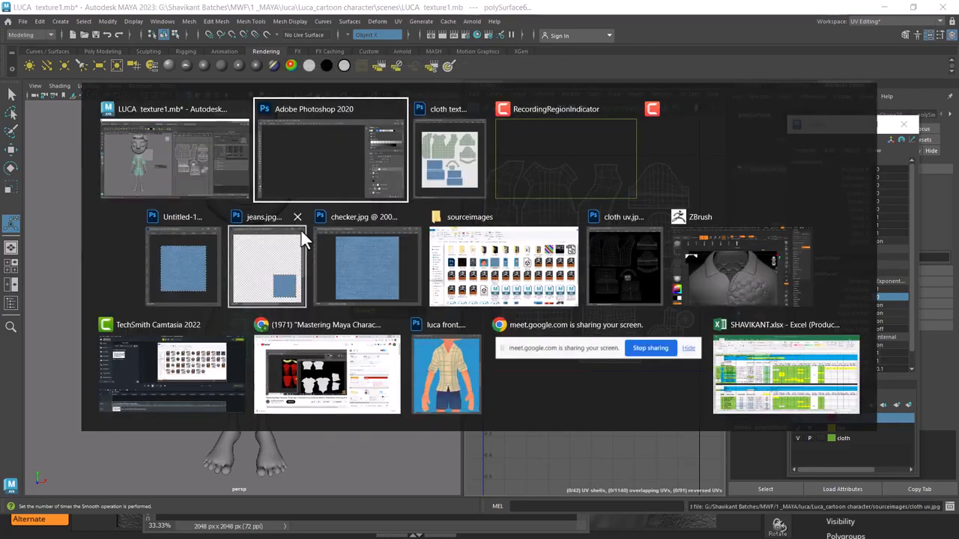
left_click(554, 239)
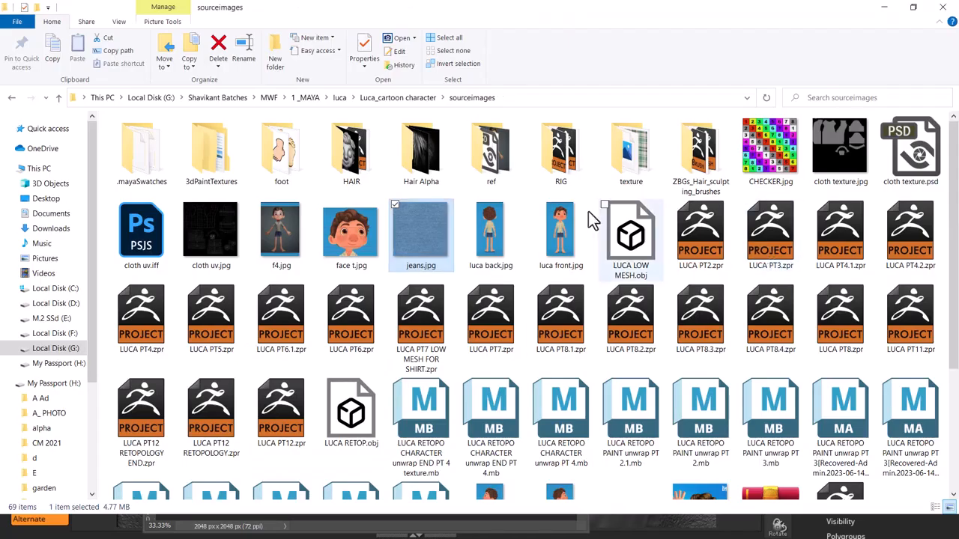
double_click(217, 221)
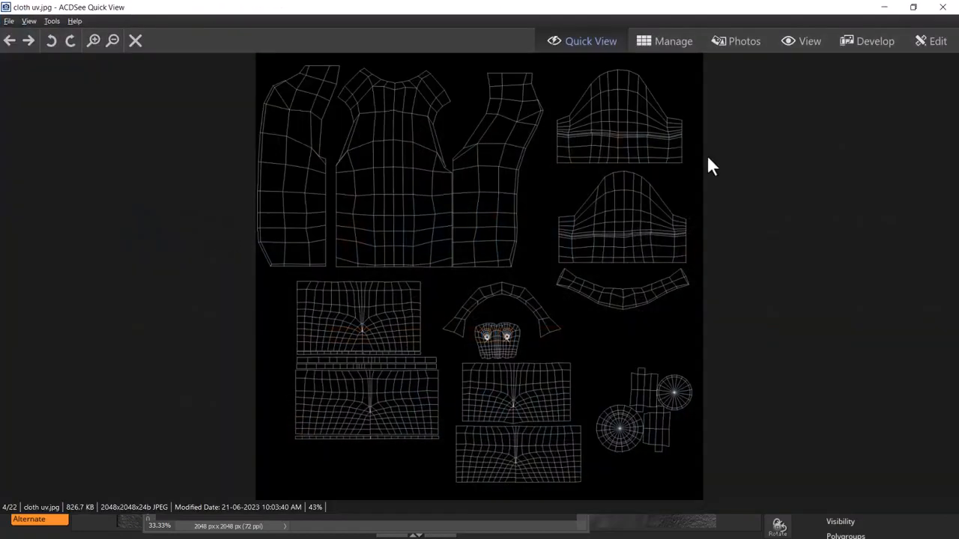
left_click(943, 6)
Open cloth uv.jpg in Photoshop and update the open document from the changed disk copy.
right_click(207, 235)
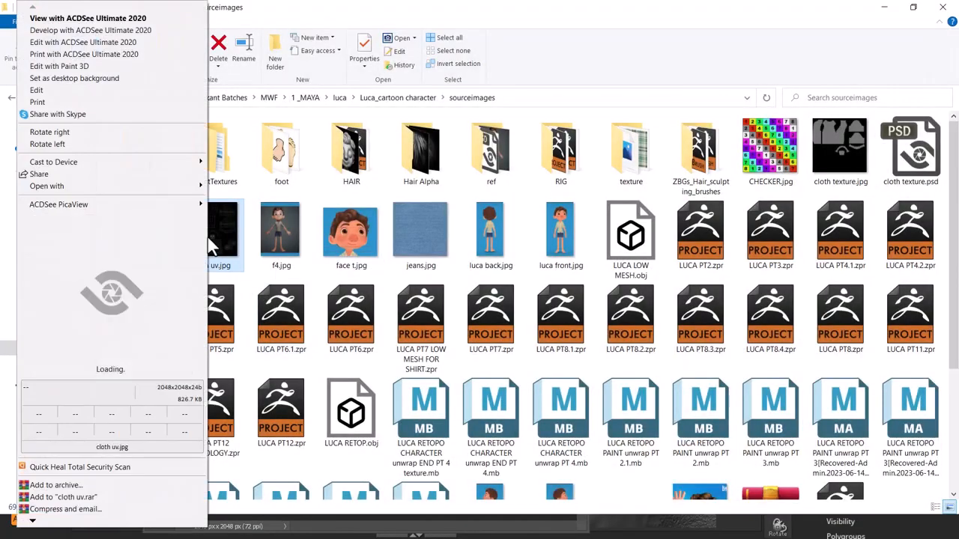
mouse_move(173, 190)
left_click(257, 212)
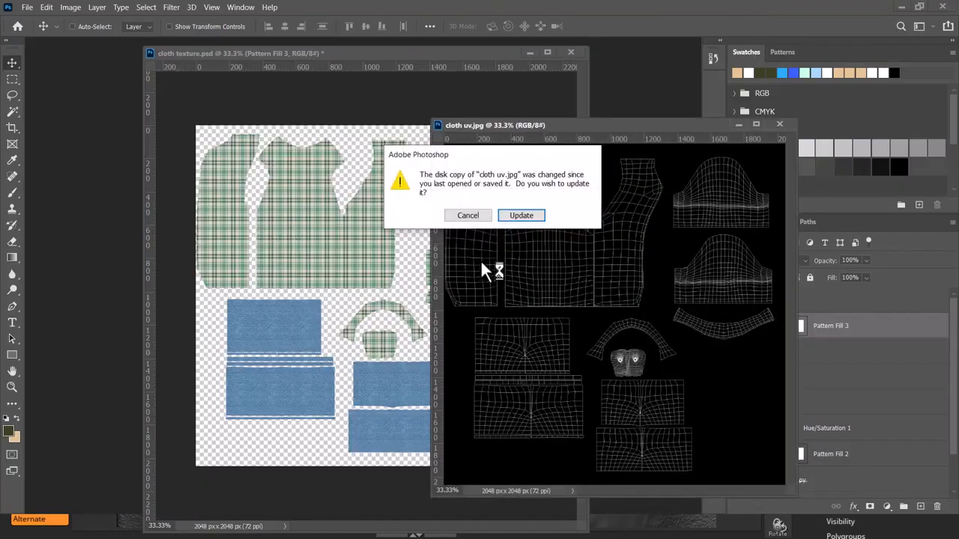
left_click(522, 216)
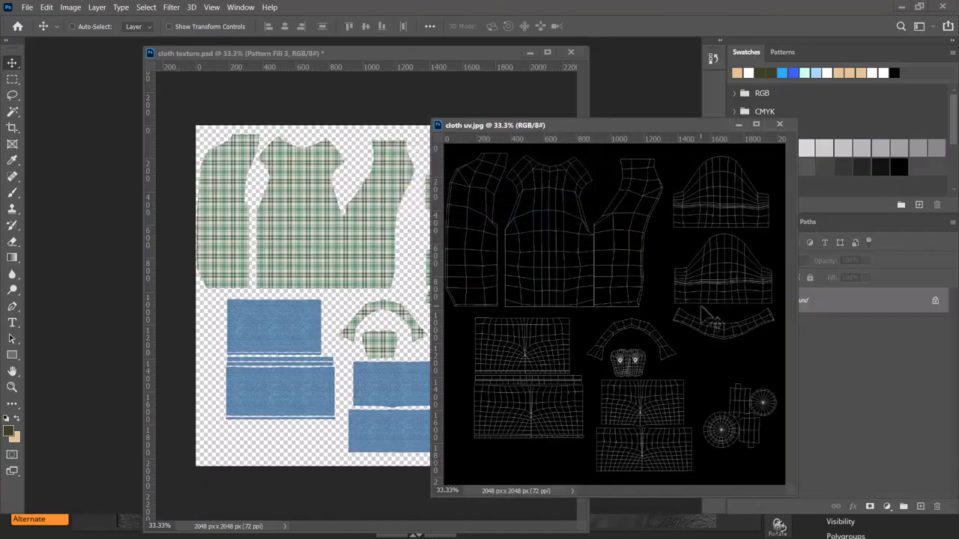
Copy the updated UV image into cloth texture.psd as a new layer and delete the old uv layer.
left_click_drag(293, 224, 303, 230)
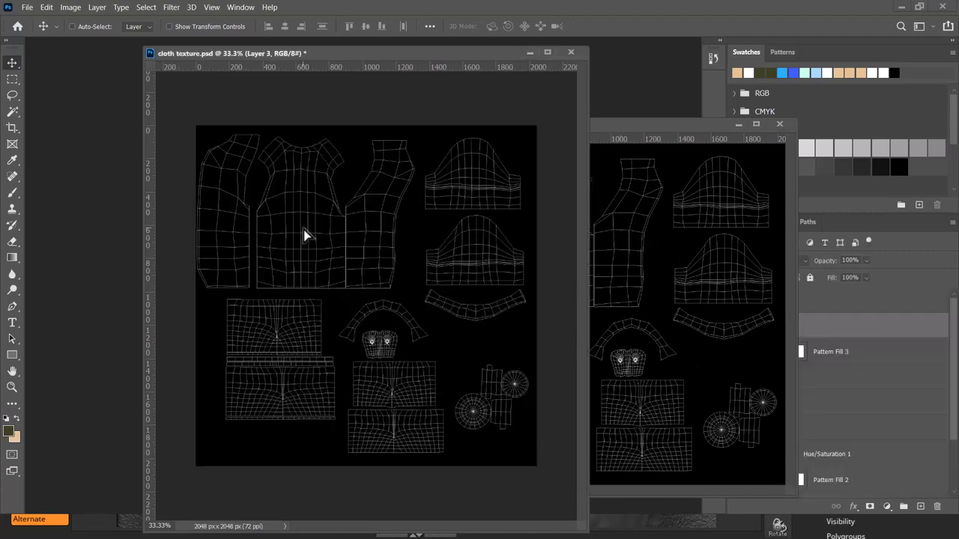
left_click(736, 124)
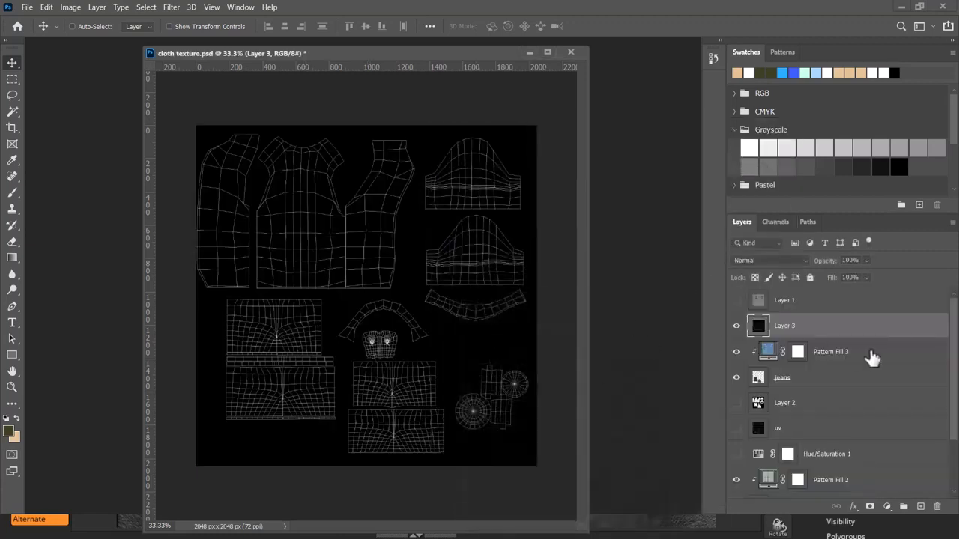
left_click(820, 433)
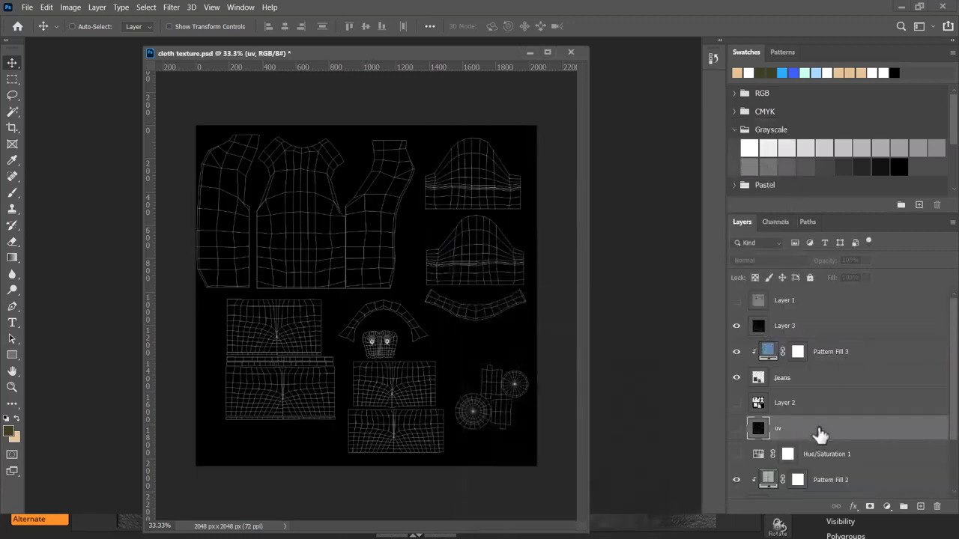
key("Delete")
Rename the new UV image layer as uv and set its blend mode to Screen.
double_click(785, 326)
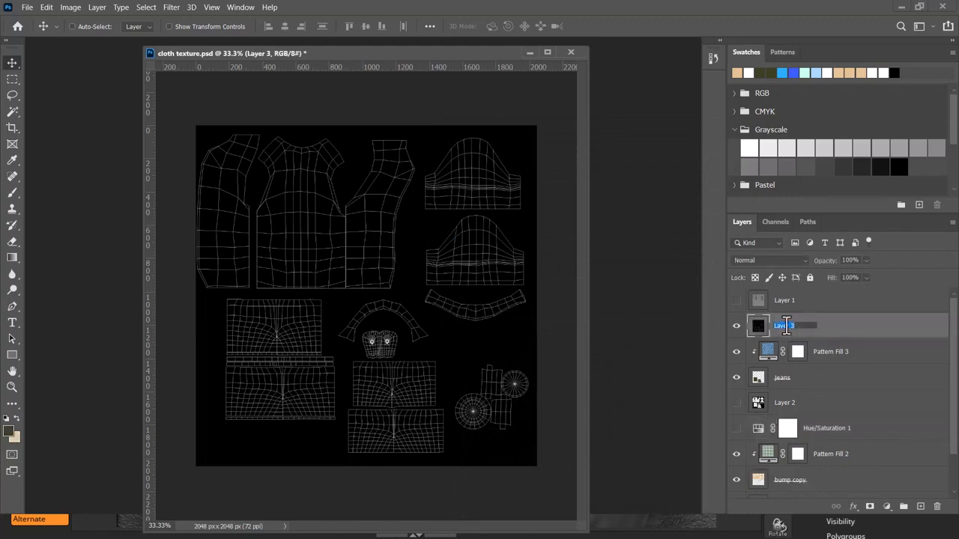
key("Return")
left_click(784, 260)
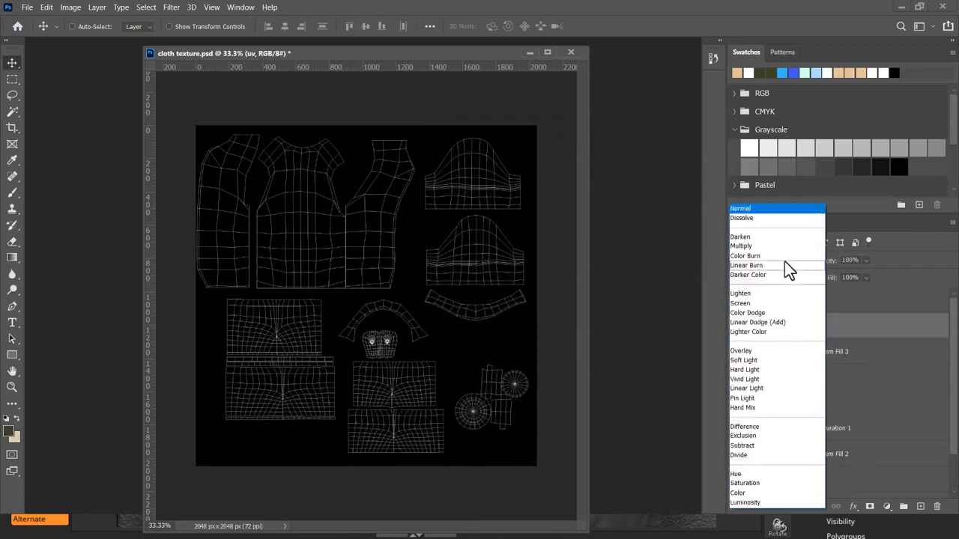
left_click(762, 301)
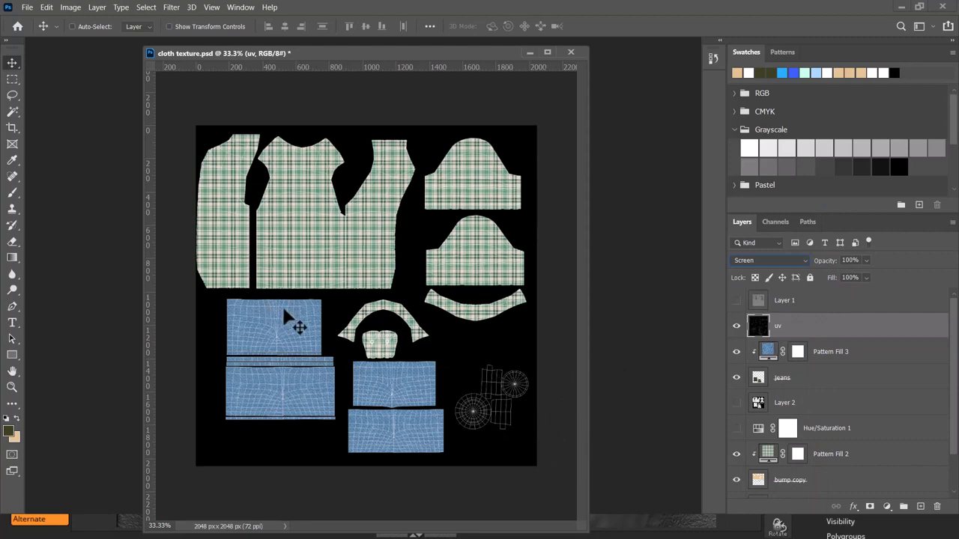
Select all UV shells by picking the black background with the Magic Wand and inverting the selection, and activate the Lasso tool.
left_click(17, 114)
left_click(450, 351)
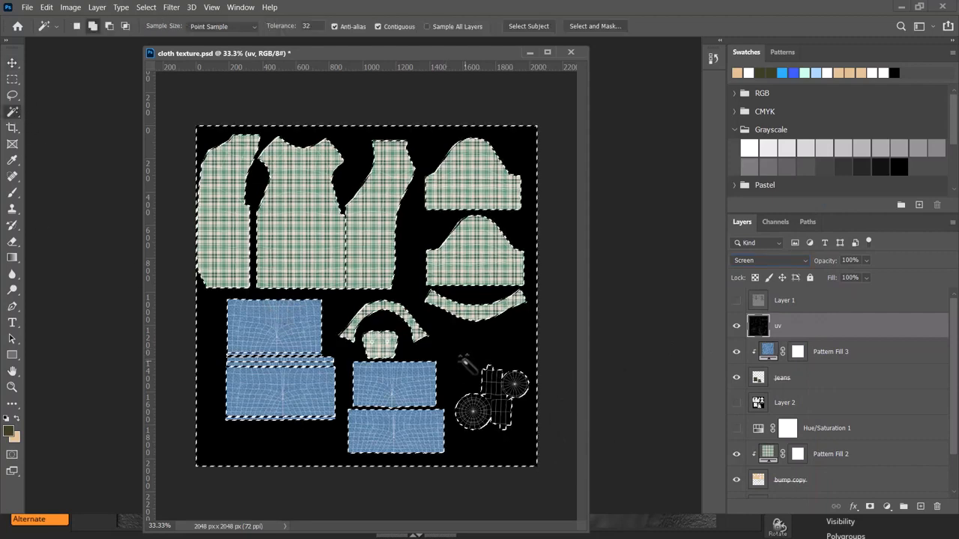
left_click(12, 95)
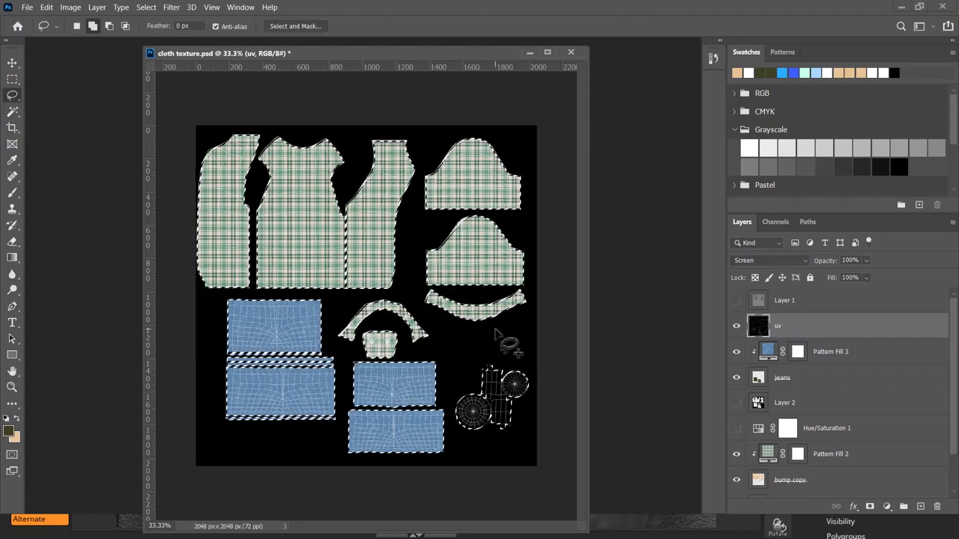
mouse_move(488, 339)
left_mouse_down()
mouse_move(558, 168)
mouse_move(103, 145)
mouse_move(124, 490)
mouse_move(318, 533)
left_mouse_up()
mouse_move(426, 535)
left_mouse_down()
mouse_move(459, 502)
mouse_move(462, 363)
mouse_move(483, 338)
left_mouse_up()
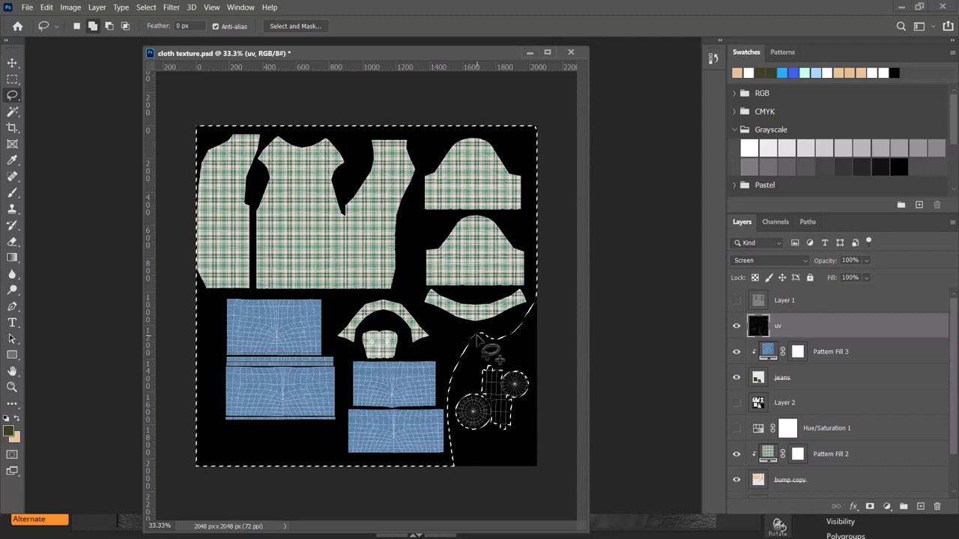
key("ctrl+z")
left_click(77, 25)
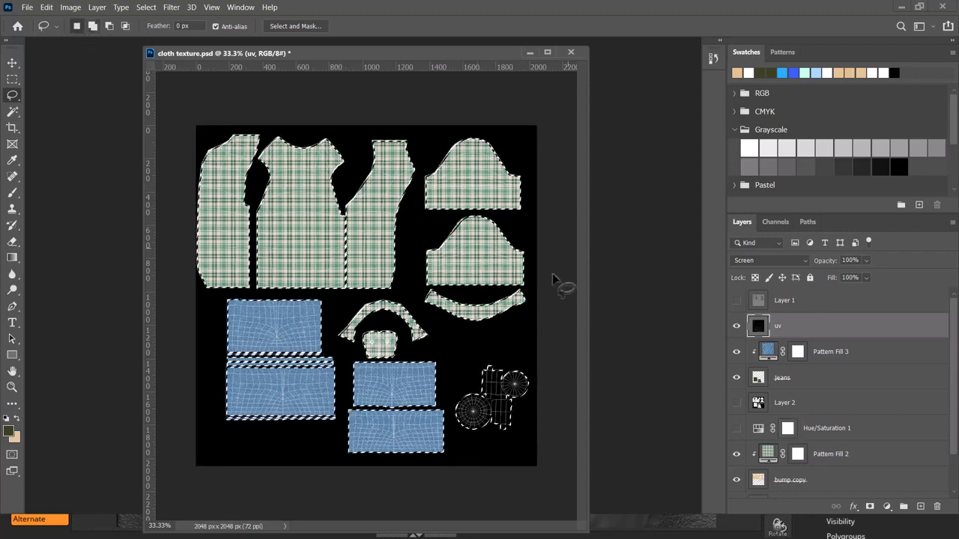
mouse_move(517, 324)
left_mouse_down()
mouse_move(524, 319)
mouse_move(200, 114)
mouse_move(486, 346)
mouse_move(552, 353)
left_mouse_up()
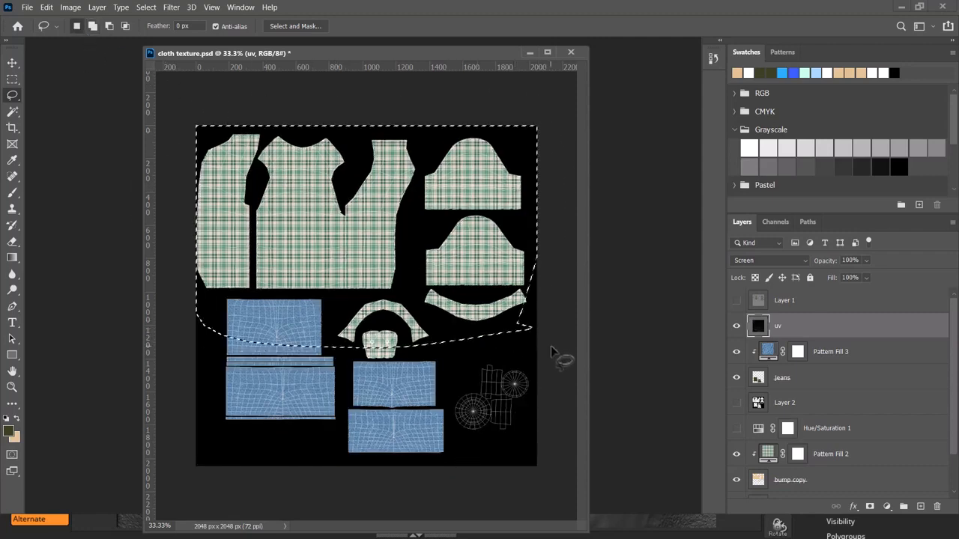
key("ctrl+z")
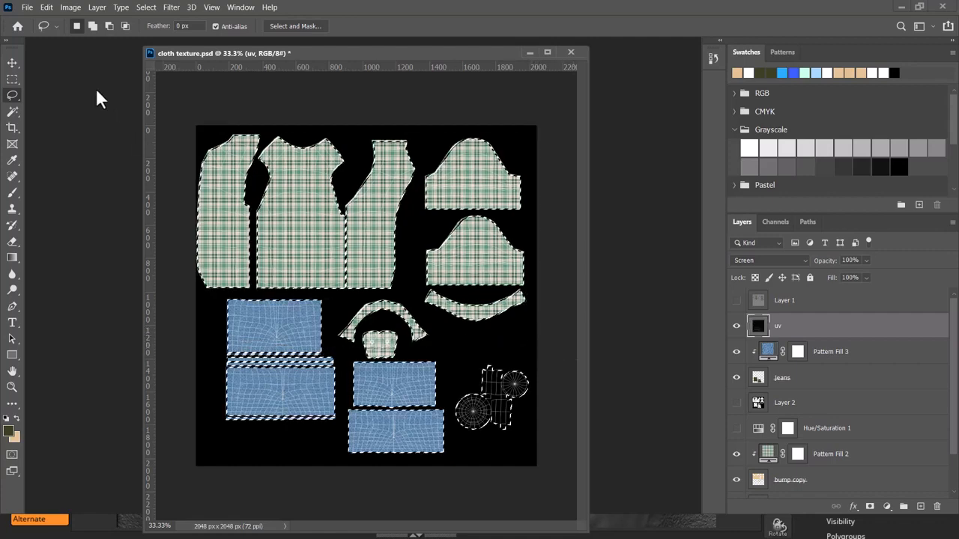
Subtract all the shirt and jeans shells from the selection with the Lasso, leaving only the button shells selected.
left_click(109, 26)
mouse_move(518, 322)
left_mouse_down()
mouse_move(535, 161)
mouse_move(124, 255)
mouse_move(194, 356)
mouse_move(218, 366)
left_mouse_up()
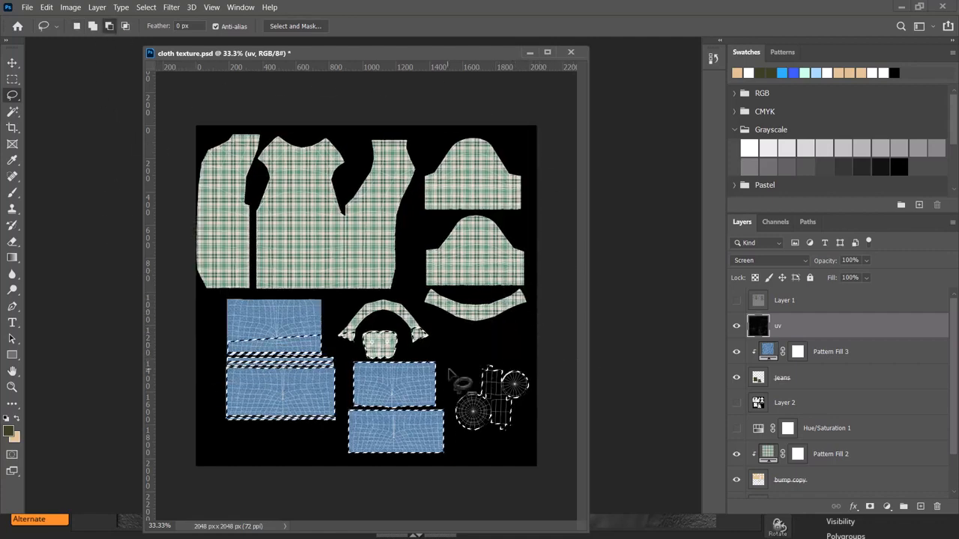
mouse_move(449, 372)
left_mouse_down()
mouse_move(300, 239)
mouse_move(245, 529)
left_mouse_up()
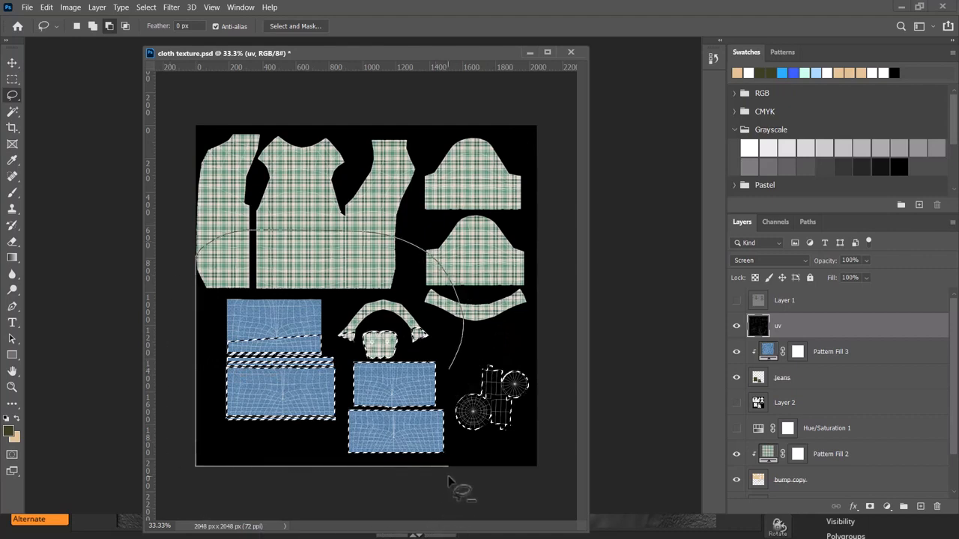
left_click_drag(451, 453, 446, 369)
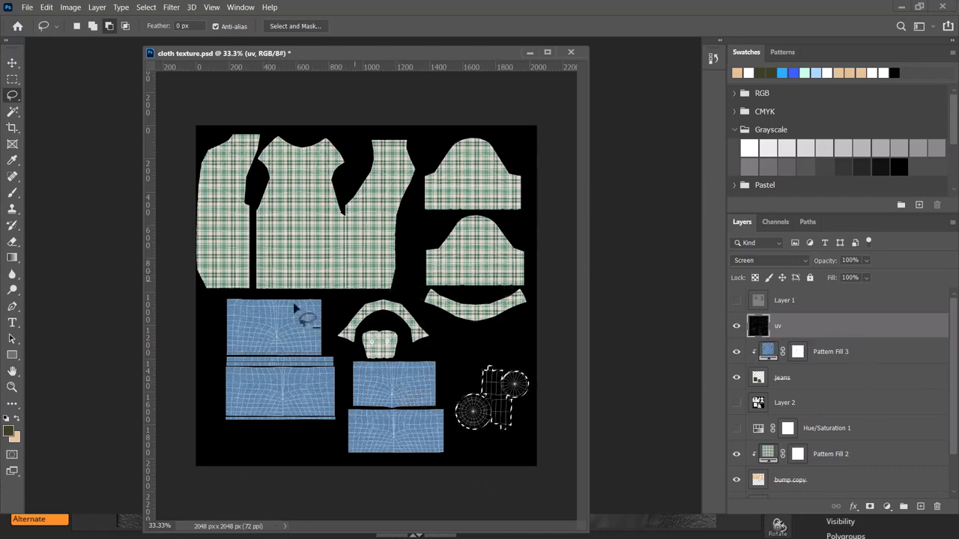
Check the shirt in luca front.jpg, and fill the button shells on a new layer with an off-white sampled from the plaid sleeve.
key("alt+Tab")
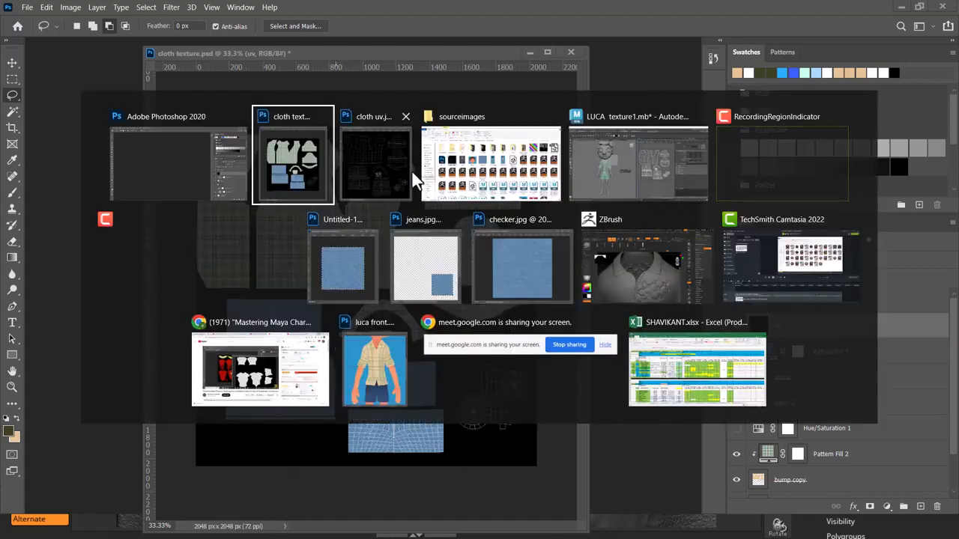
left_click(374, 363)
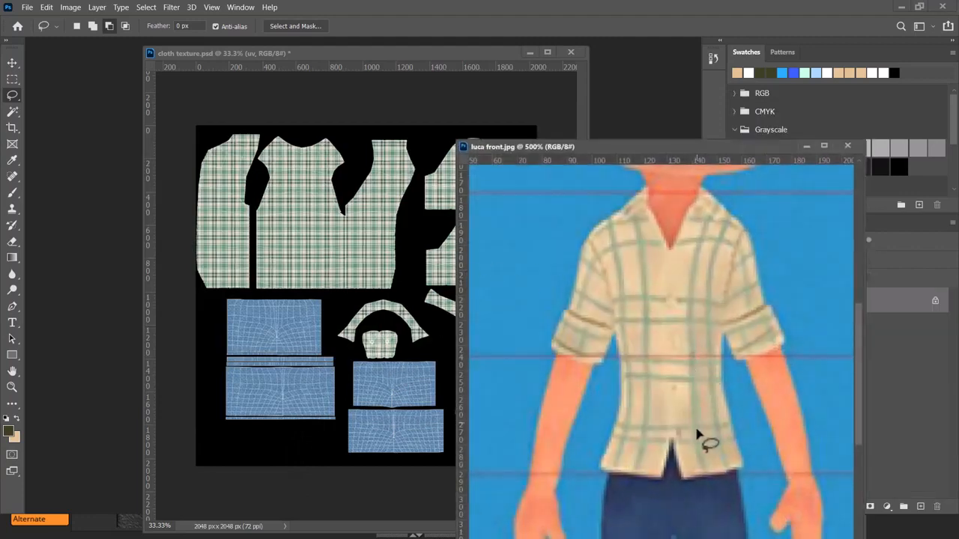
left_click(812, 145)
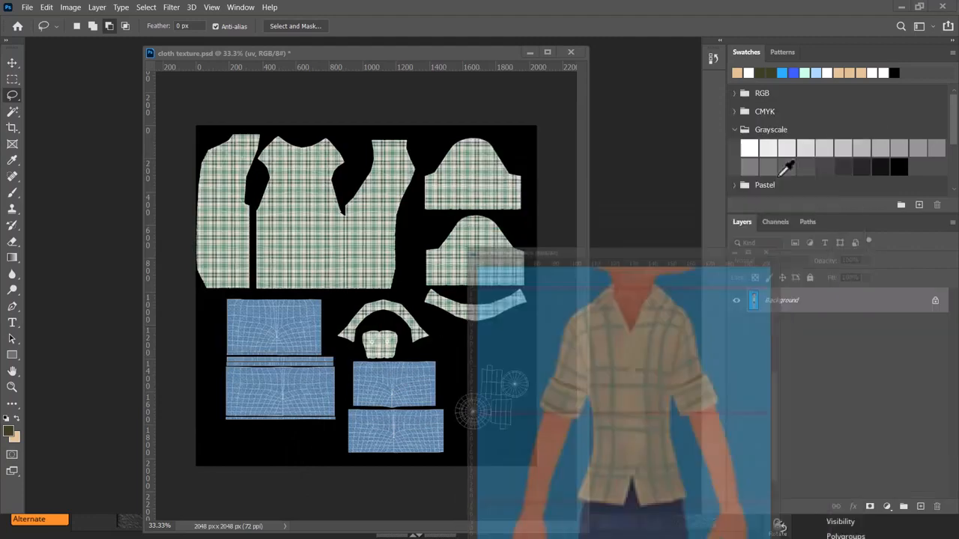
left_click(9, 433)
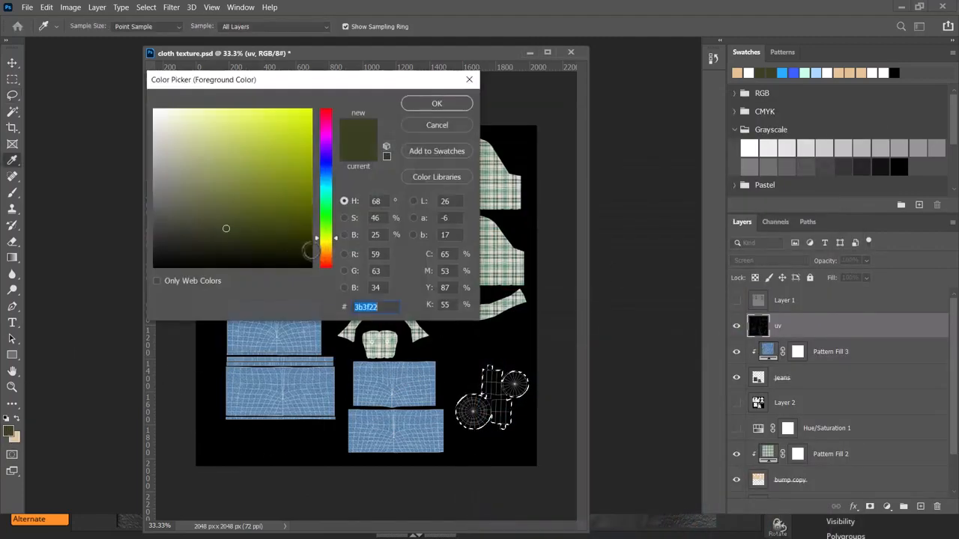
left_click(501, 187)
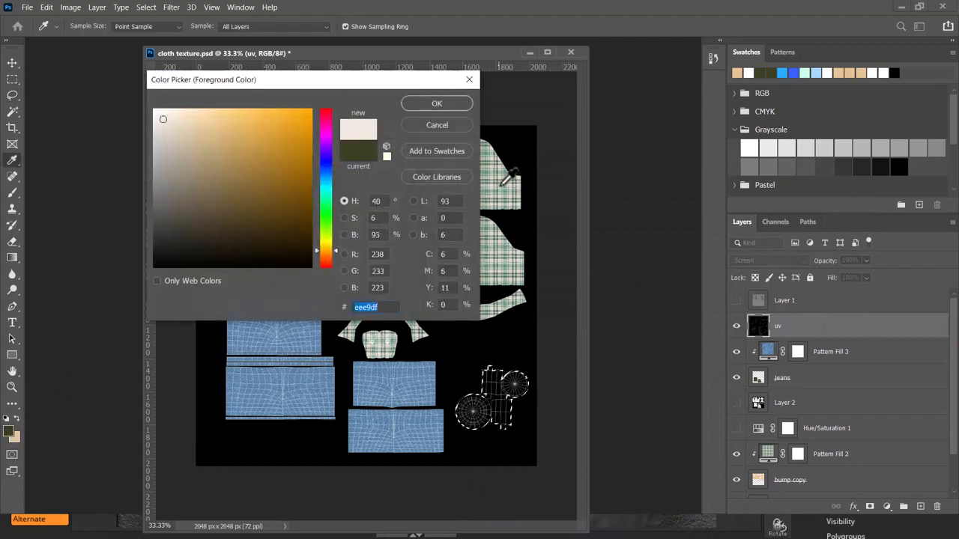
left_click(446, 104)
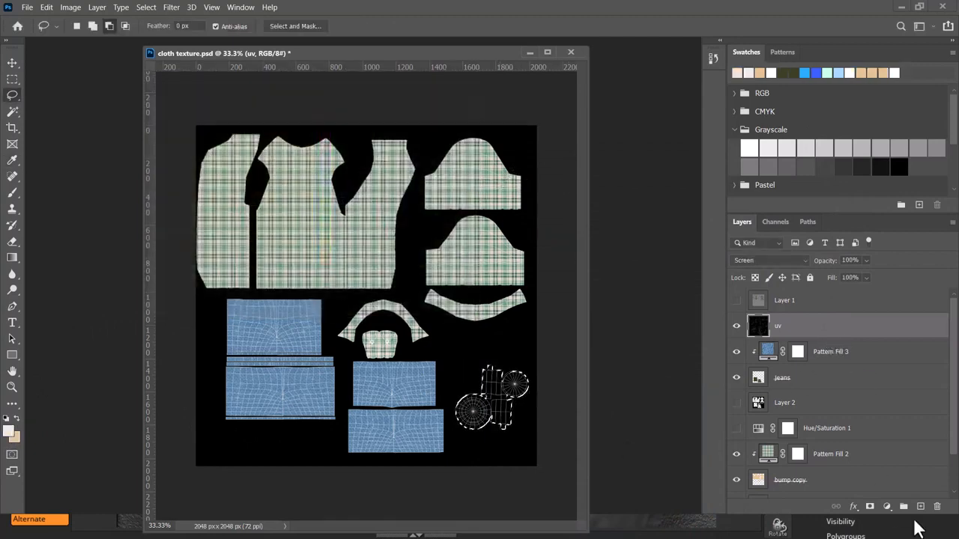
left_click(921, 508)
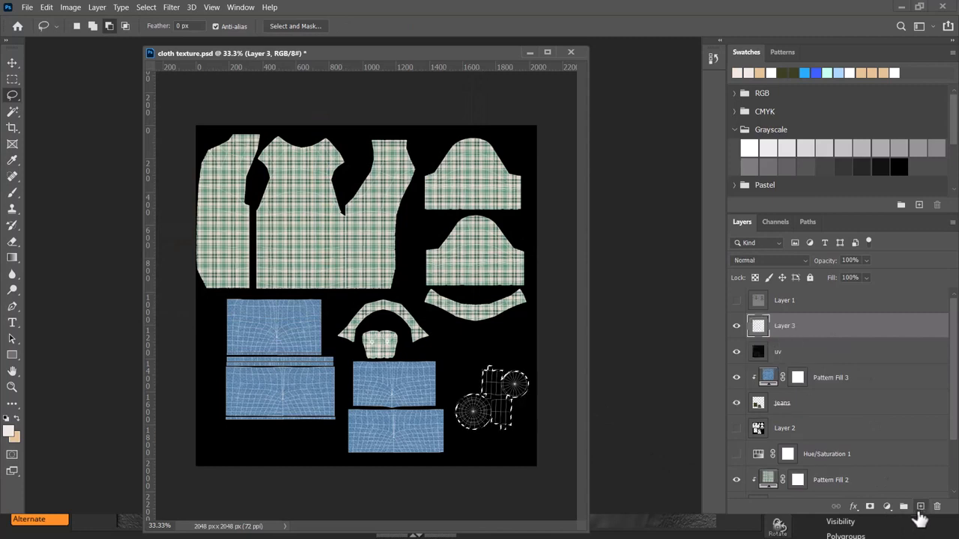
key("alt+BackSpace")
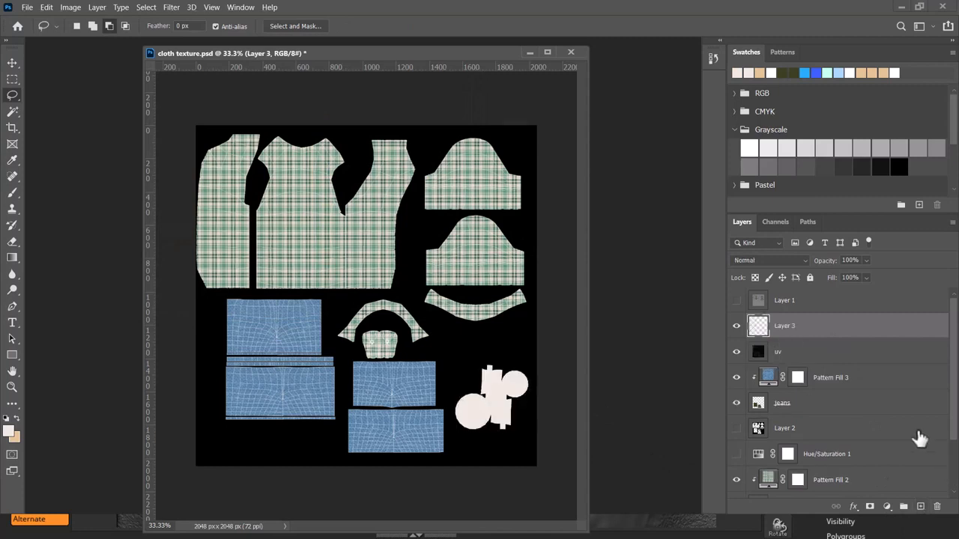
Place the uv layer above the button fill layer, keep its blend mode at Screen and lock it completely.
left_click(817, 358)
left_click_drag(818, 358, 824, 320)
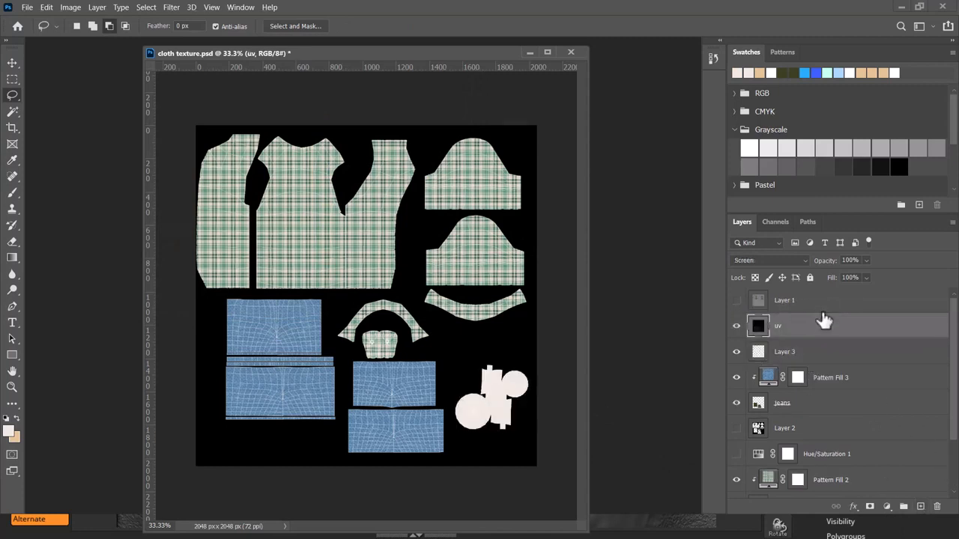
left_click(776, 254)
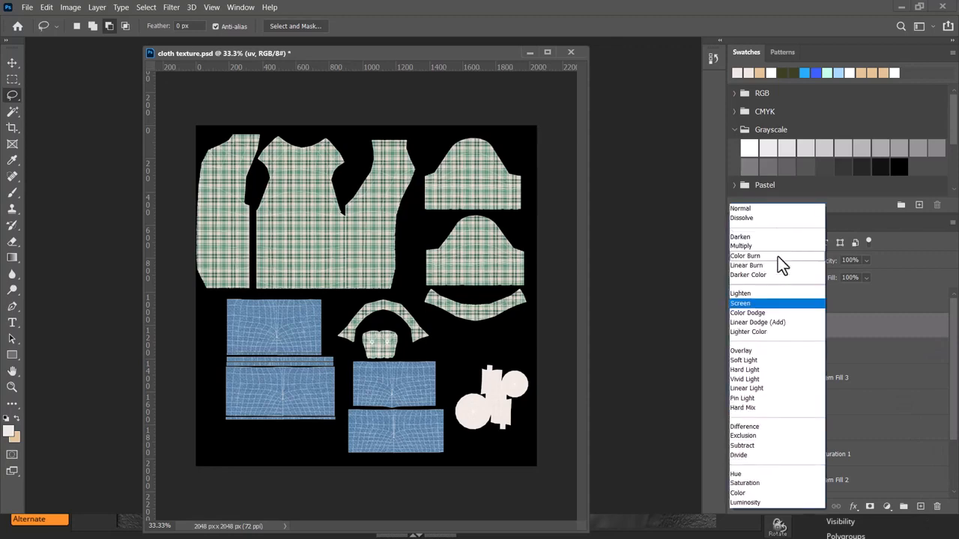
left_click(768, 305)
left_click(809, 279)
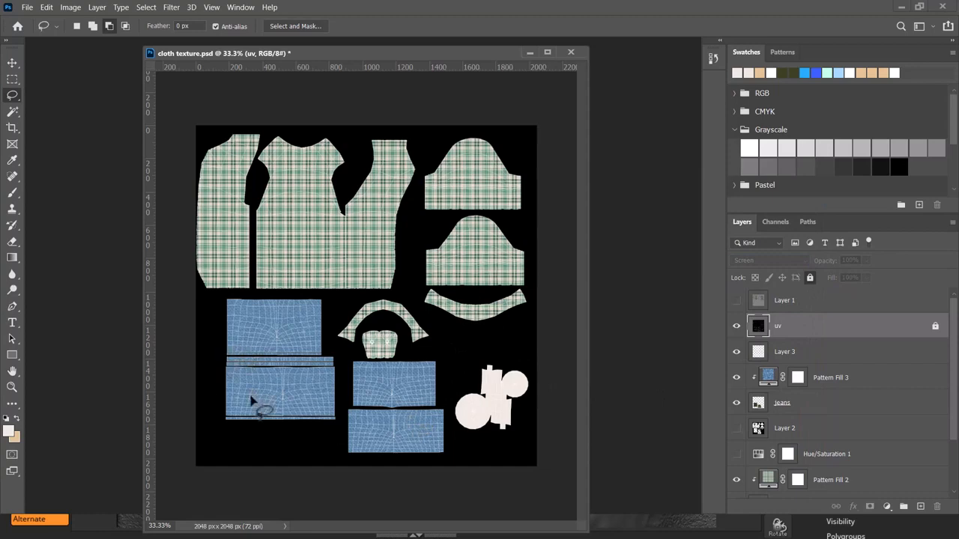
Hide the uv layer and save the texture as a JPEG over shirt and paint.jpg in sourceimages, at quality 12 Maximum.
left_click(737, 326)
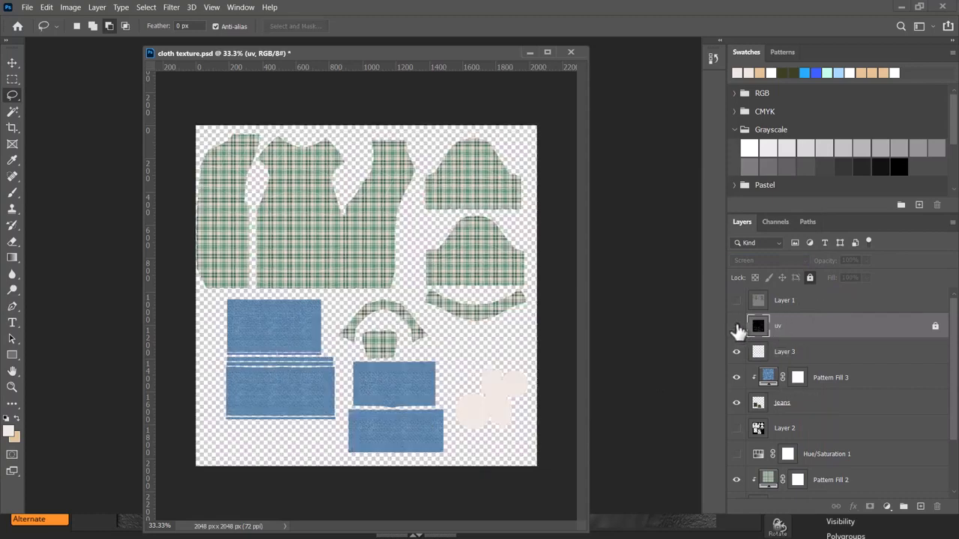
key("ctrl+shift+s")
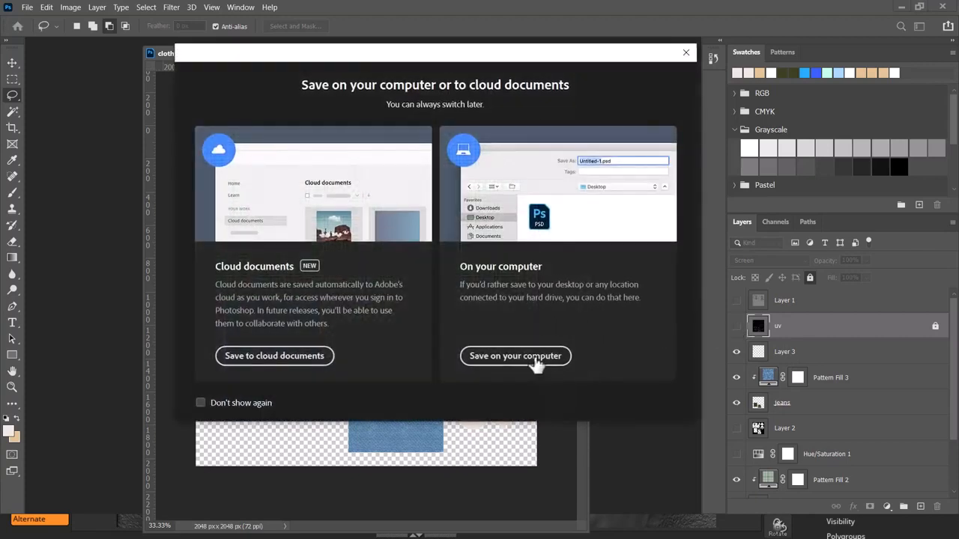
left_click(496, 356)
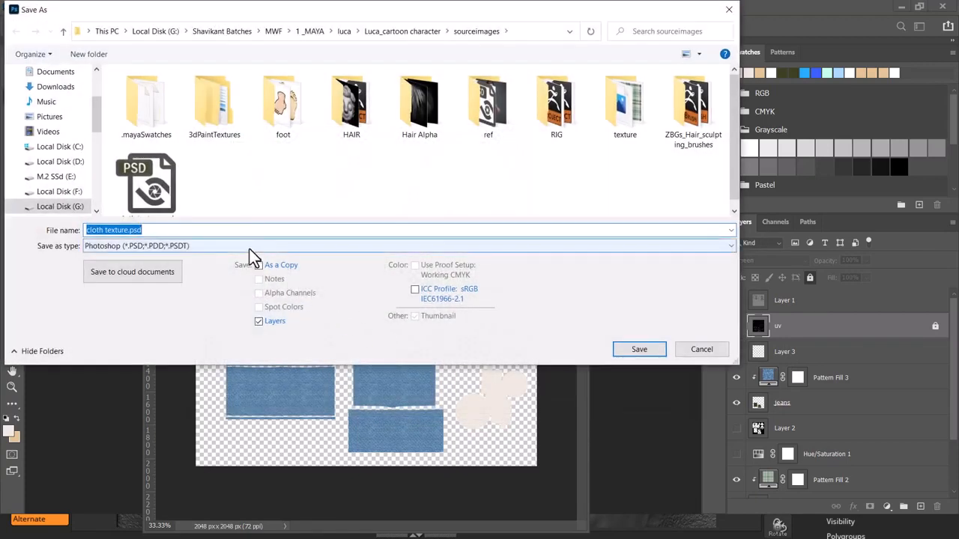
left_click(248, 247)
key("j")
key("Return")
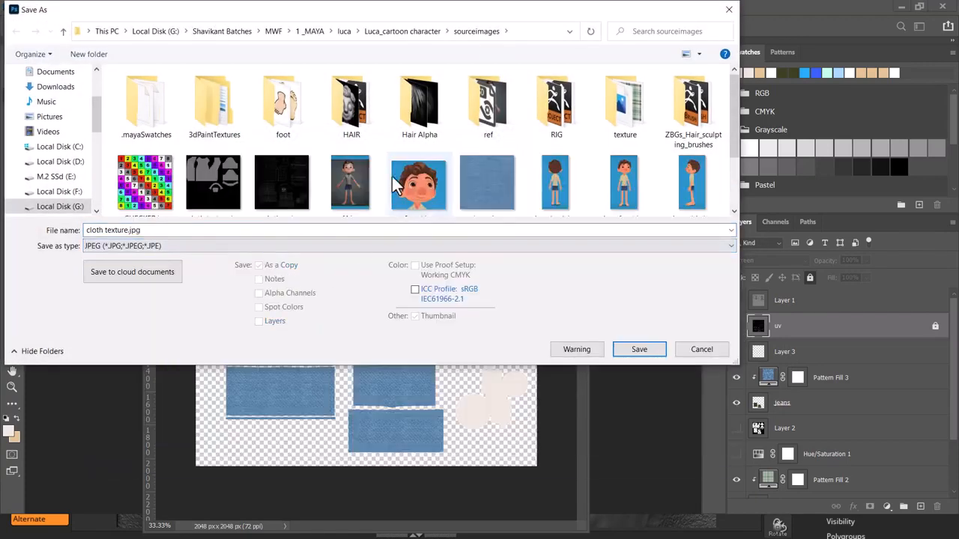
scroll(285, 186, "down", 2)
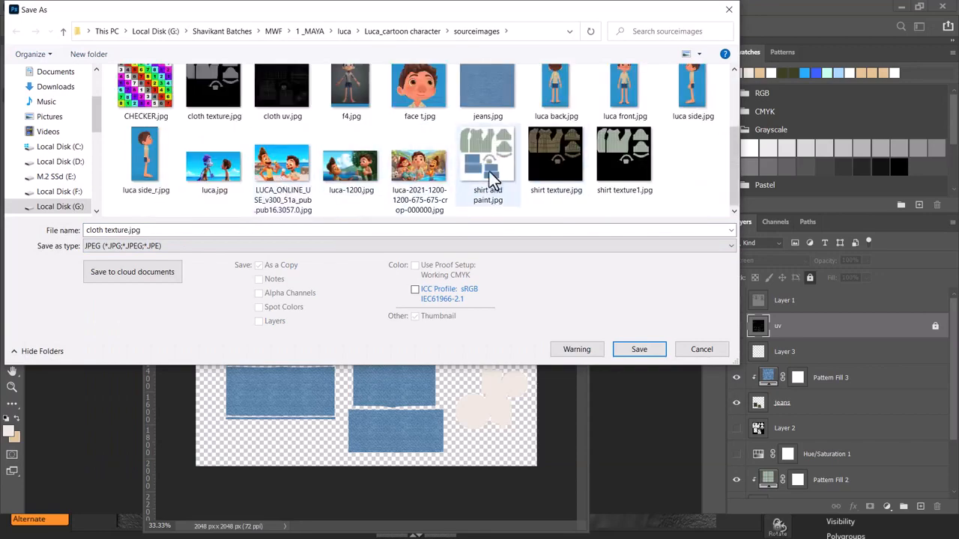
double_click(492, 180)
left_click(498, 264)
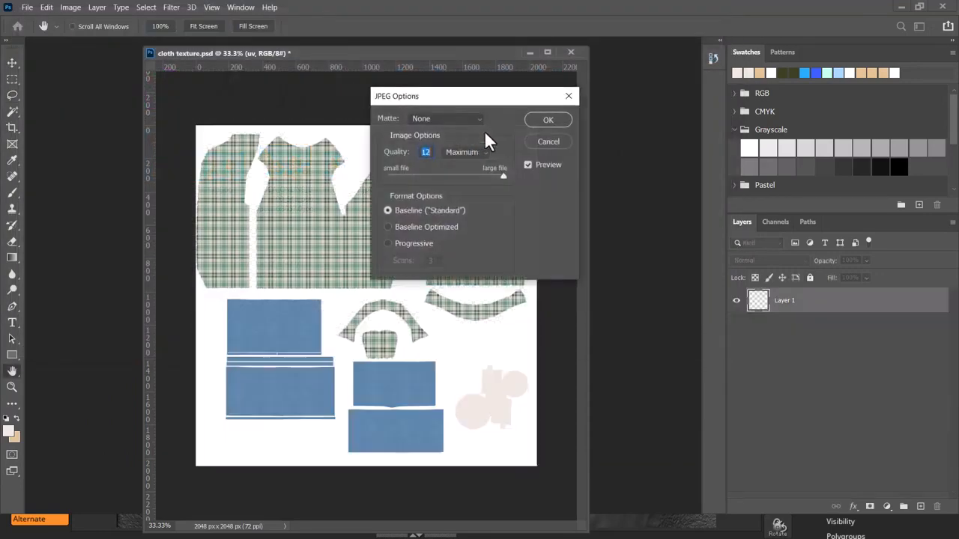
left_click(549, 120)
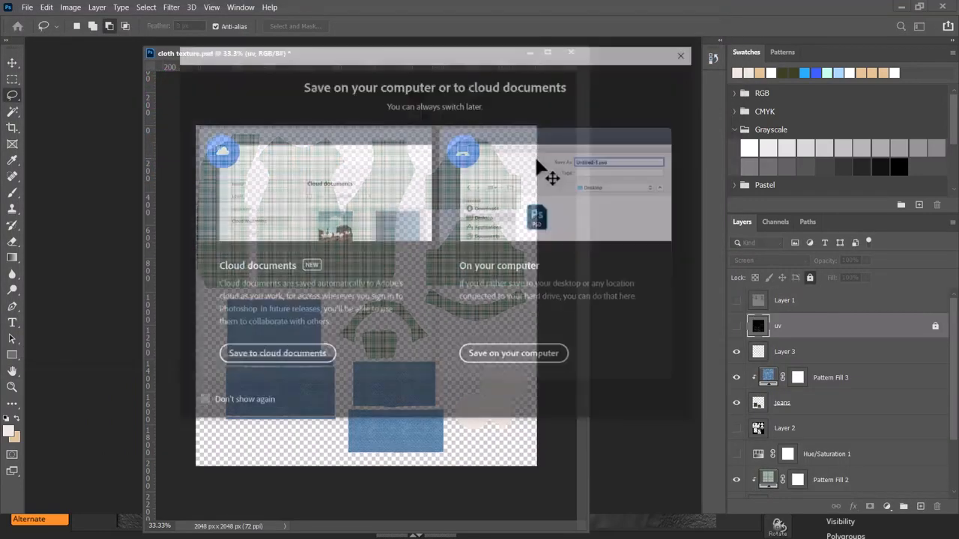
Save the layered document on the computer as shirt and paint in Photoshop format, with Maximize Compatibility on.
left_click(505, 357)
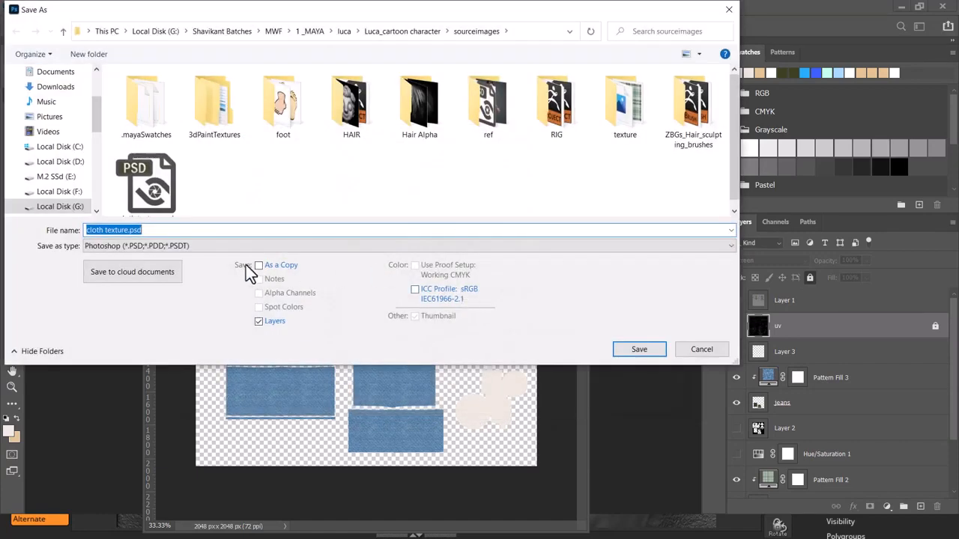
type("shirt and ")
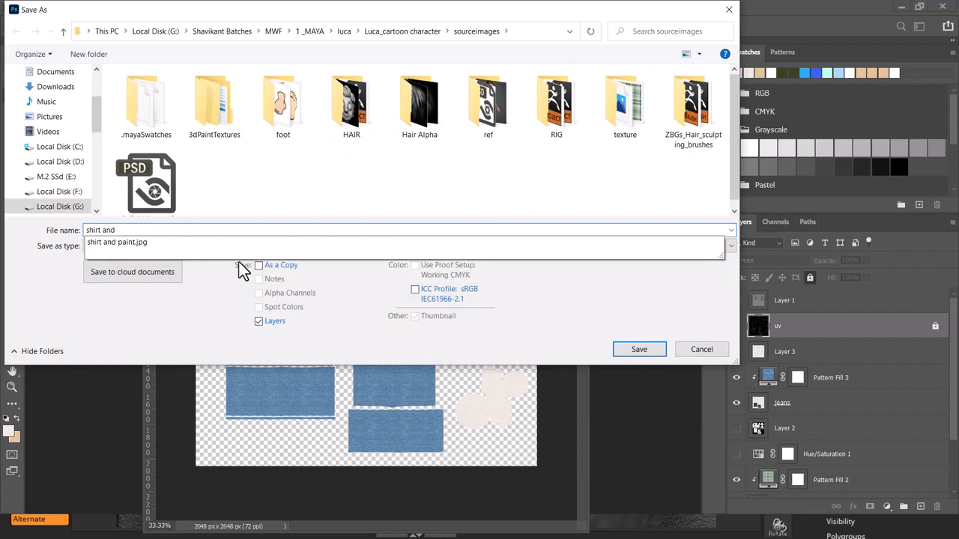
type("paint")
left_click(337, 174)
left_click(639, 350)
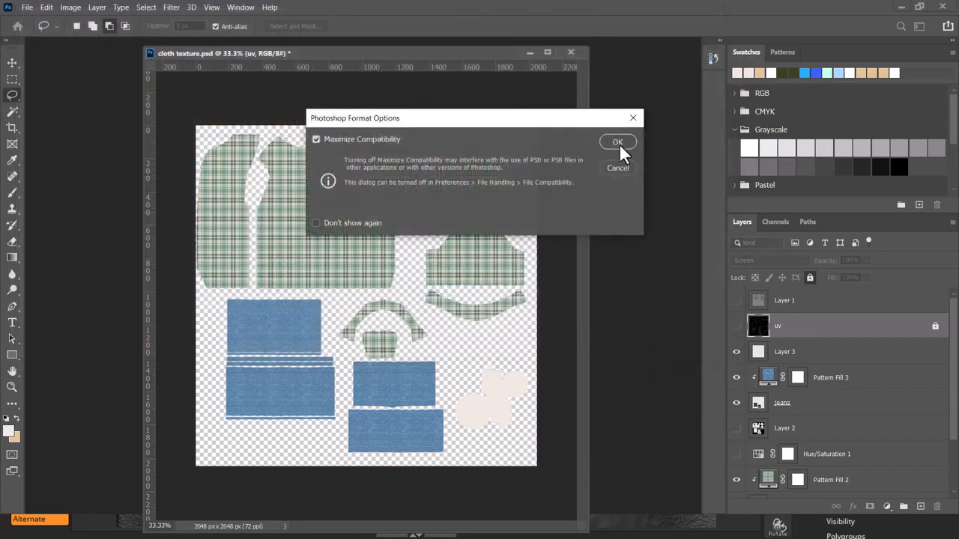
left_click(617, 142)
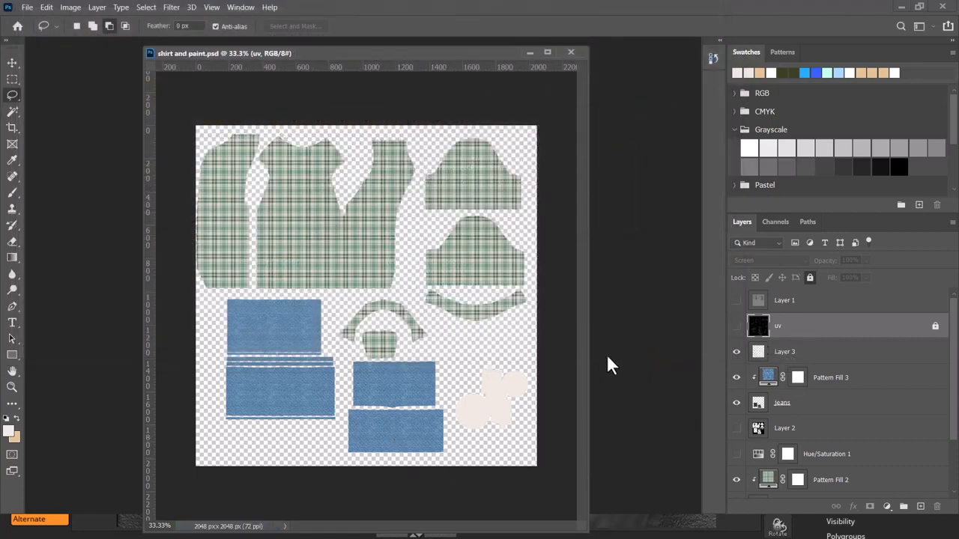
Switch to Maya and set the Divisions of the clothing mesh's polySmoothFace2 to 1.
key("alt+Tab")
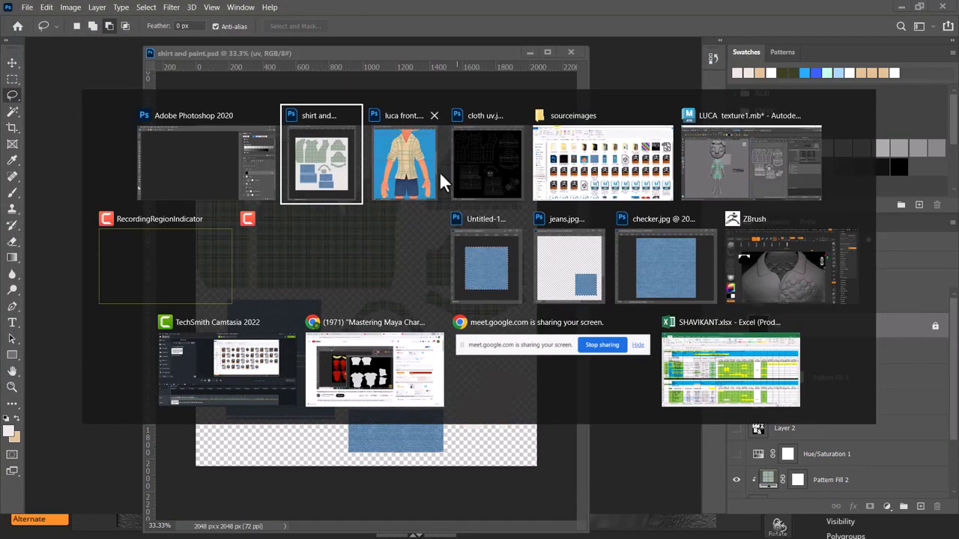
left_click(728, 162)
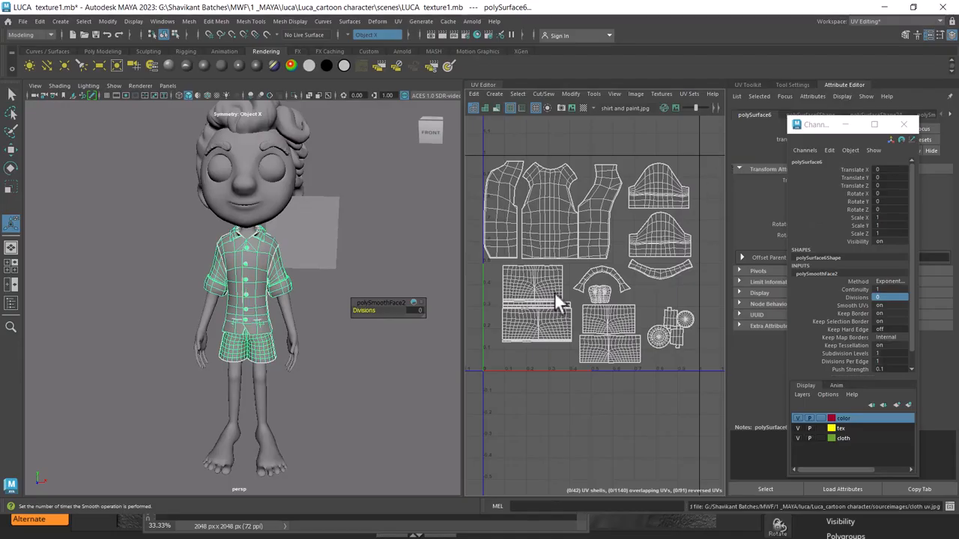
scroll(289, 349, "up", 3)
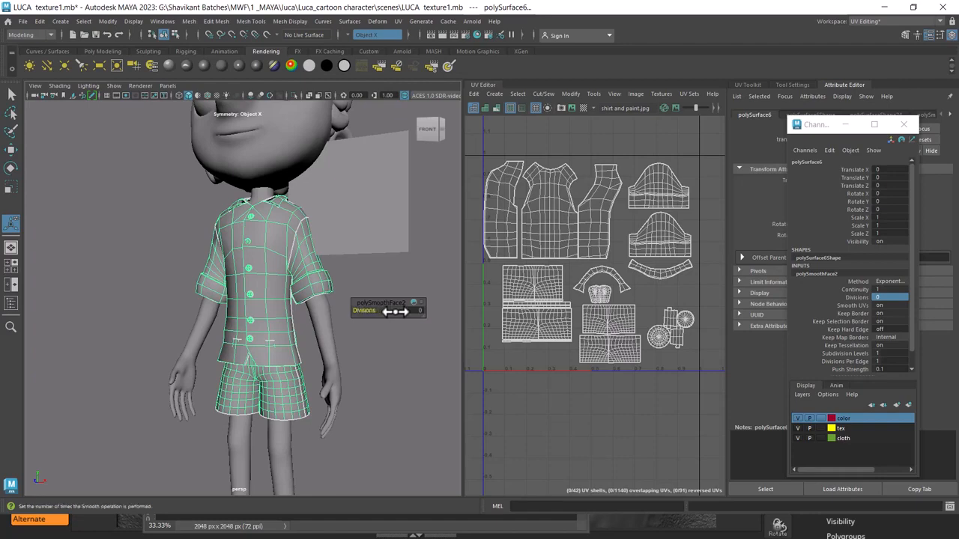
type("1")
key("Return")
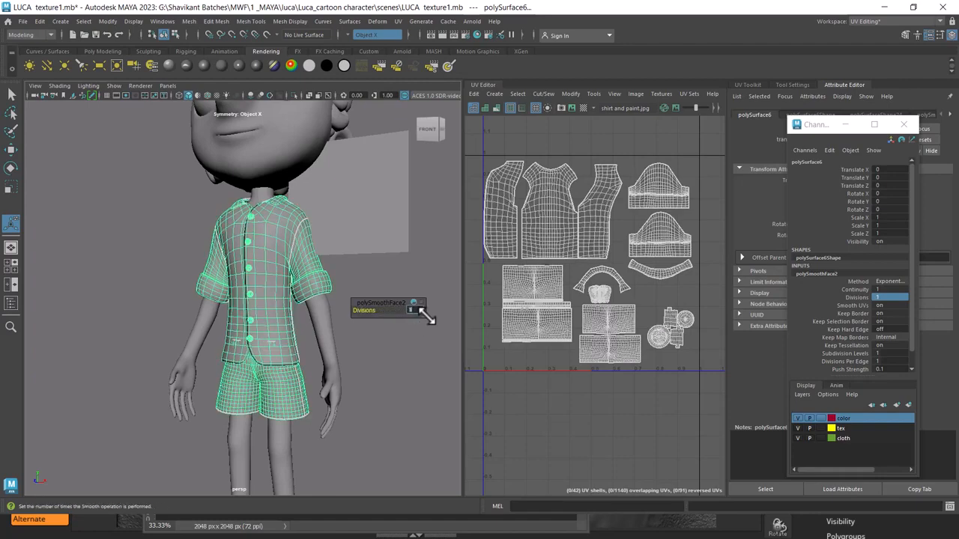
Reselect the clothing mesh, close the floating Channel Box, and open the file texture connected to the shirt_paint material's Color.
left_click(422, 399)
left_click(264, 197)
right_click_drag(266, 233, 297, 224)
left_click(299, 231)
right_click(276, 227)
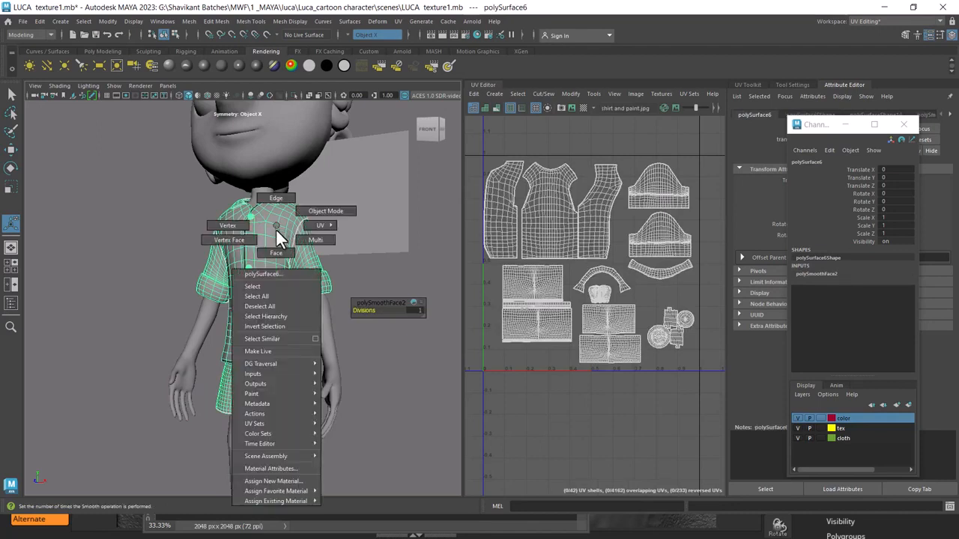
left_click(266, 470)
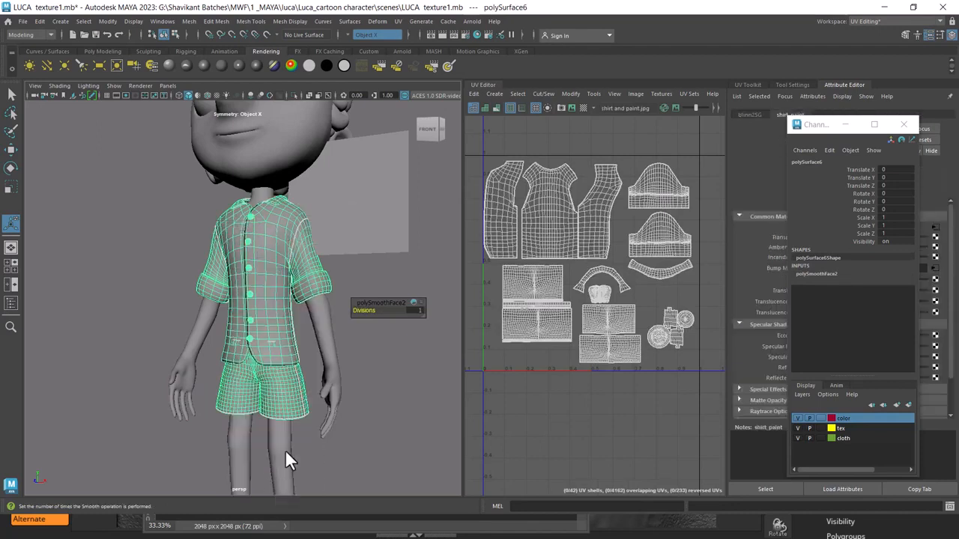
left_click(908, 123)
left_click(936, 228)
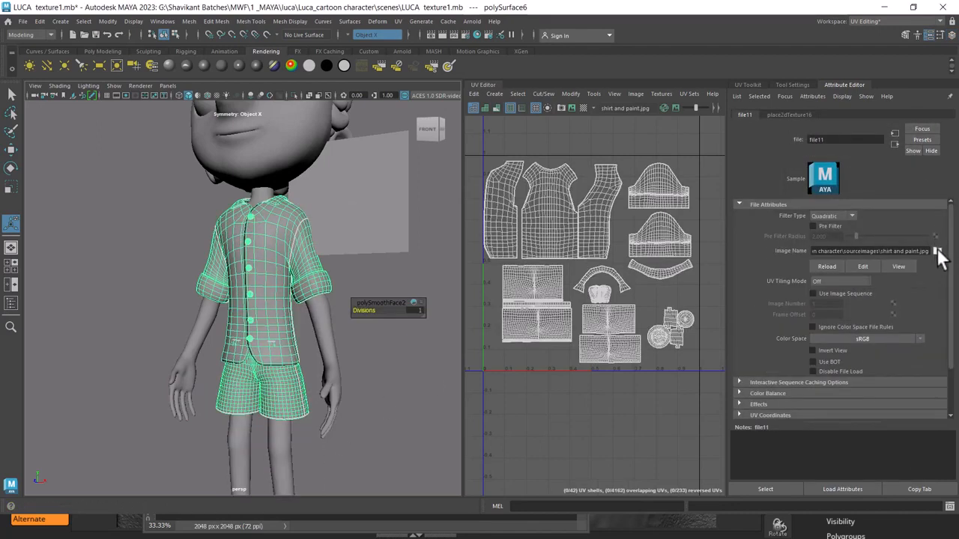
Load shirt and paint.jpg from the sourceimages folder as the file texture's image.
left_click(936, 252)
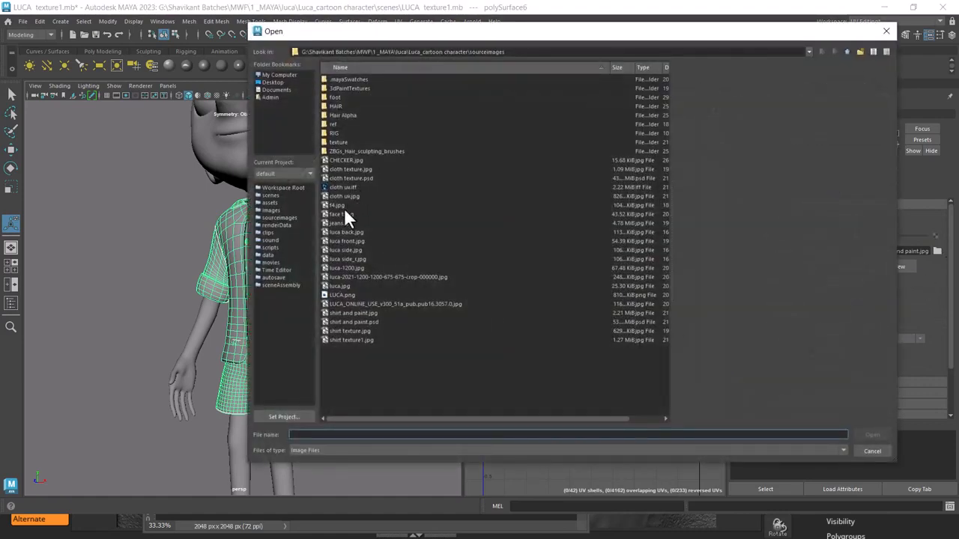
left_click(355, 322)
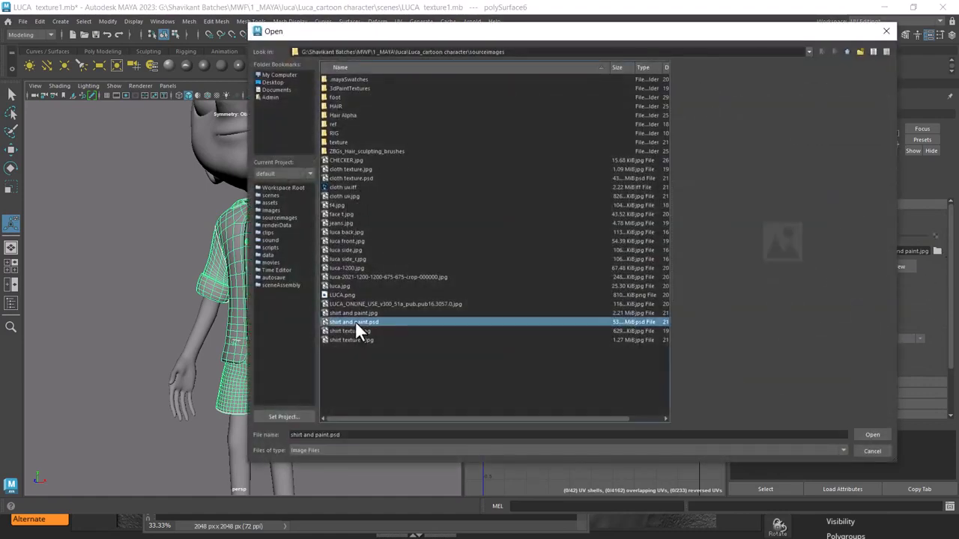
double_click(355, 313)
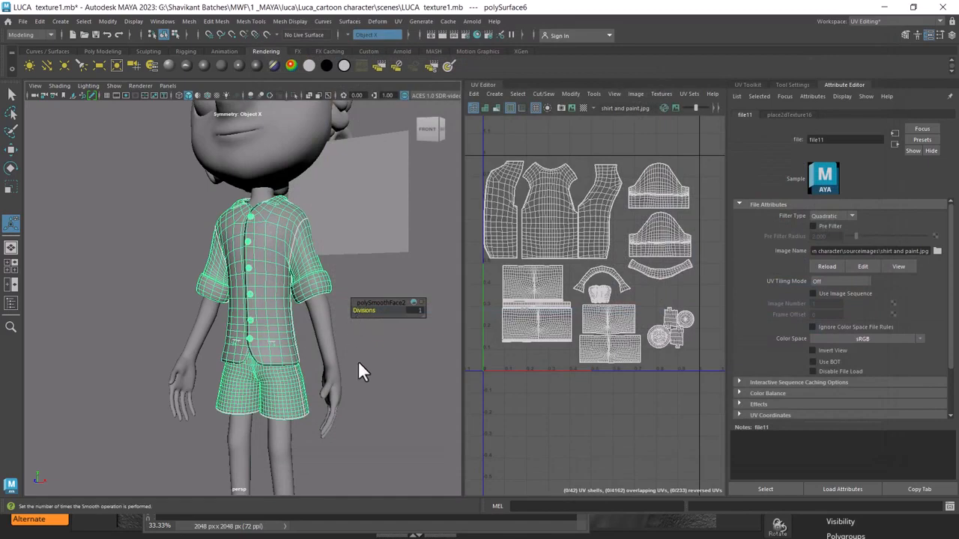
Turn on textured display and examine the button colouring along the shirt's front opening.
key("6")
left_click(404, 376)
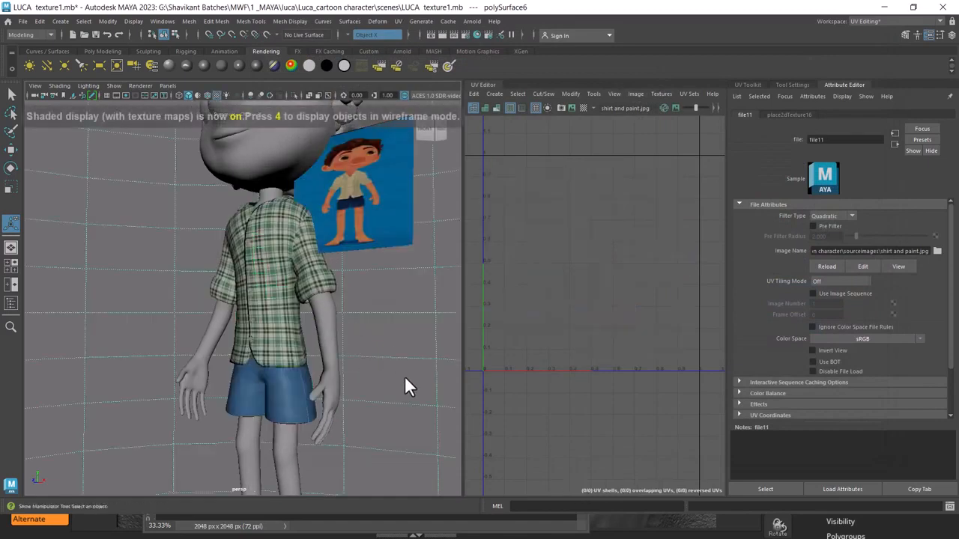
left_click_drag(404, 376, 378, 380, "alt")
right_click_drag(378, 380, 428, 427, "alt")
left_click_drag(360, 360, 389, 354, "alt")
middle_click_drag(378, 318, 374, 392, "alt")
scroll(375, 392, "up", 3)
middle_click_drag(349, 303, 348, 378, "alt")
scroll(349, 378, "up", 3)
middle_click_drag(373, 210, 355, 323, "alt")
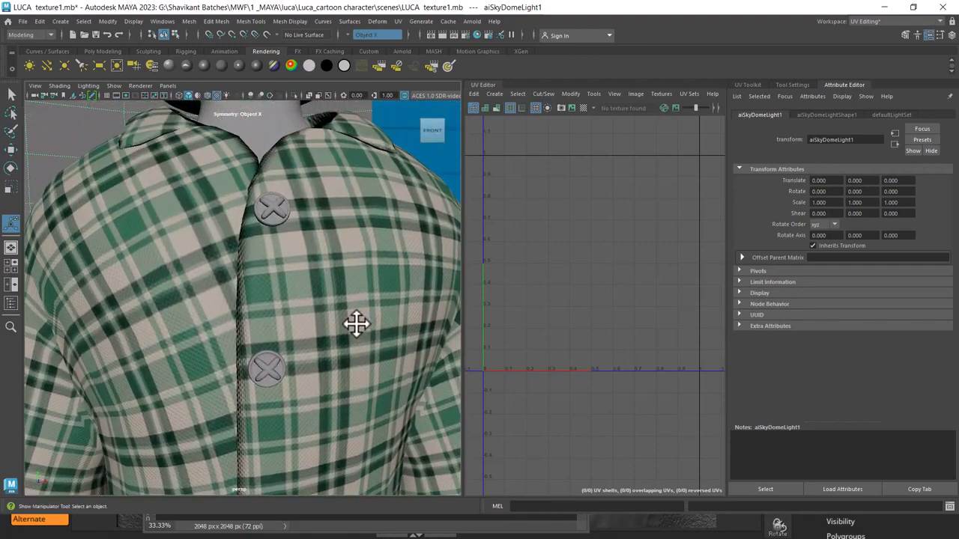
left_click_drag(356, 323, 341, 322, "alt")
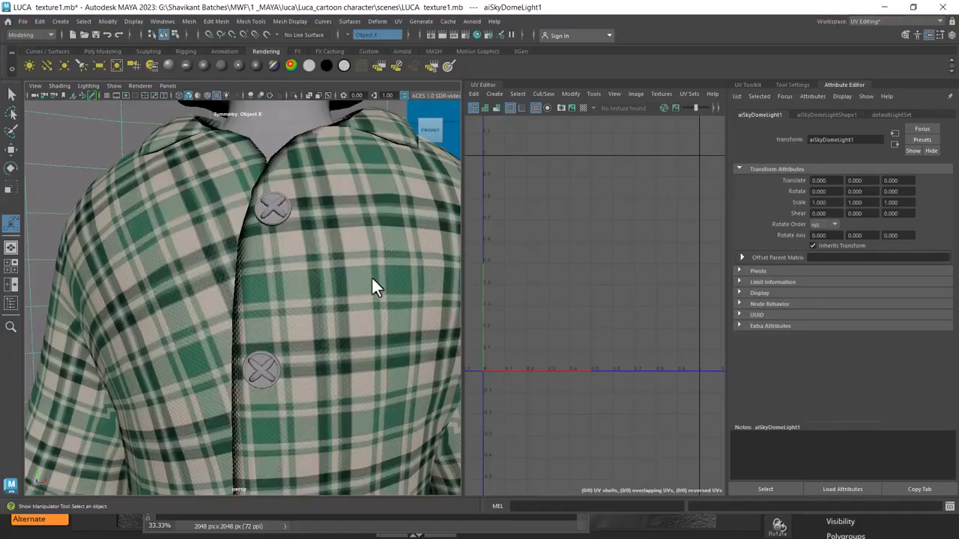
Select the clothing mesh at the top button and switch it to face selection.
left_click(275, 209)
scroll(599, 299, "up", 3)
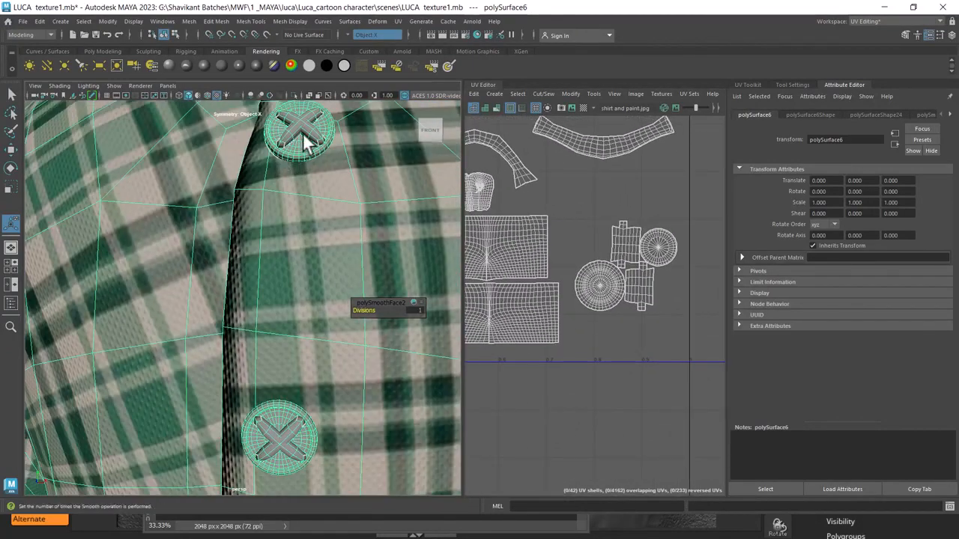
right_click_drag(301, 136, 307, 166)
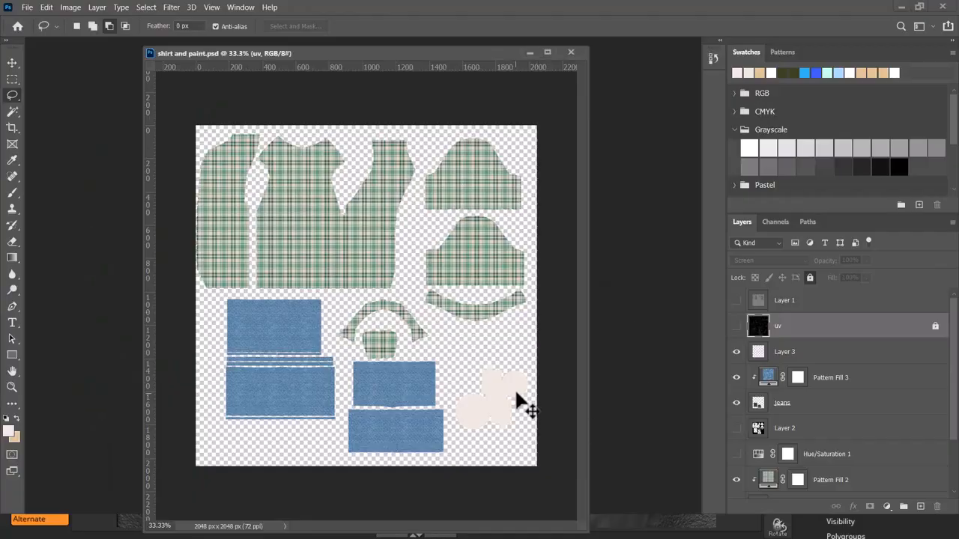
In Photoshop's shirt and paint.psd, make Layer 3 active at the off-white button shells and show the uv layer.
scroll(515, 388, "up", 3, "alt")
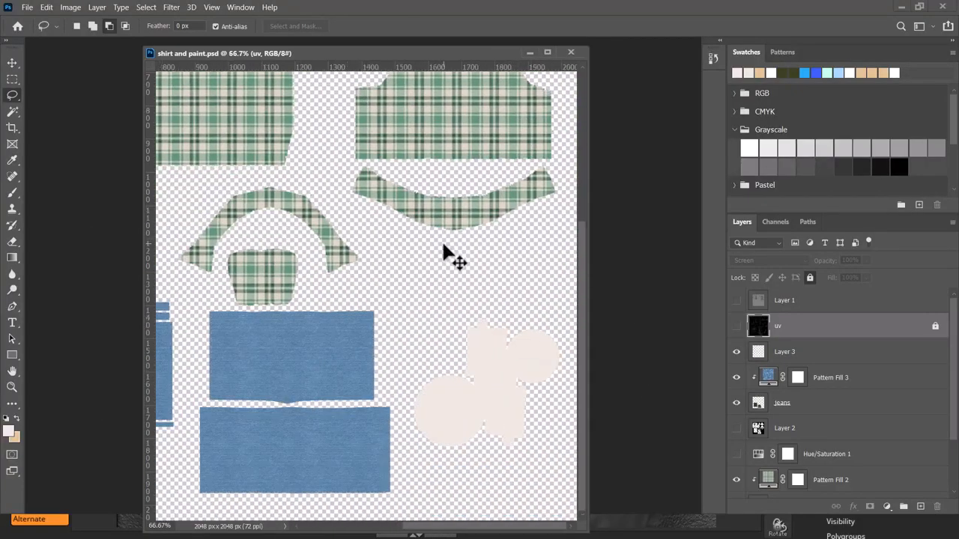
key("ctrl+plus")
key("ctrl+plus")
left_click_drag(571, 414, 297, 191)
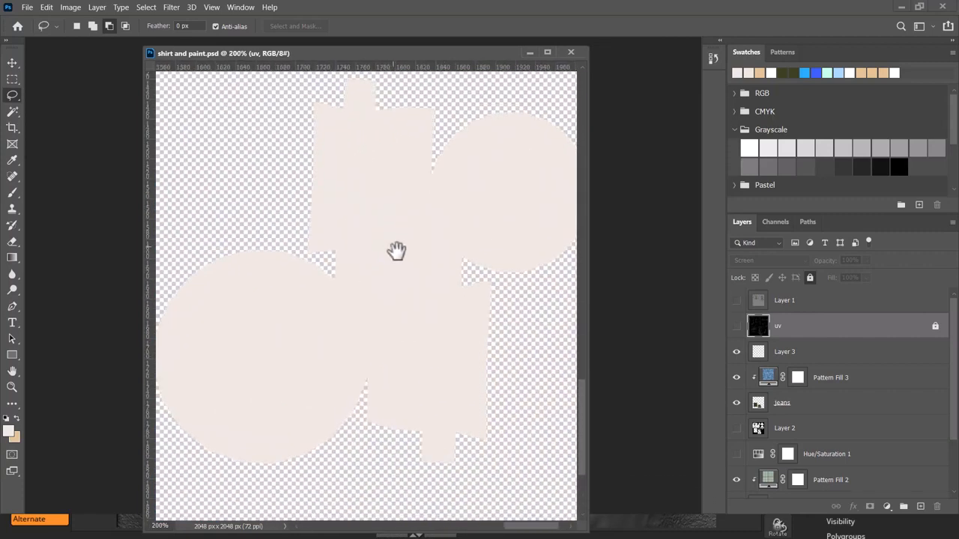
left_click(779, 353)
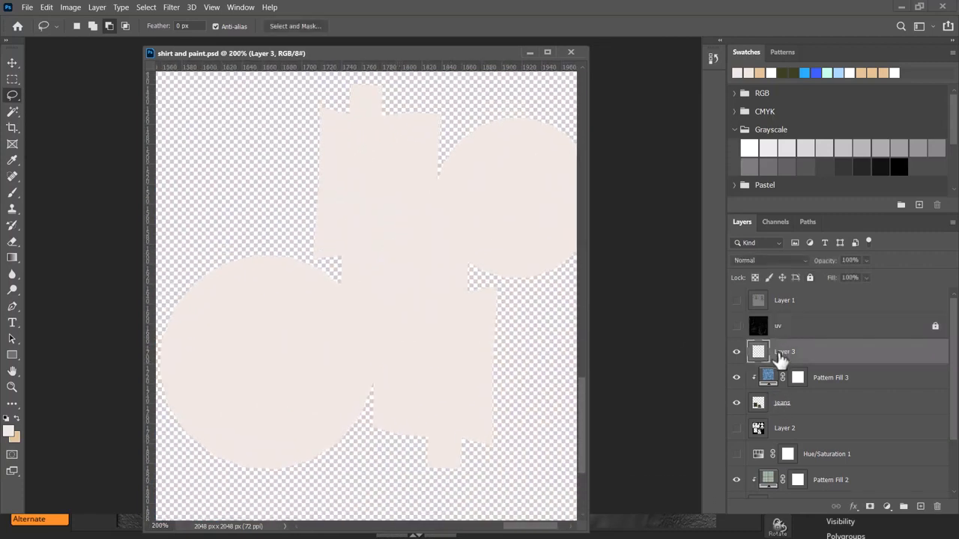
left_click(736, 327)
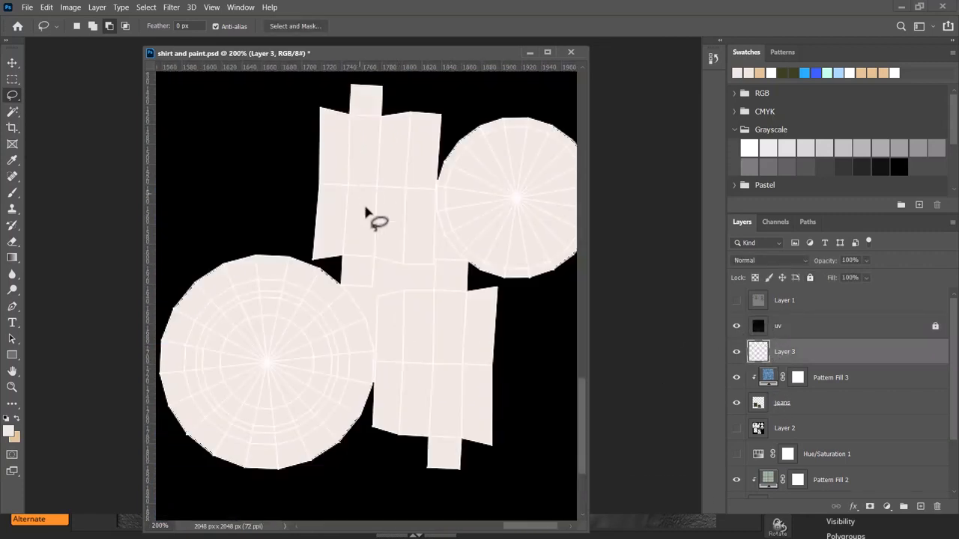
Paint the two cross-shaped button thread shells on Layer 3 with a darker grey-beige, using a soft brush enlarged to 70.
key("b")
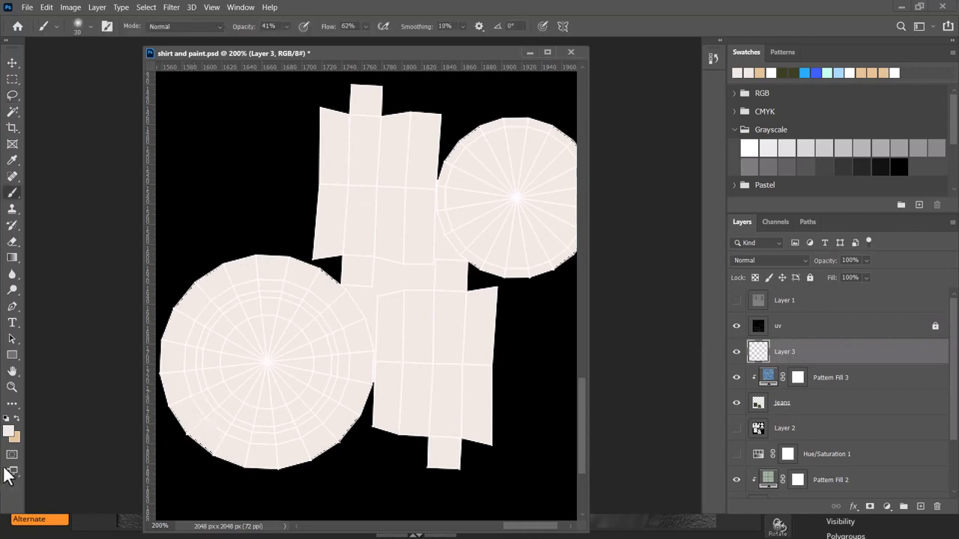
left_click(9, 433)
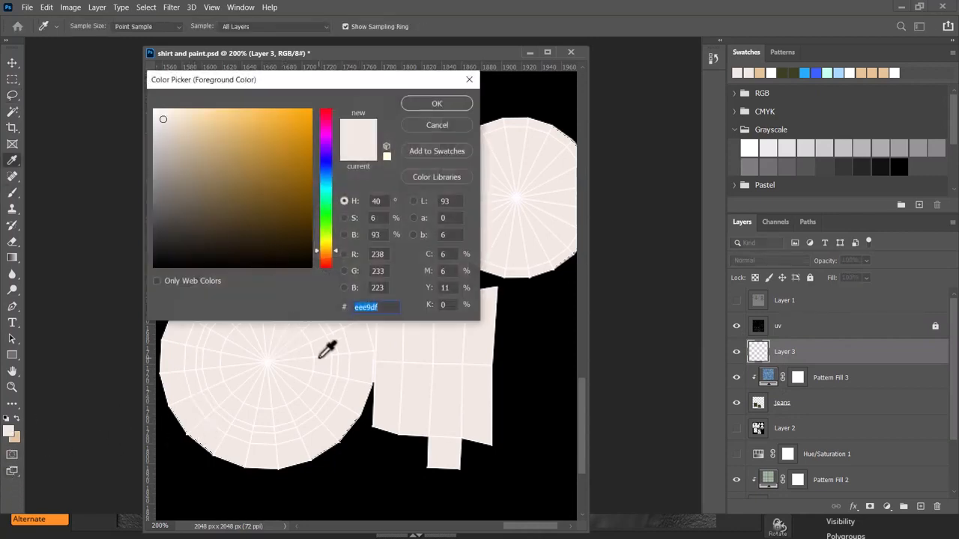
left_click_drag(163, 121, 191, 176)
left_click(437, 104)
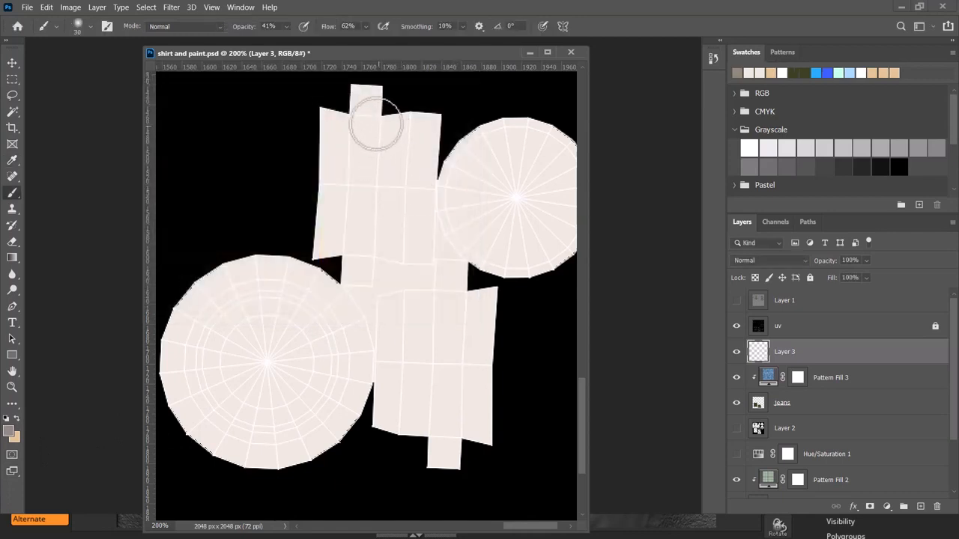
mouse_move(366, 120)
left_mouse_down()
mouse_move(362, 236)
mouse_move(355, 160)
mouse_move(386, 167)
mouse_move(392, 120)
mouse_move(375, 149)
mouse_move(381, 238)
mouse_move(373, 172)
mouse_move(417, 304)
mouse_move(420, 387)
mouse_move(432, 385)
mouse_move(435, 402)
mouse_move(450, 357)
mouse_move(438, 345)
mouse_move(439, 310)
mouse_move(439, 417)
mouse_move(417, 364)
mouse_move(420, 419)
left_mouse_up()
key("bracketright")
key("bracketright")
key("bracketright")
key("bracketright")
key("bracketright")
Hide the uv layer and save the texture as a JPEG over shirt and paint.jpg, at quality 12 Maximum.
left_click(736, 327)
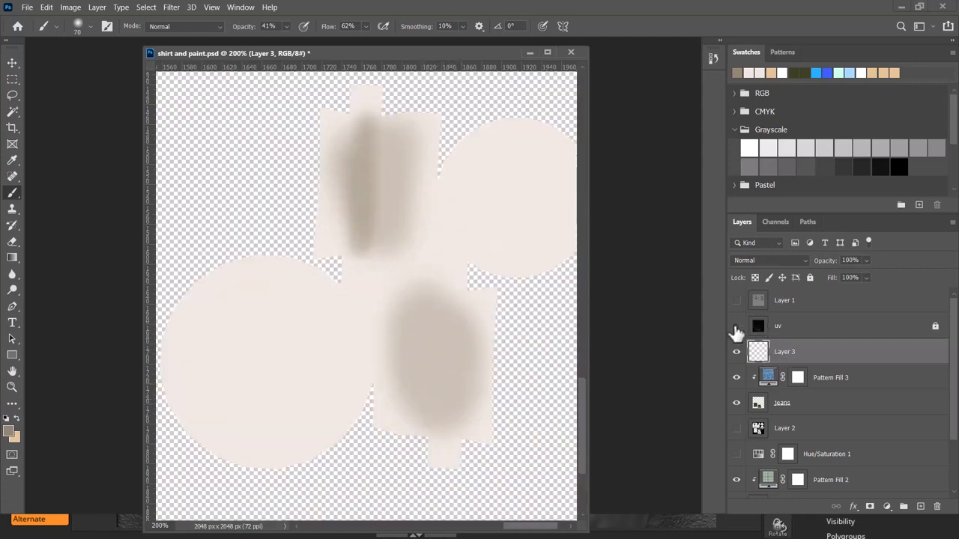
key("ctrl+shift+s")
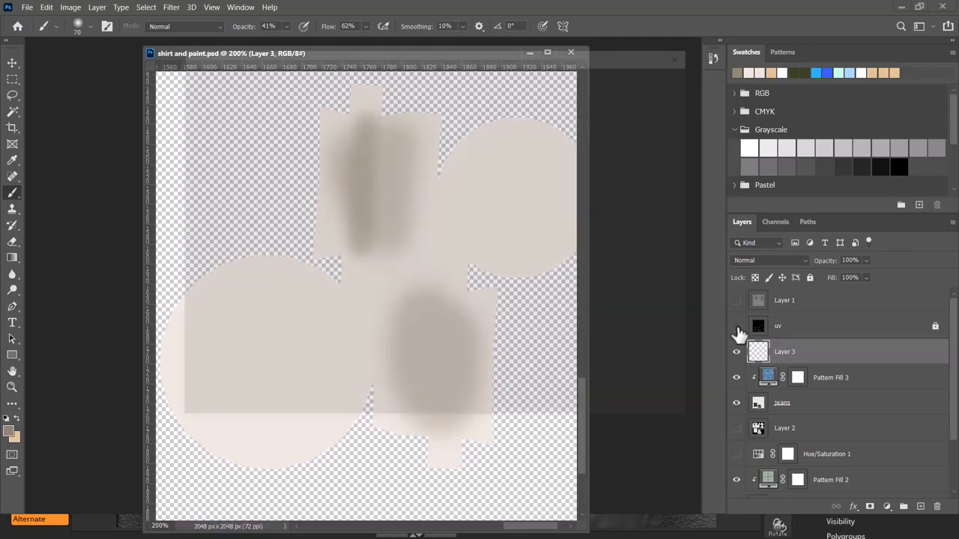
left_click(554, 358)
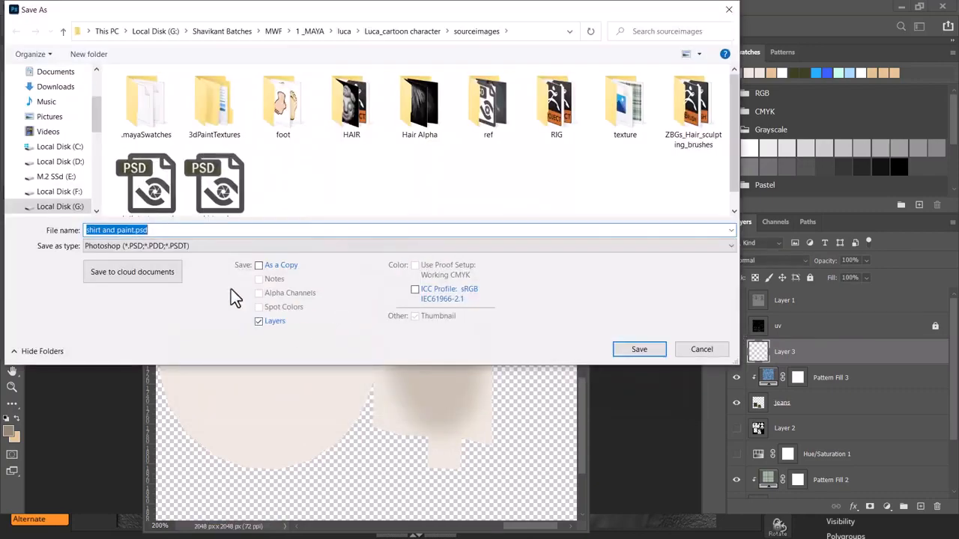
left_click(233, 247)
key("j")
key("Return")
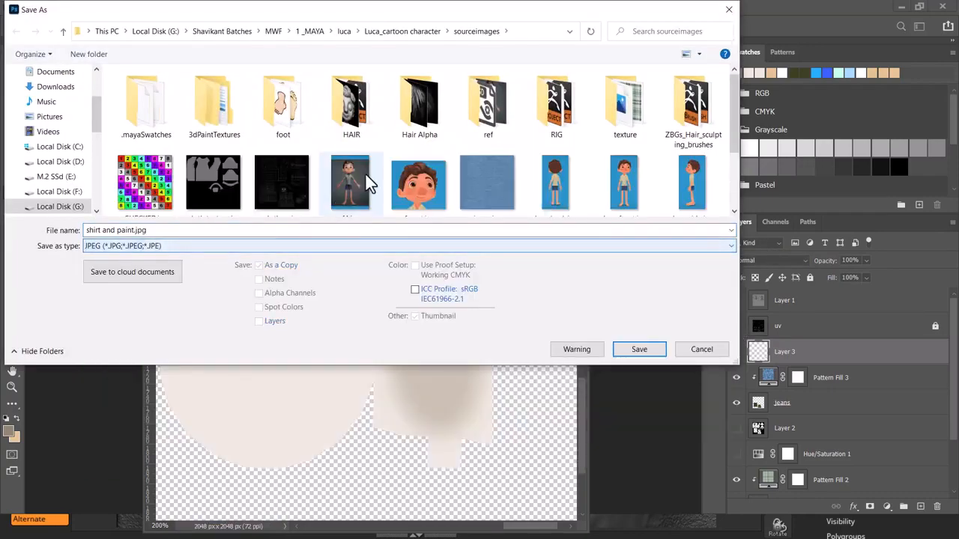
scroll(366, 176, "down", 3)
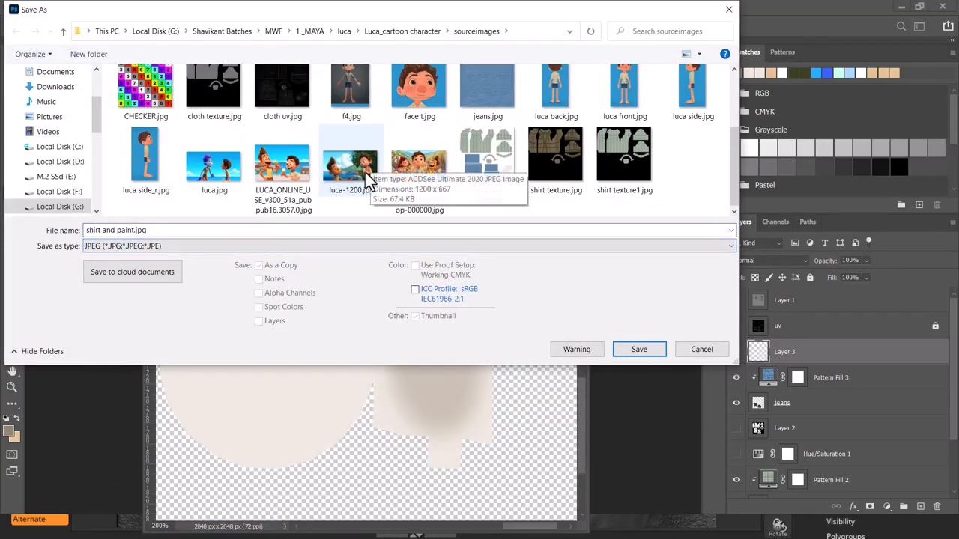
double_click(496, 164)
left_click(503, 268)
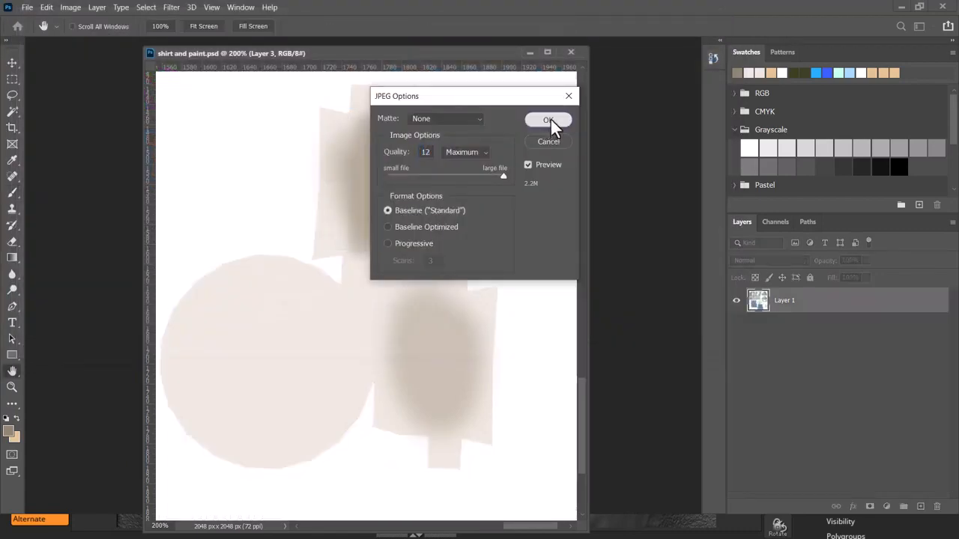
left_click(551, 122)
Switch to Maya, return the clothing mesh to object mode, and reload the file texture on the shirt_paint material's Color.
key("alt+Tab")
left_click(403, 172)
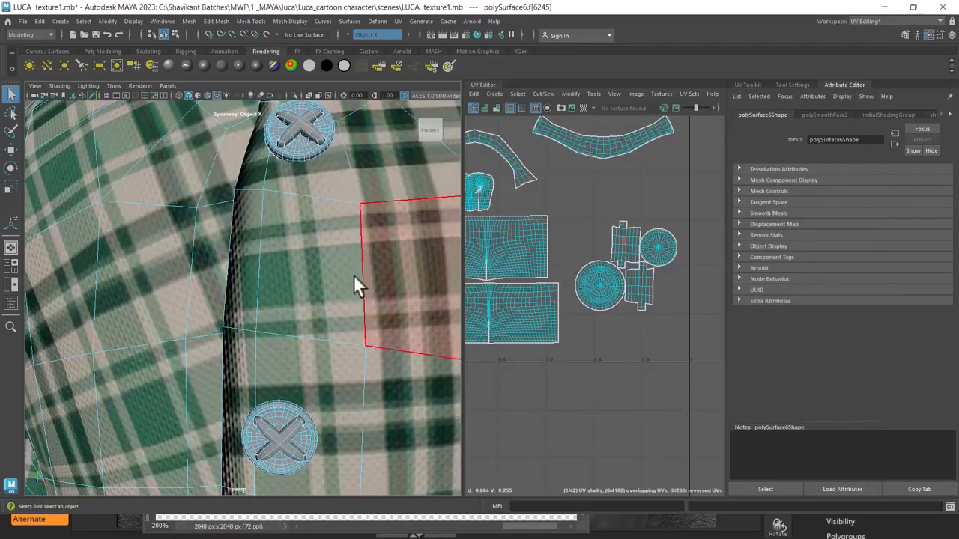
right_click_drag(216, 196, 334, 134)
right_click_drag(312, 214, 312, 392)
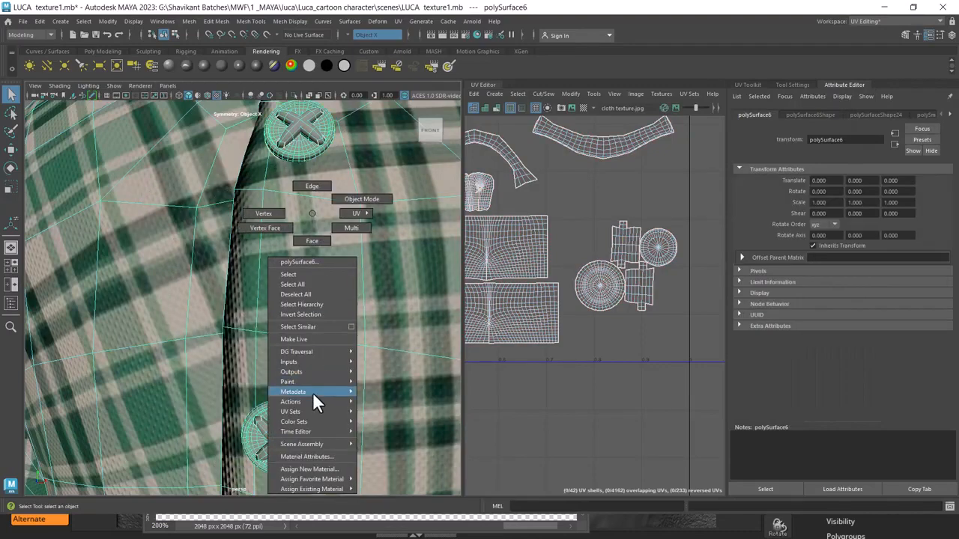
right_click_drag(317, 455, 315, 456)
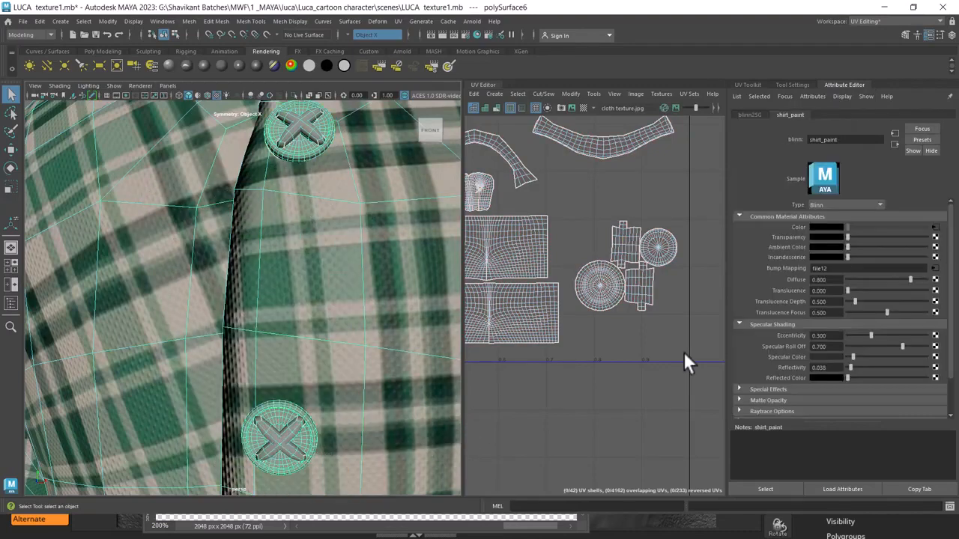
left_click(934, 228)
left_click(830, 266)
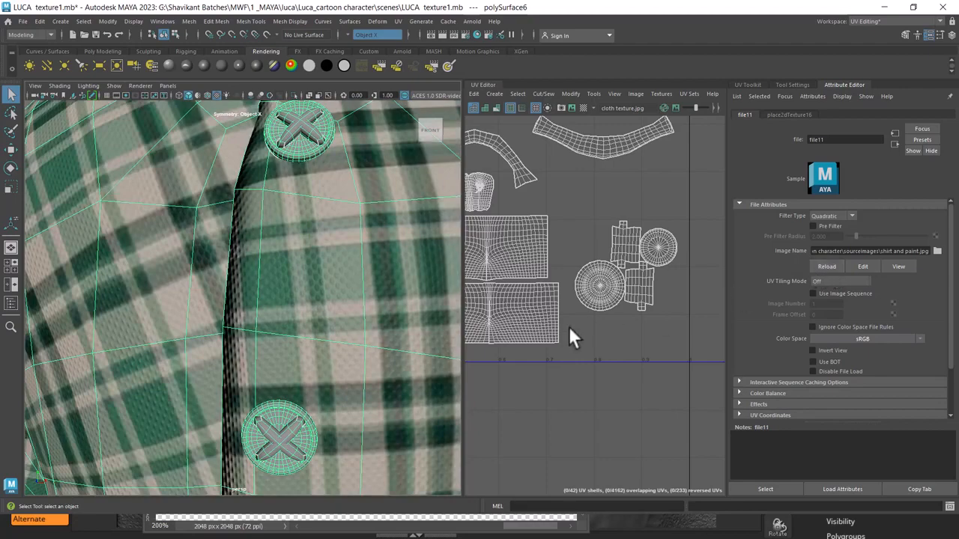
Inspect the shirt buttons on the model, and display the texture image behind the selected clothing's button UVs in the UV Editor.
scroll(407, 339, "down", 5)
left_click(83, 154)
left_click_drag(204, 269, 204, 317, "alt")
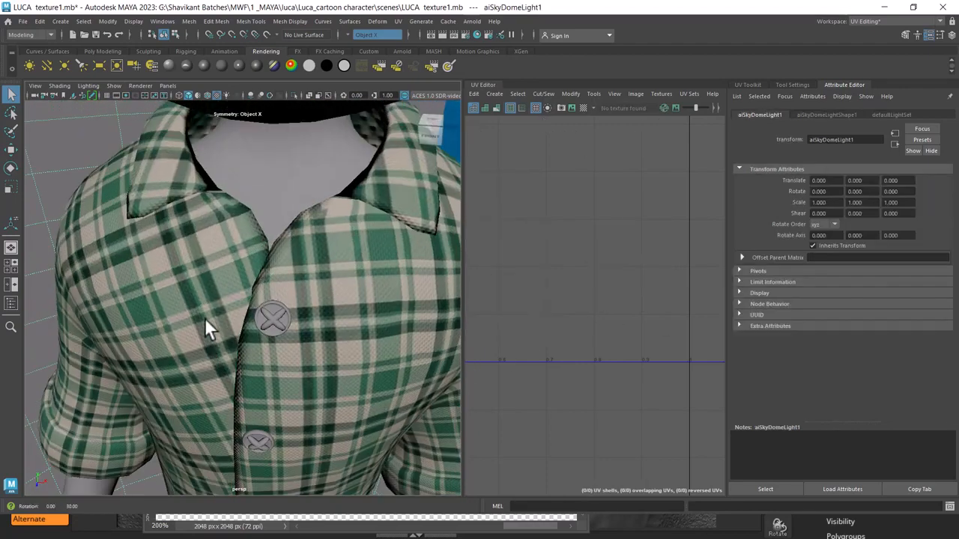
scroll(326, 352, "up", 3)
left_click(295, 347)
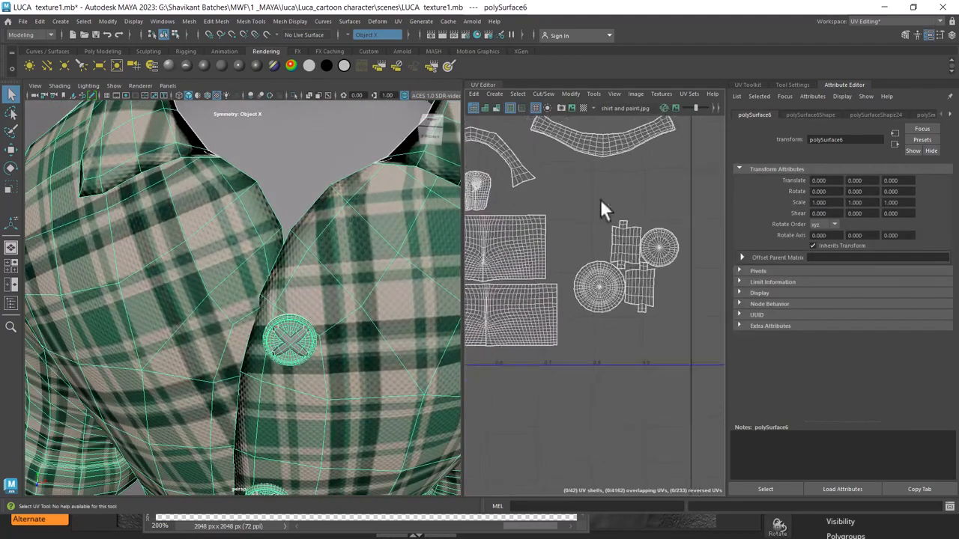
left_click(571, 105)
right_click_drag(635, 269, 670, 368, "alt")
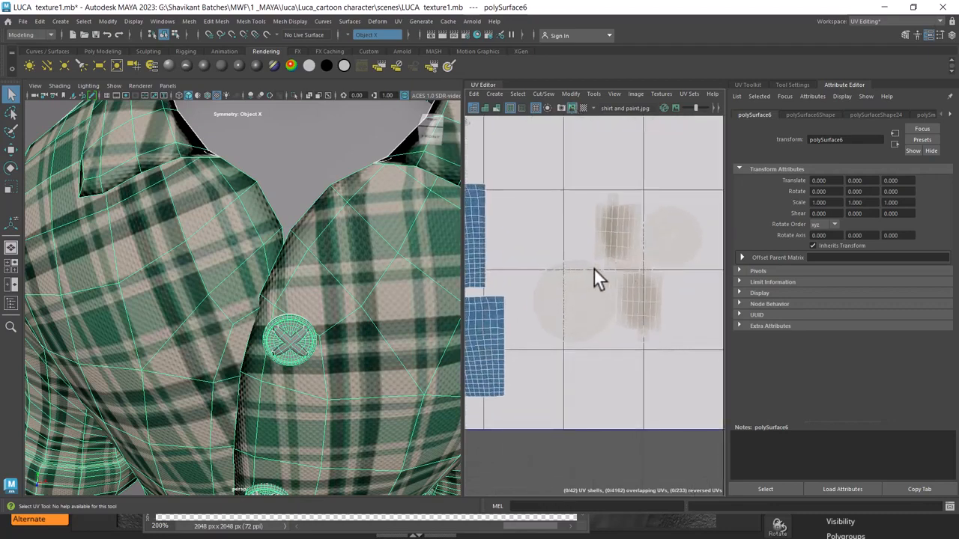
Select a face on the top shirt button's cross-shaped thread to locate its shell in the UV Editor.
left_click_drag(291, 318, 284, 284, "alt")
scroll(287, 300, "up", 6)
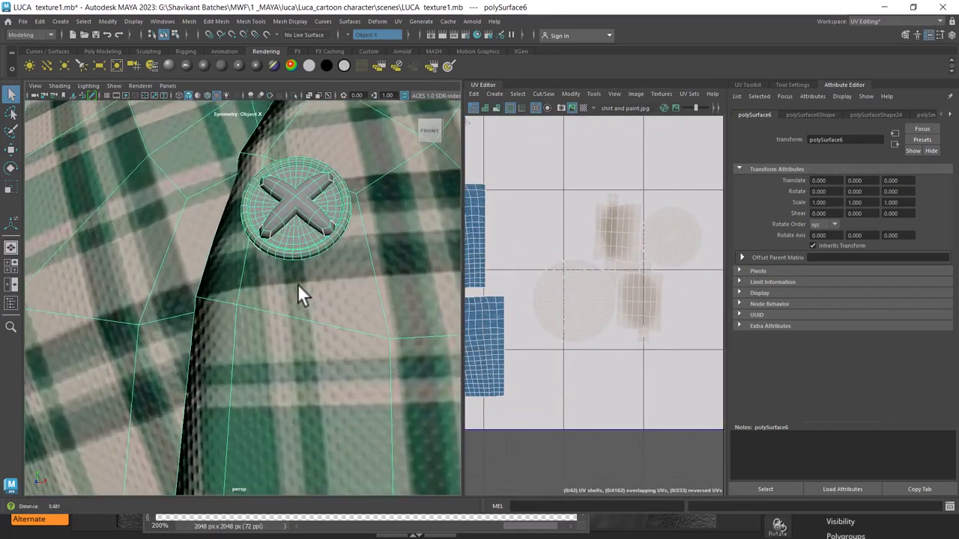
right_click(292, 197)
right_click_drag(292, 197, 292, 222)
left_click(289, 208)
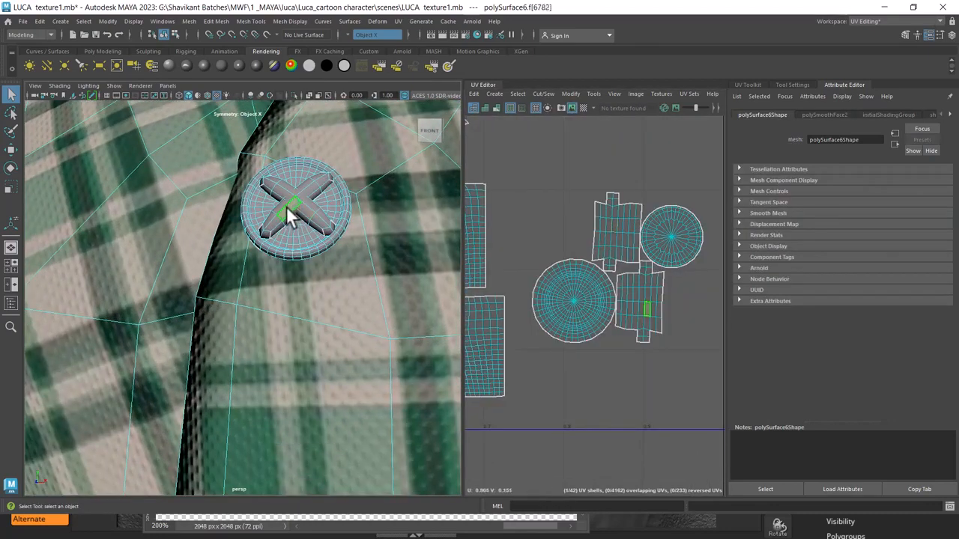
scroll(307, 221, "up", 2)
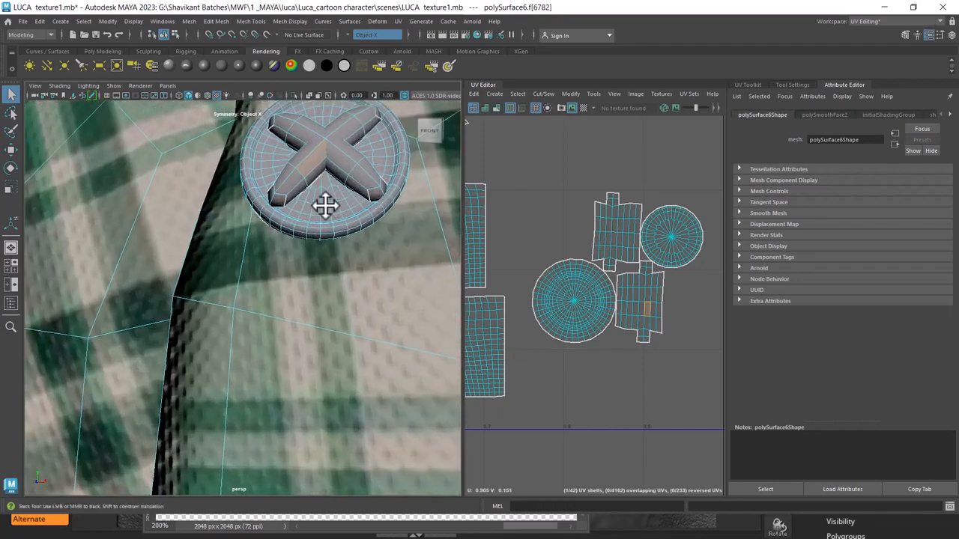
left_click_drag(326, 203, 308, 239, "alt")
scroll(306, 247, "up", 2)
scroll(577, 283, "up", 4)
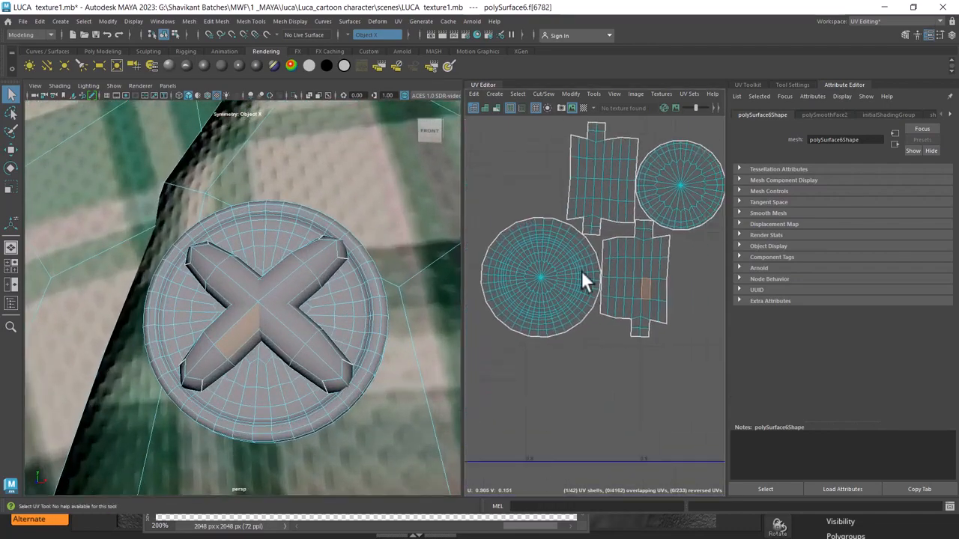
Select the lengthwise centre edge loop of the lower thread shell to check where it runs on the button.
scroll(616, 287, "up", 2)
left_click(675, 171)
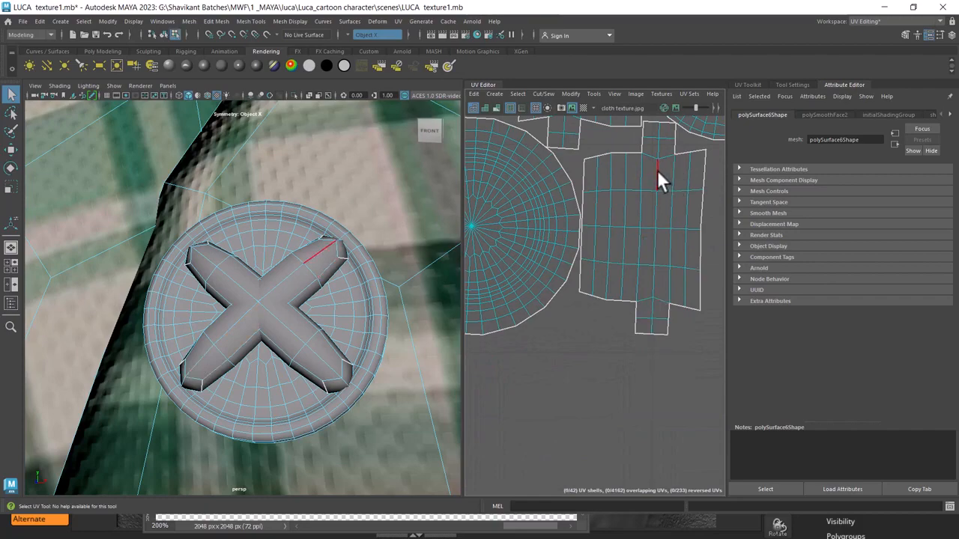
left_click(657, 170)
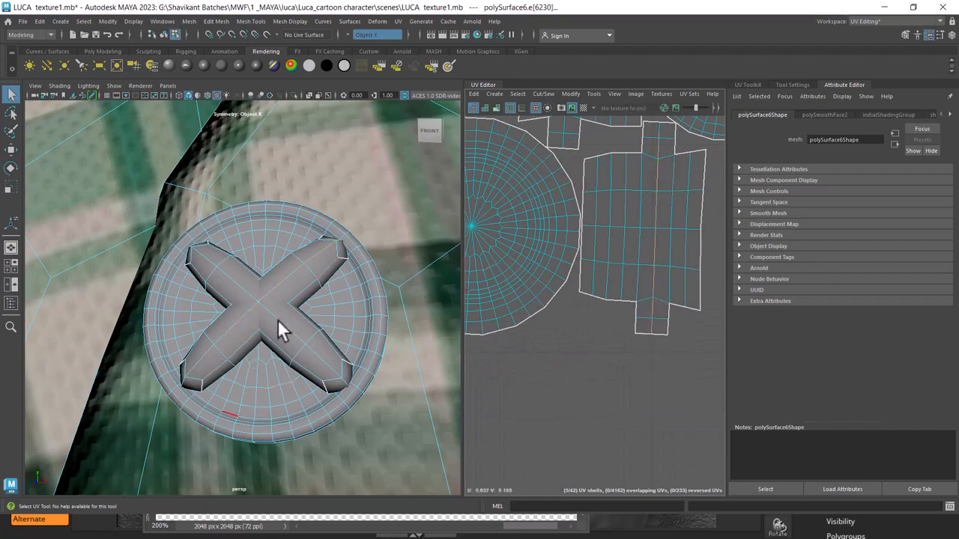
Switch to Photoshop, toggle Layer 3's visibility off and on to check the painted thread shading, and return to Maya.
key("alt+Tab")
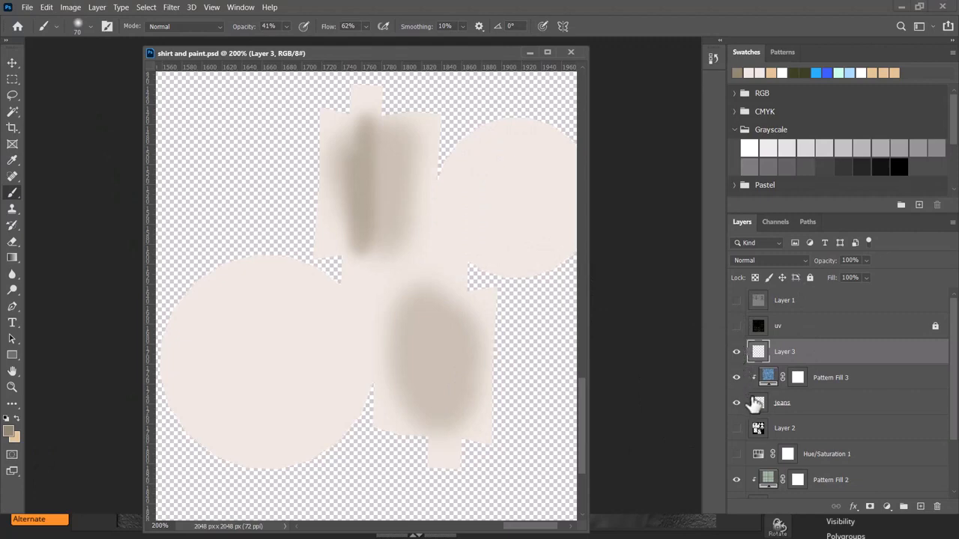
left_click(737, 354)
left_click(738, 354)
key("alt+Tab")
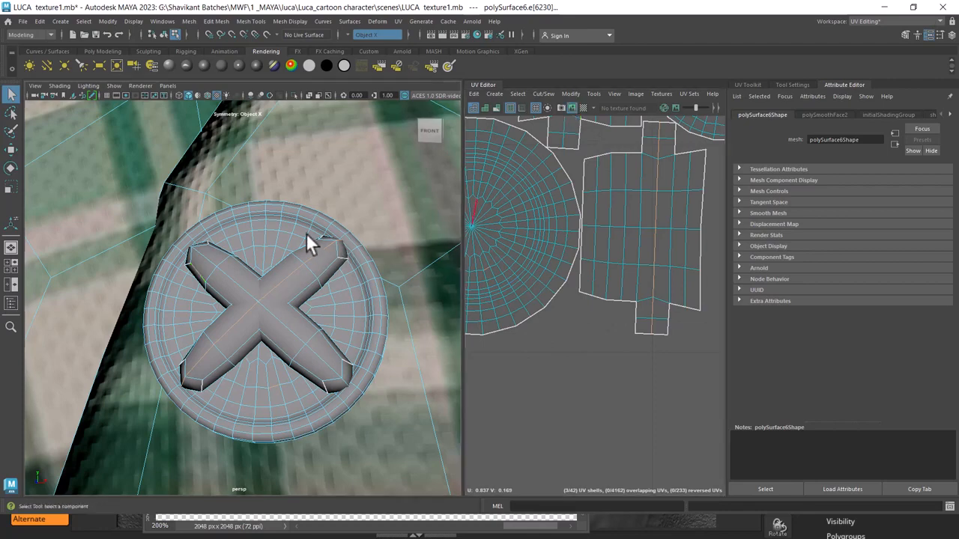
Return the clothing mesh to object mode, deselect it, and inspect the textured shirt, buttons and shorts on the character.
right_click_drag(306, 233, 343, 392)
scroll(296, 352, "down", 5)
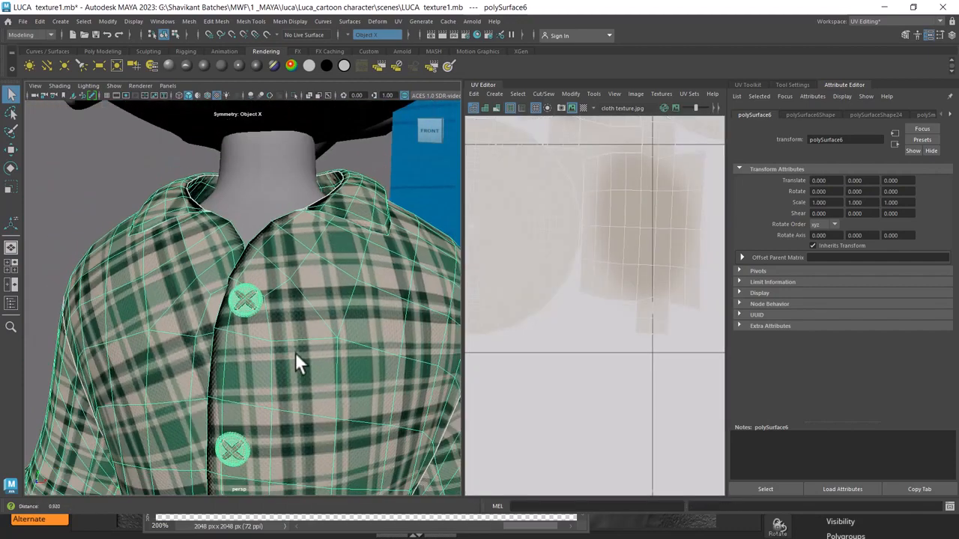
left_click_drag(262, 338, 305, 370, "alt")
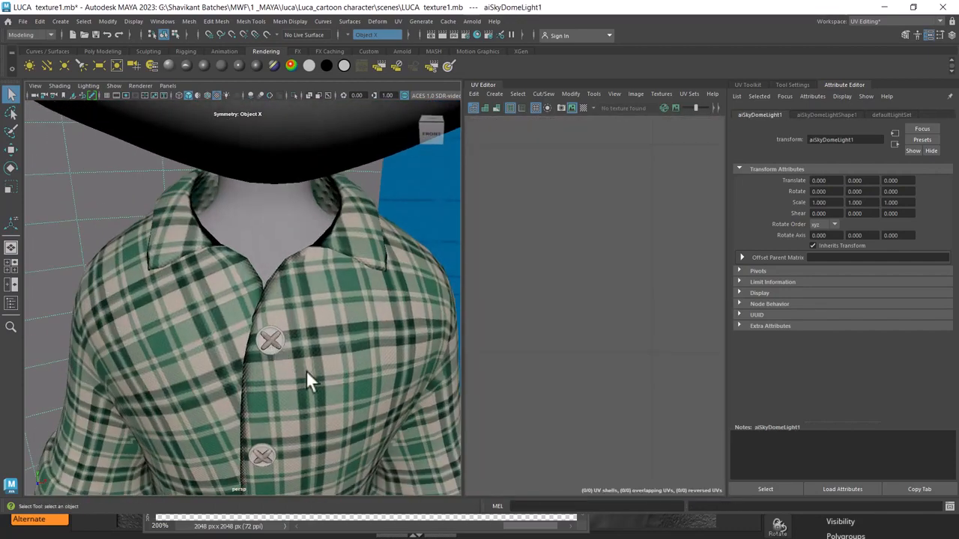
scroll(305, 370, "down", 3)
middle_click_drag(306, 370, 280, 319, "alt")
middle_click_drag(282, 442, 281, 326, "alt")
scroll(280, 326, "down", 3)
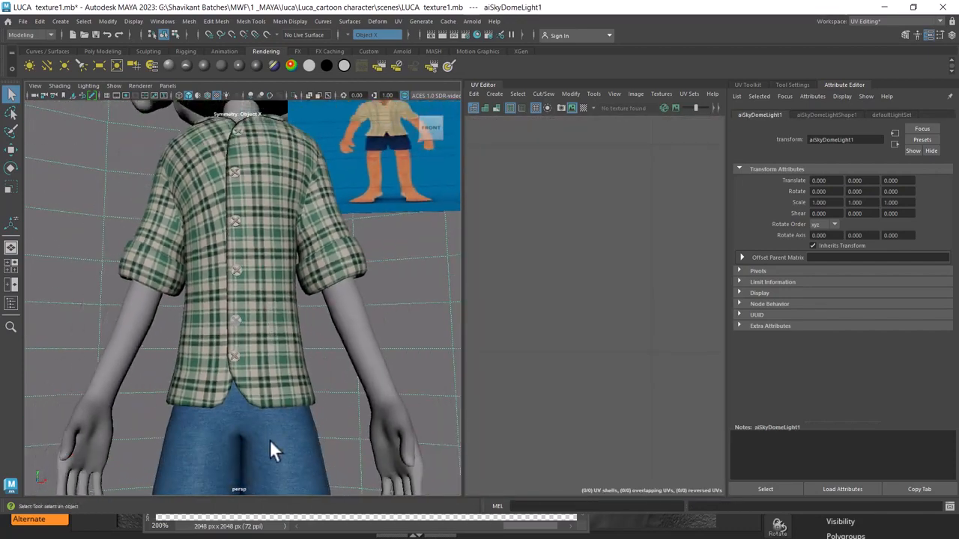
middle_click_drag(270, 440, 263, 300, "alt")
key("alt+Tab")
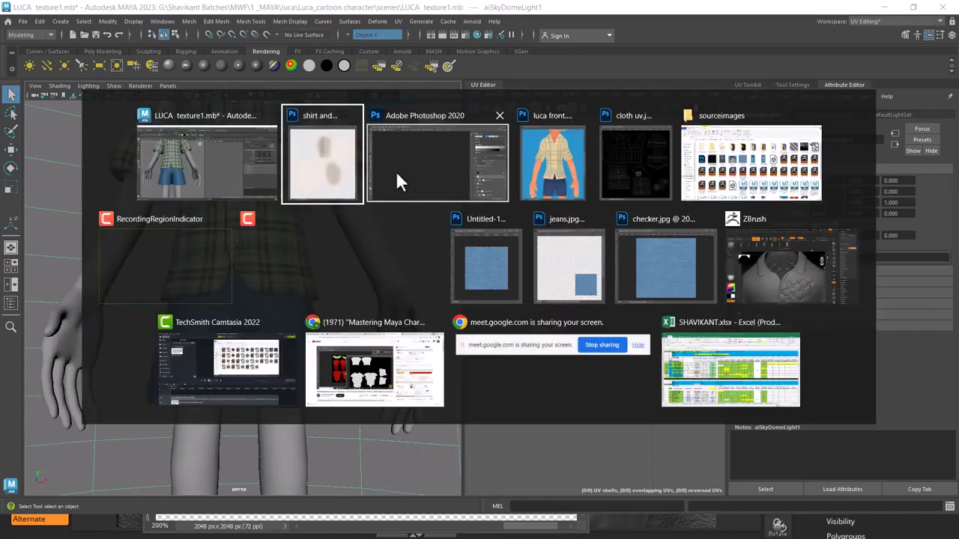
left_click(179, 233)
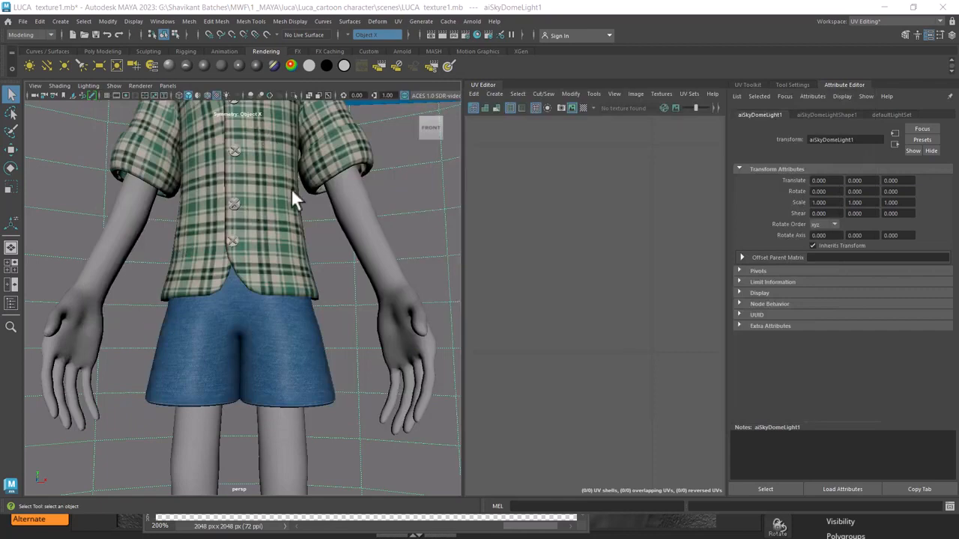
key("alt+Tab")
left_click(302, 245)
scroll(272, 304, "down", 2)
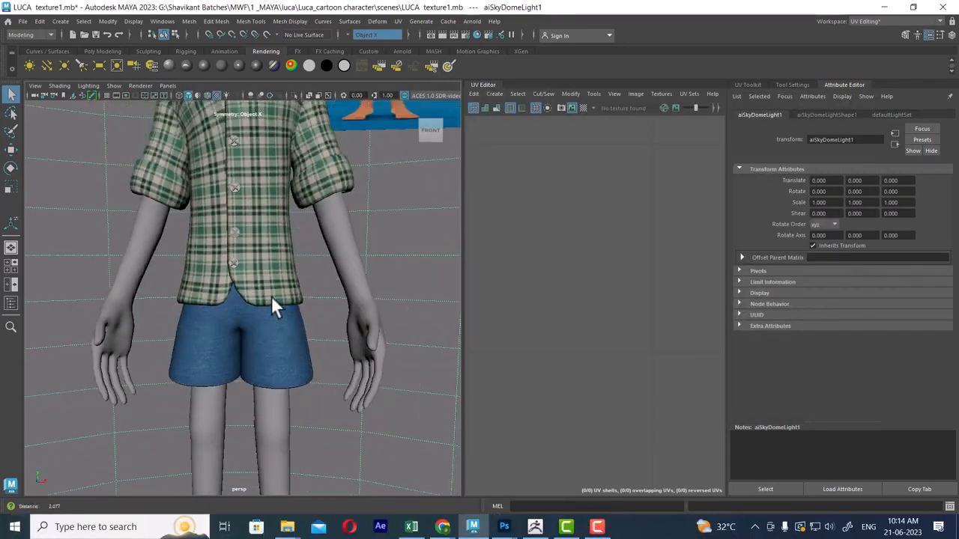
scroll(271, 296, "down", 5)
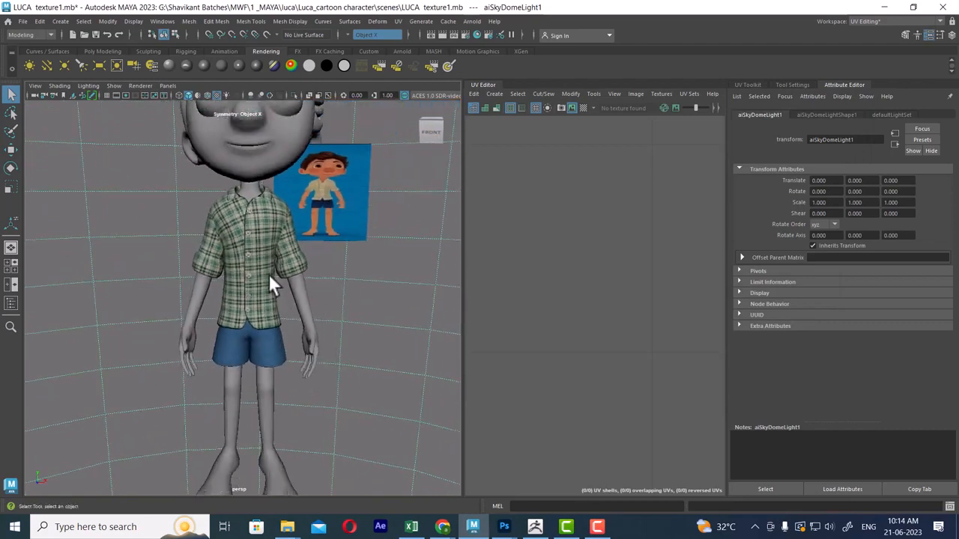
left_click_drag(270, 275, 259, 279, "alt")
left_click(597, 527)
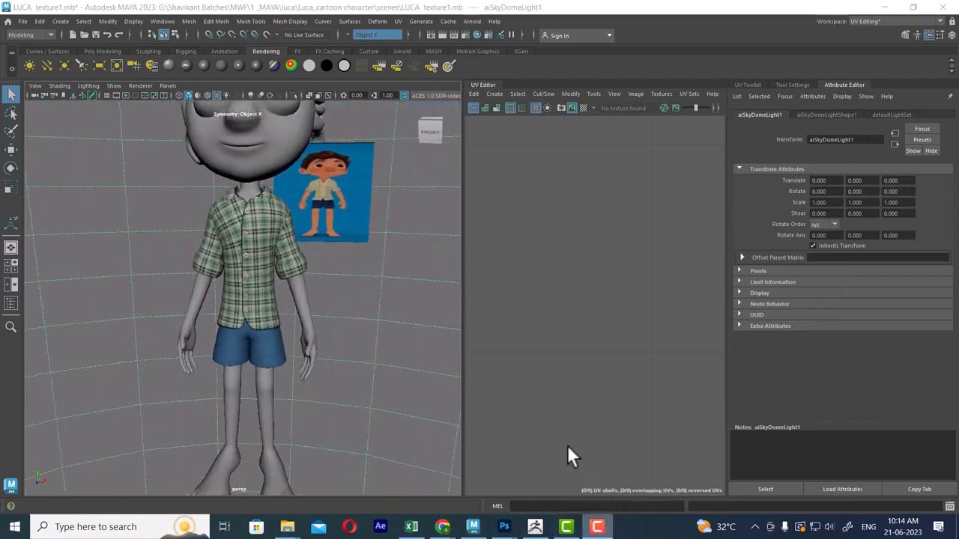